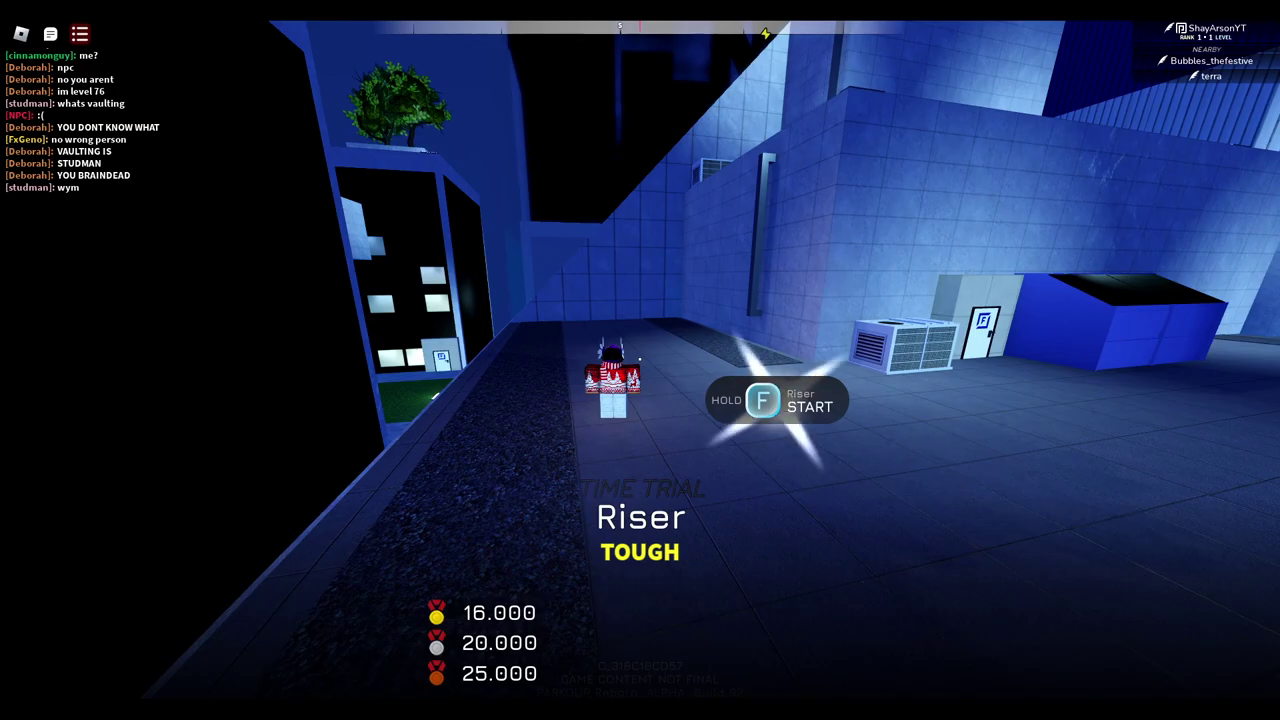
scroll(640, 358, "up", 5)
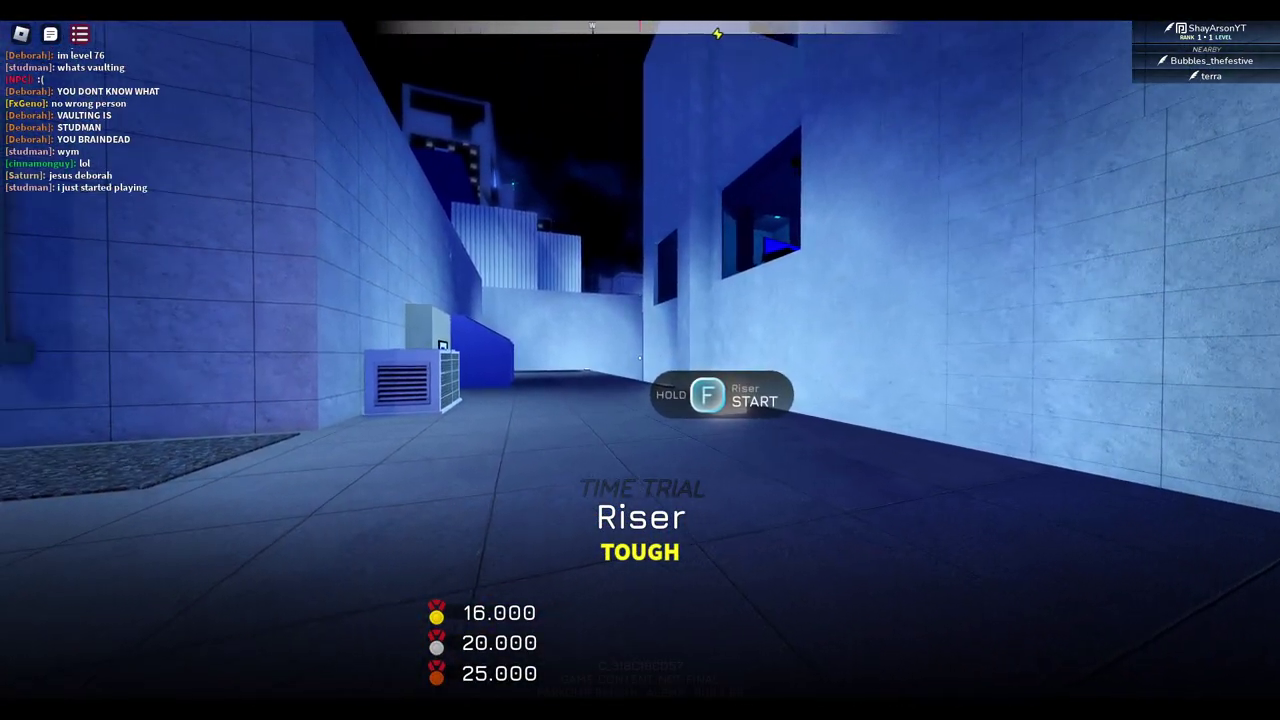
Start the Riser trial through the start beam and climb the blue wall's ledge
key("w")
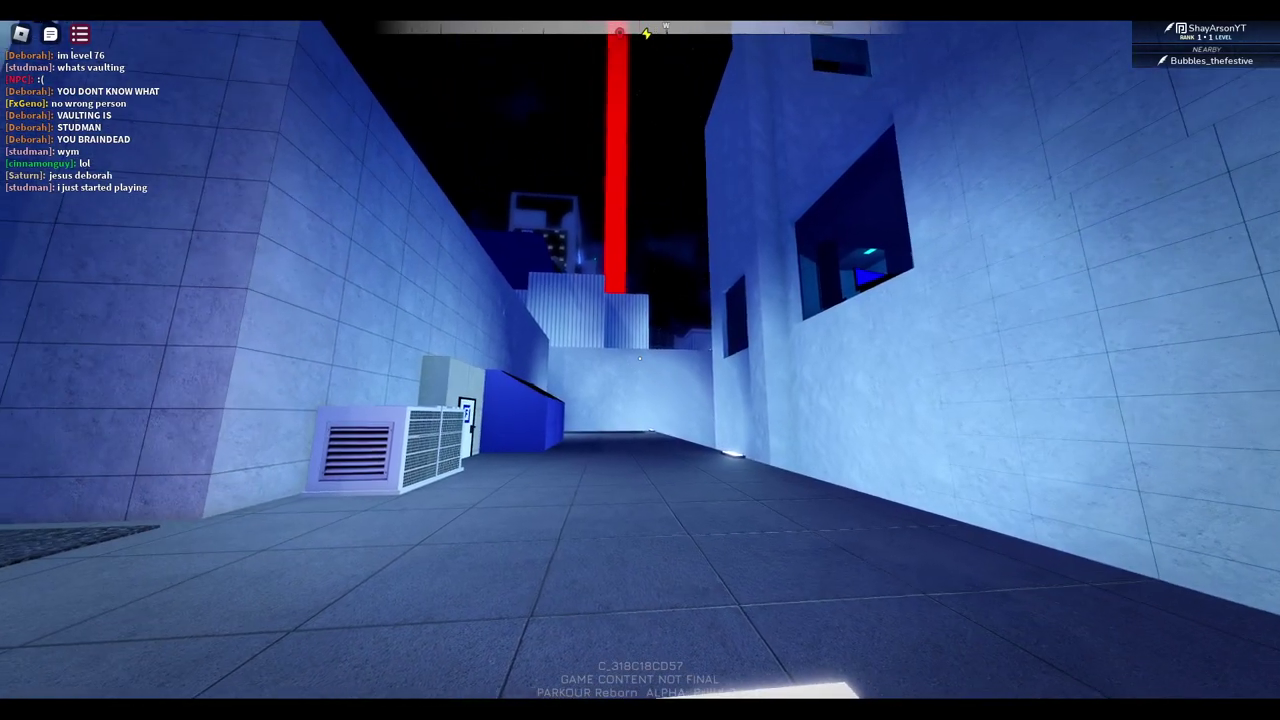
key("w")
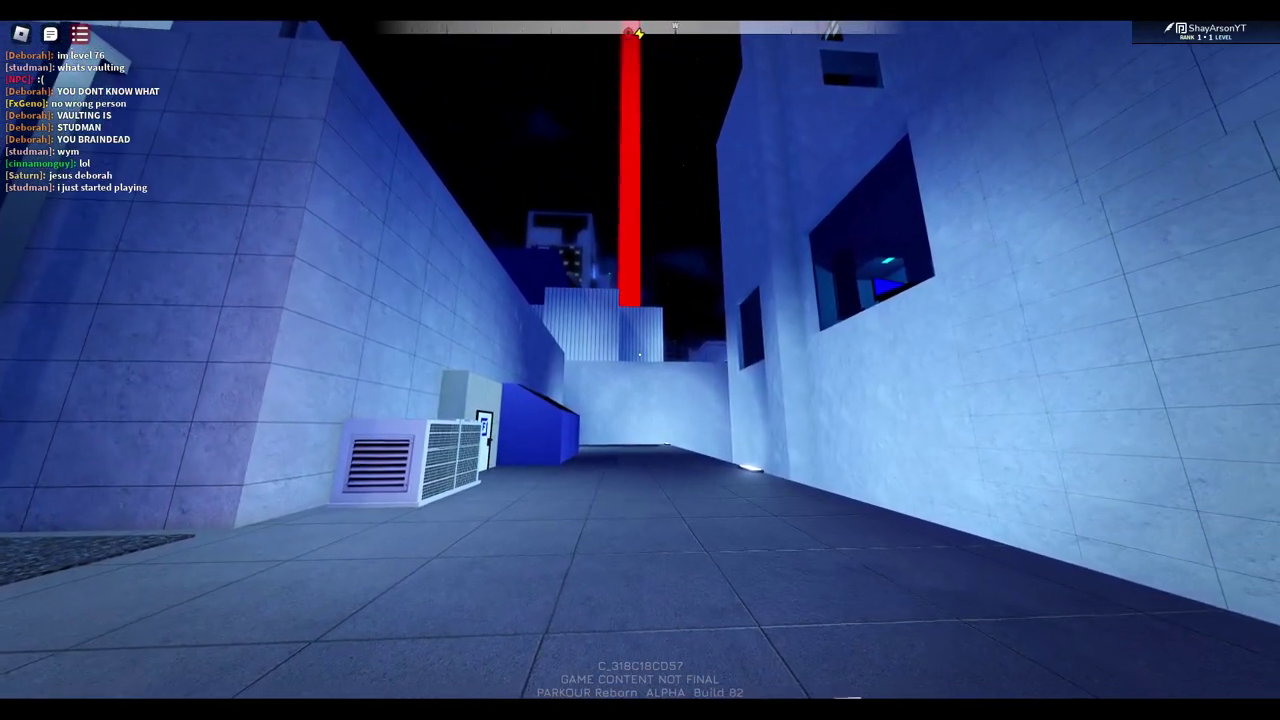
key("w")
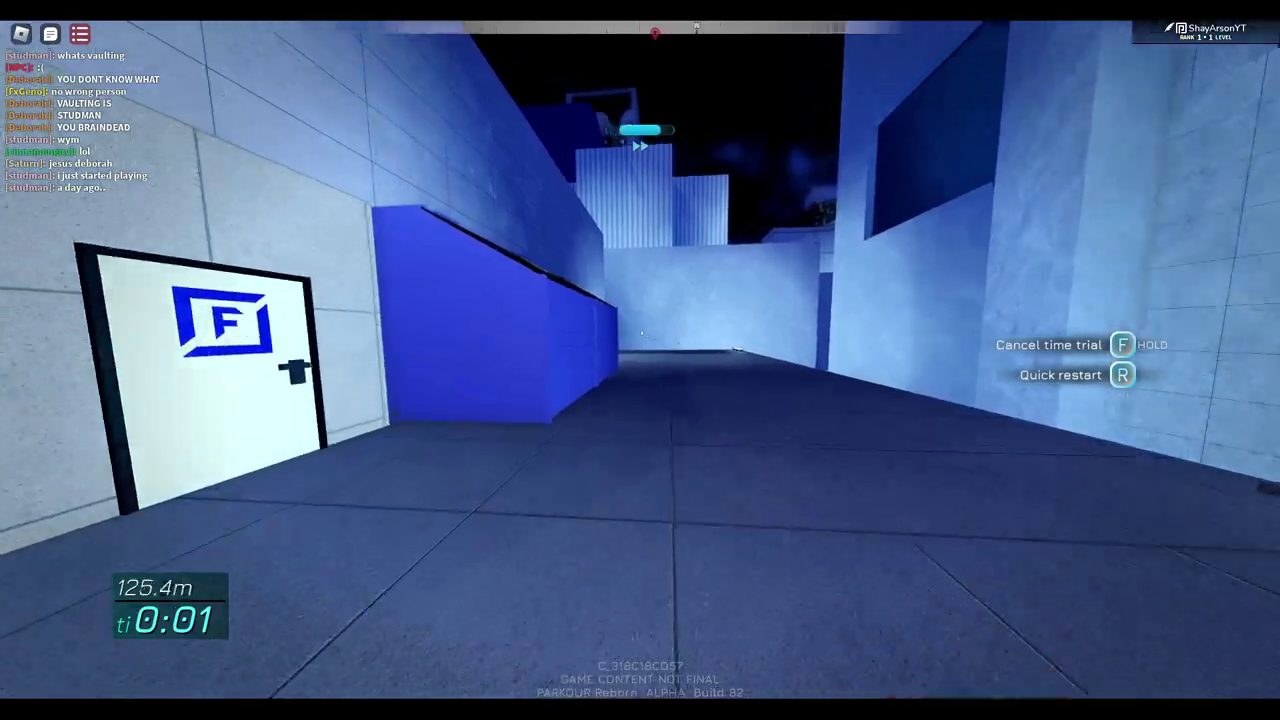
key("space")
key("w")
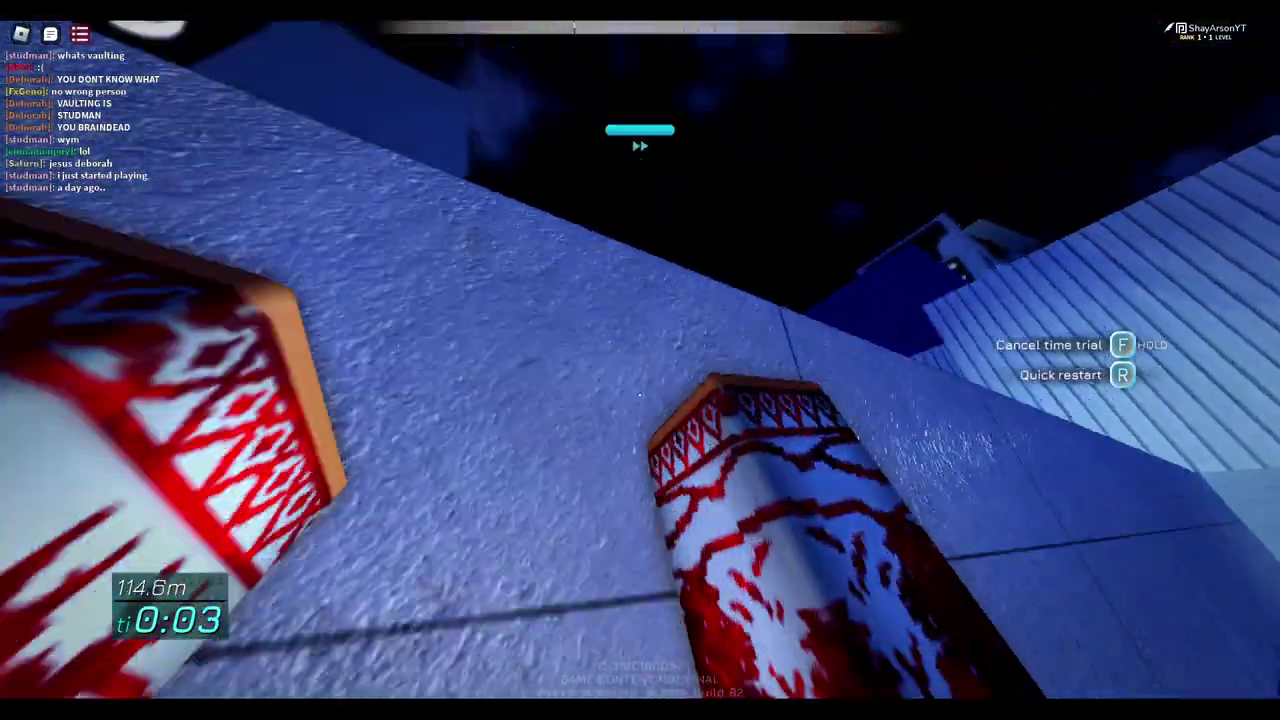
Wall-run and climb the ribbed wall to about 13 s, then quick-restart the trial
key("w")
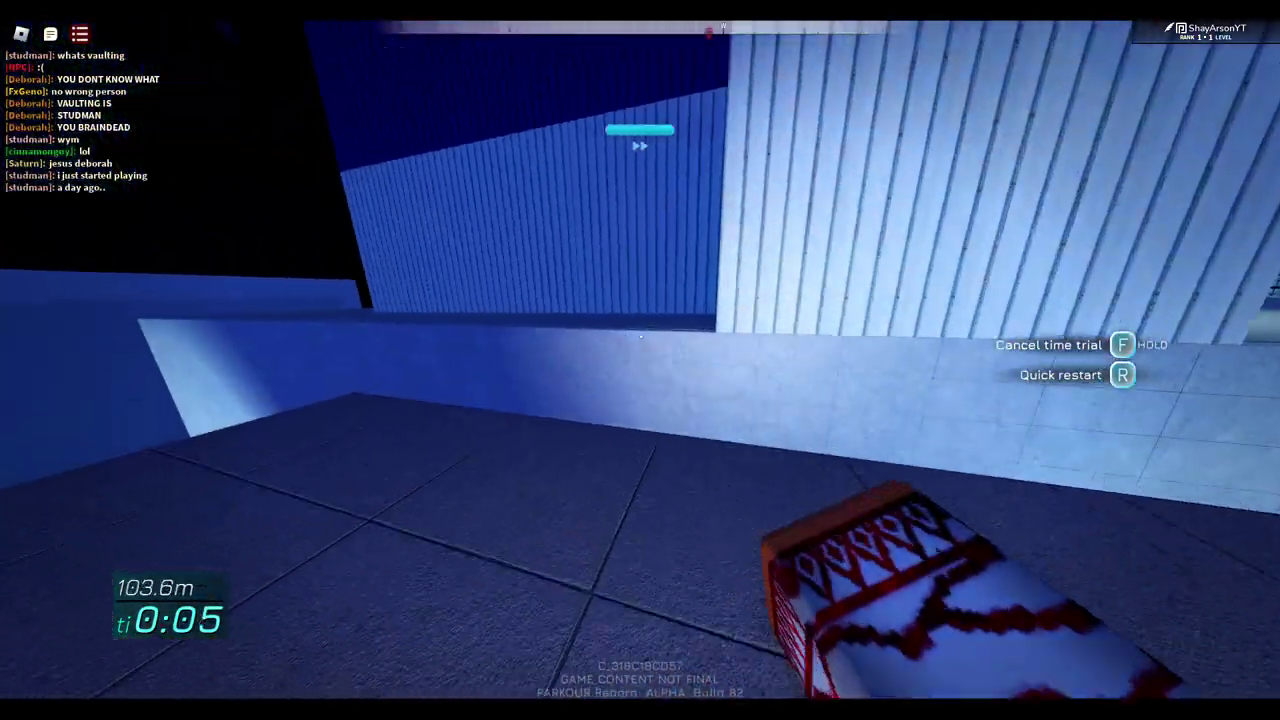
key("w")
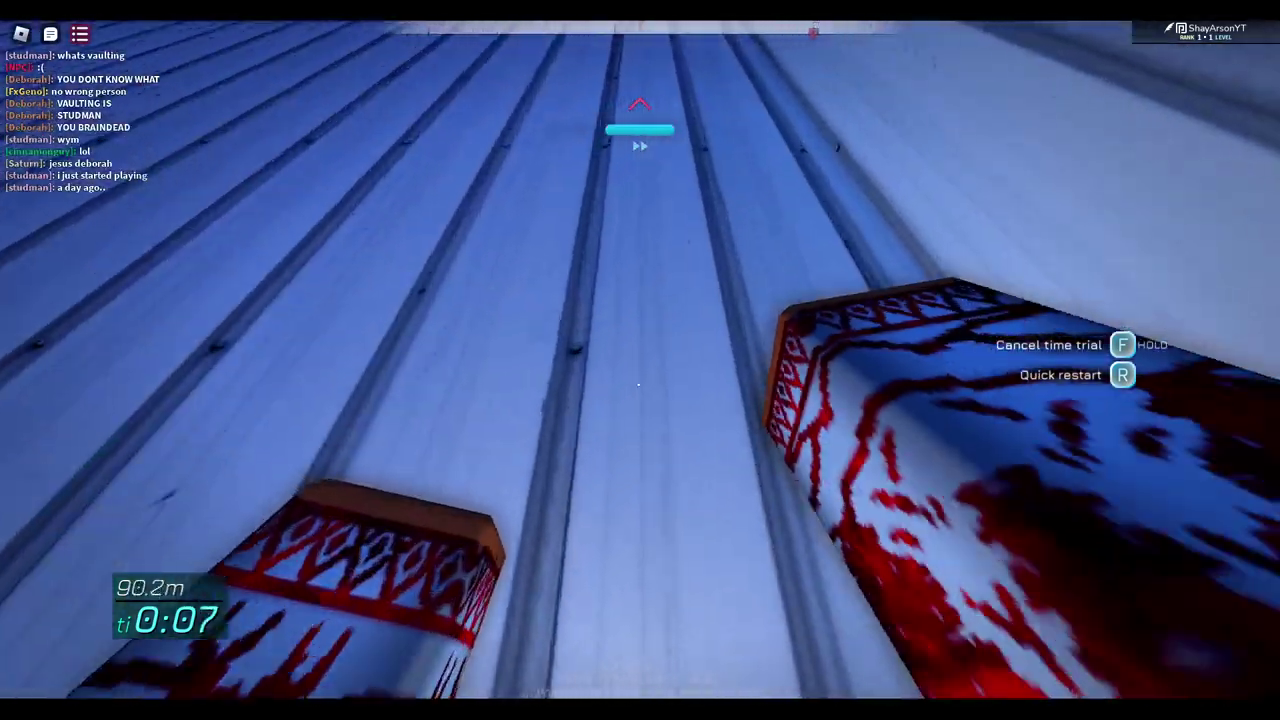
key("w")
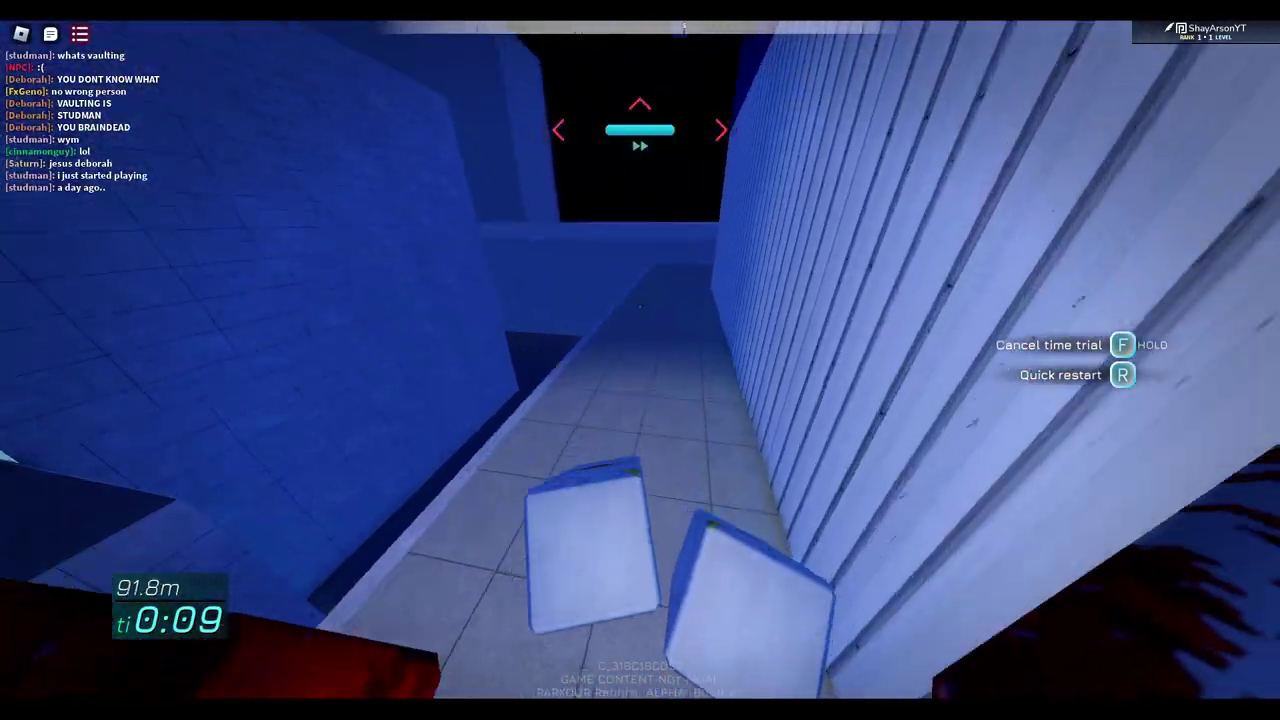
key("w")
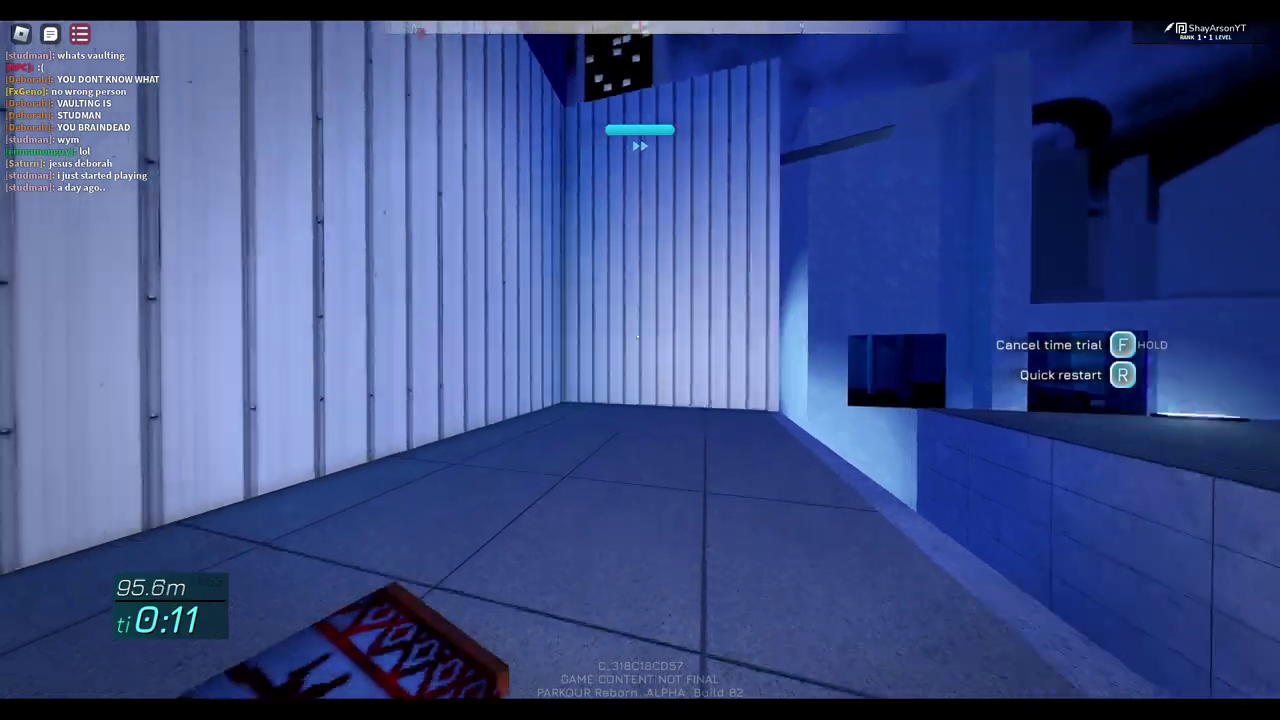
key("w")
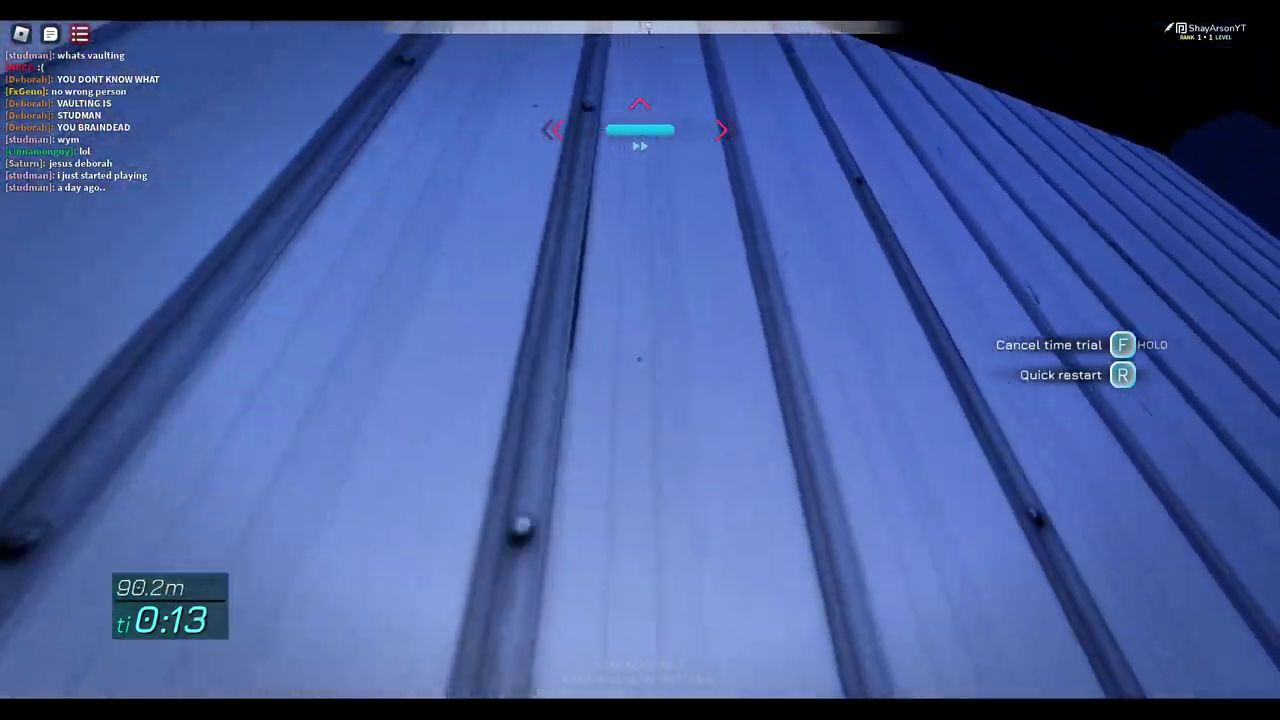
key("r")
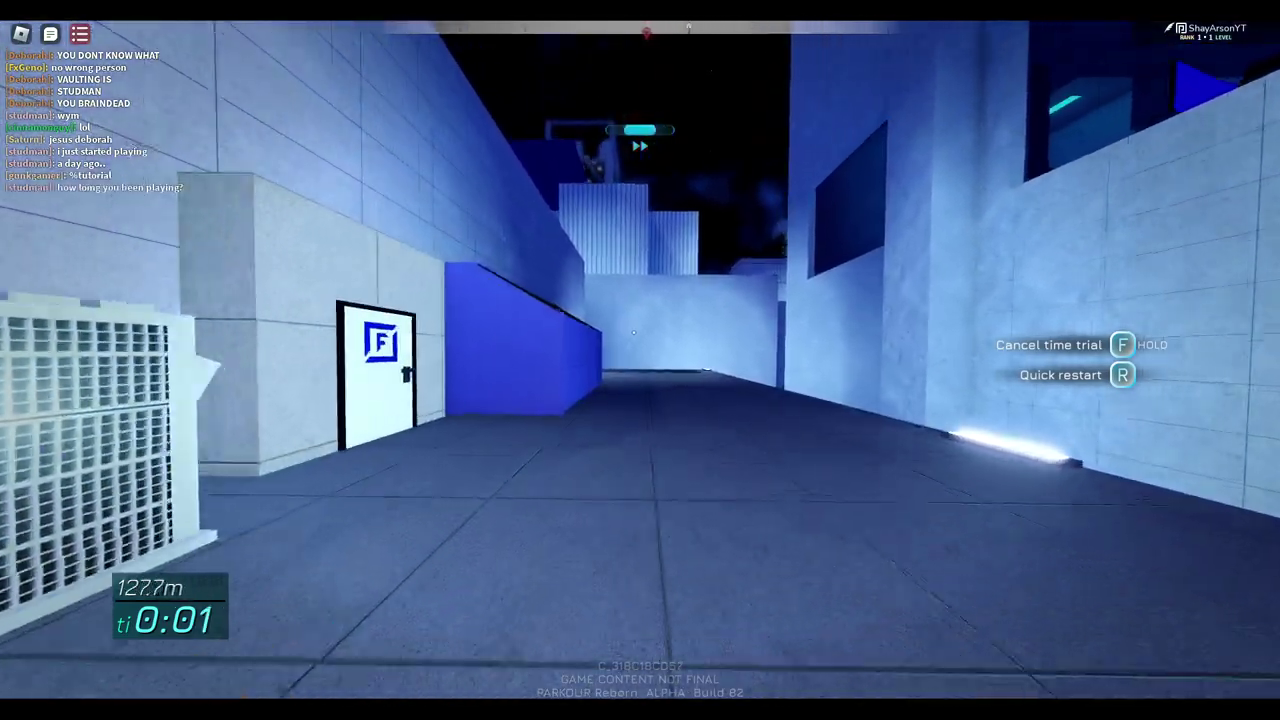
Run, wall-run and climb over several walls, vaulting onto the rooftop ledge
key("w")
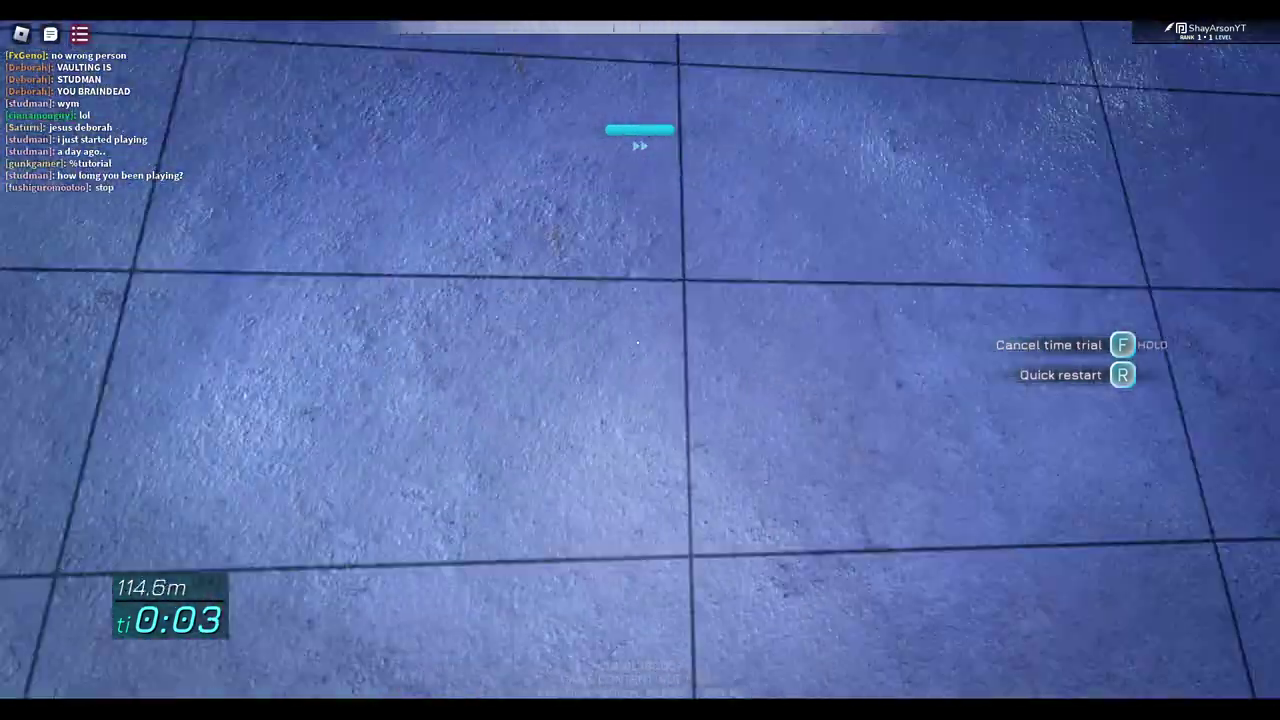
key("w")
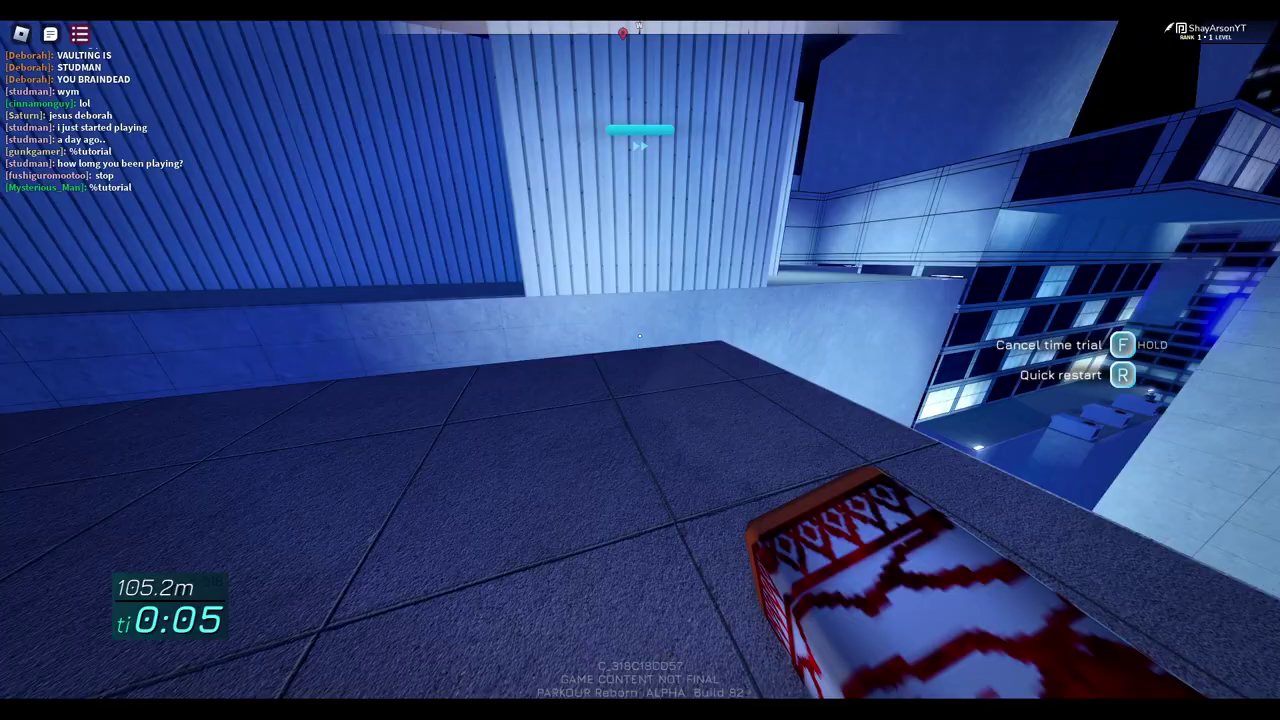
key("w")
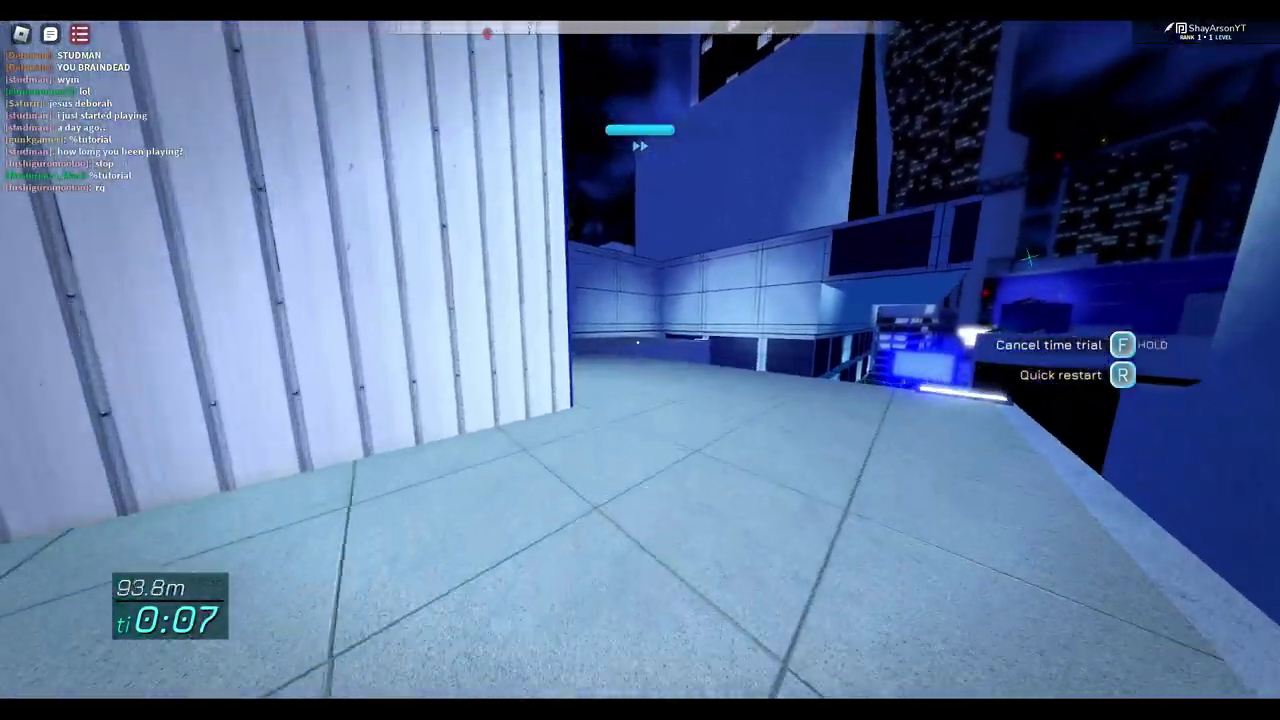
key("w")
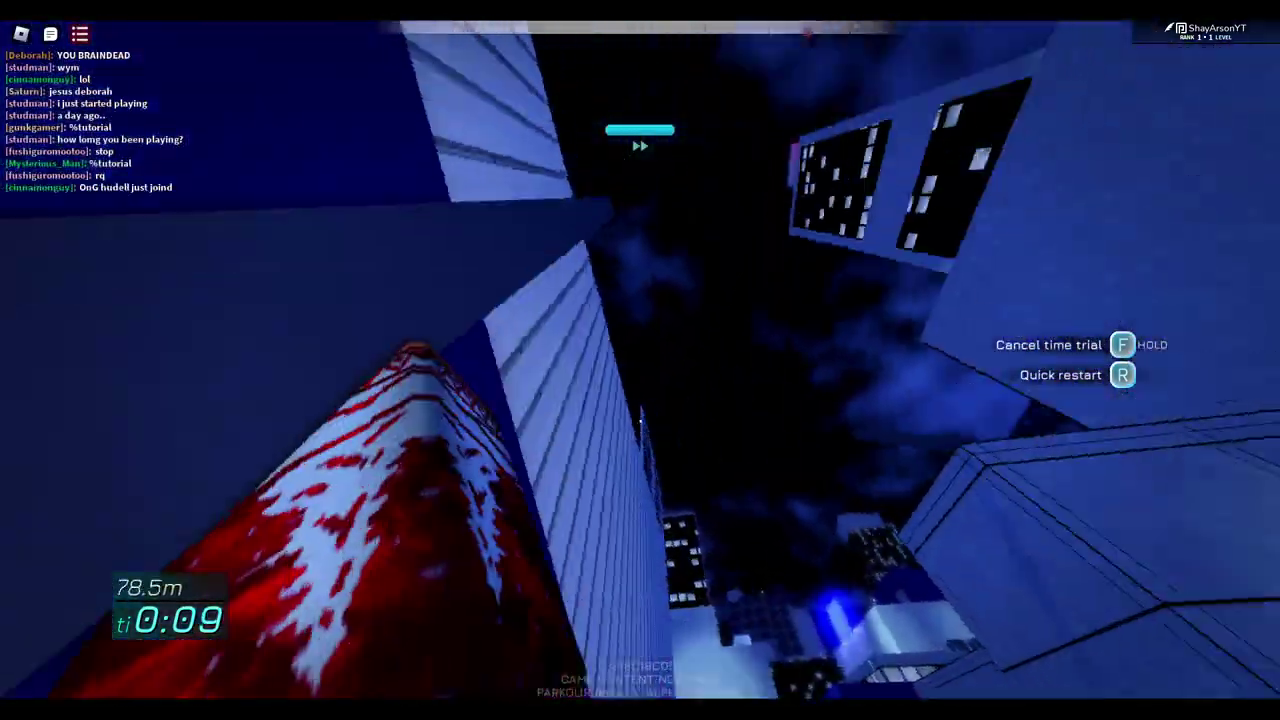
key("w")
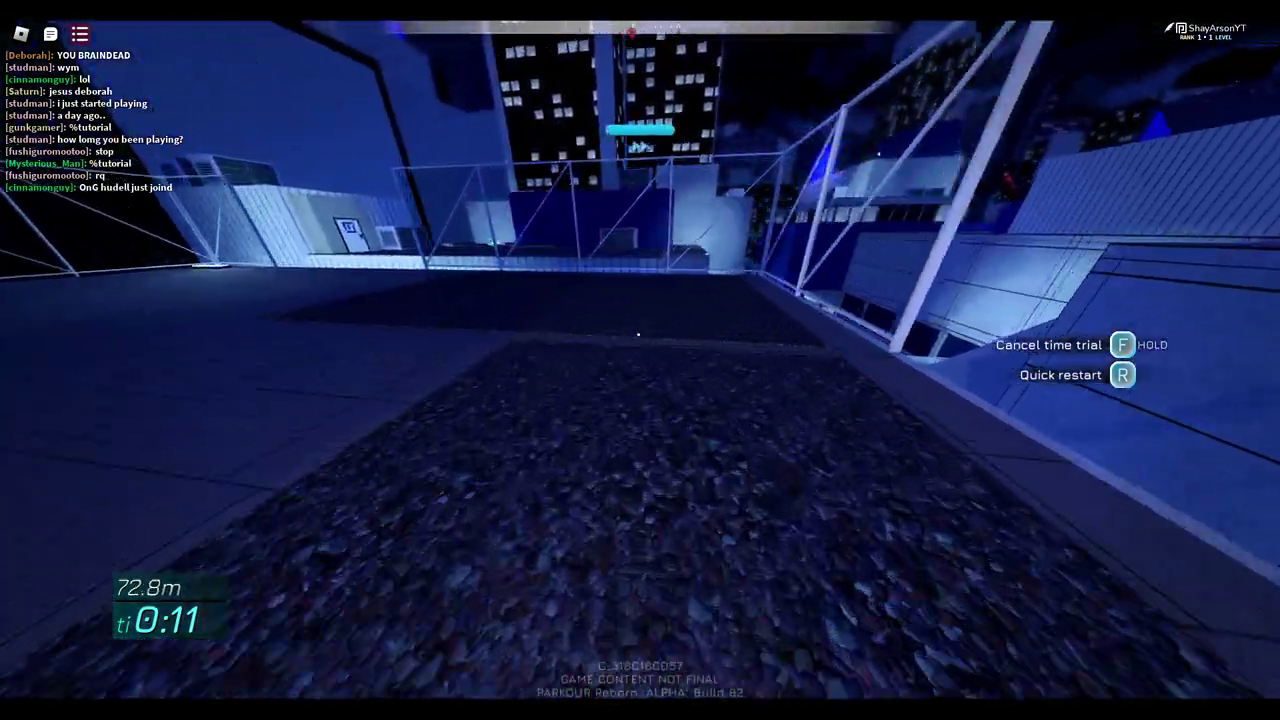
key("w")
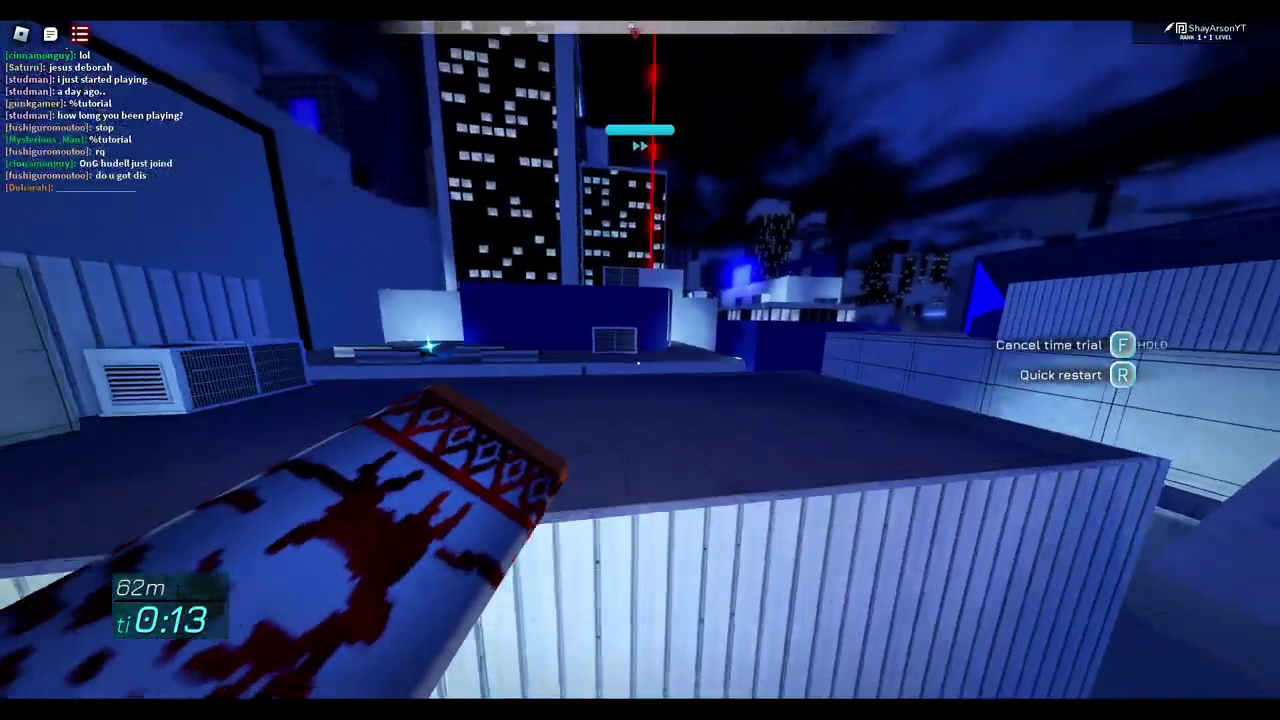
Drop down, climb through the wall gap, vault the air-conditioning grate, then restart after falling
key("w")
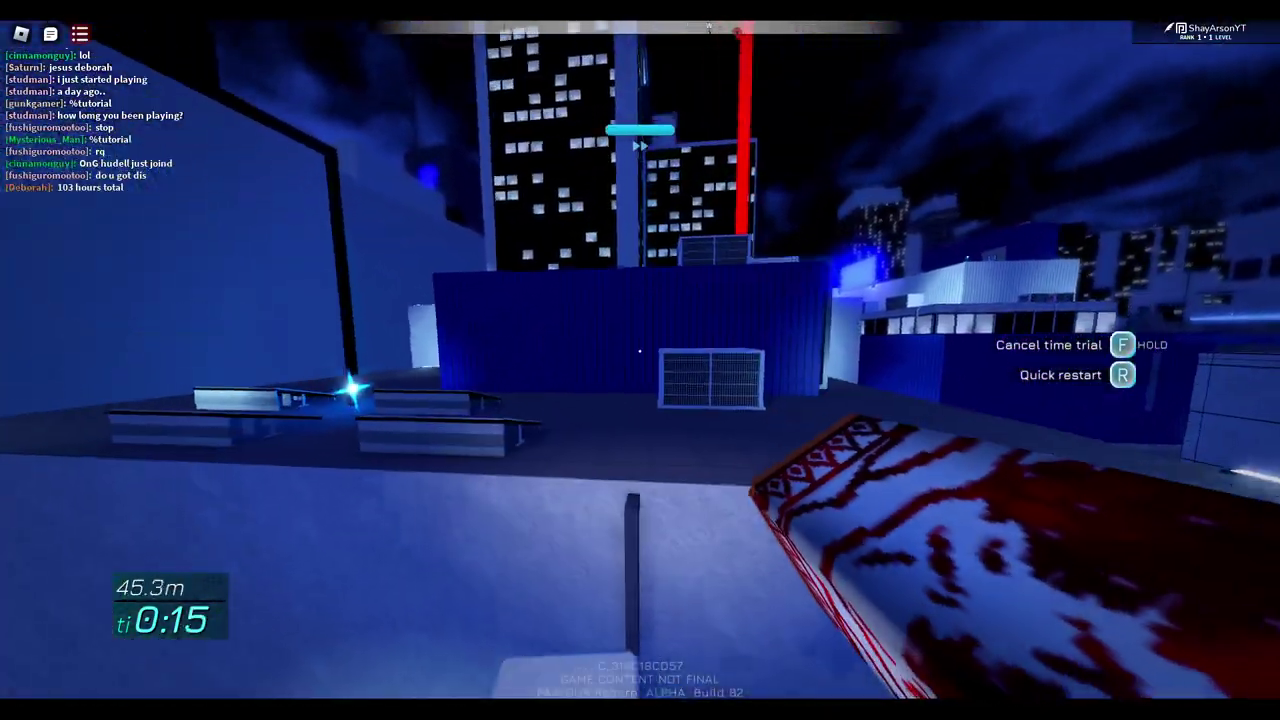
key("w")
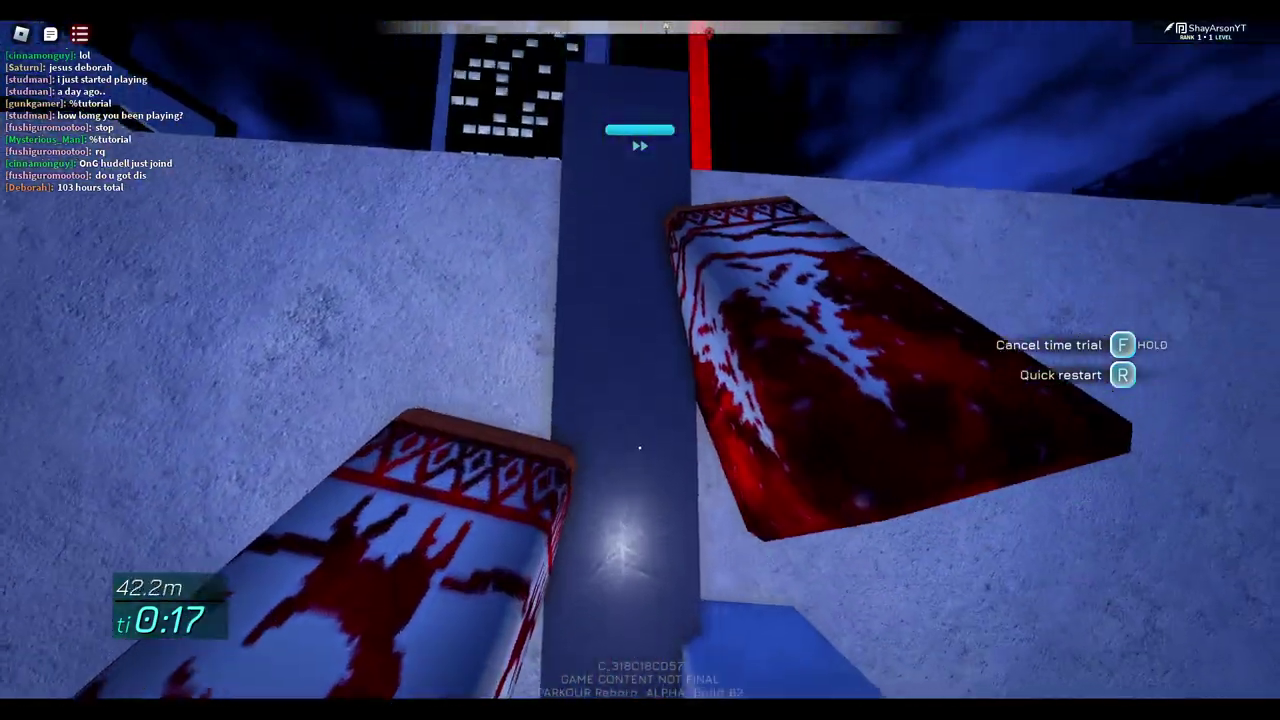
key("w")
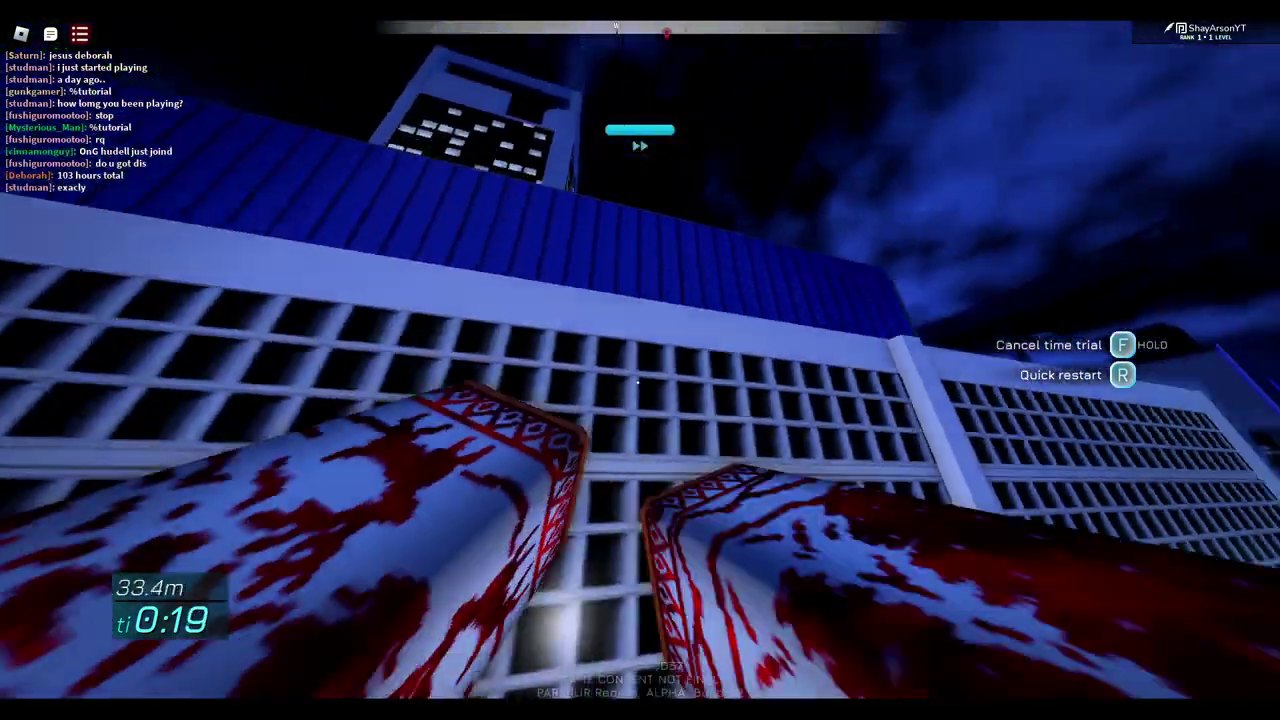
key("w")
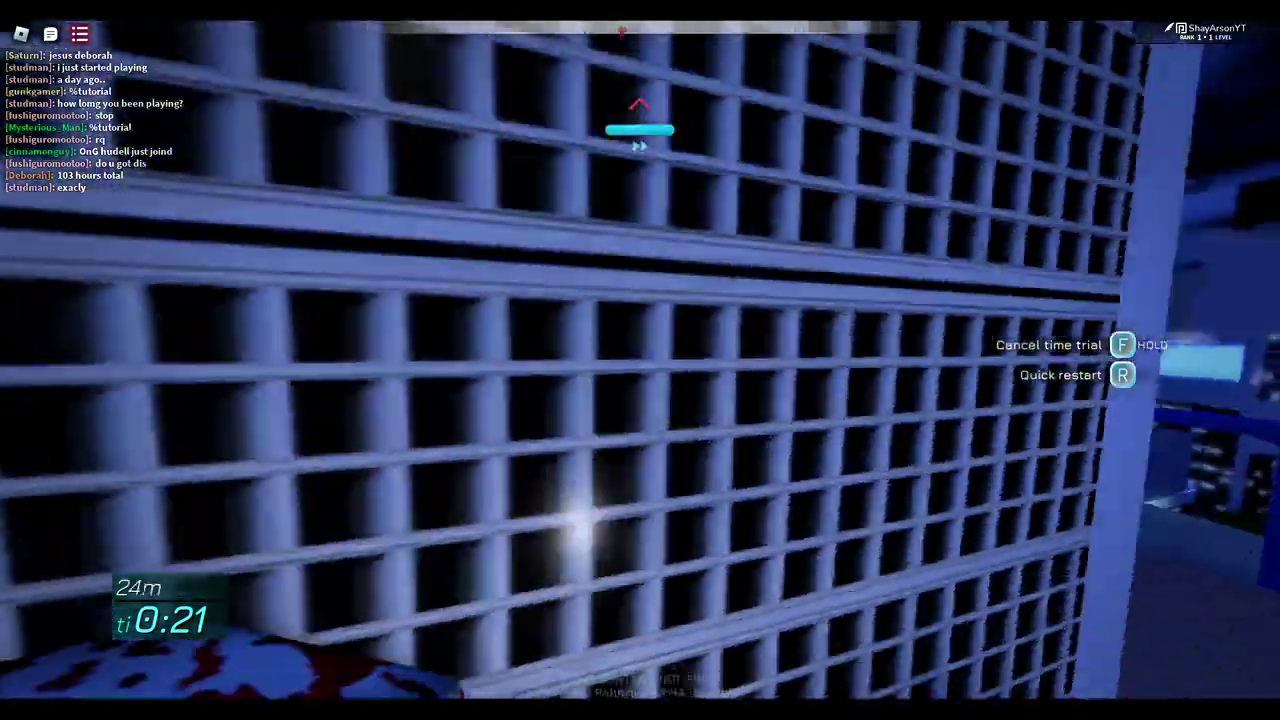
key("w")
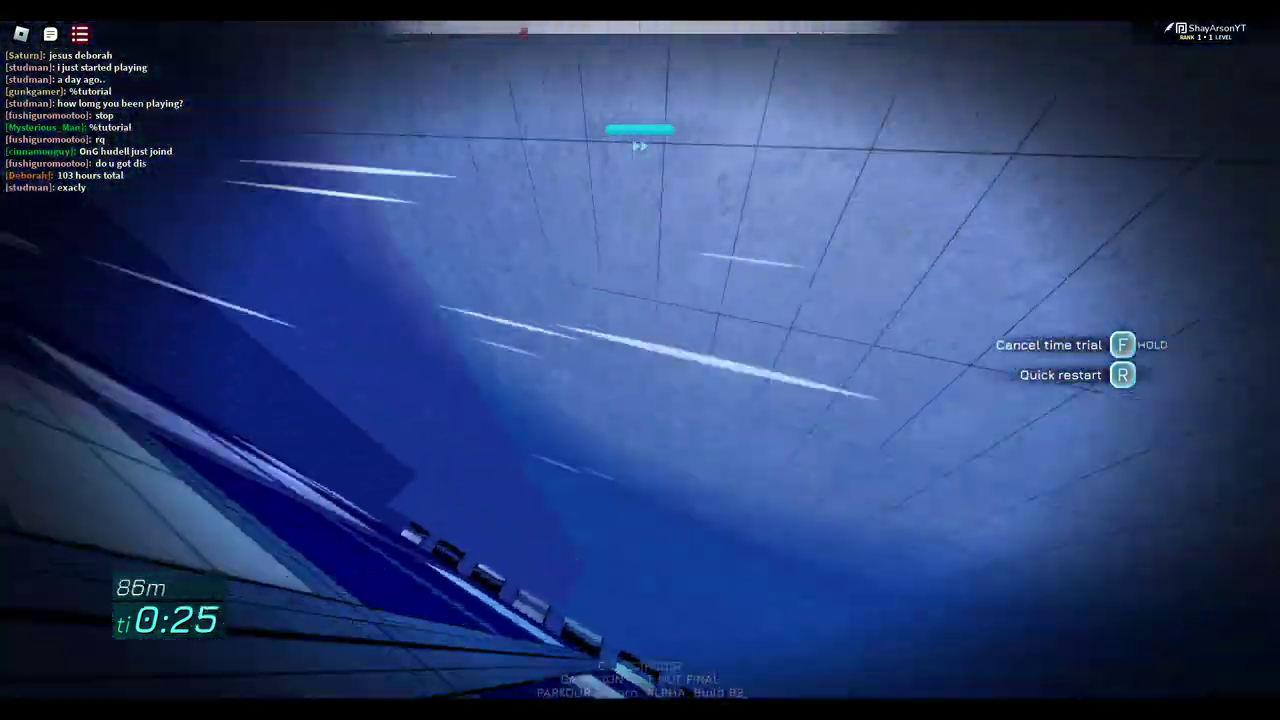
key("r")
Run the alley, climb the blue wall and cross the first rooftops
key("w")
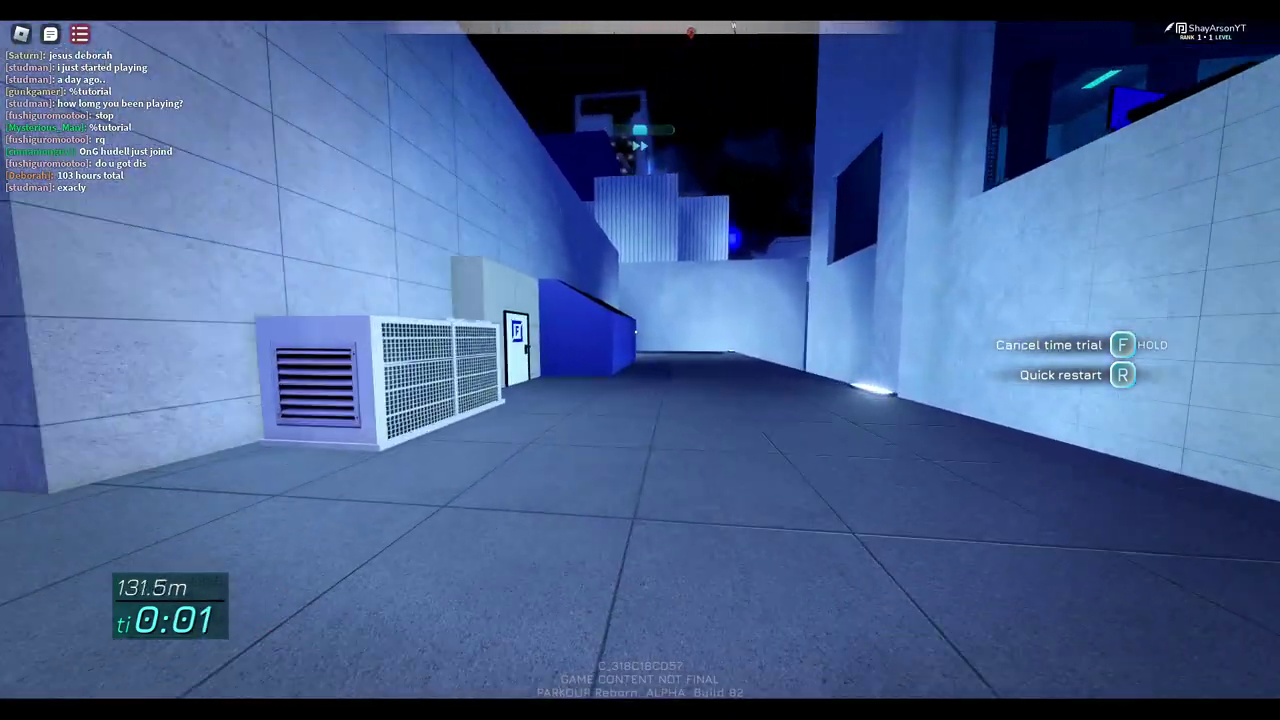
key("w")
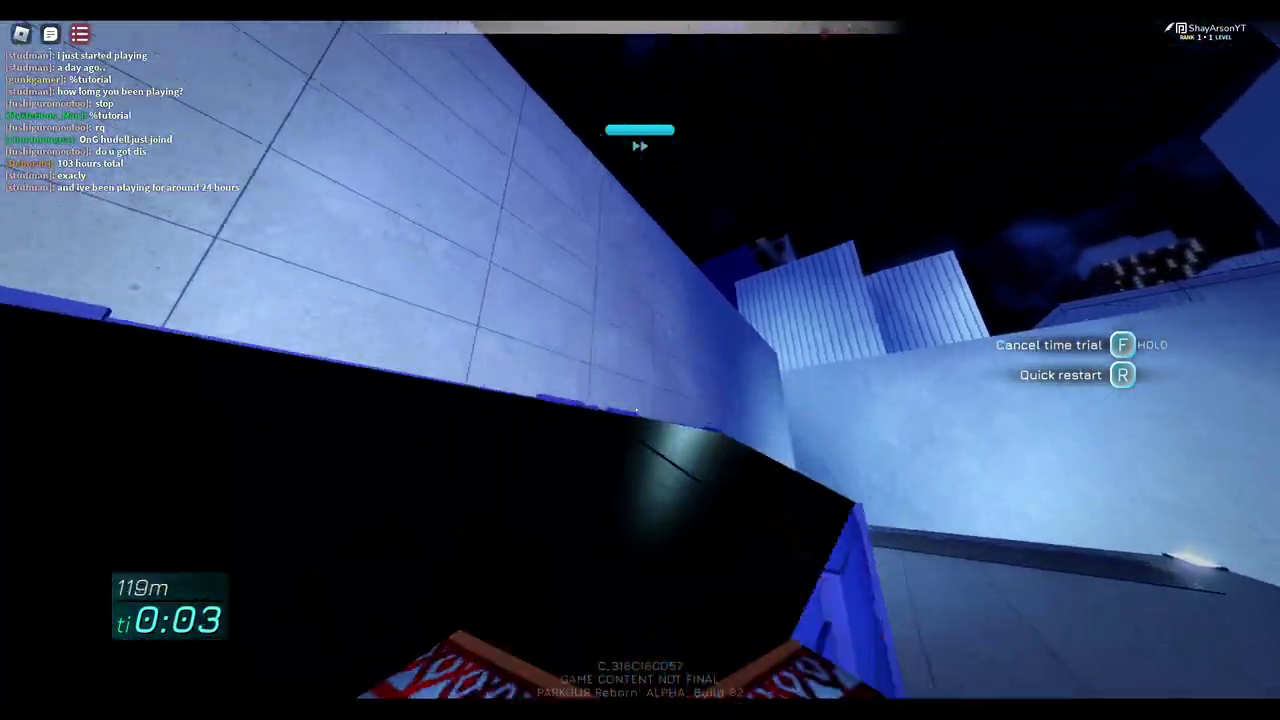
key("w")
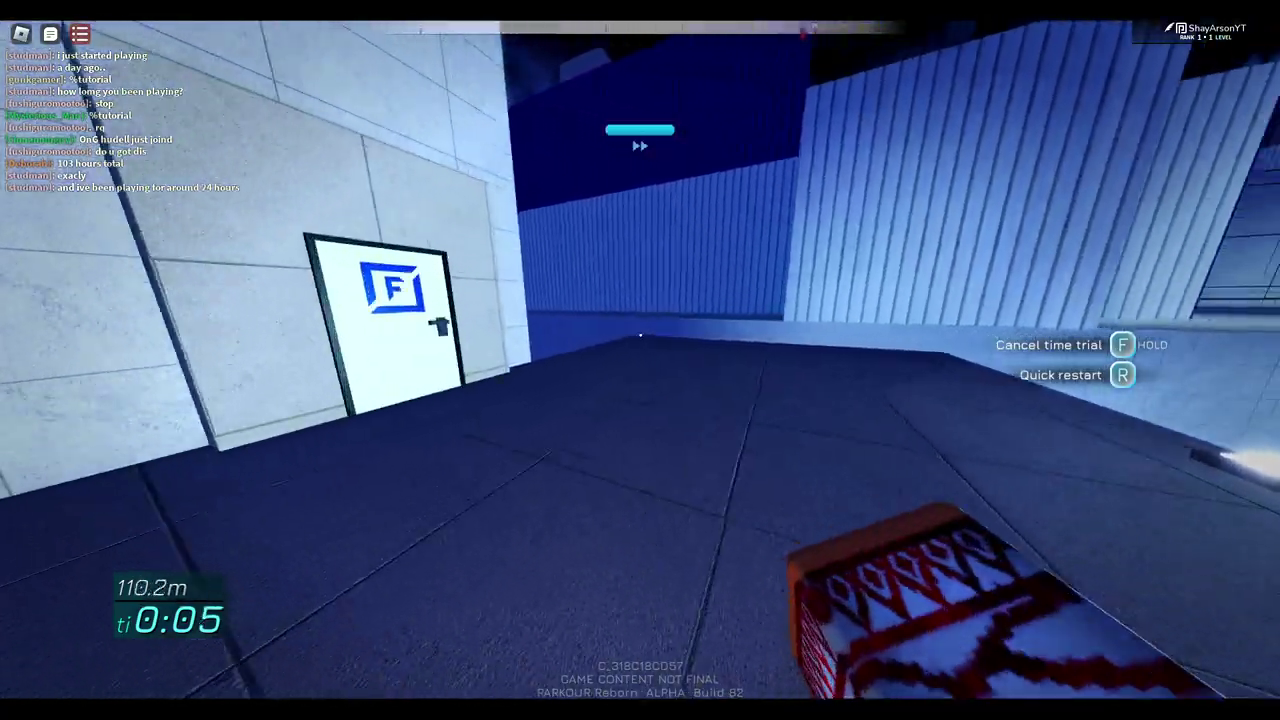
key("w")
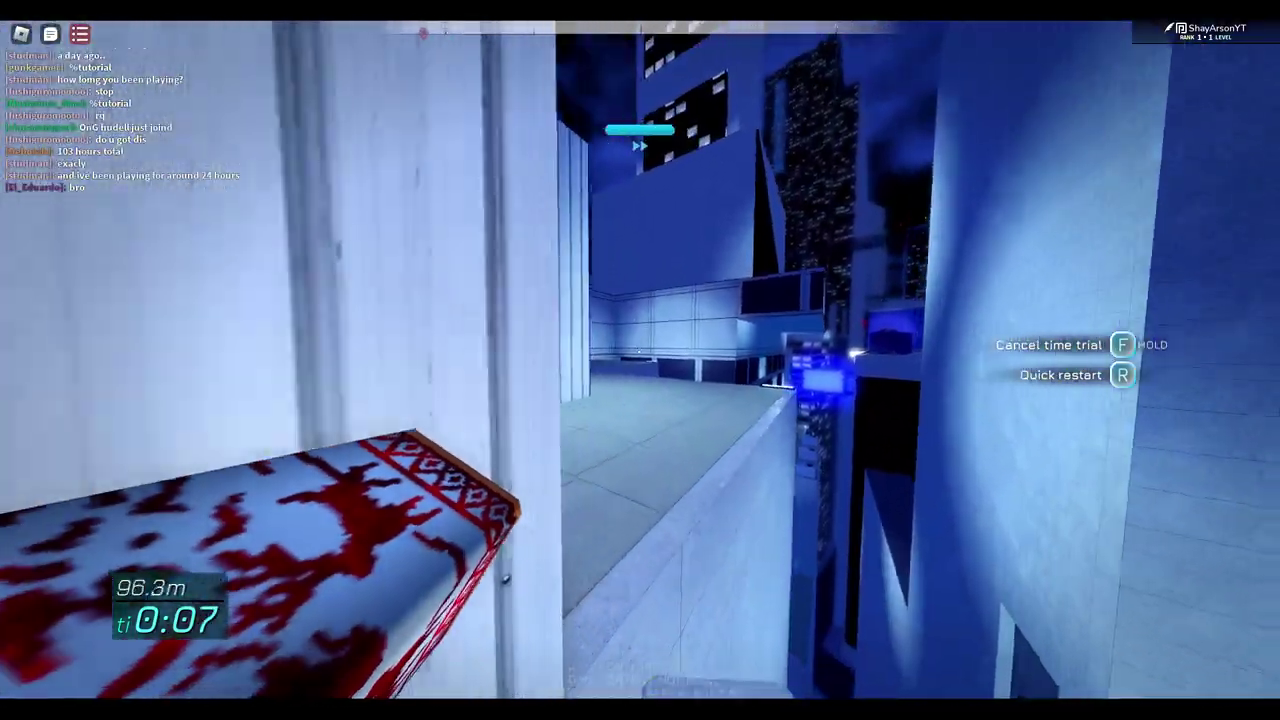
key("w")
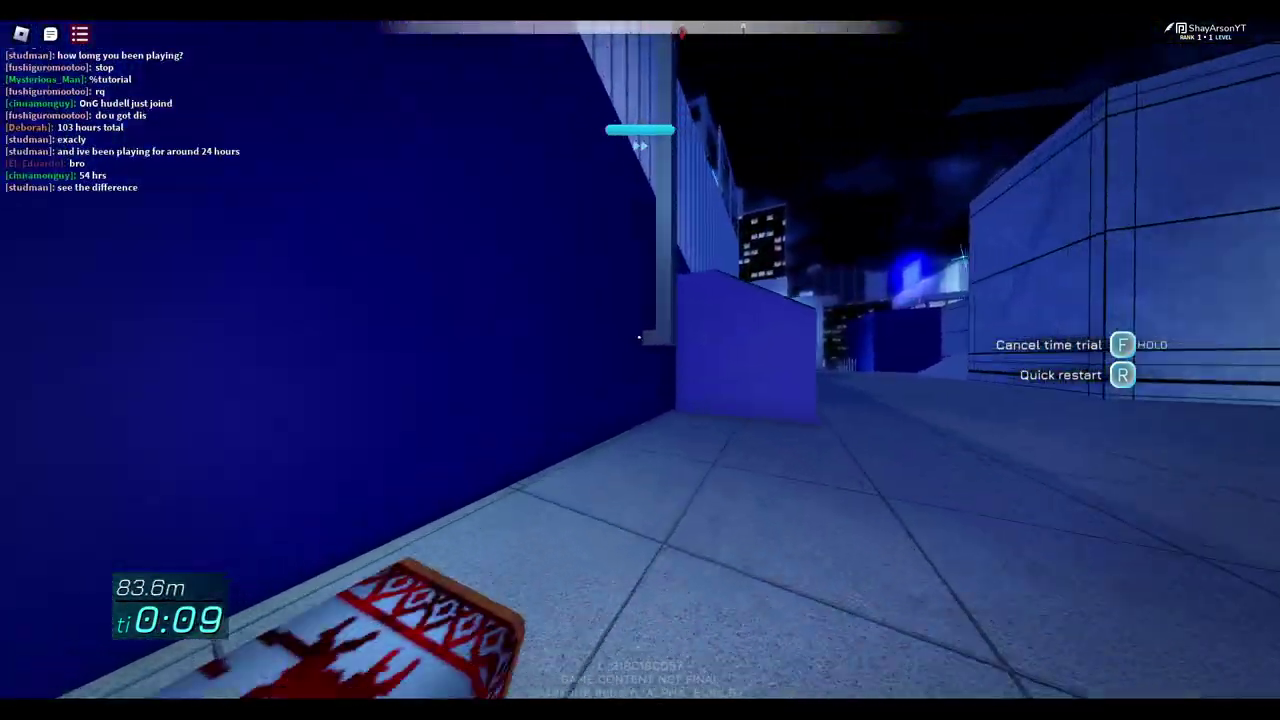
key("w")
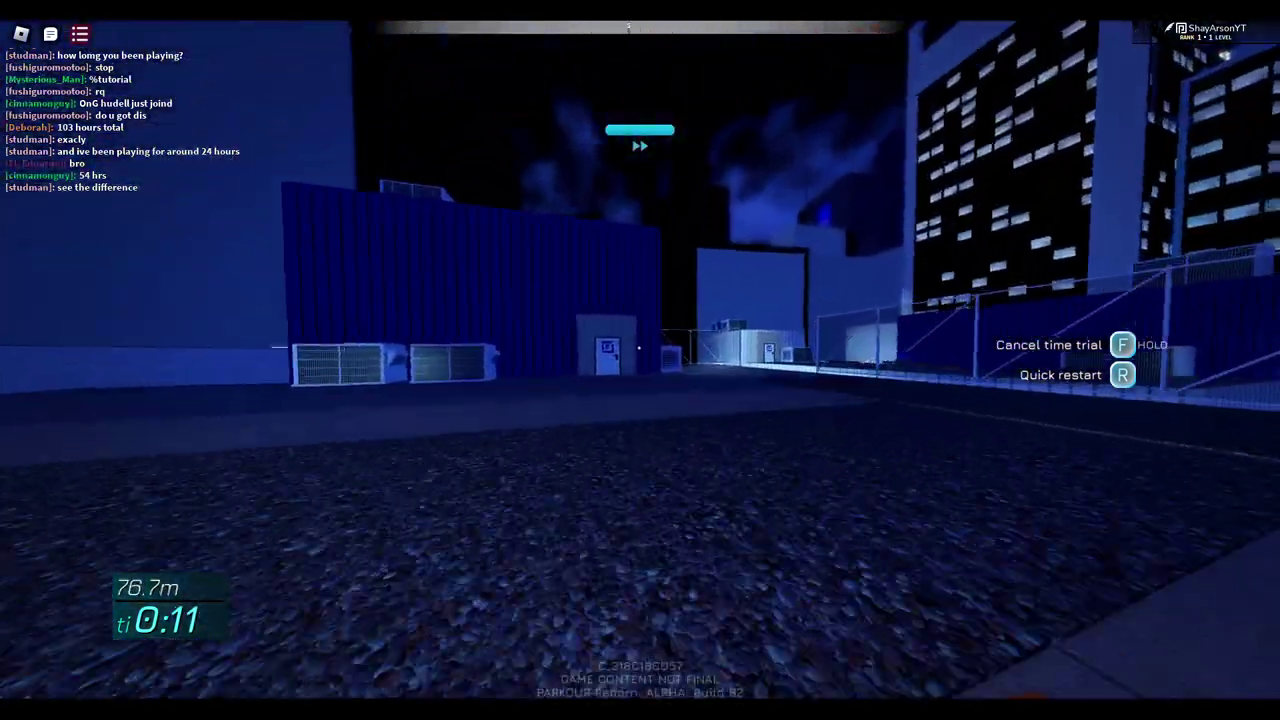
key("w")
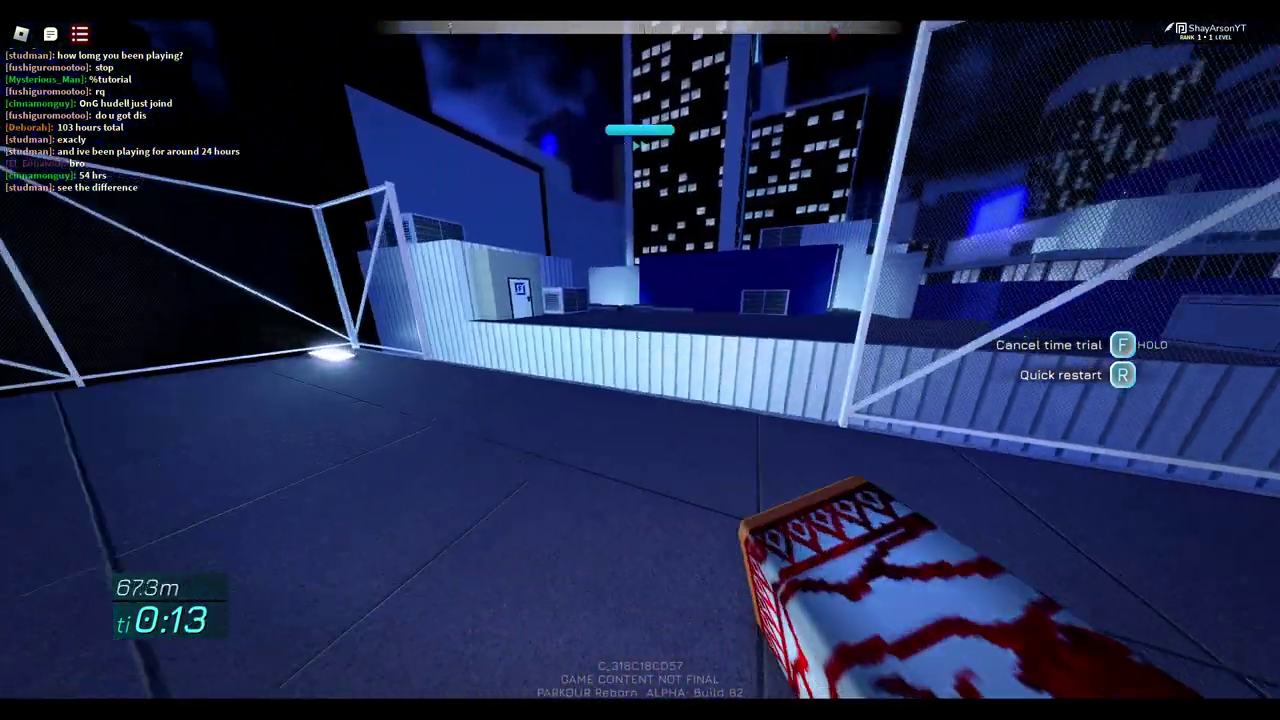
Vault past the red marker, wall-run the blue wall and climb the final rooftop to finish at 0:27
key("w")
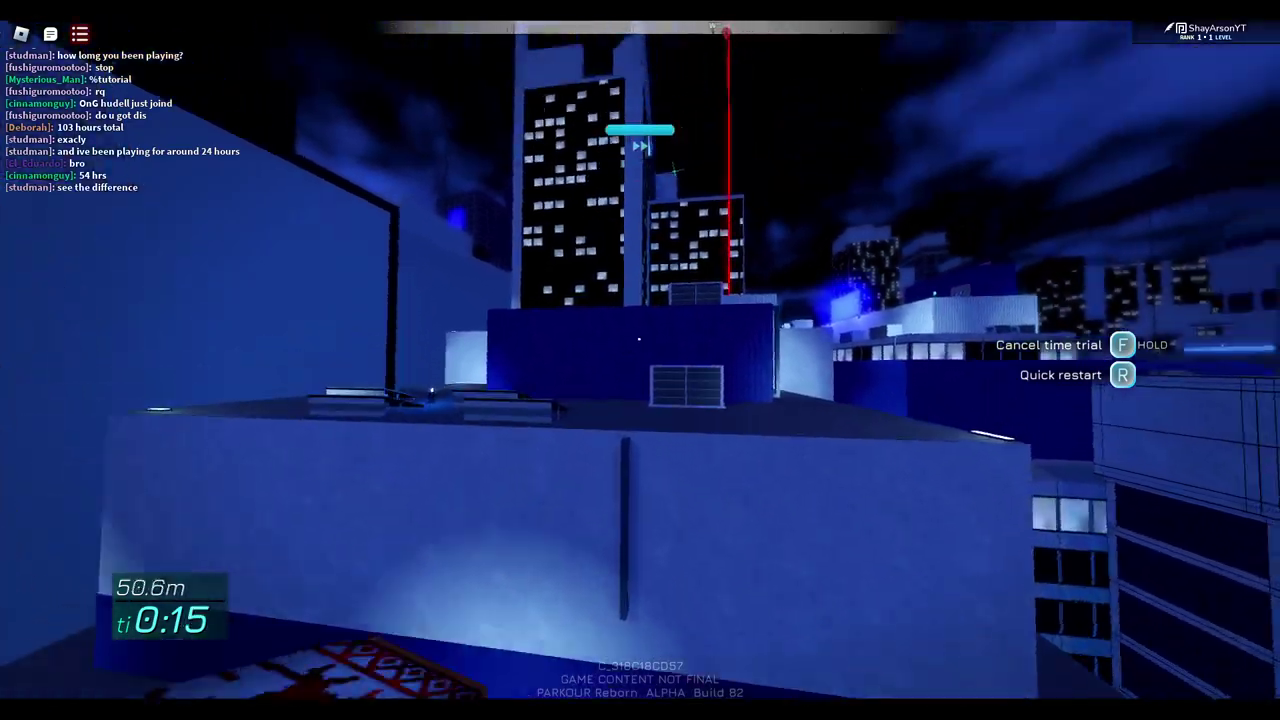
key("w")
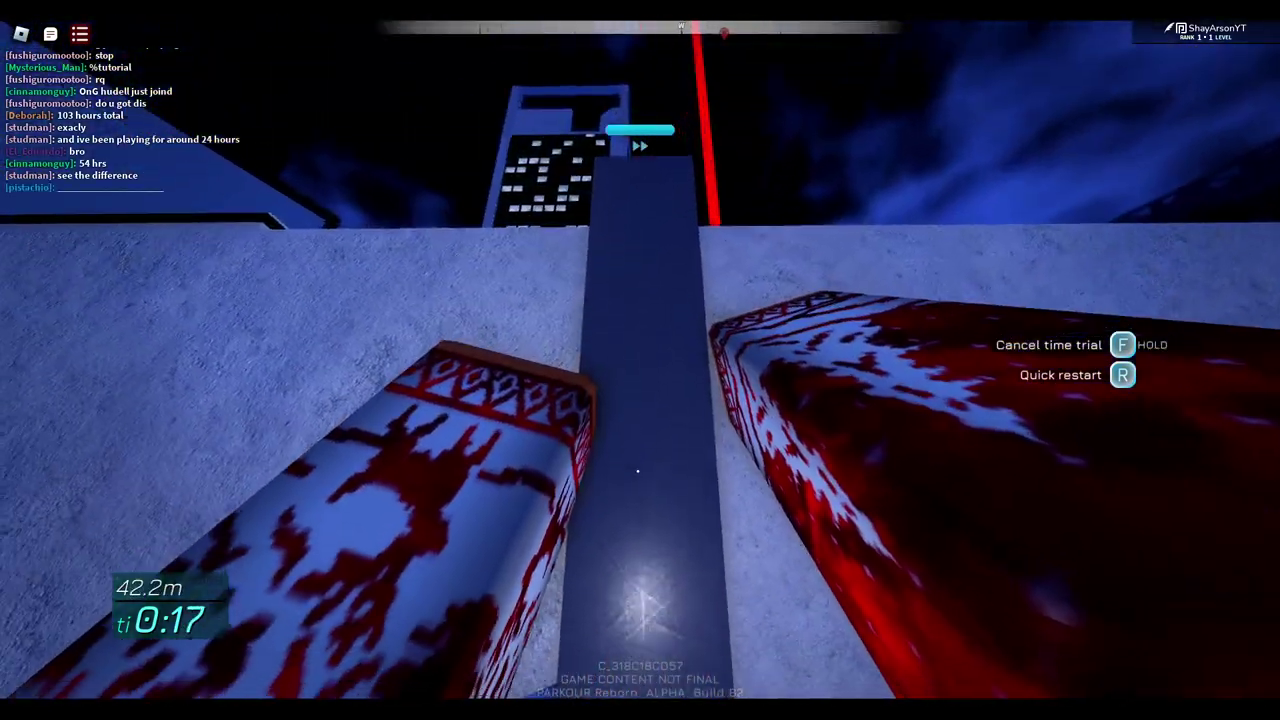
key("w")
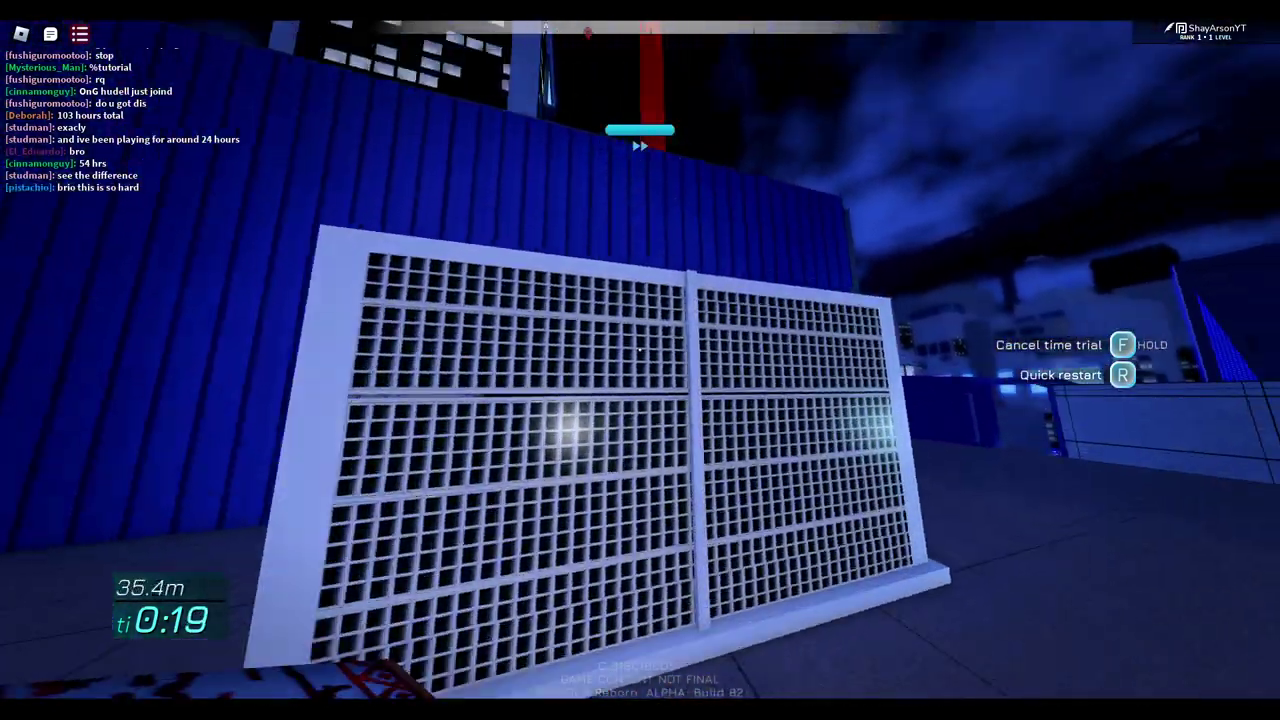
key("w")
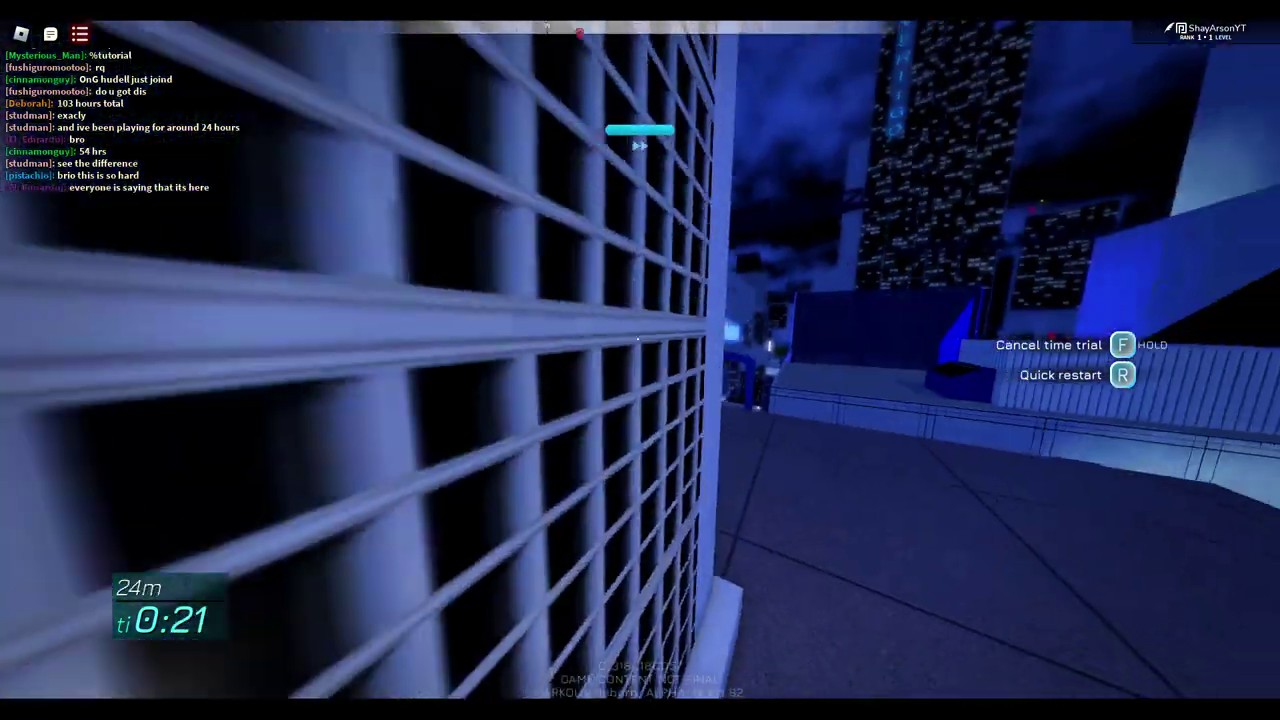
key("w")
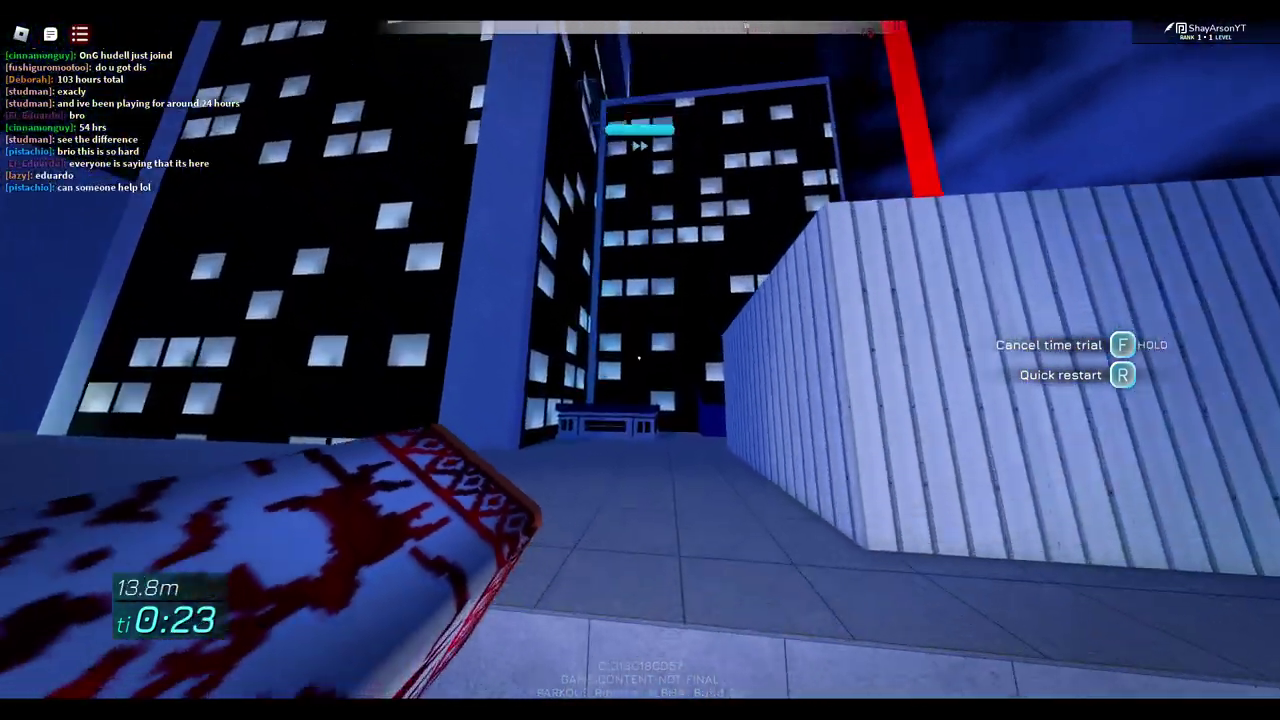
key("w")
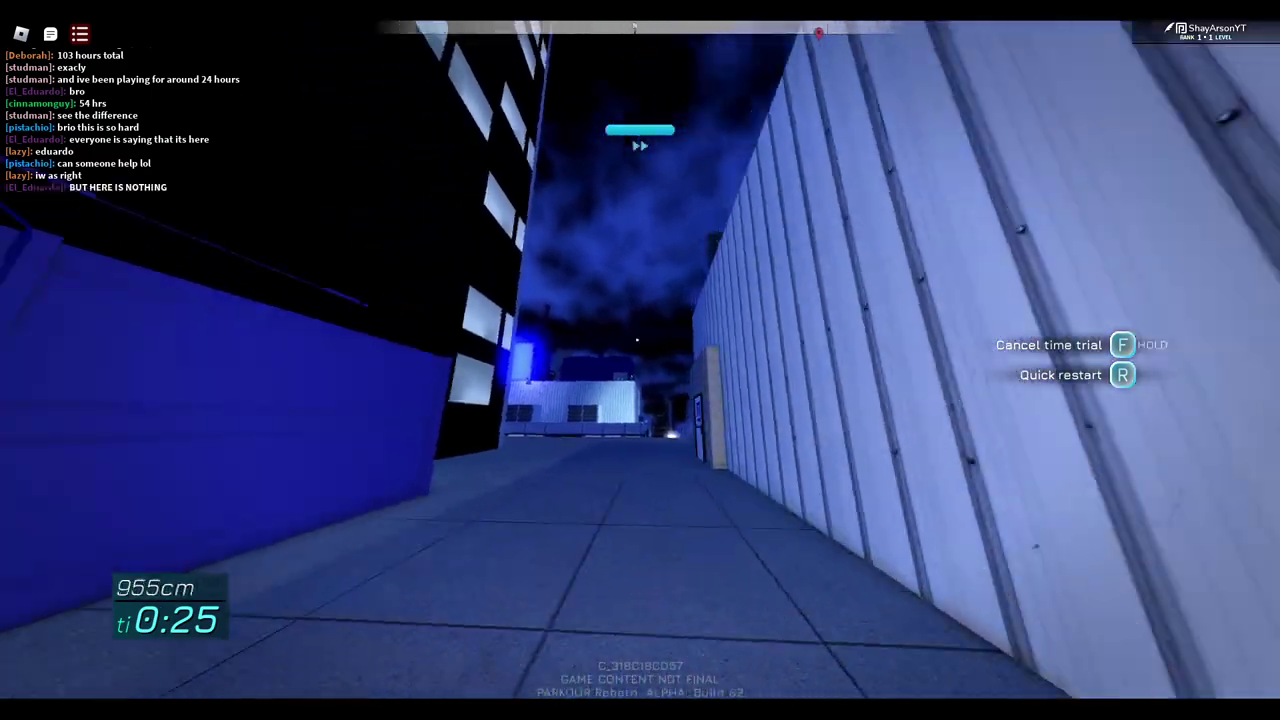
key("w")
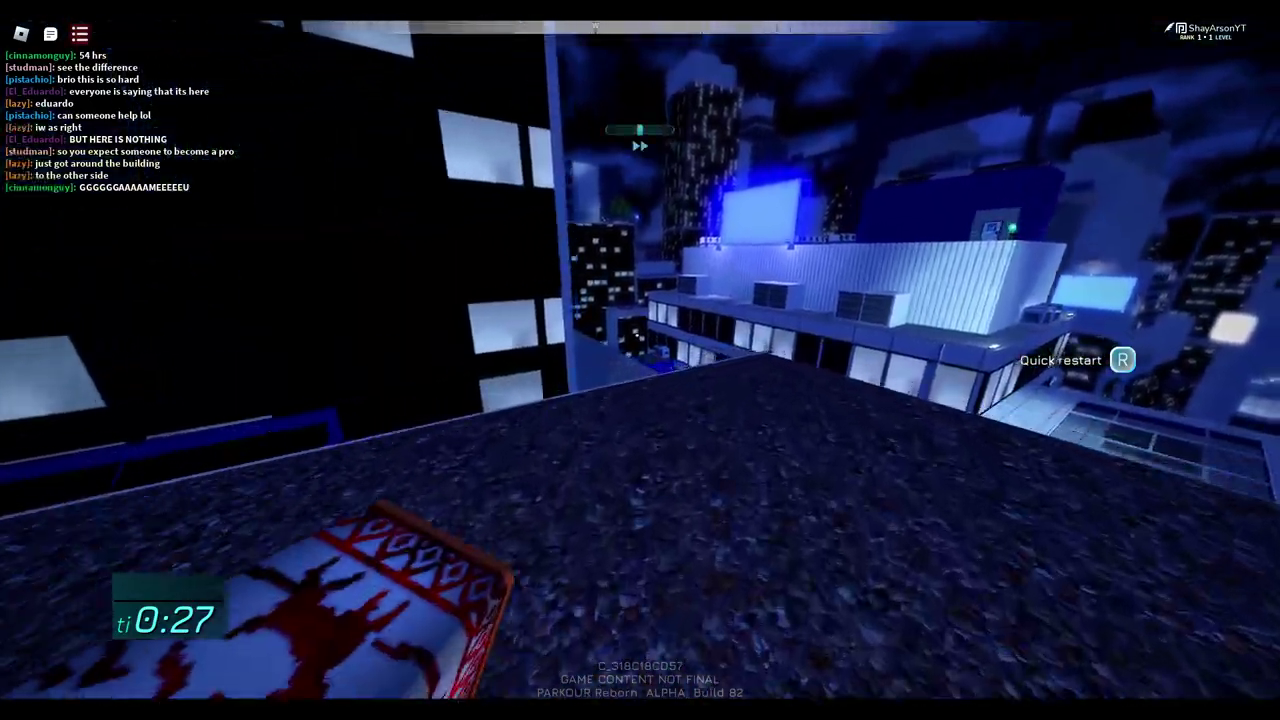
Look over the city skyline, then drop onto the rooftop and run toward the building wall
key("w")
key("w")
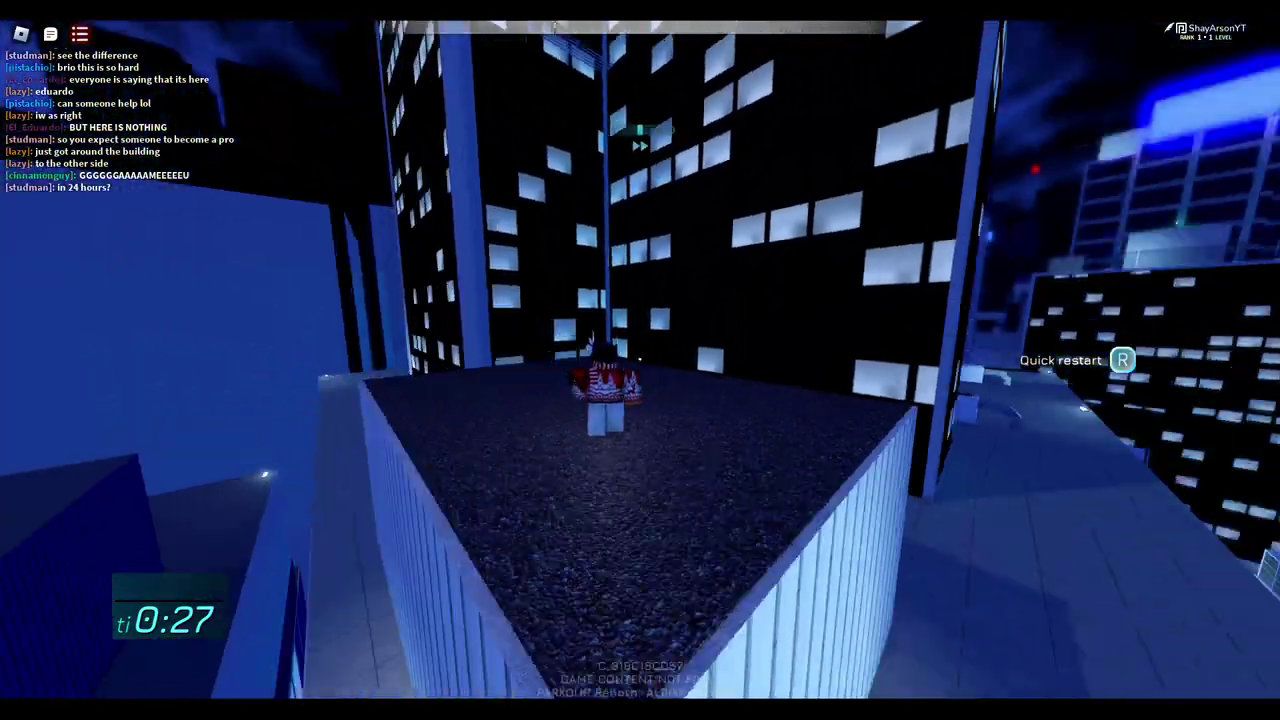
key("w")
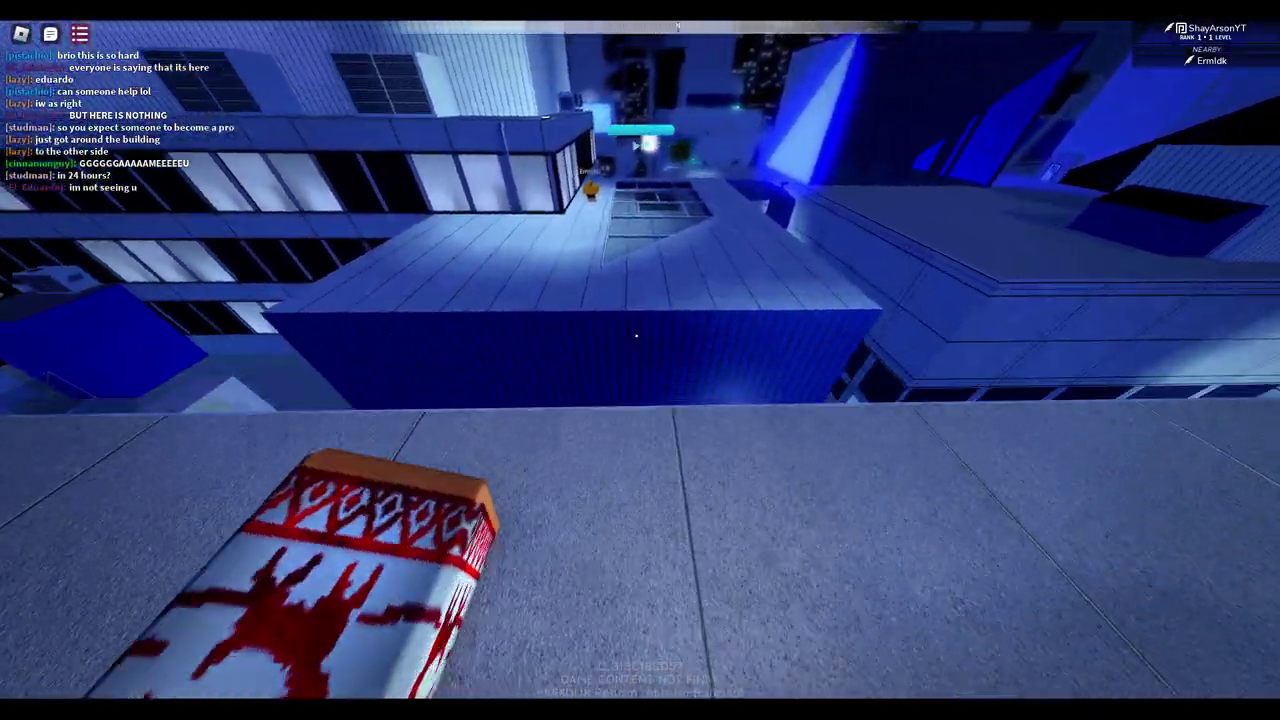
key("w")
key("w")
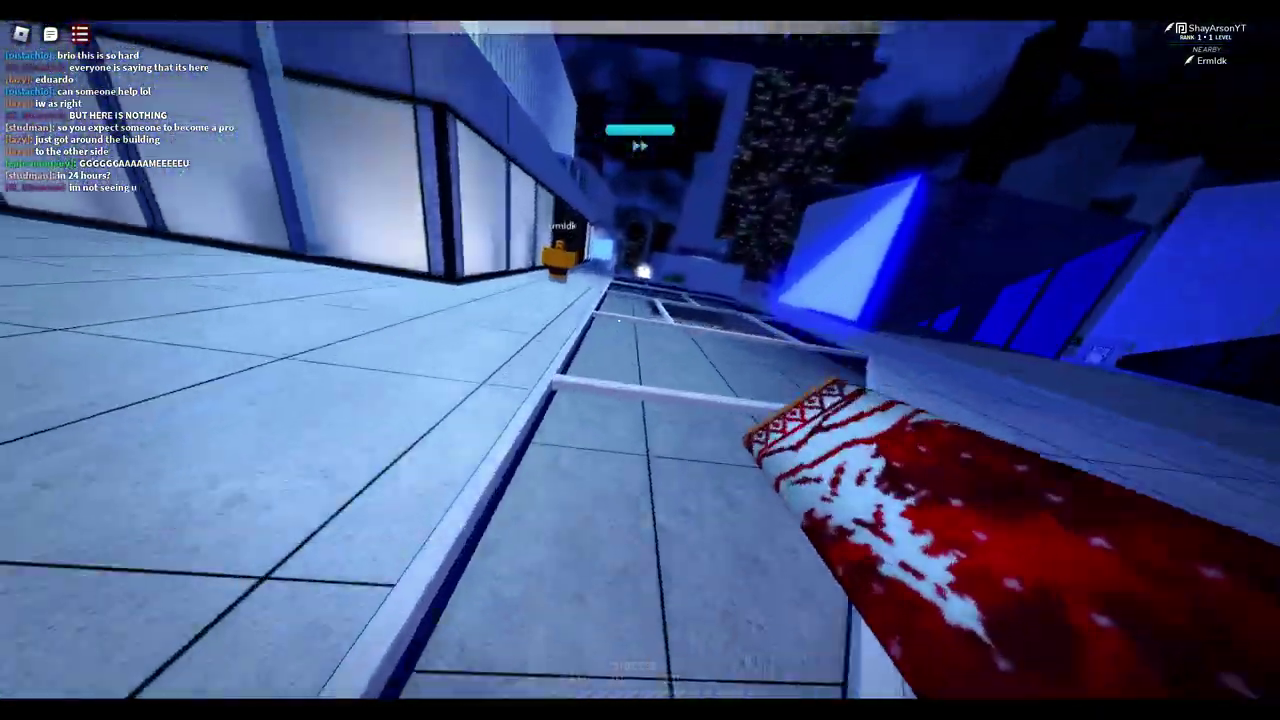
key("w")
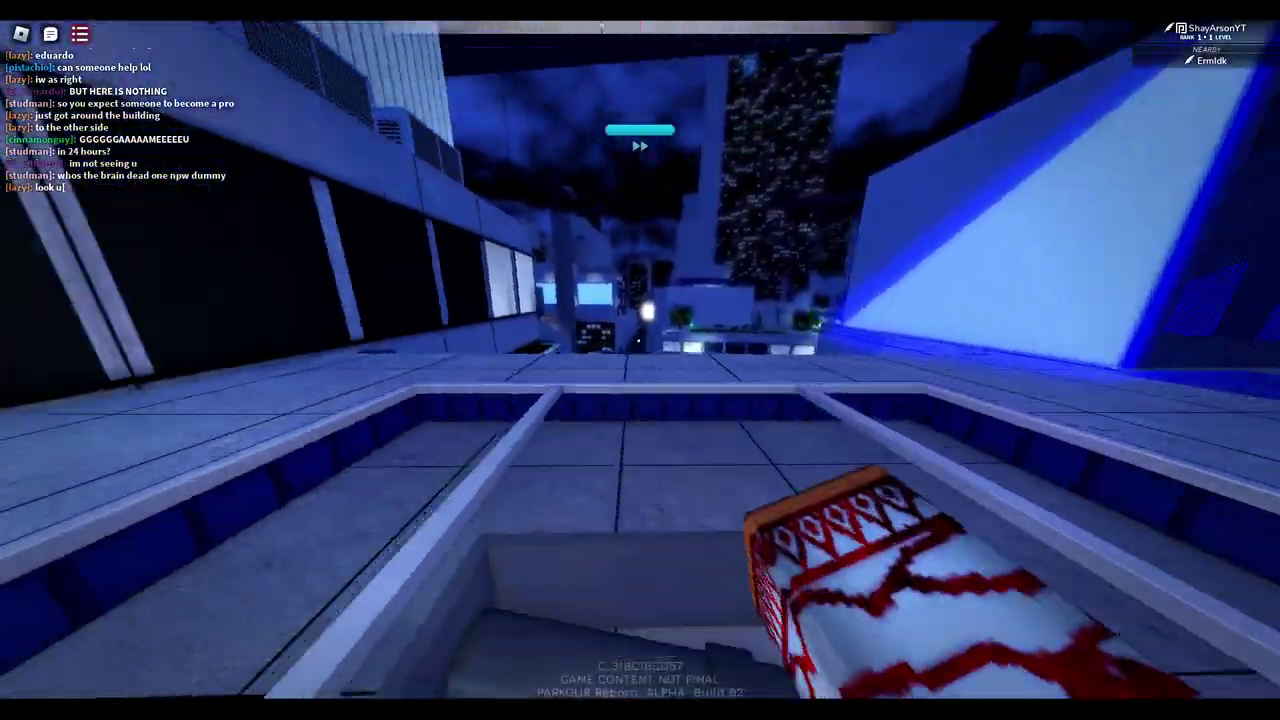
key("w")
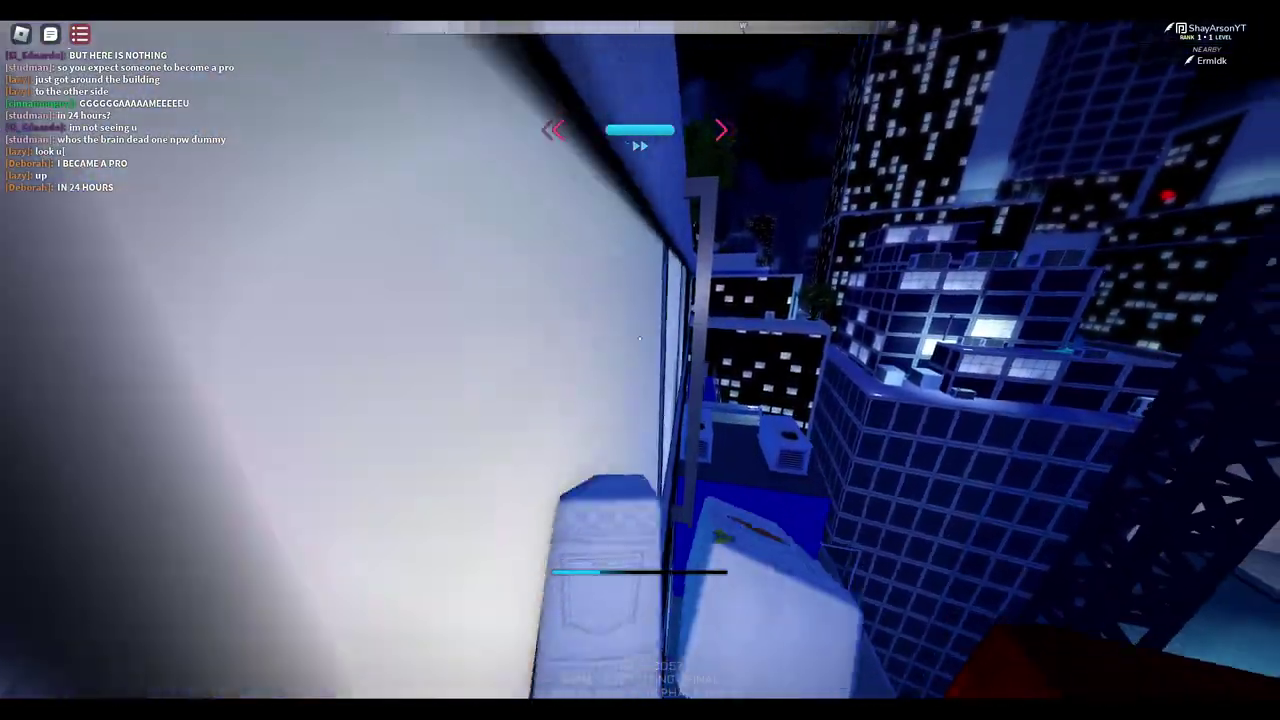
Wall-run past the pillar, climb the wall ledge and descend to a narrow beam
key("w")
key("w")
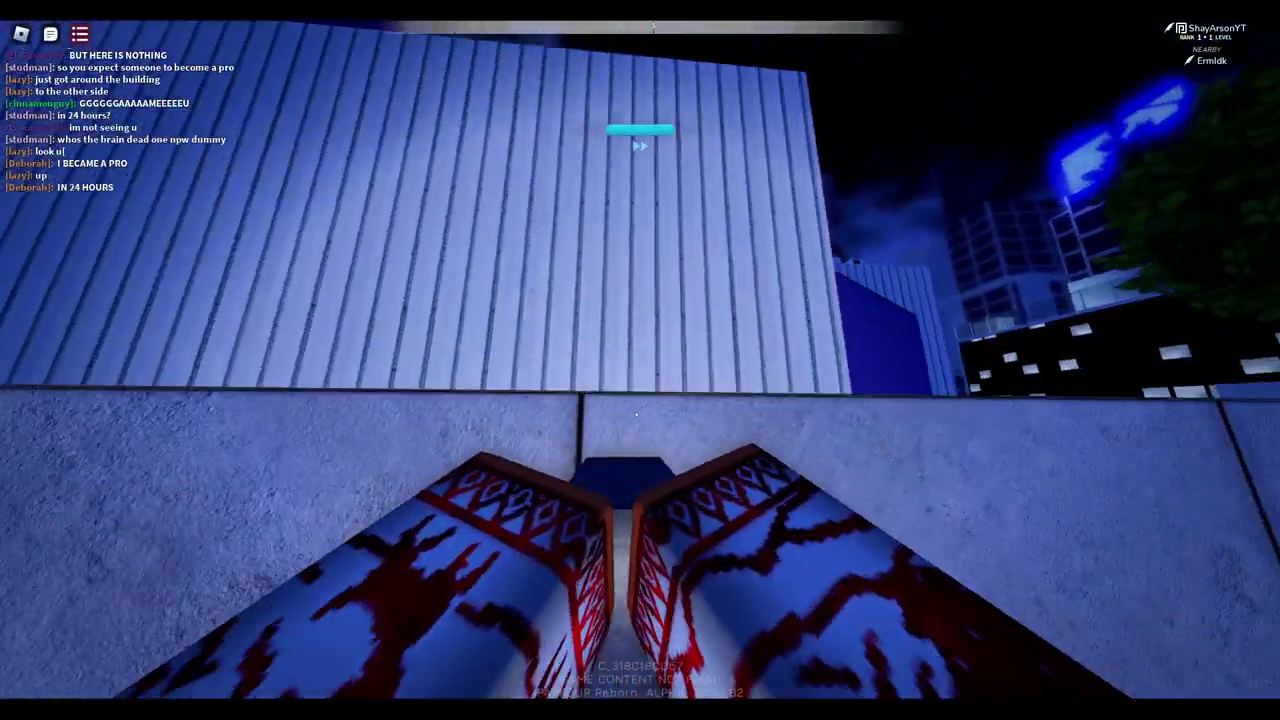
key("w")
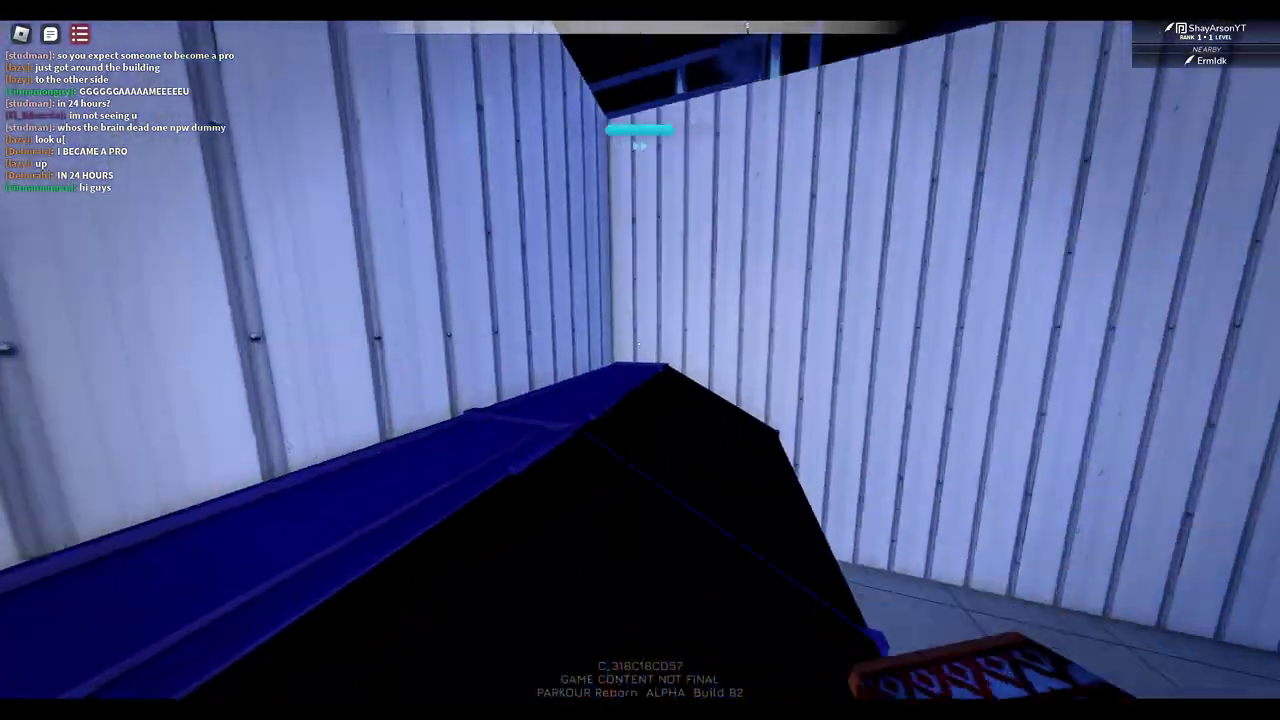
key("w")
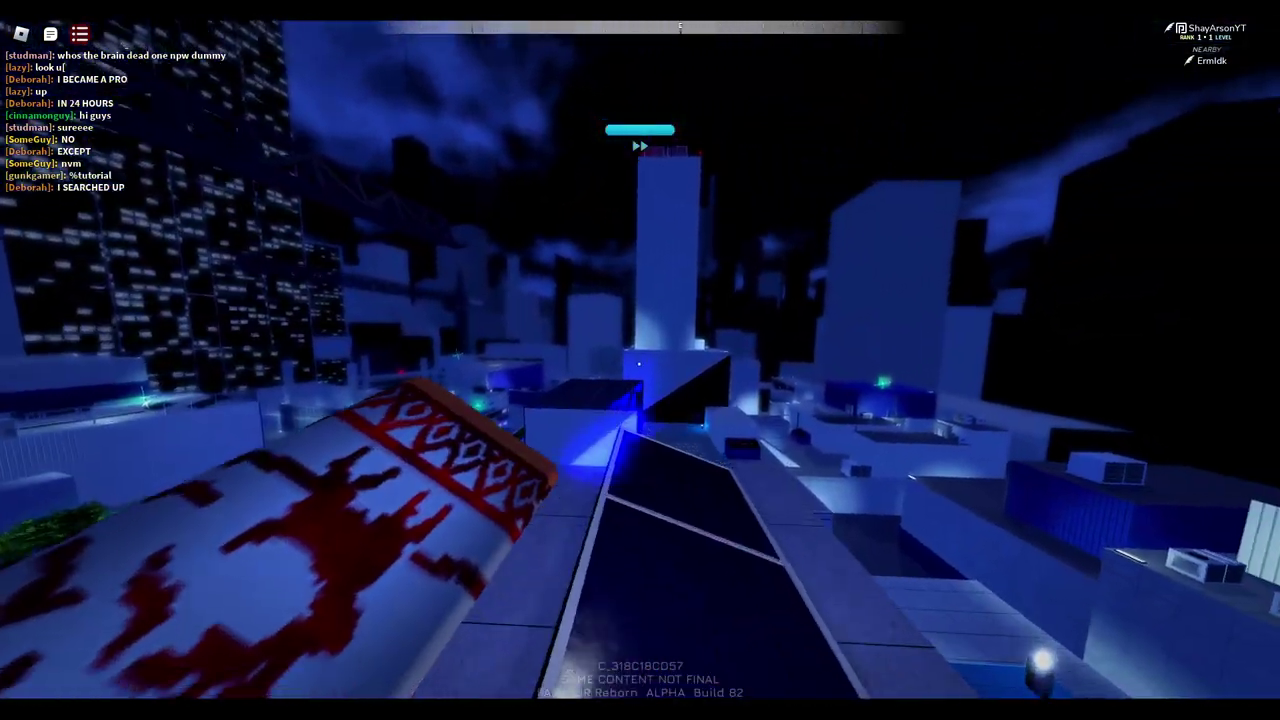
key("w")
key("w")
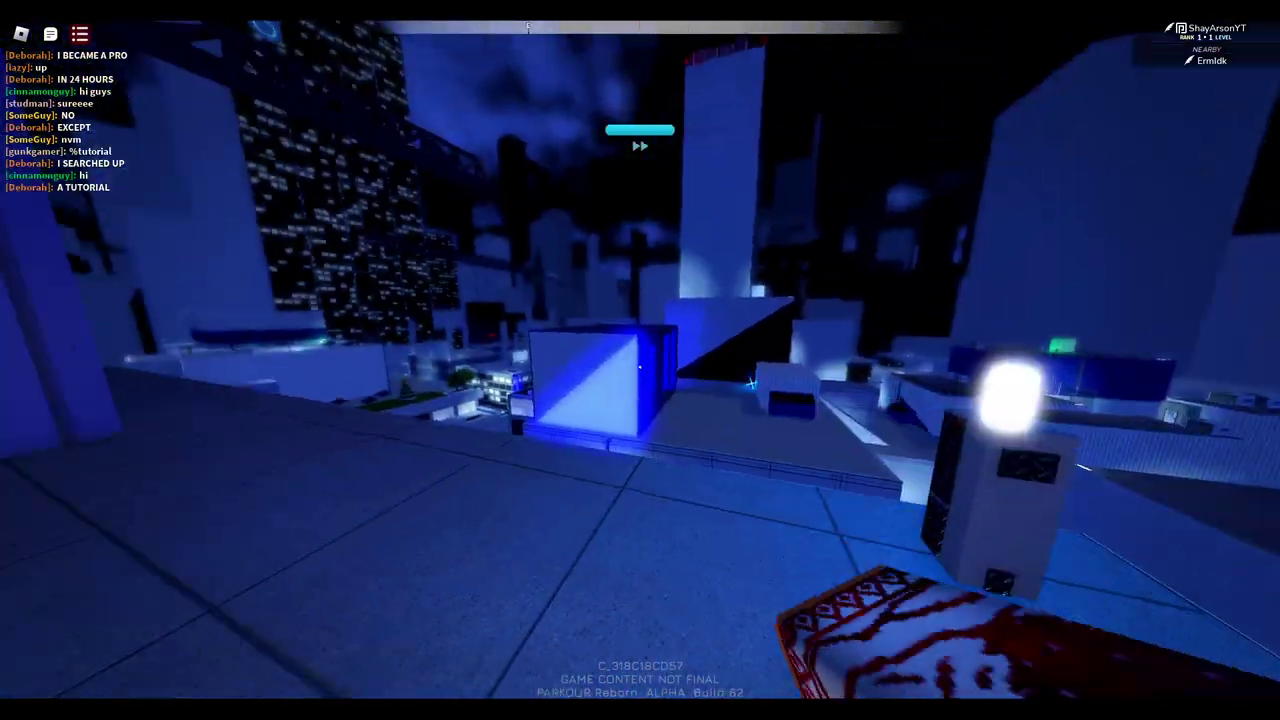
key("w")
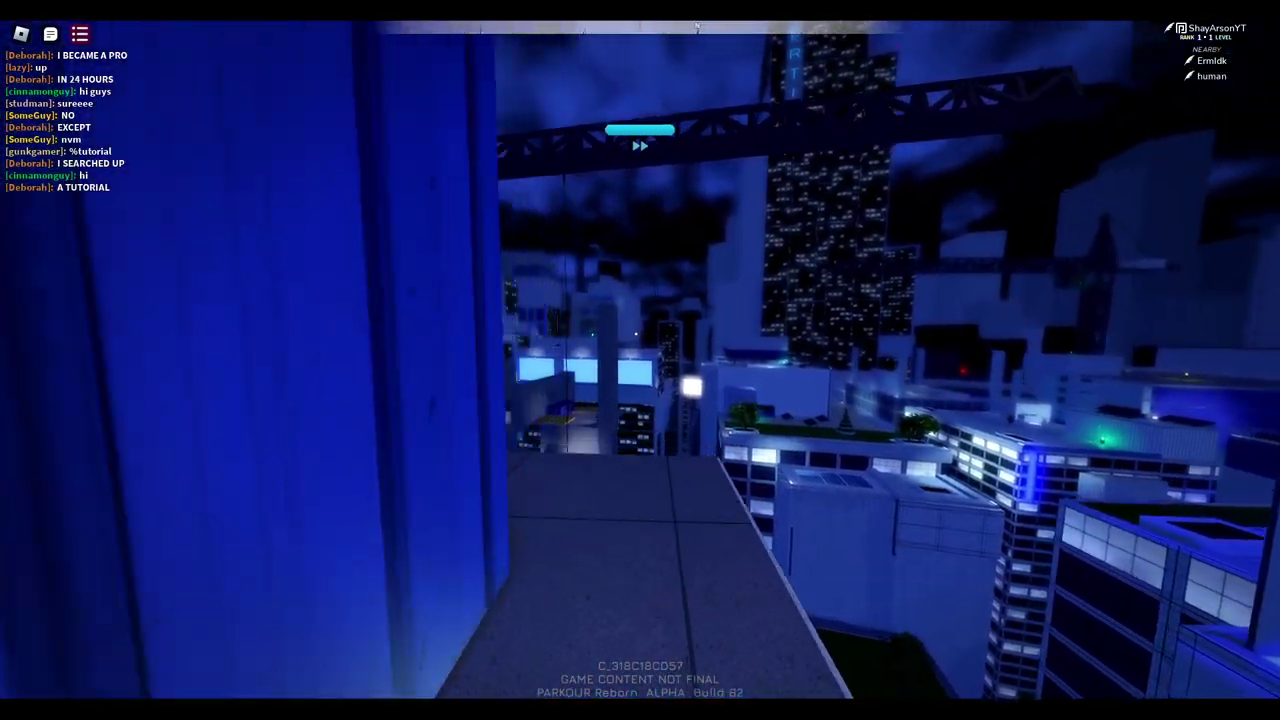
key("w")
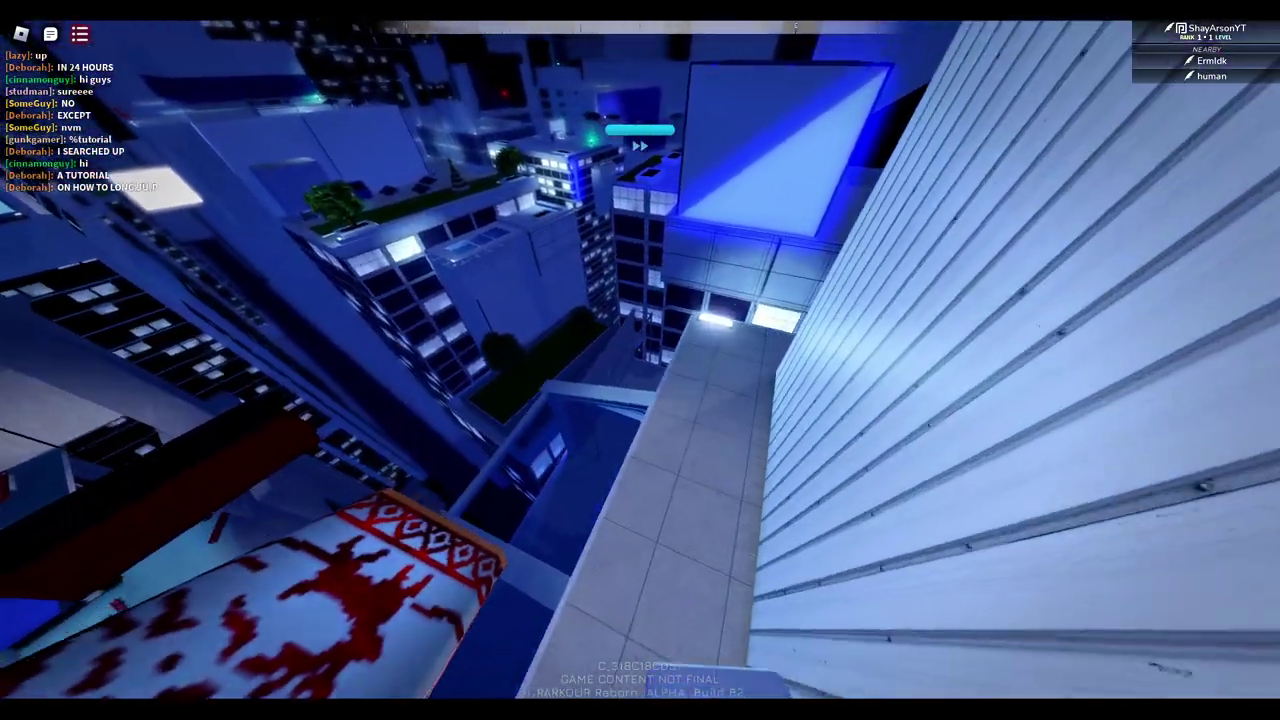
key("w")
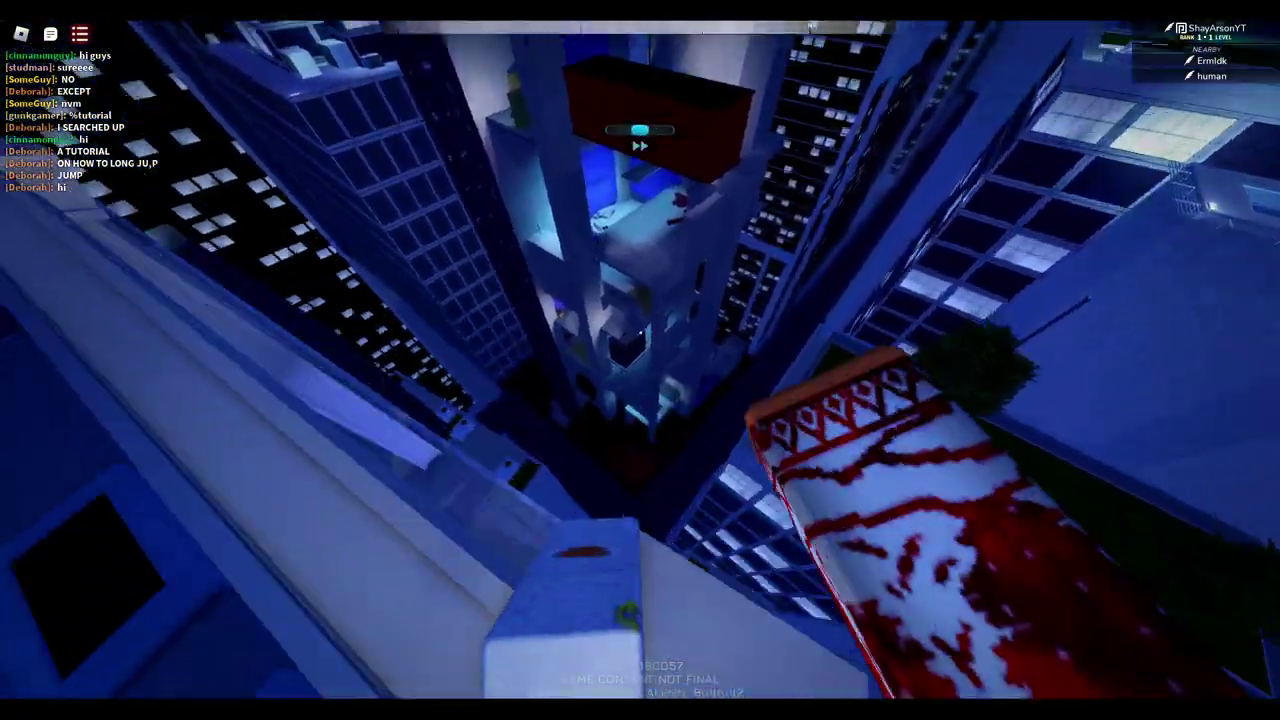
Run the building ledge, leap between tall buildings, pull up and roll onto a platform
key("w")
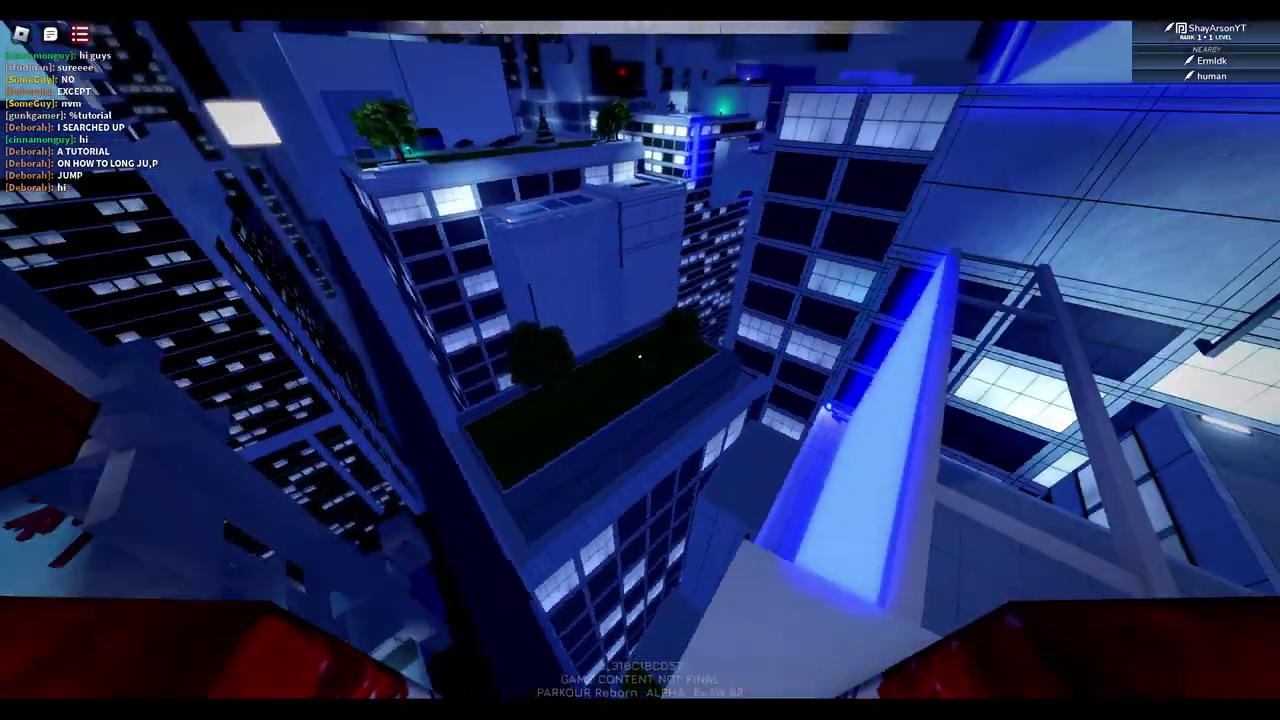
key("w")
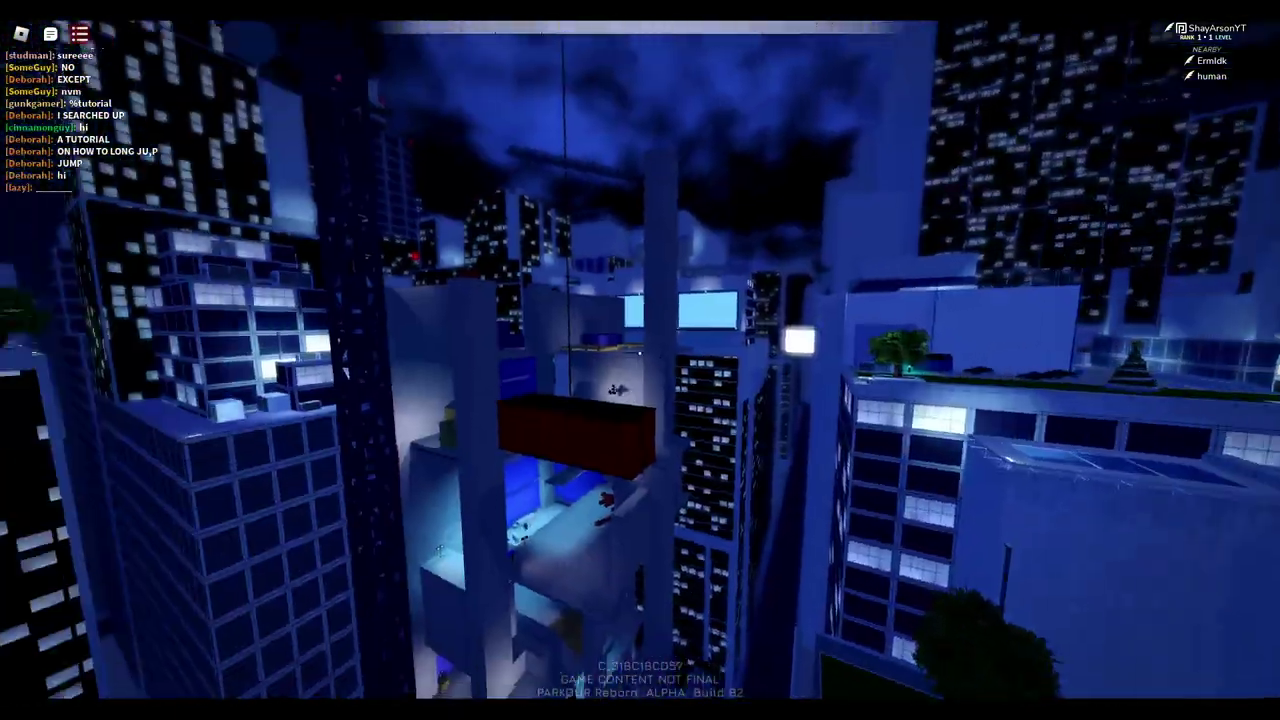
key("w")
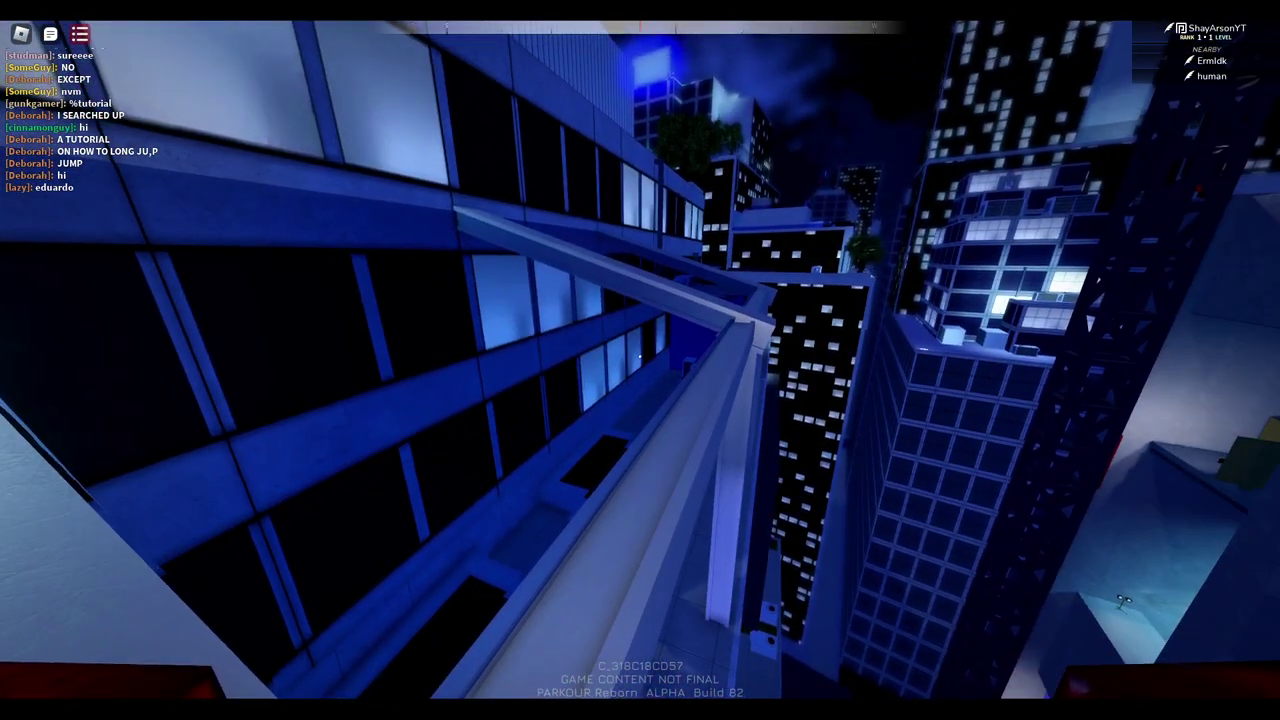
key("w")
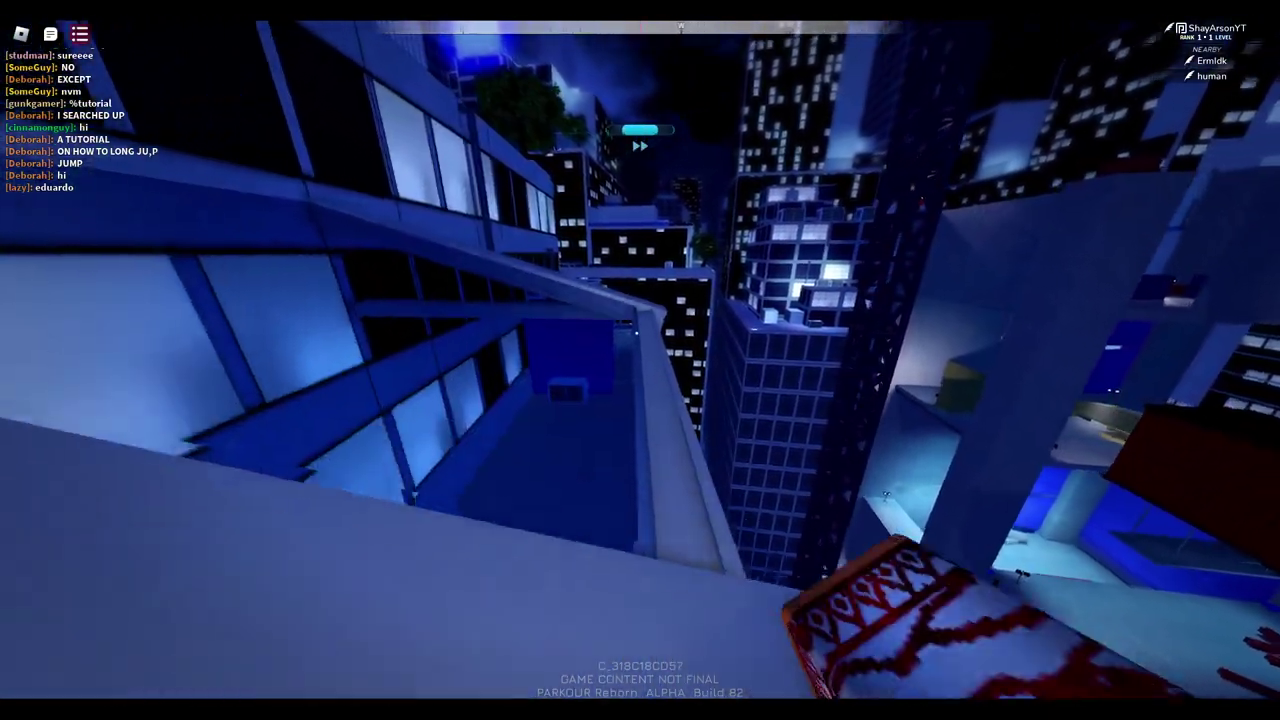
key("space")
key("w")
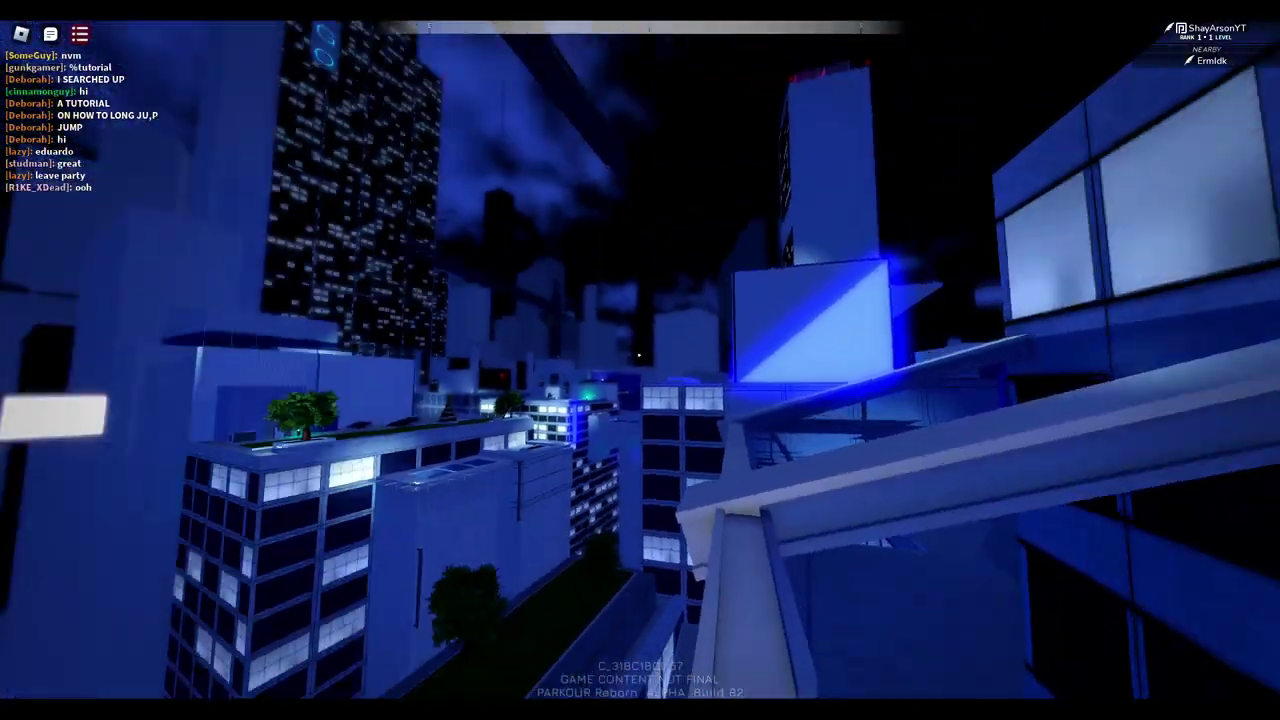
key("w")
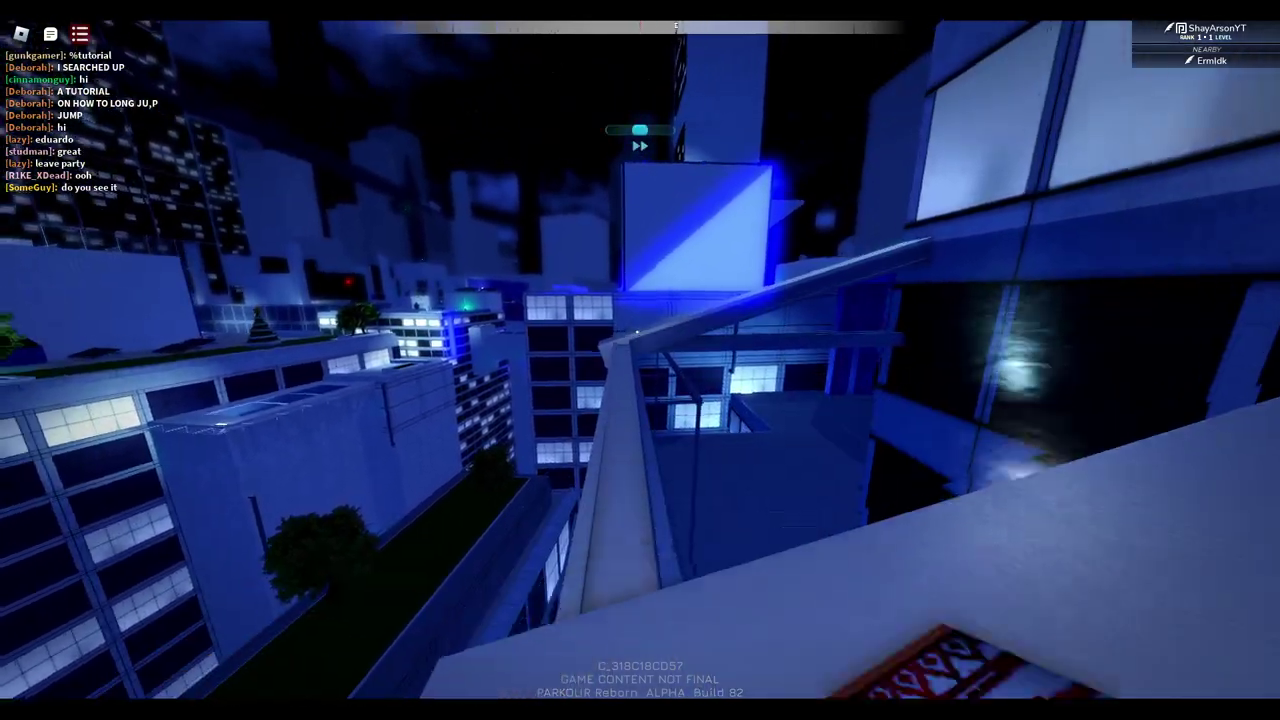
key("w")
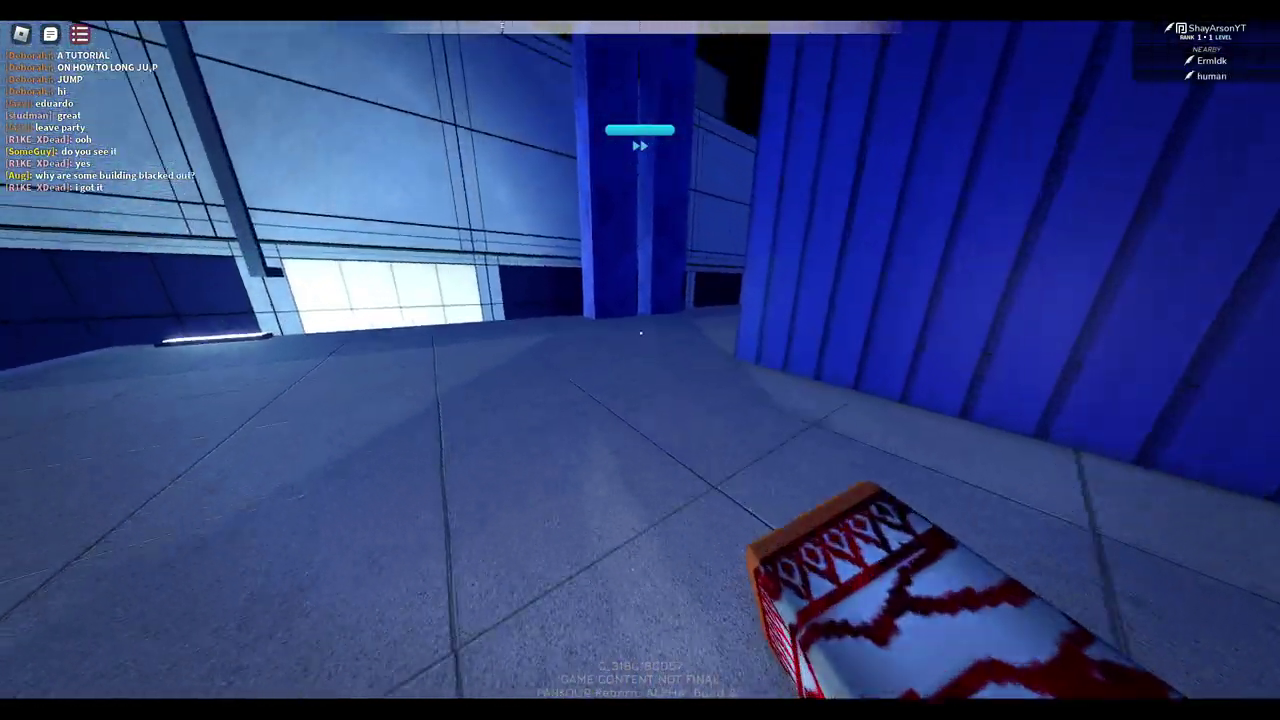
In third-person, run the corridor, wall-run the blue wall and leap toward the rooftop
key("w")
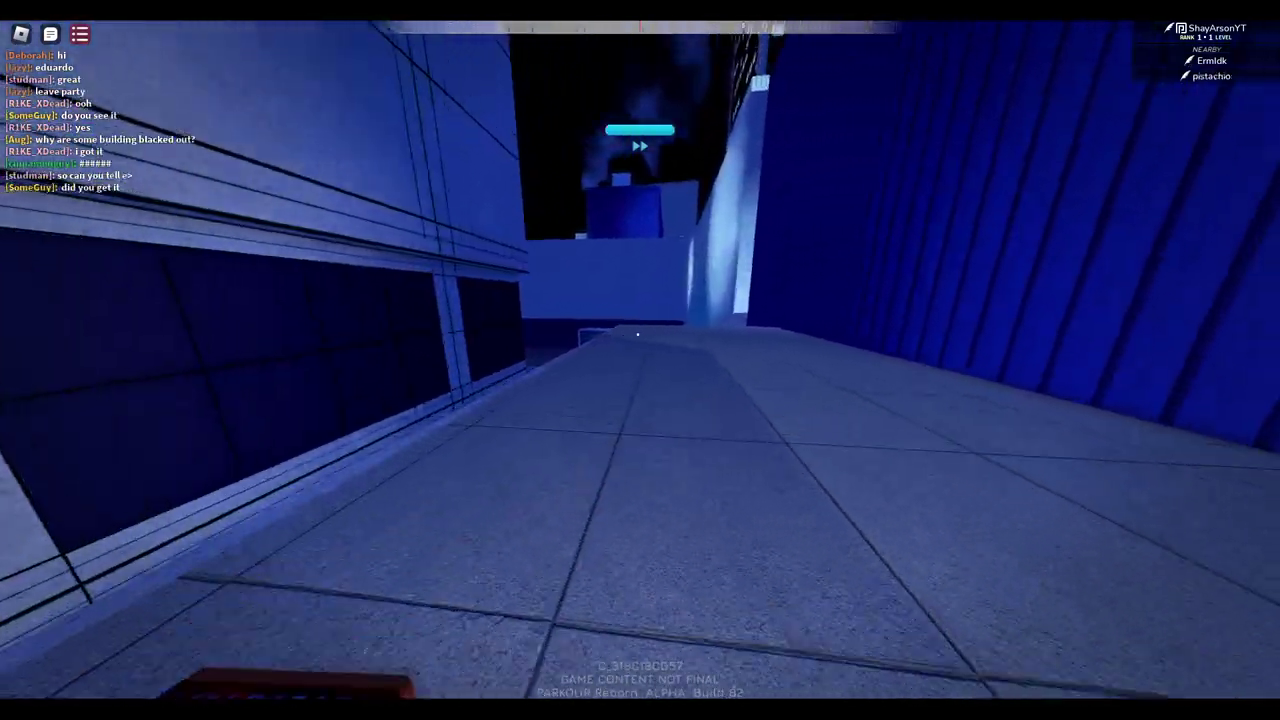
key("w")
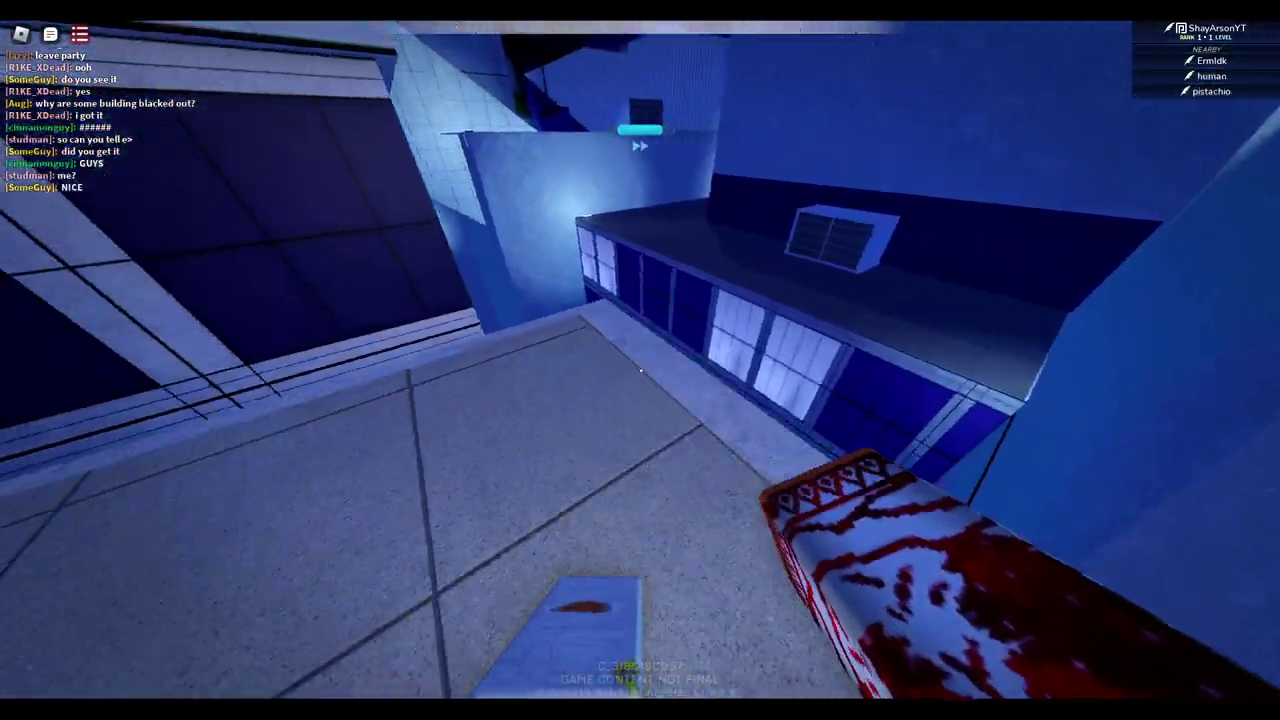
key("w")
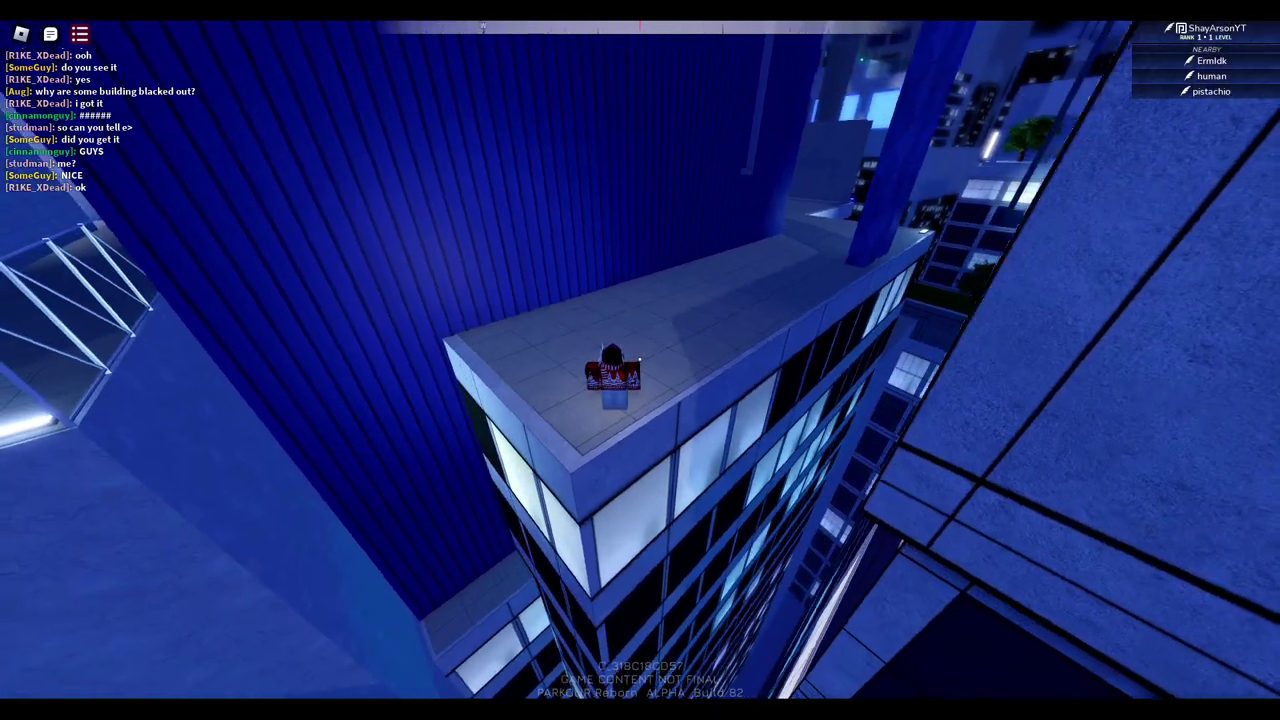
key("w")
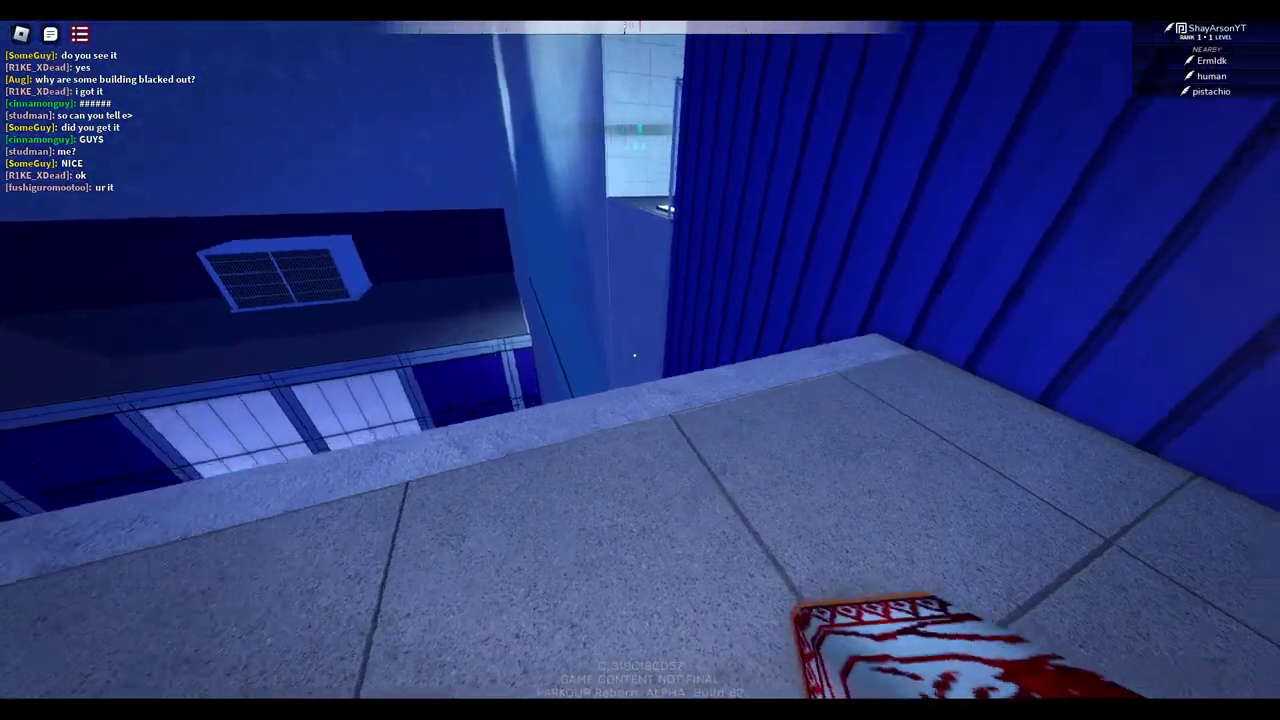
key("w")
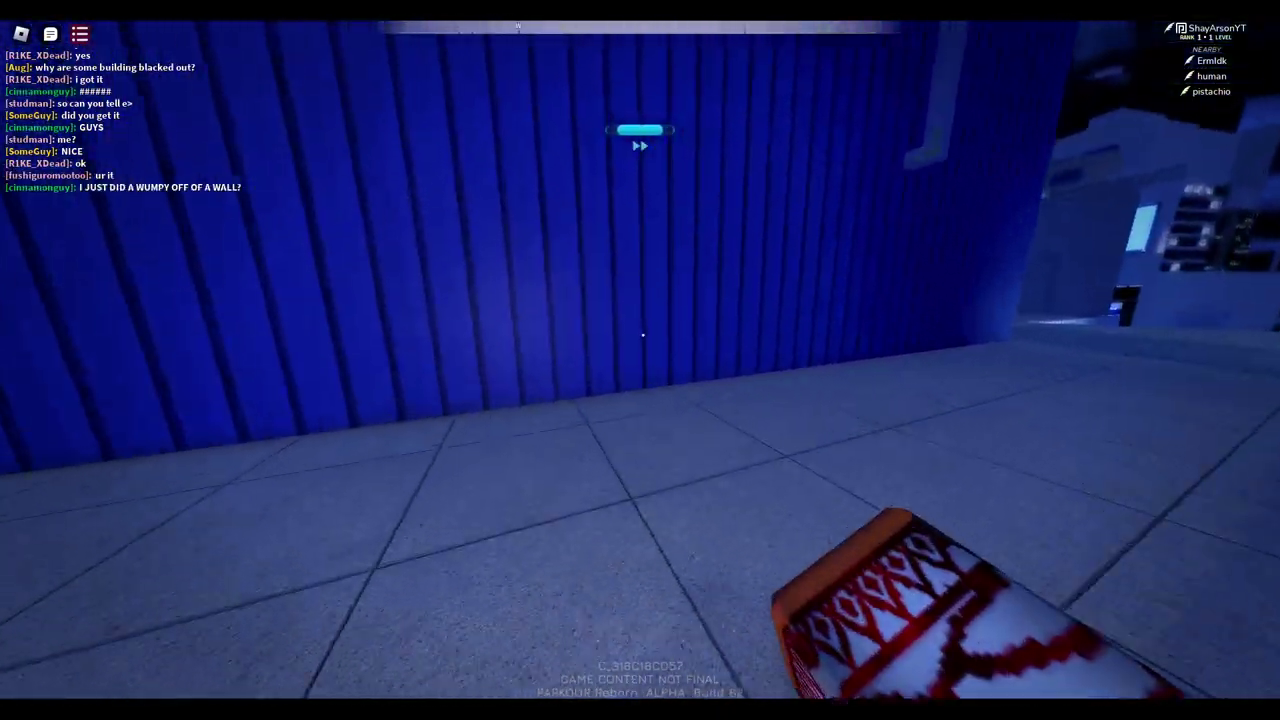
key("space")
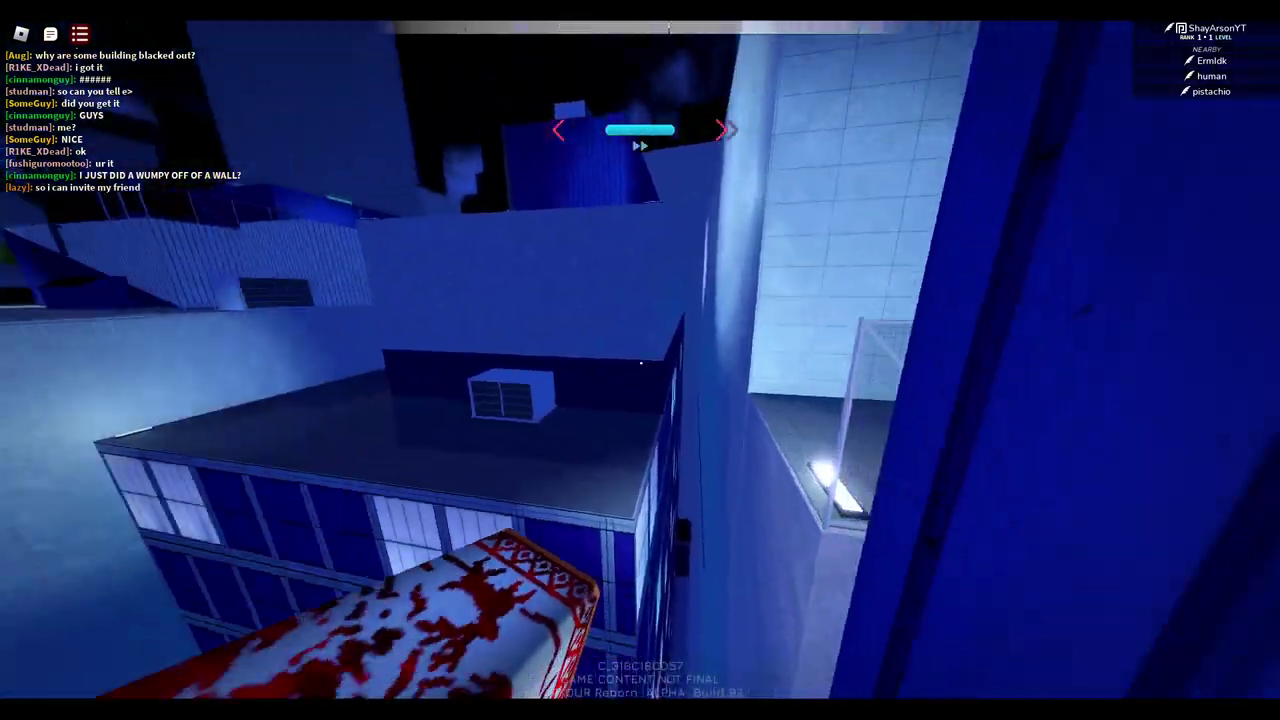
key("space")
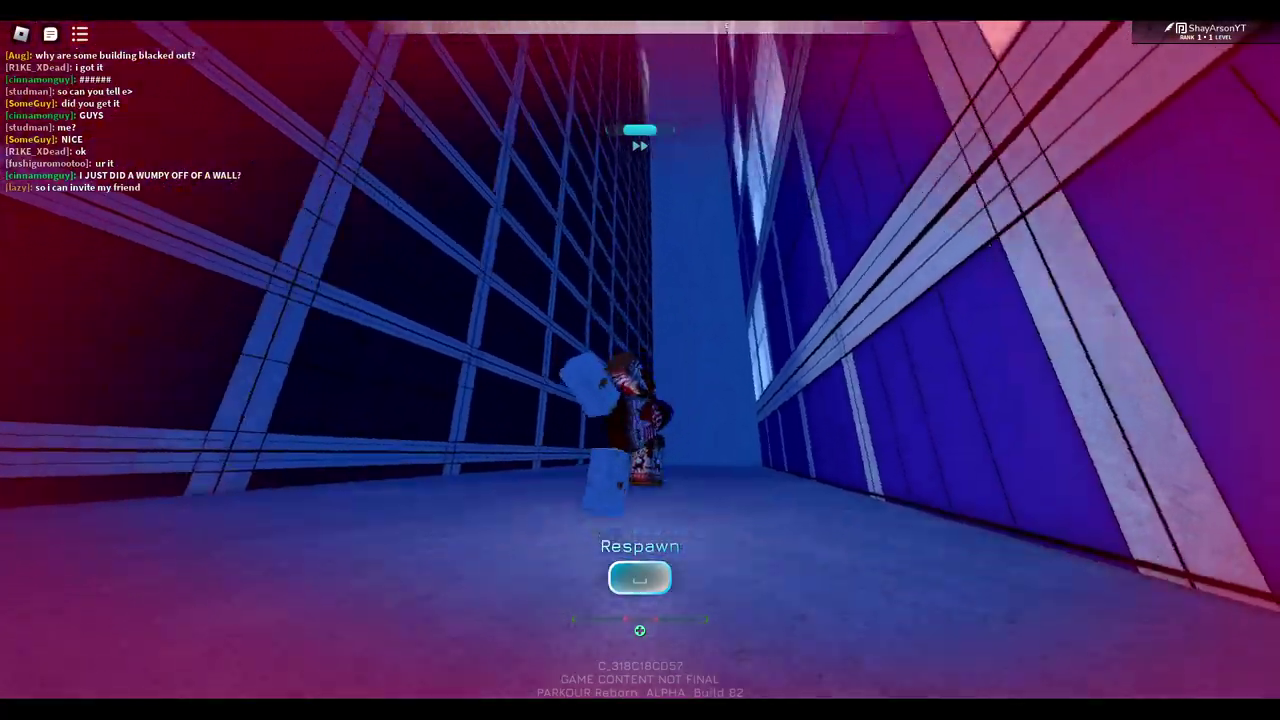
Respawn and run across the rooftops toward the glowing light and tiled roof
key("r")
key("w")
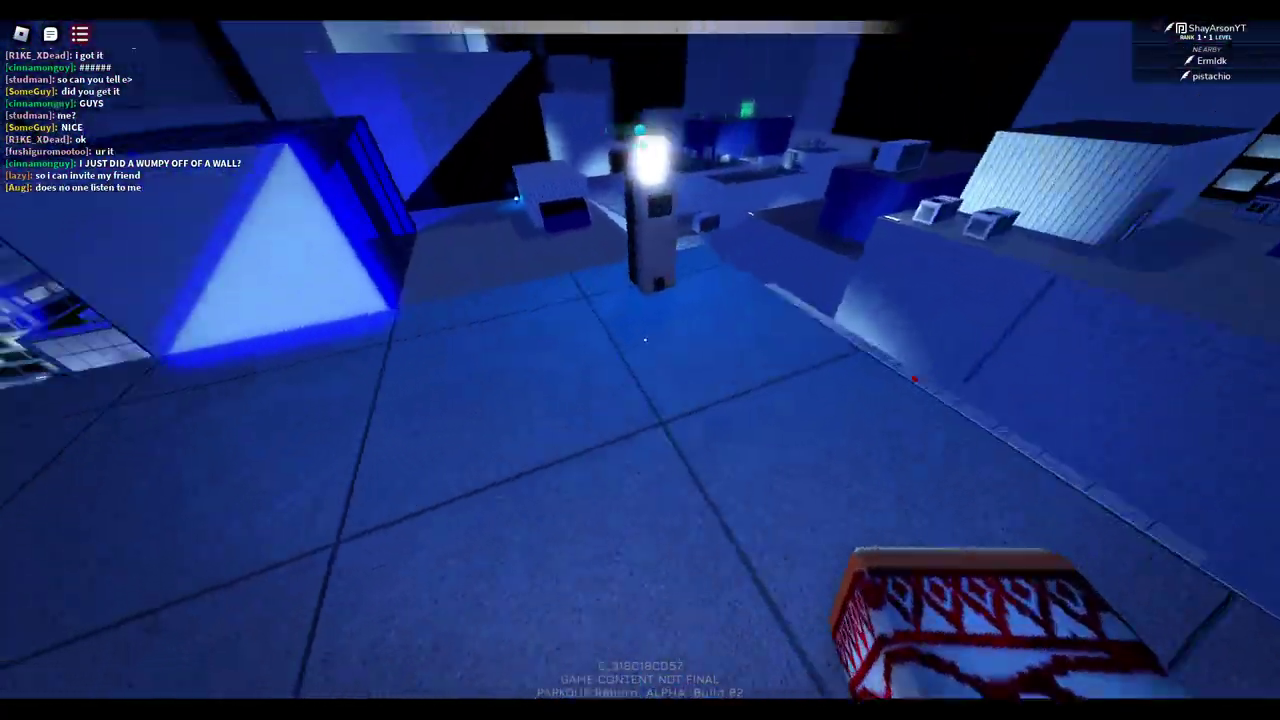
key("w")
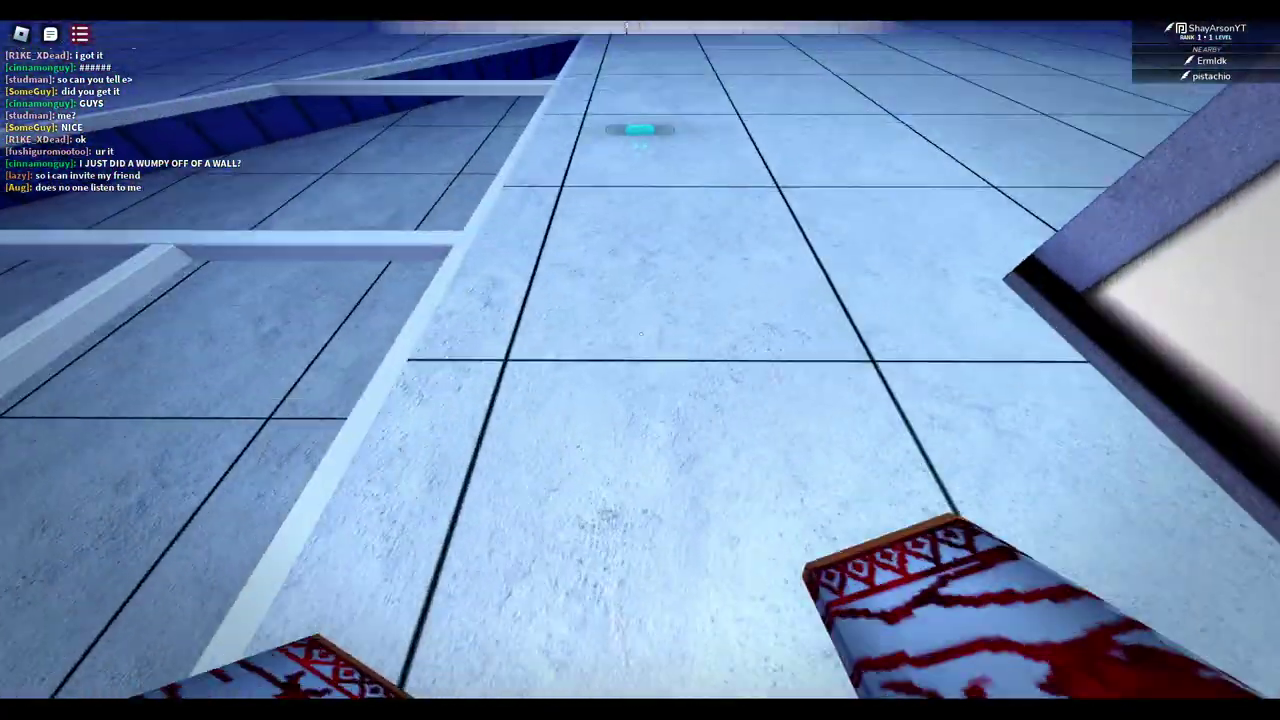
key("w")
Climb over the blue wall, drop through the narrow alley and reach the open roof
key("w")
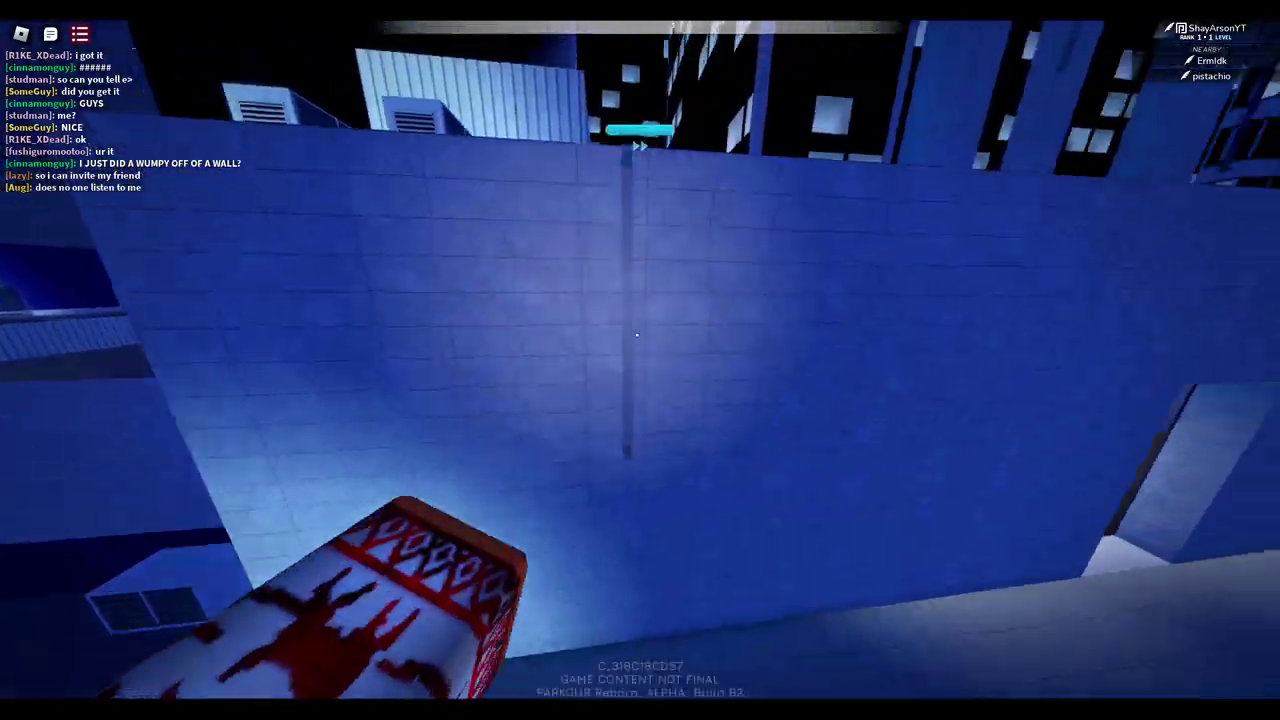
key("space")
key("w")
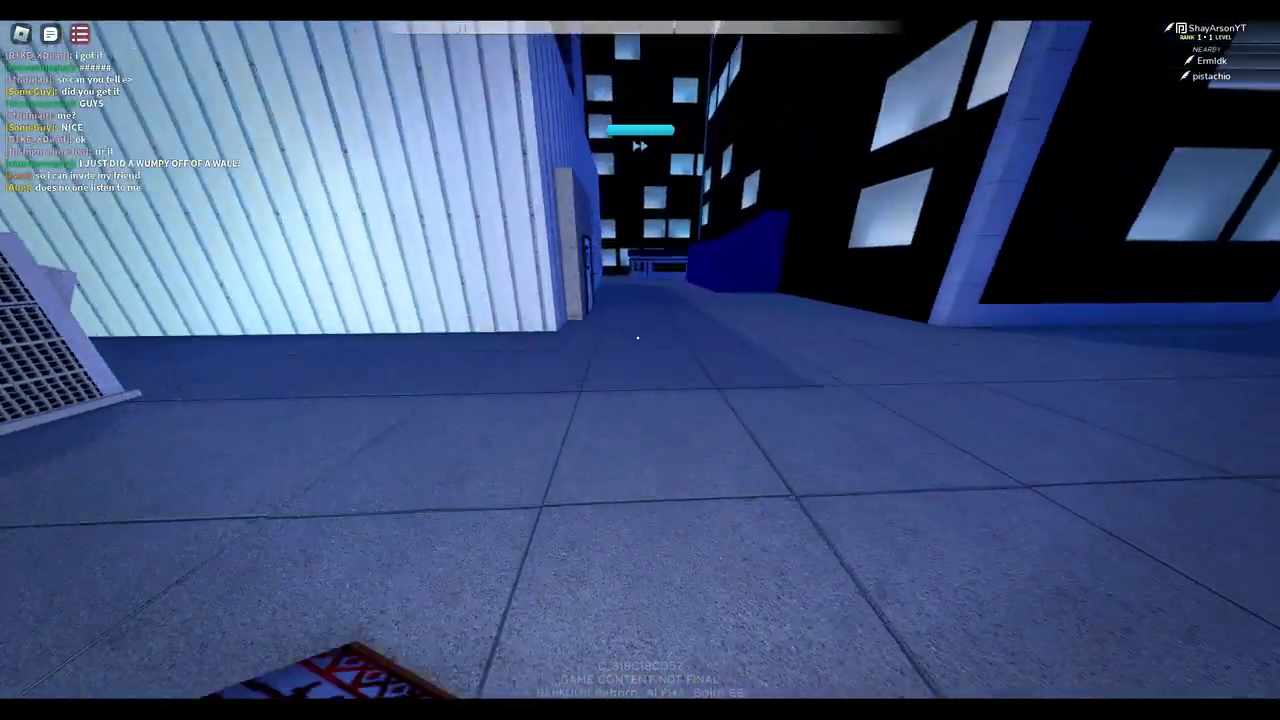
key("w")
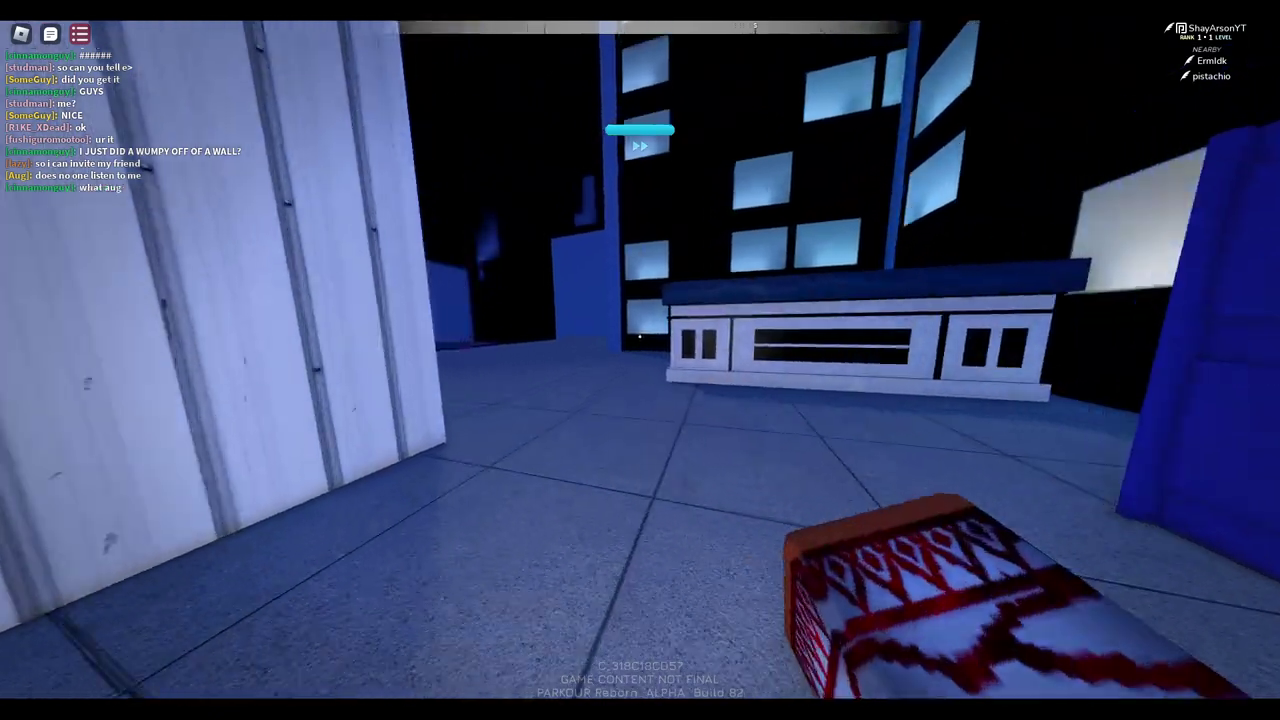
key("w")
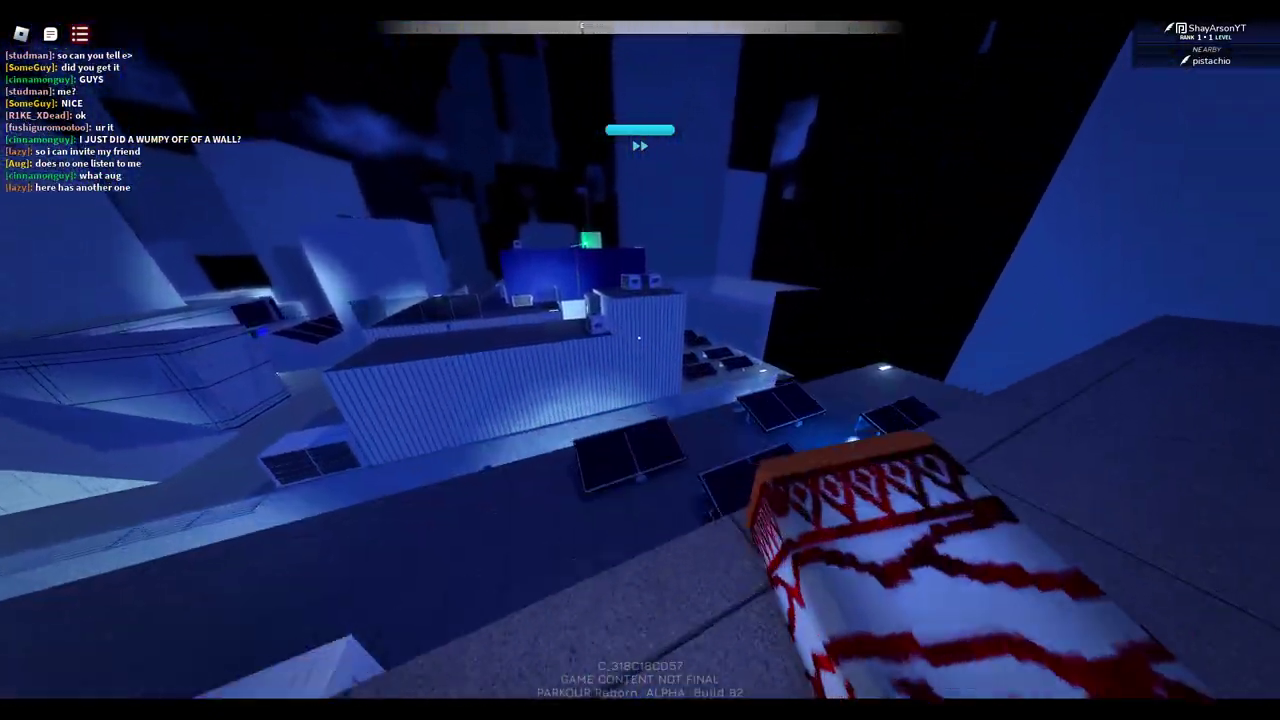
Drop to the lower roof, circle the ping-pong table, climb the platform and toggle the menu
key("w")
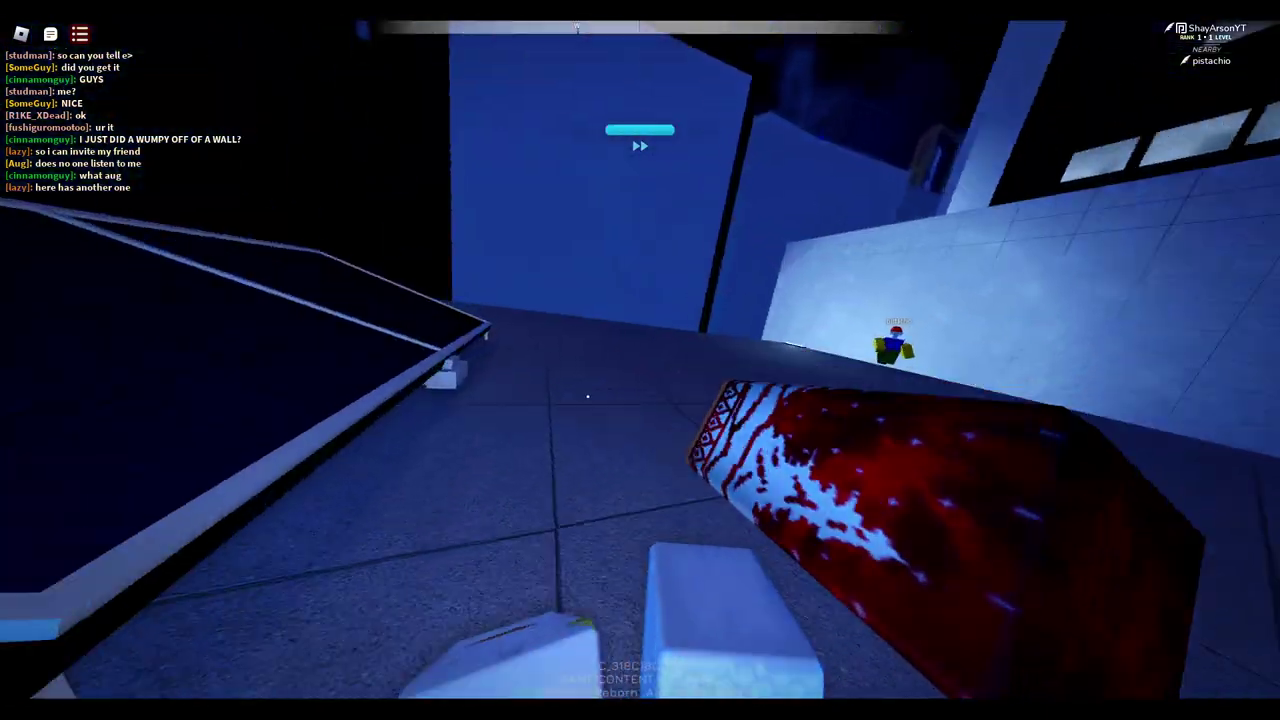
key("w")
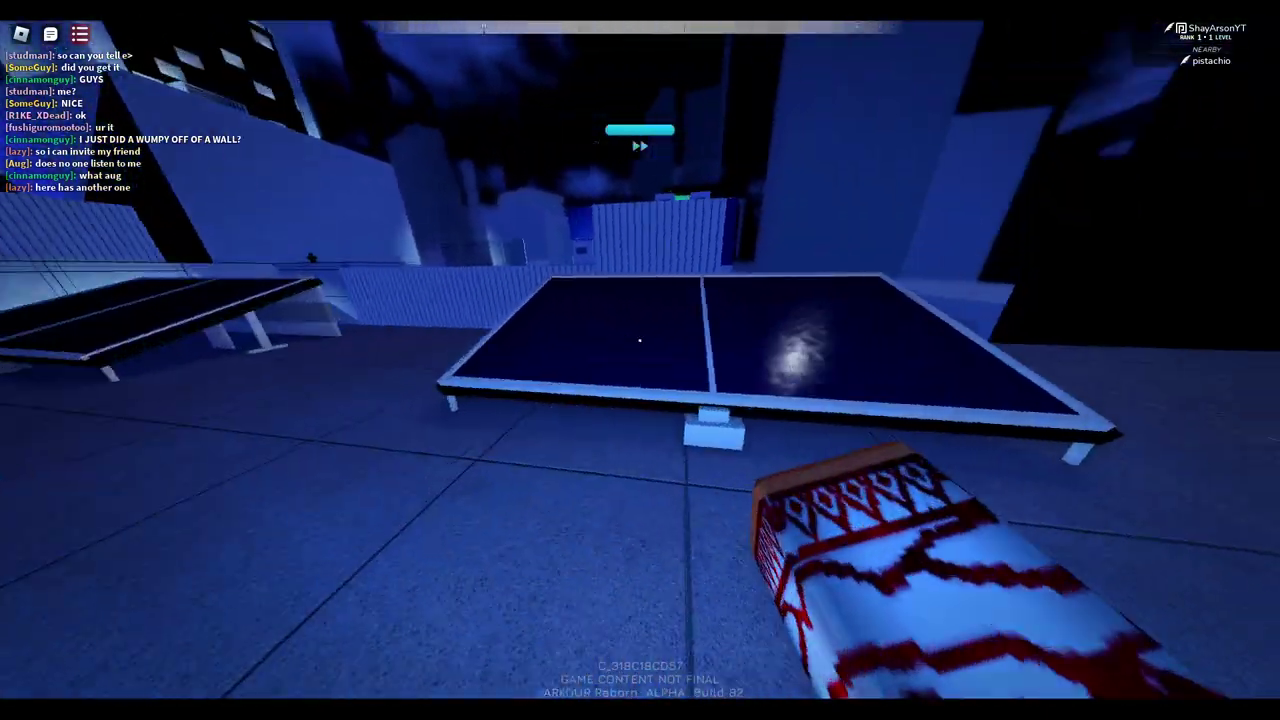
key("w")
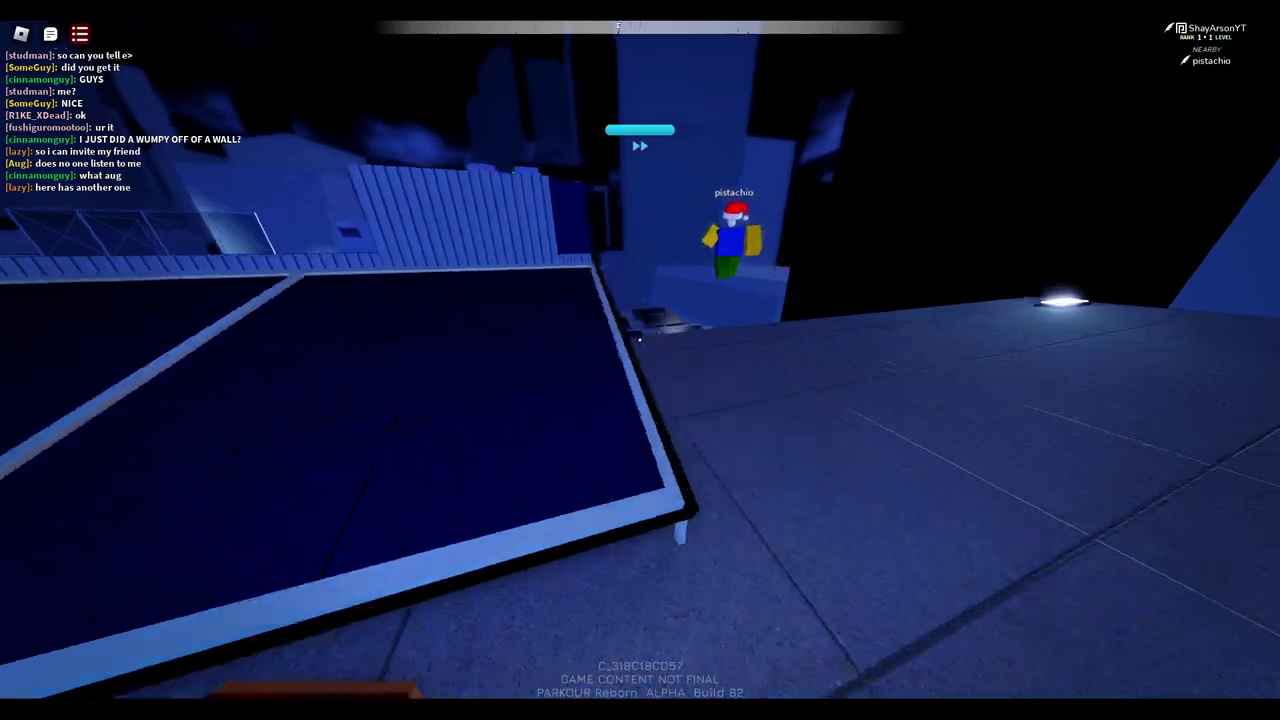
key("w")
key("w")
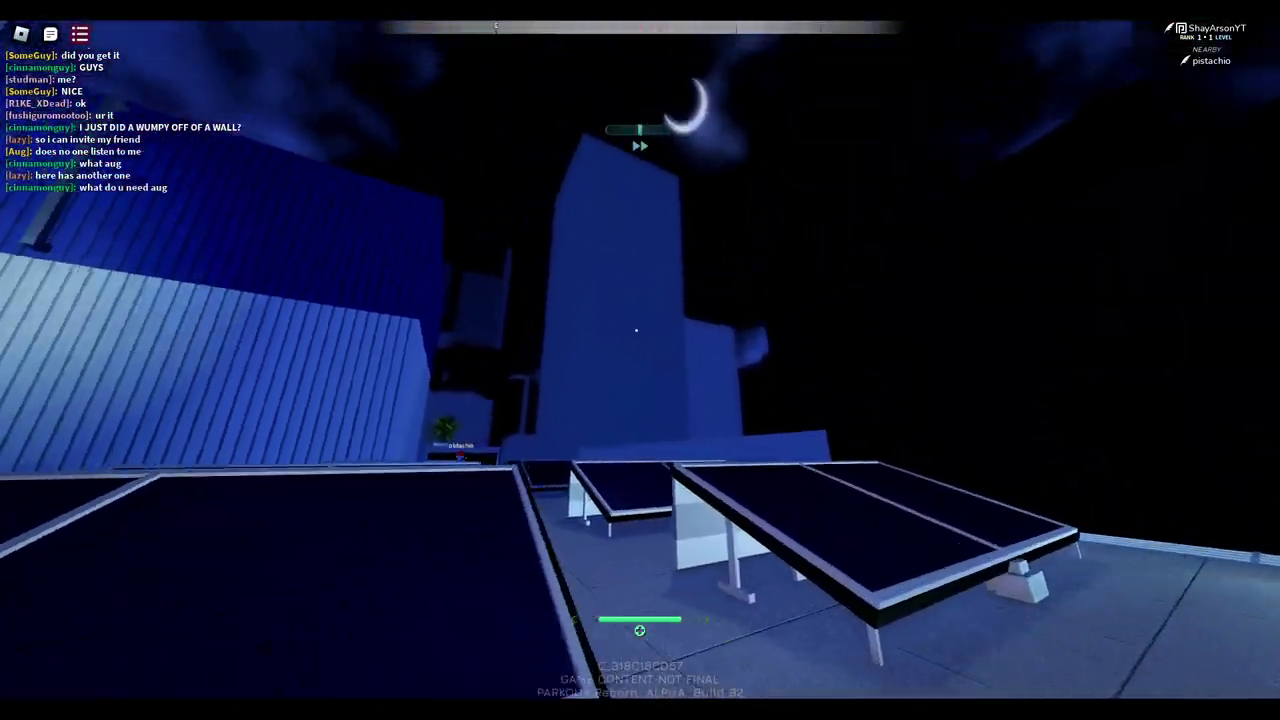
key("m")
key("w")
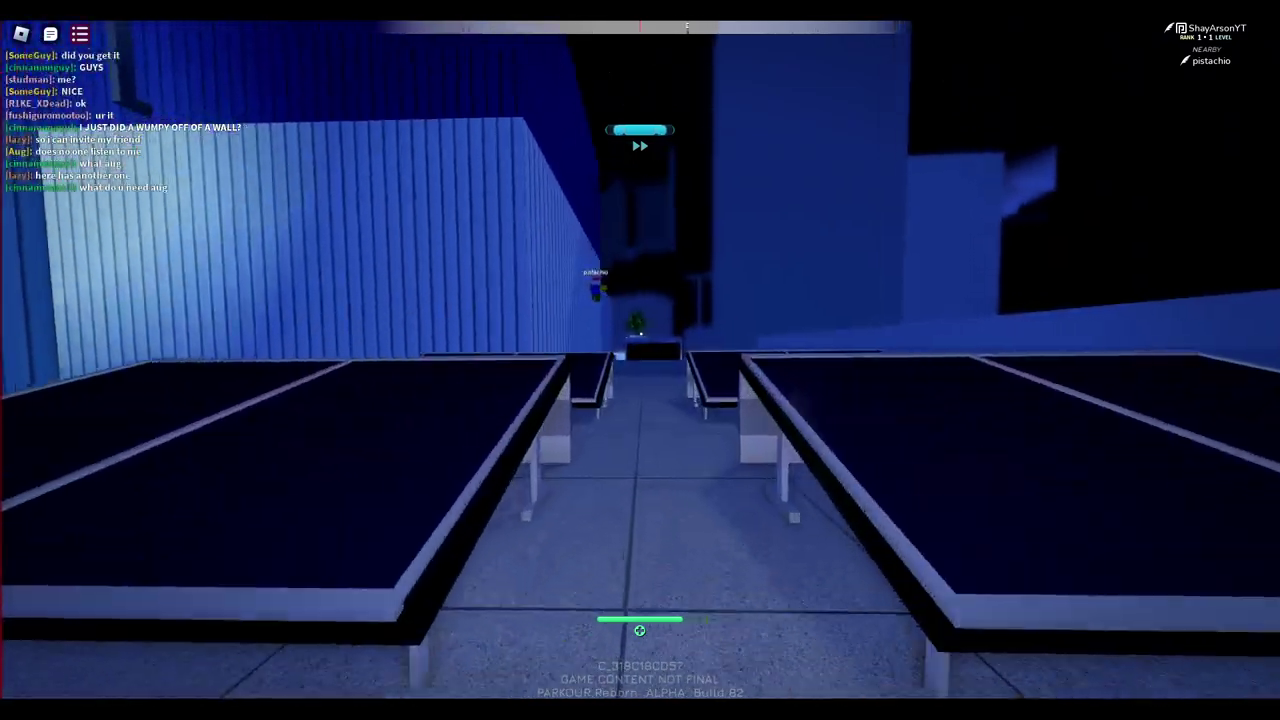
Run past the solar panels and air-conditioning units, then climb the tall wall
key("w")
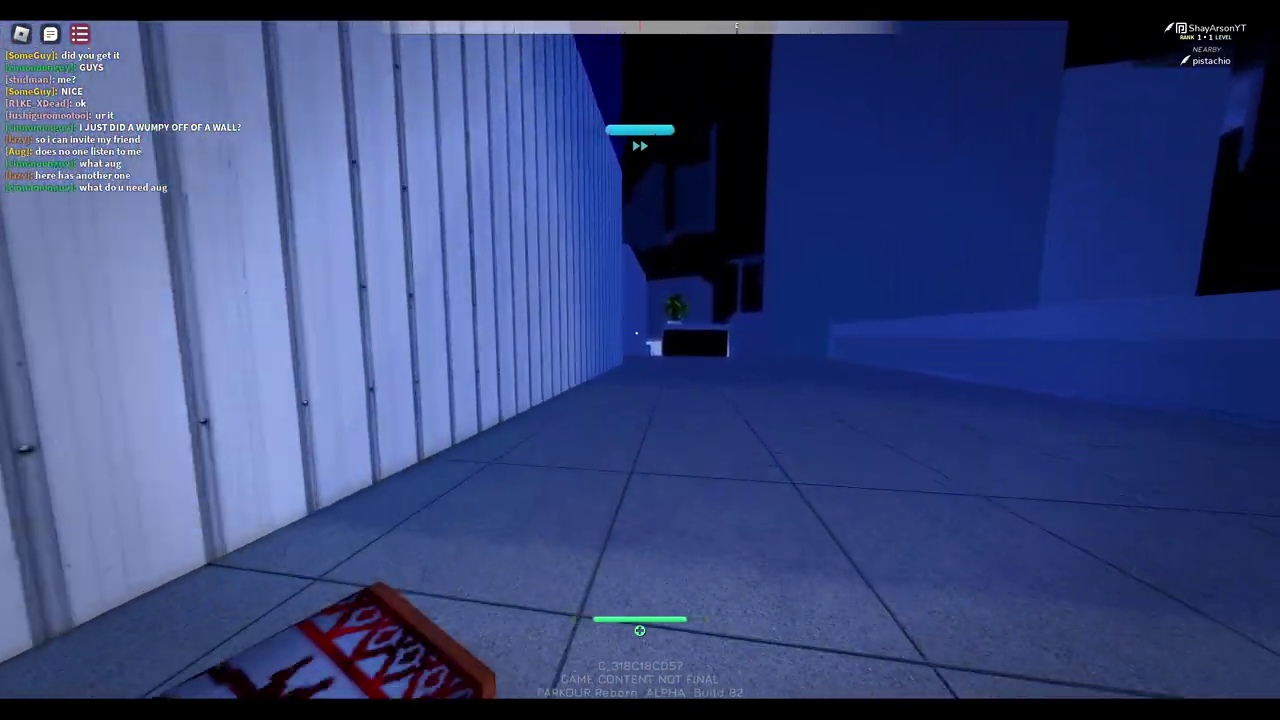
key("w")
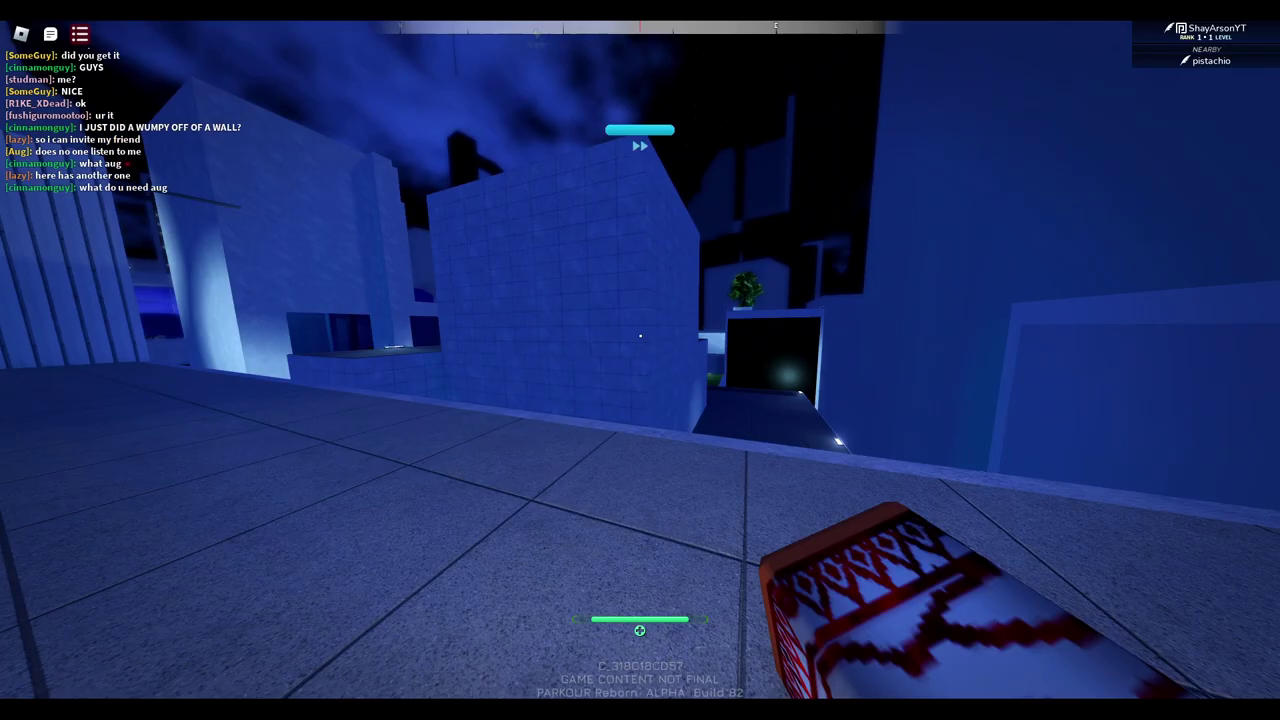
key("w")
key("w")
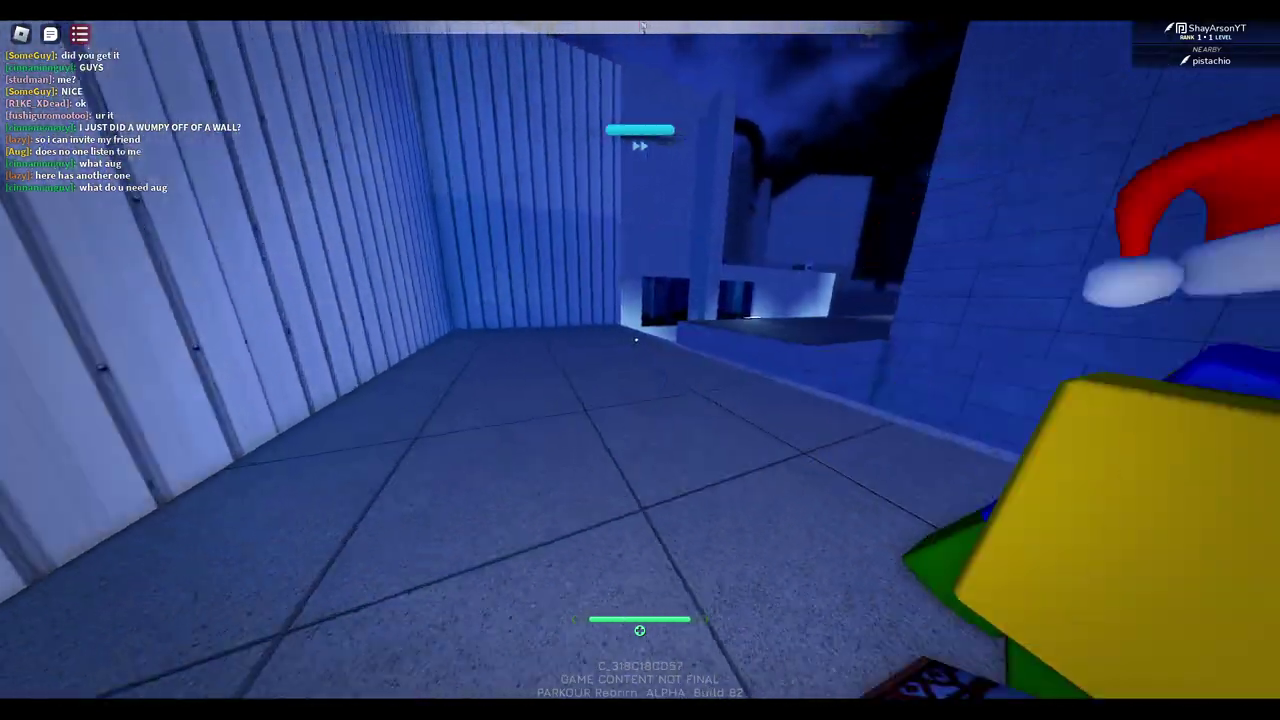
key("w")
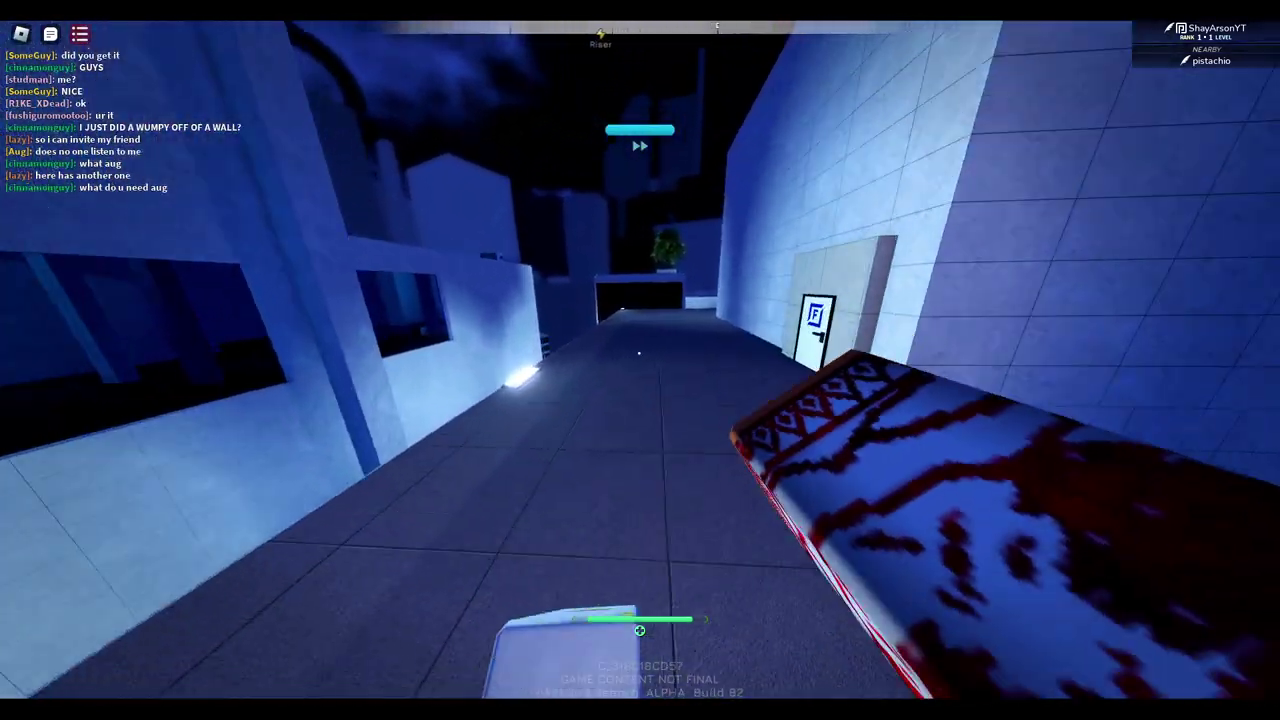
key("w")
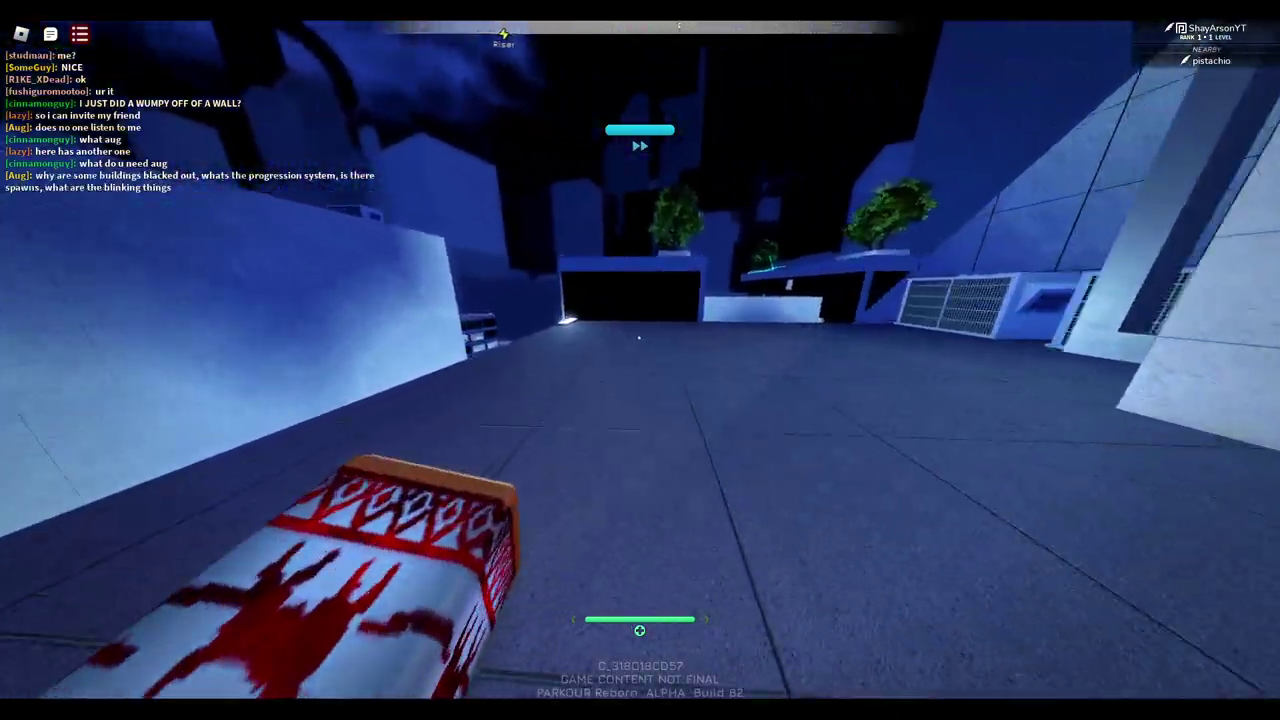
key("w")
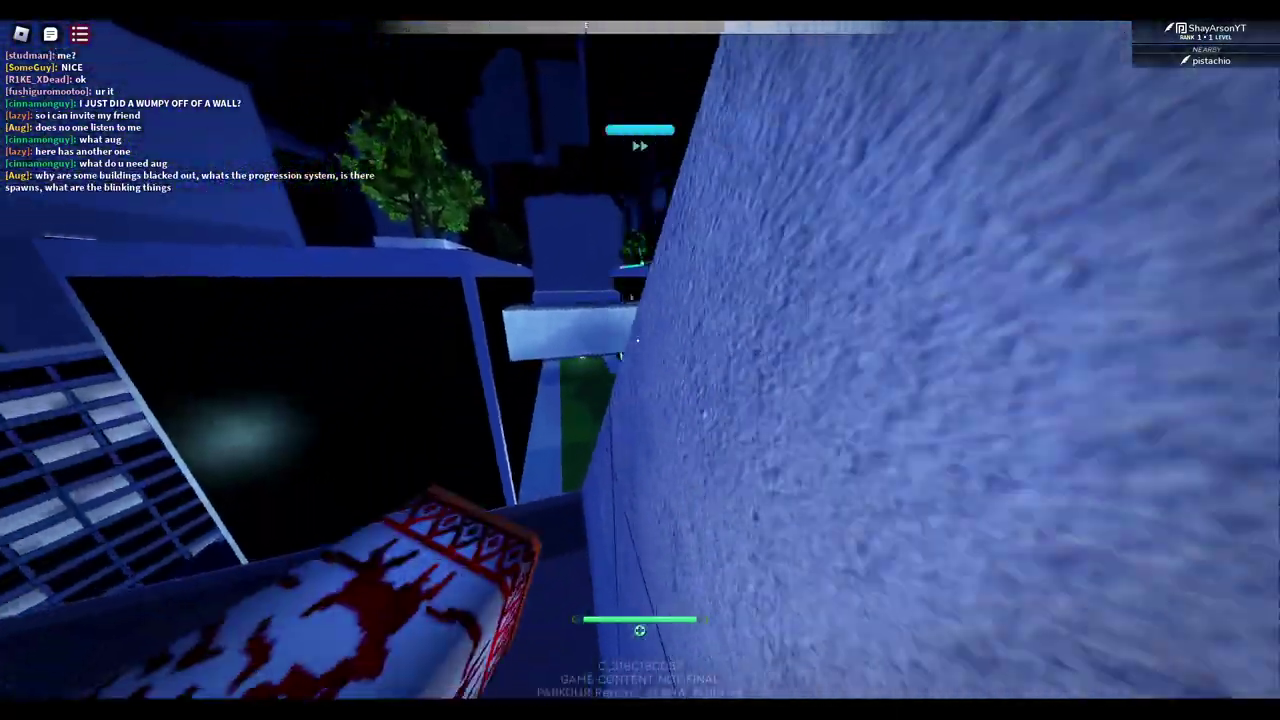
key("w")
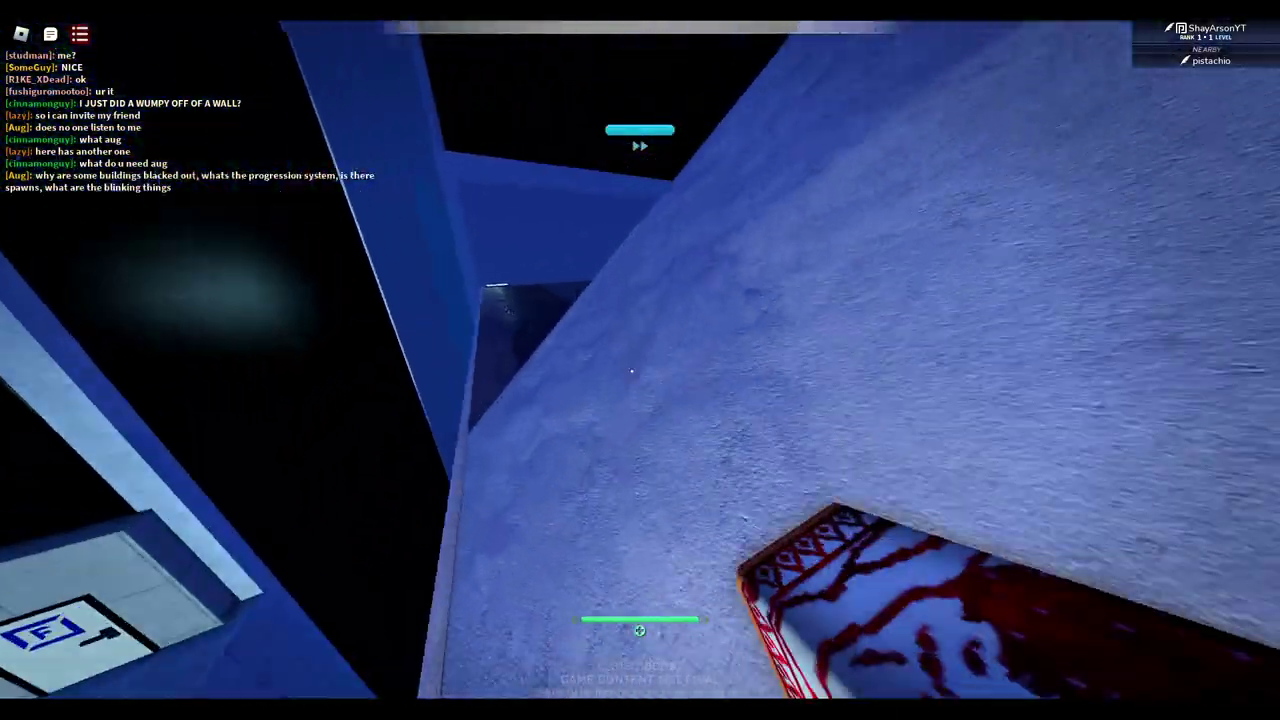
Cross the roofs along a ledge and climb the walls onto the gravel roof
key("w")
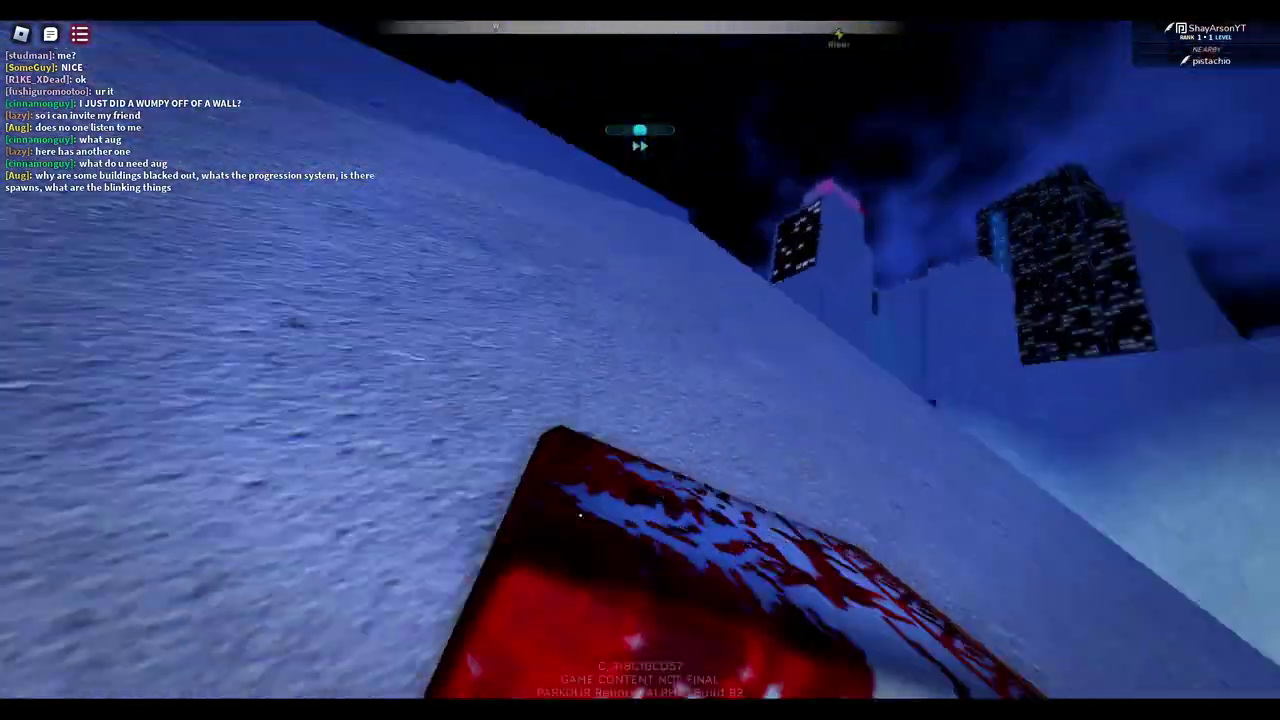
key("w")
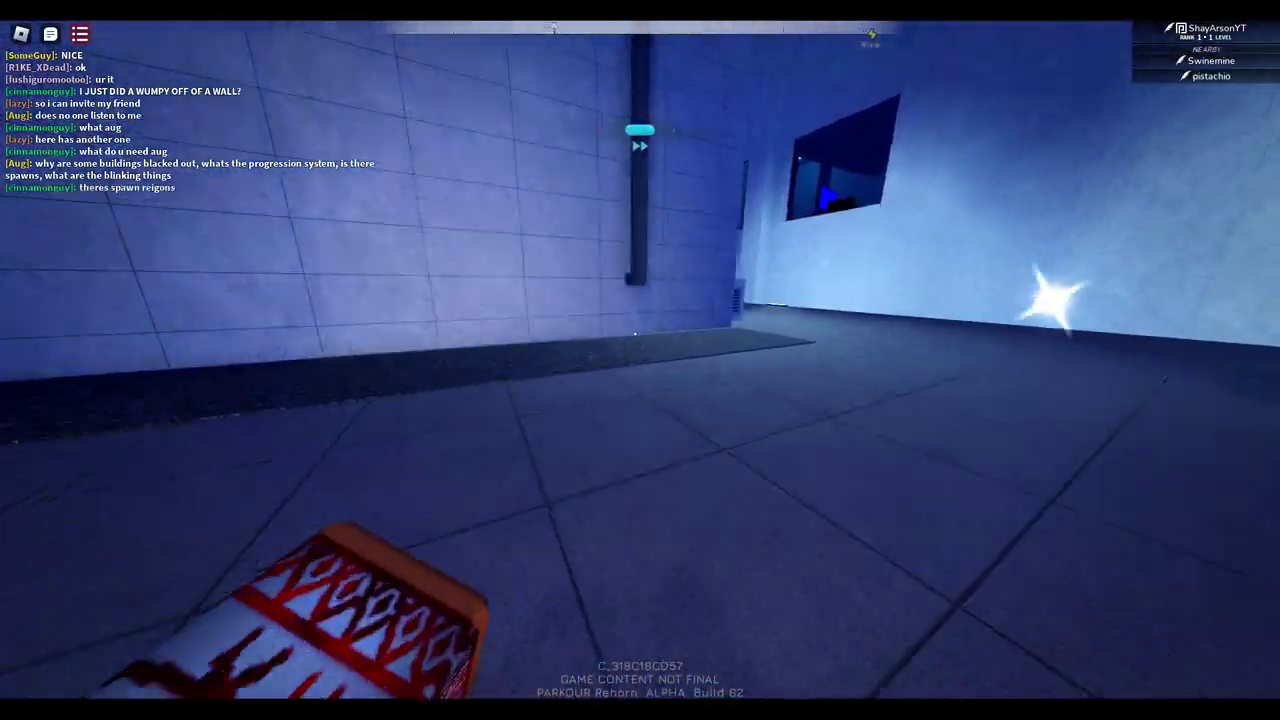
key("w")
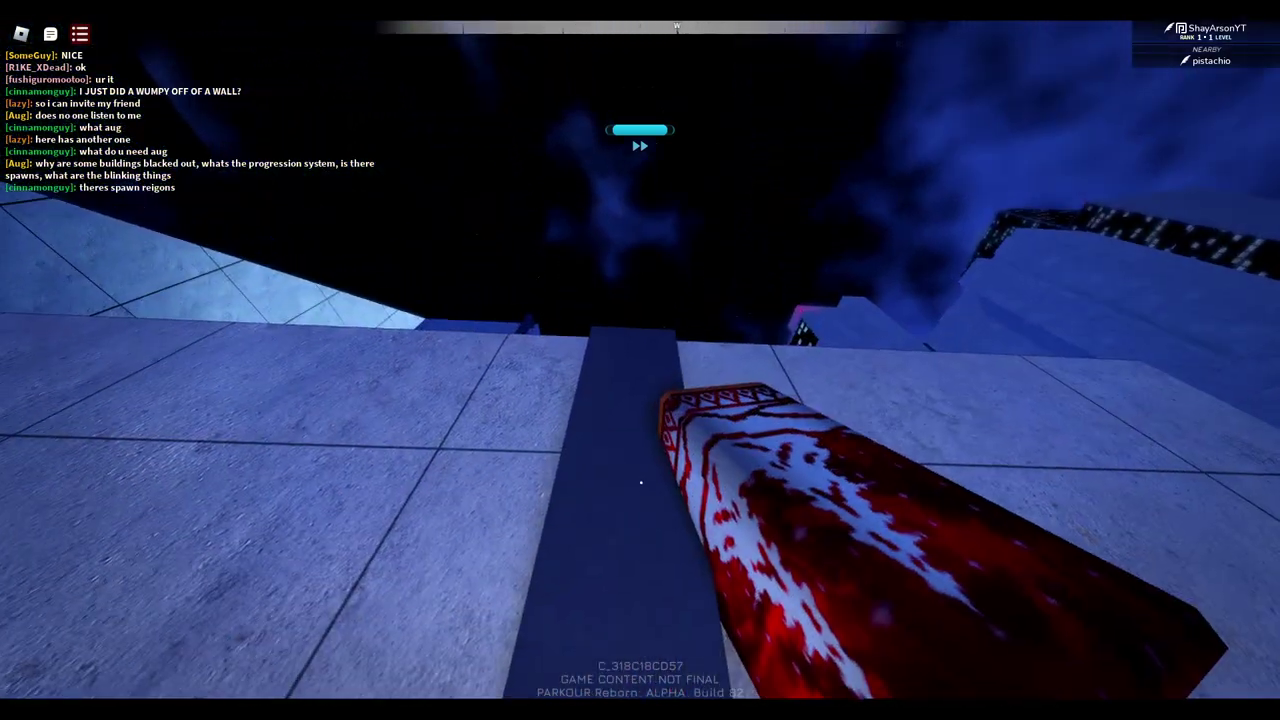
key("w")
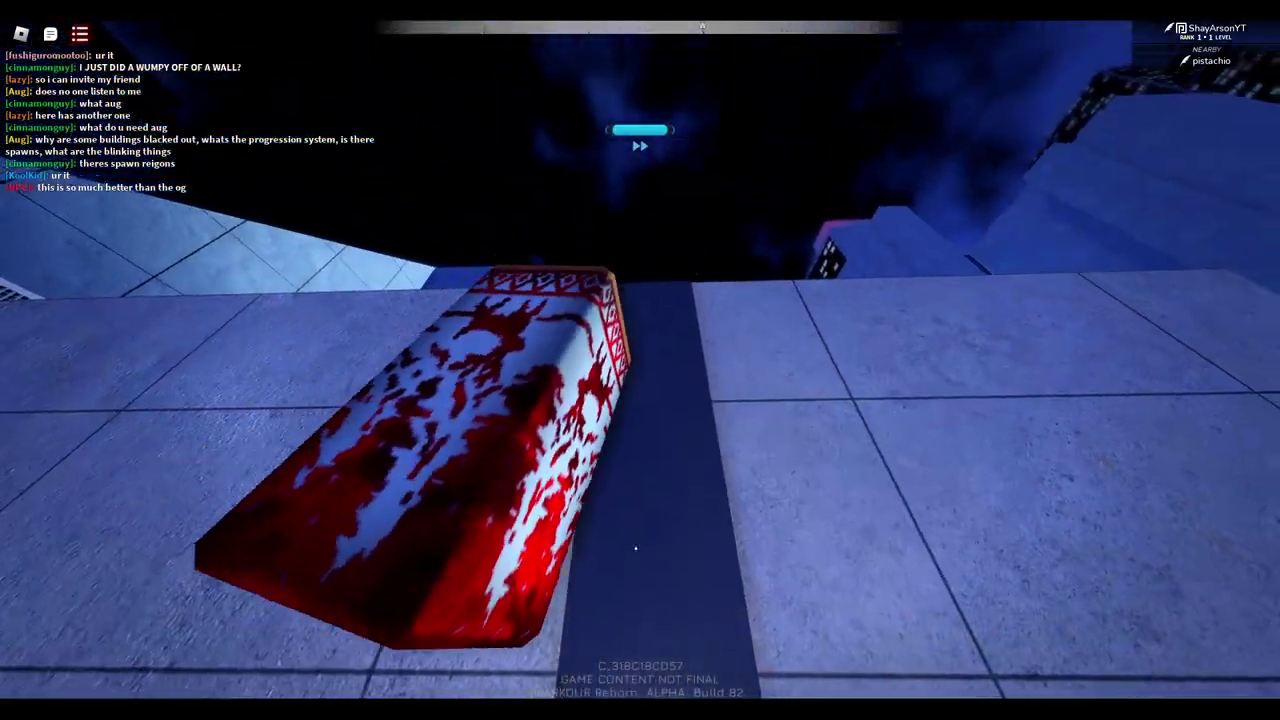
key("w")
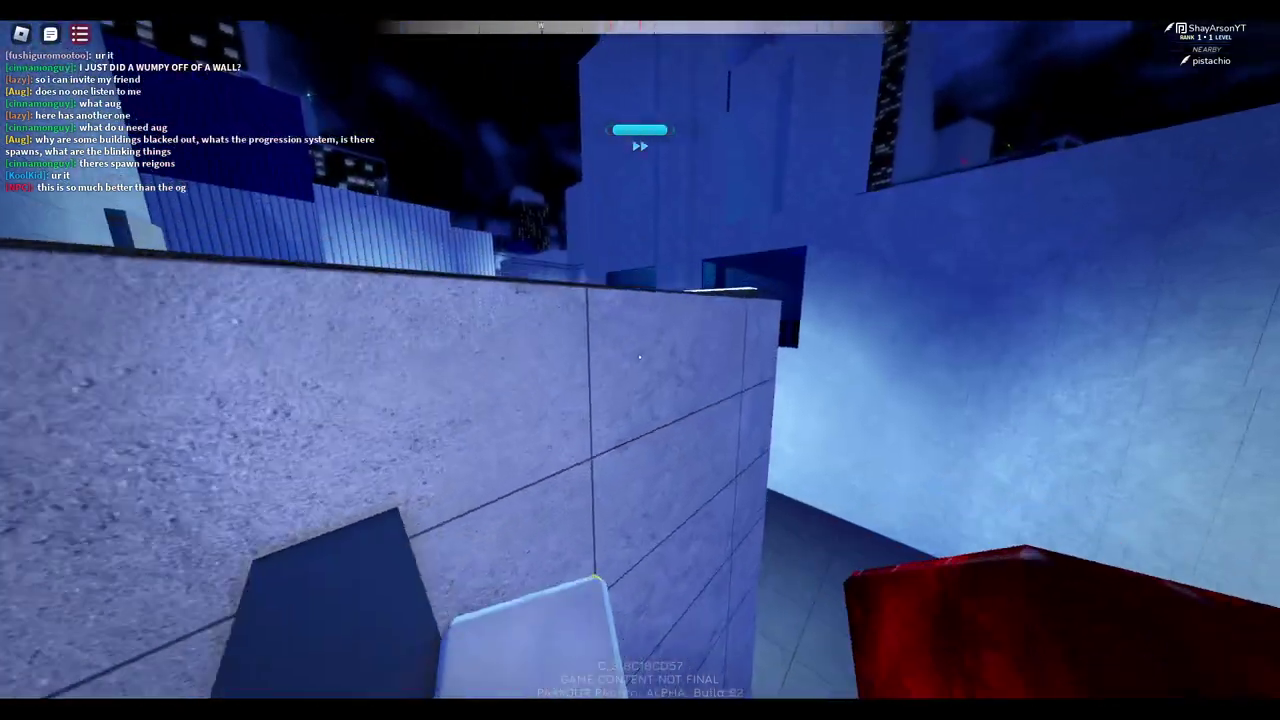
key("w")
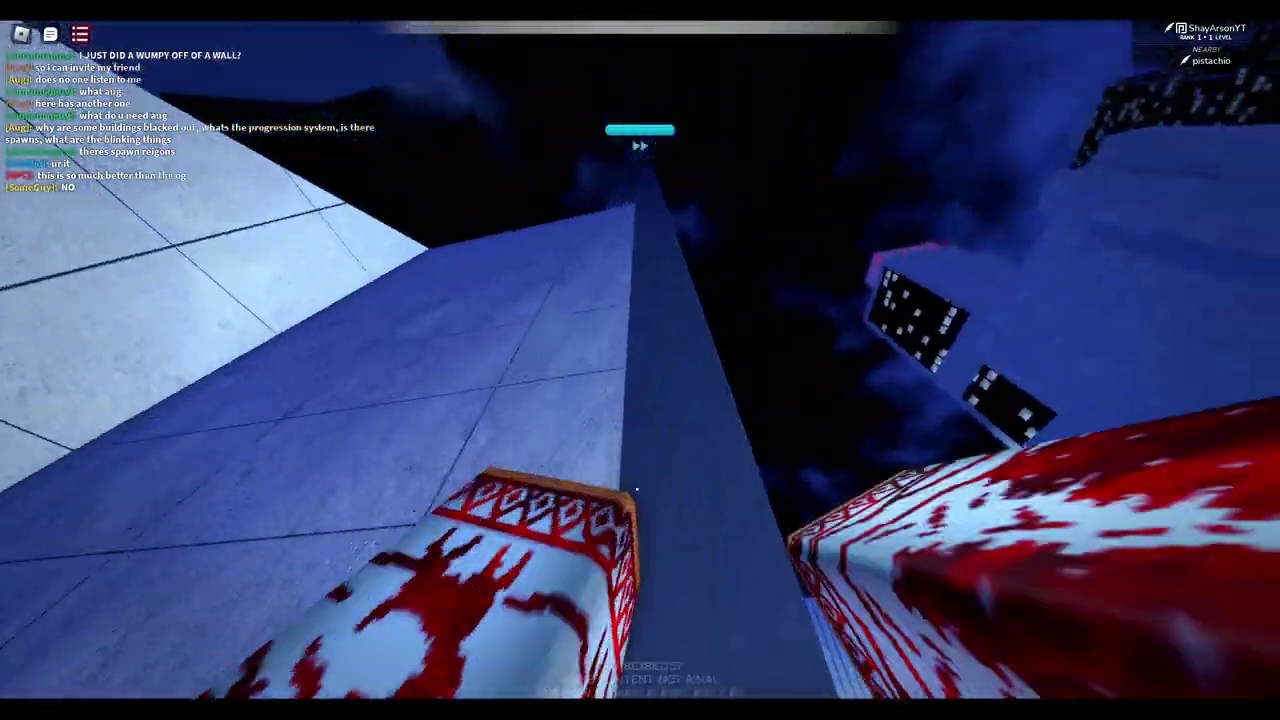
key("w")
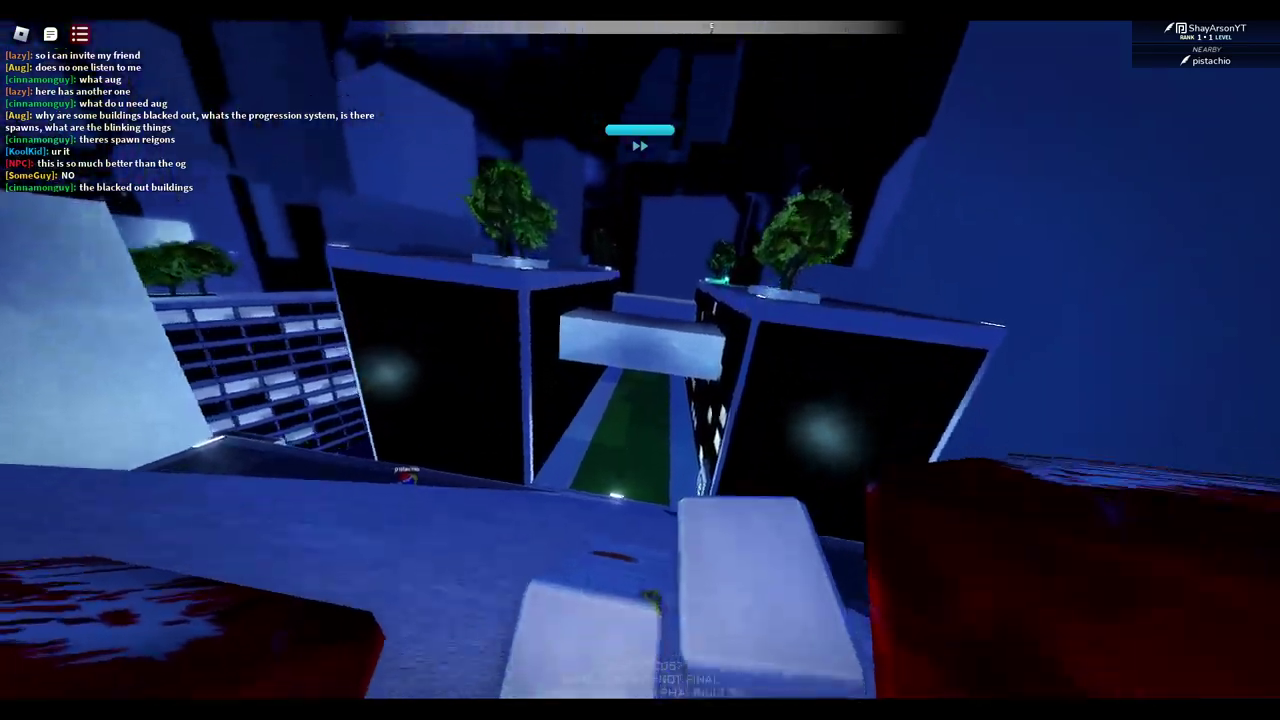
Jump down to the street and run down the grass street toward the blue building
key("w")
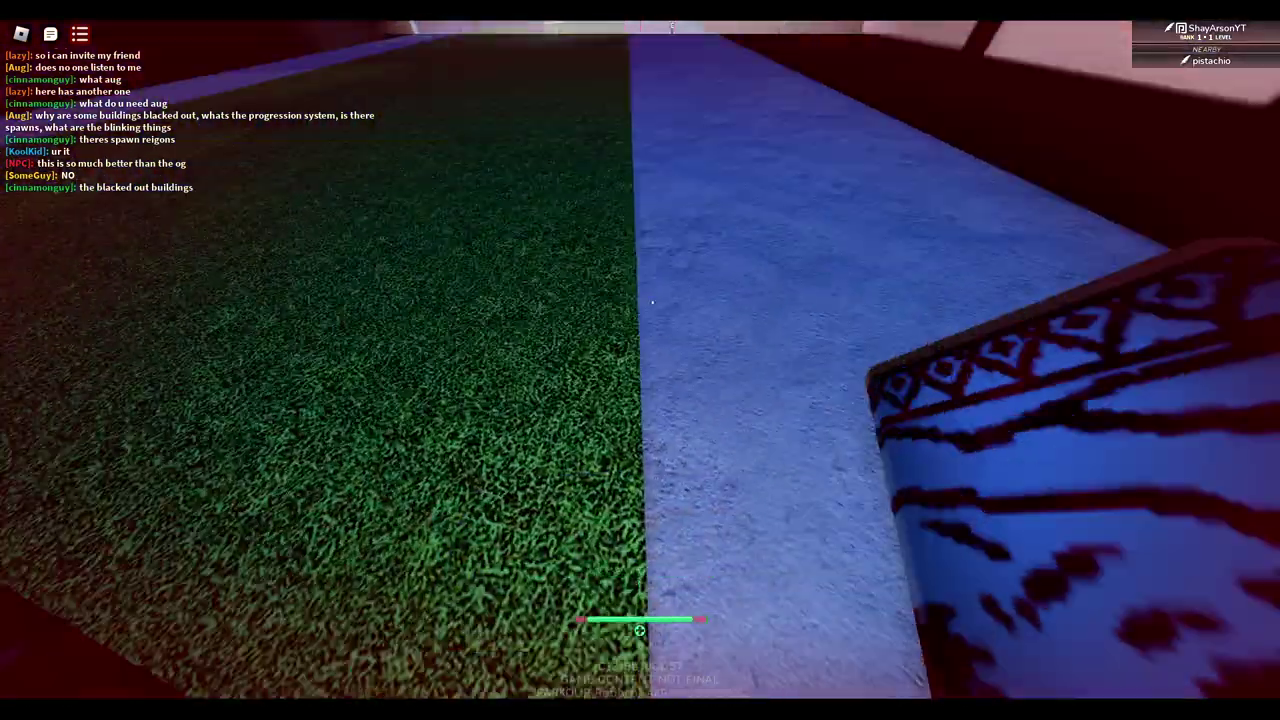
key("w")
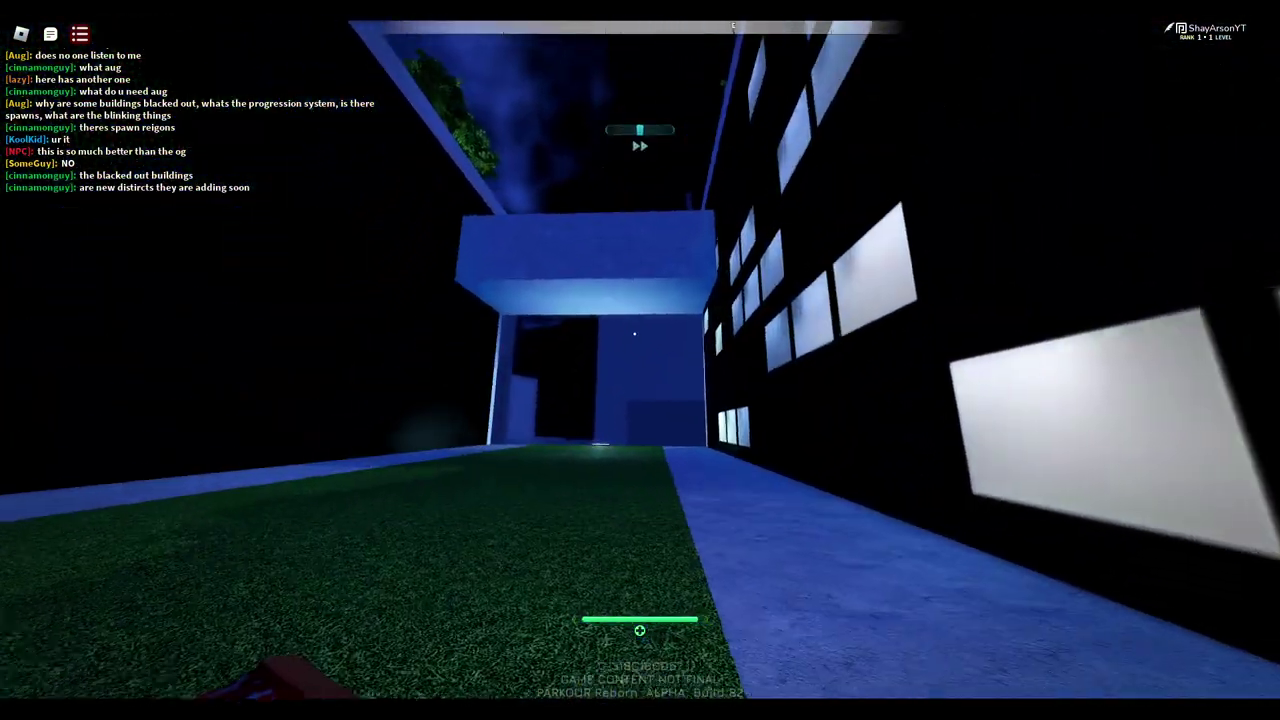
key("w")
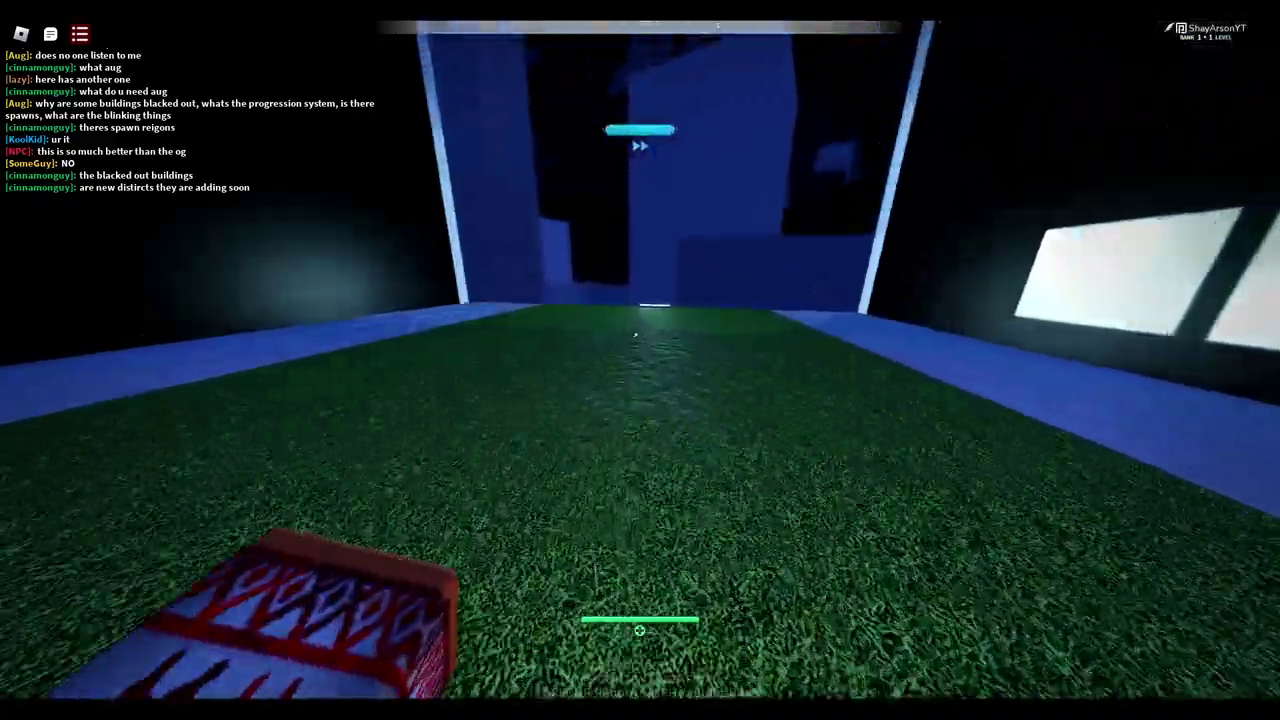
key("w")
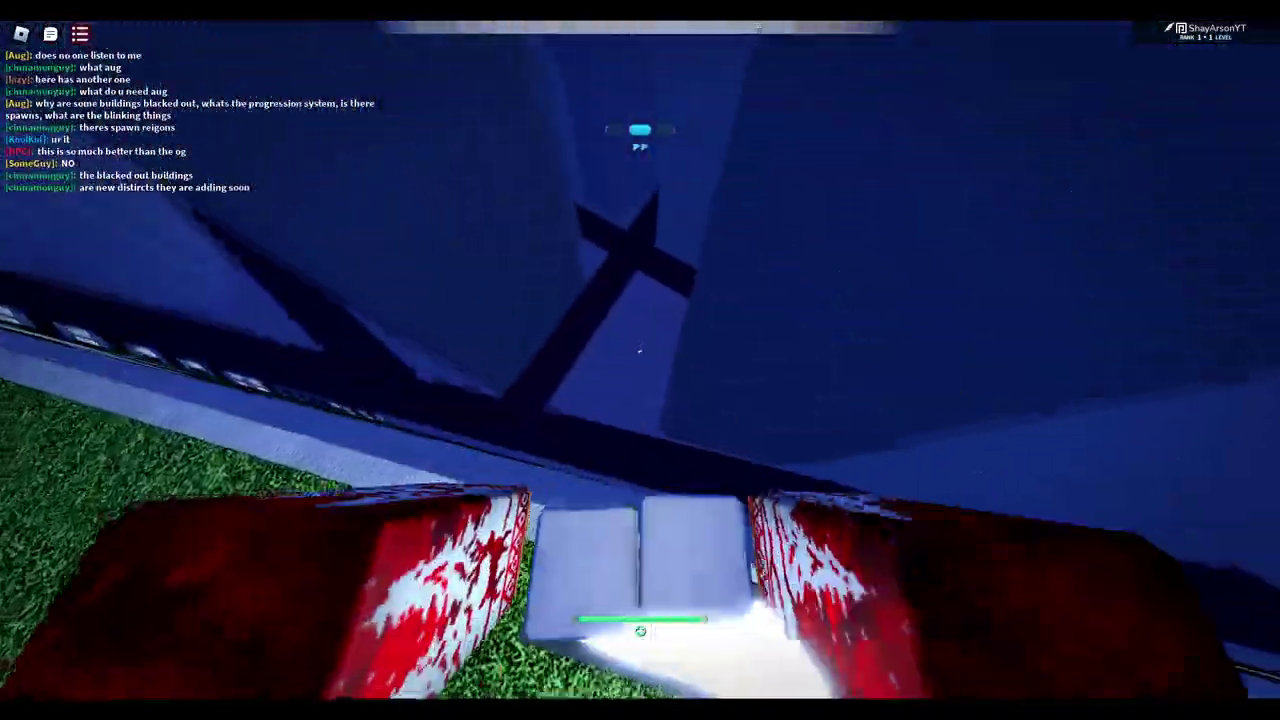
key("w")
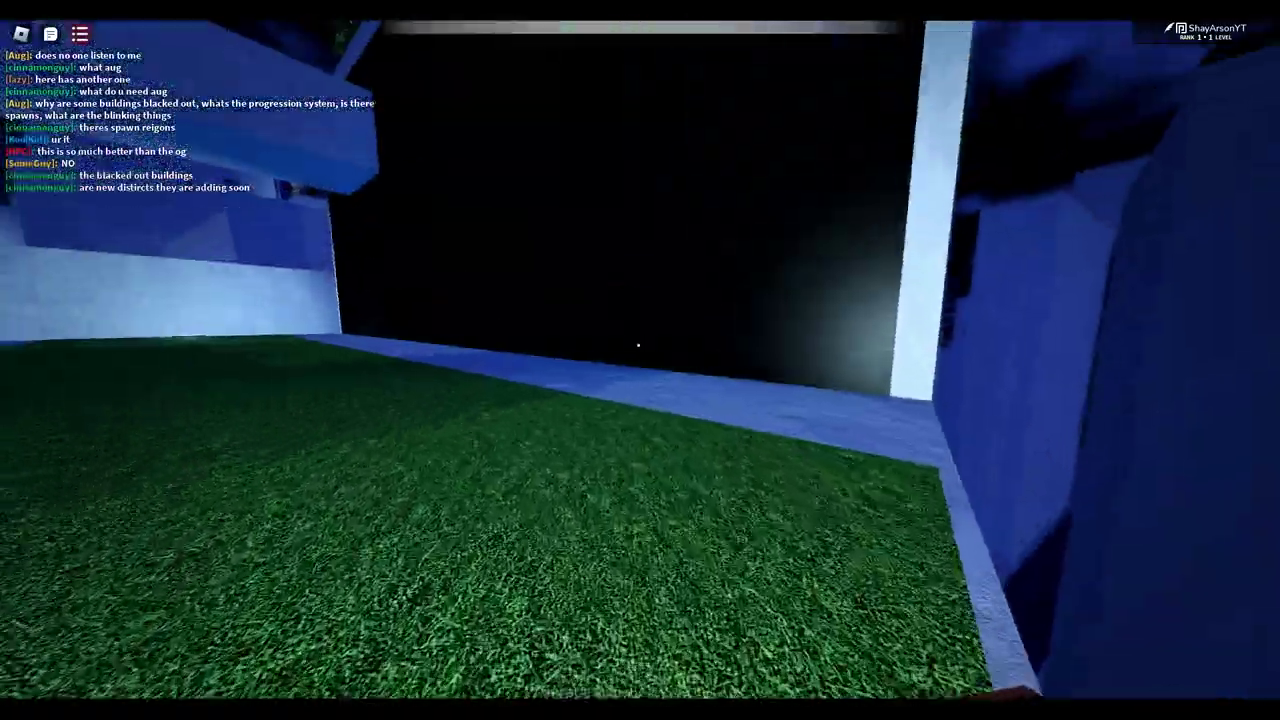
key("w")
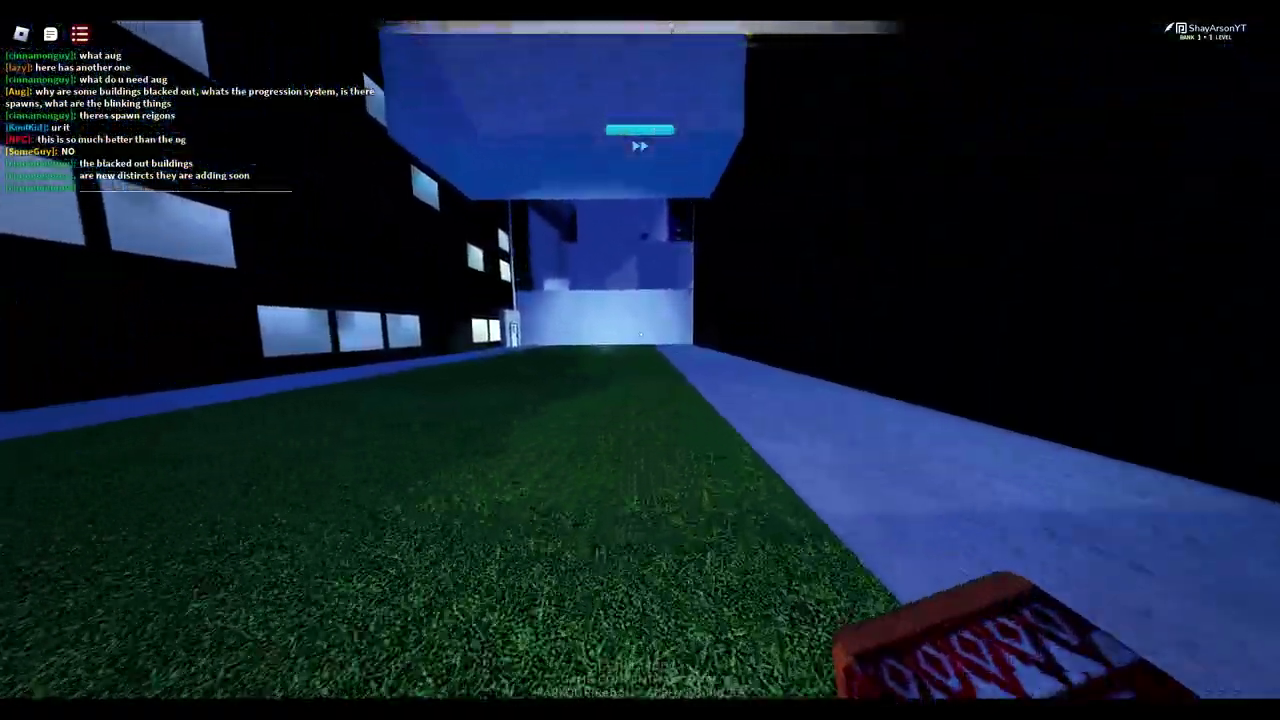
Climb the wall and wall-run past the checkpoint onto the Riser start rooftop
key("w")
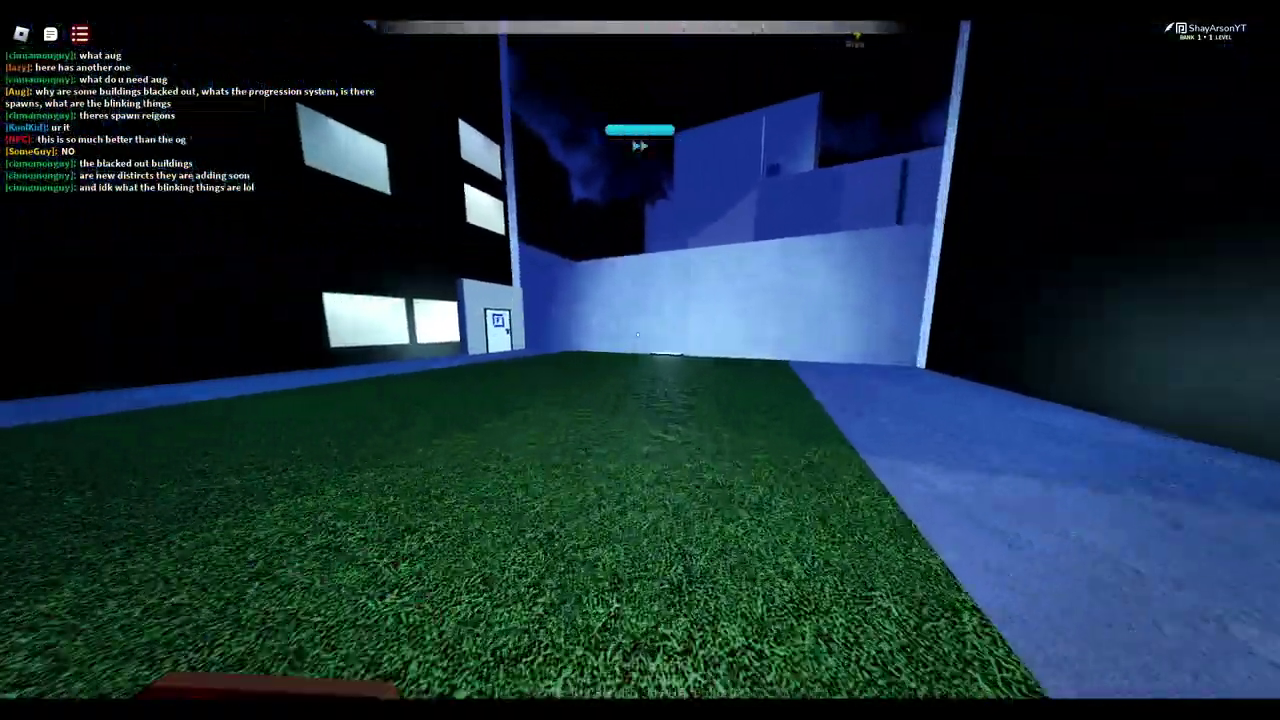
key("space")
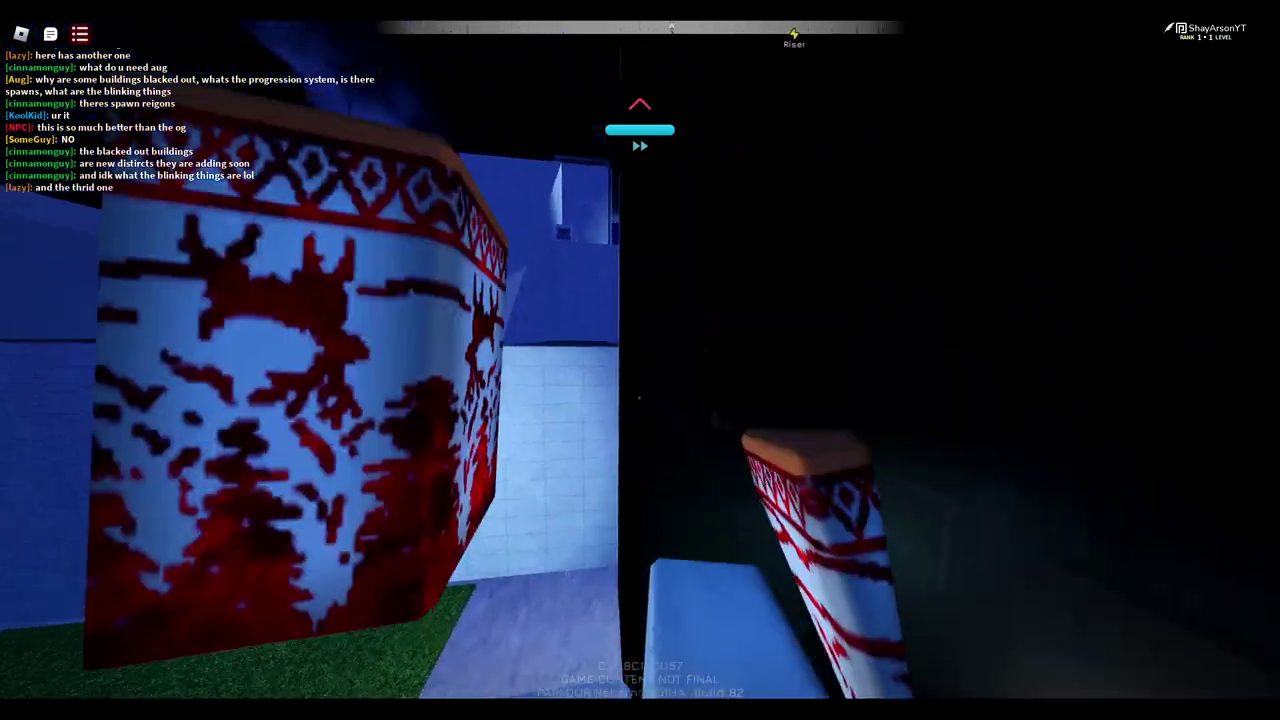
key("w")
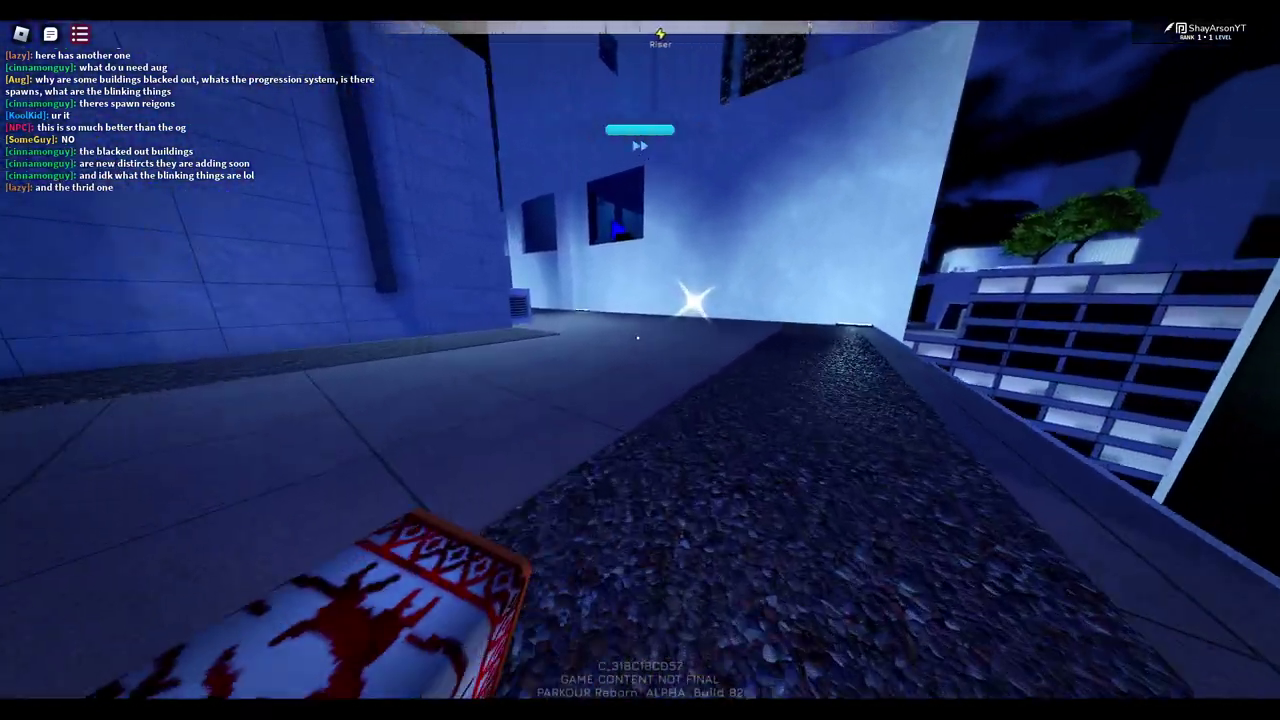
key("w")
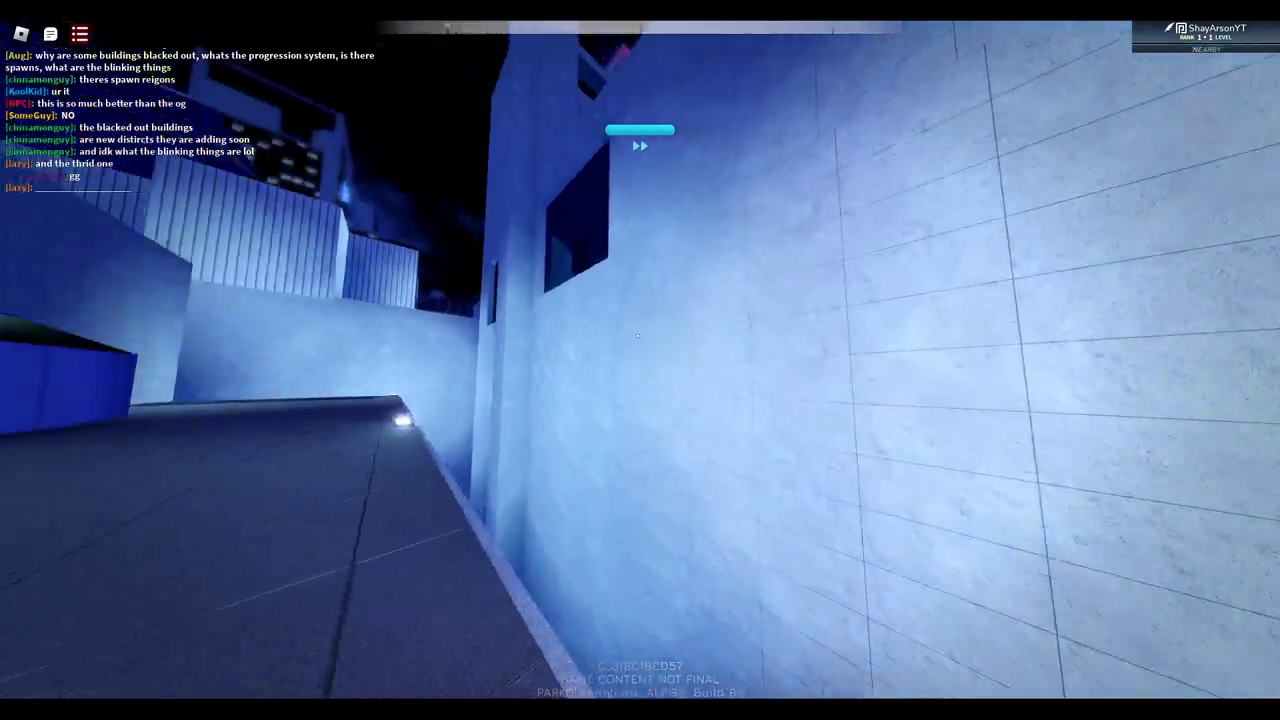
Pass the Riser start cube, climb the wall and drop into the dark blue room
key("w")
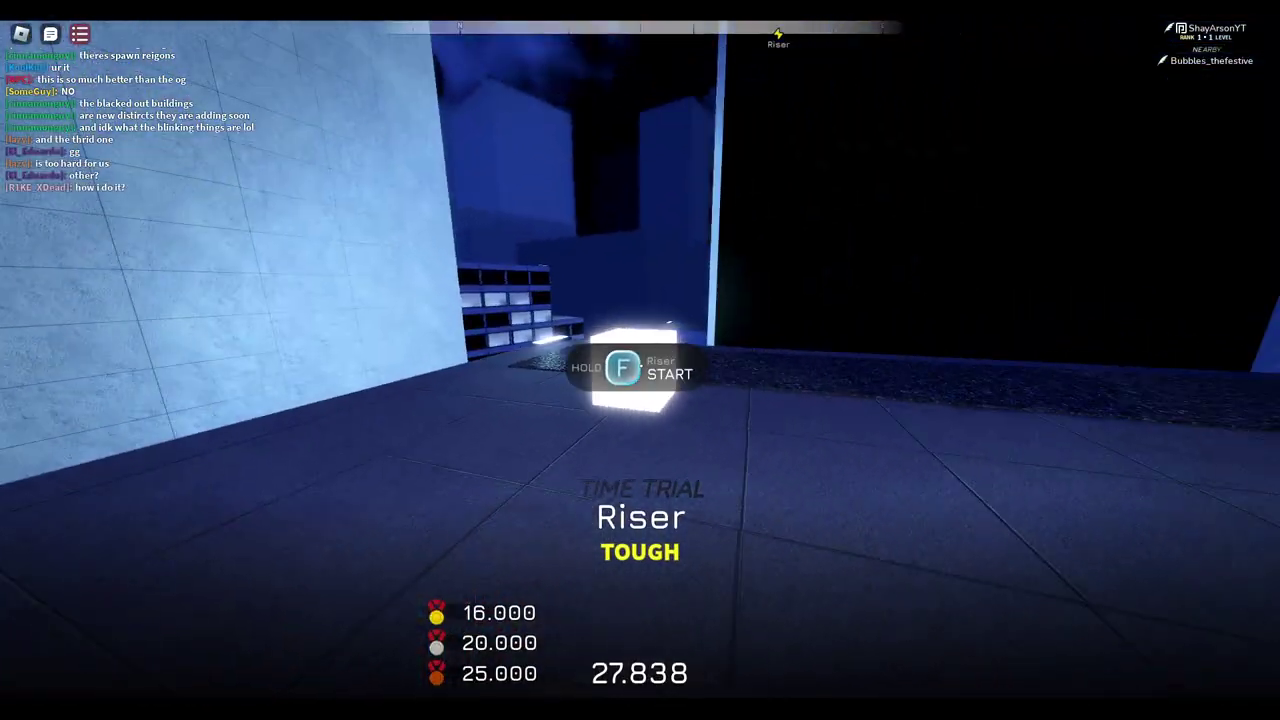
key("w")
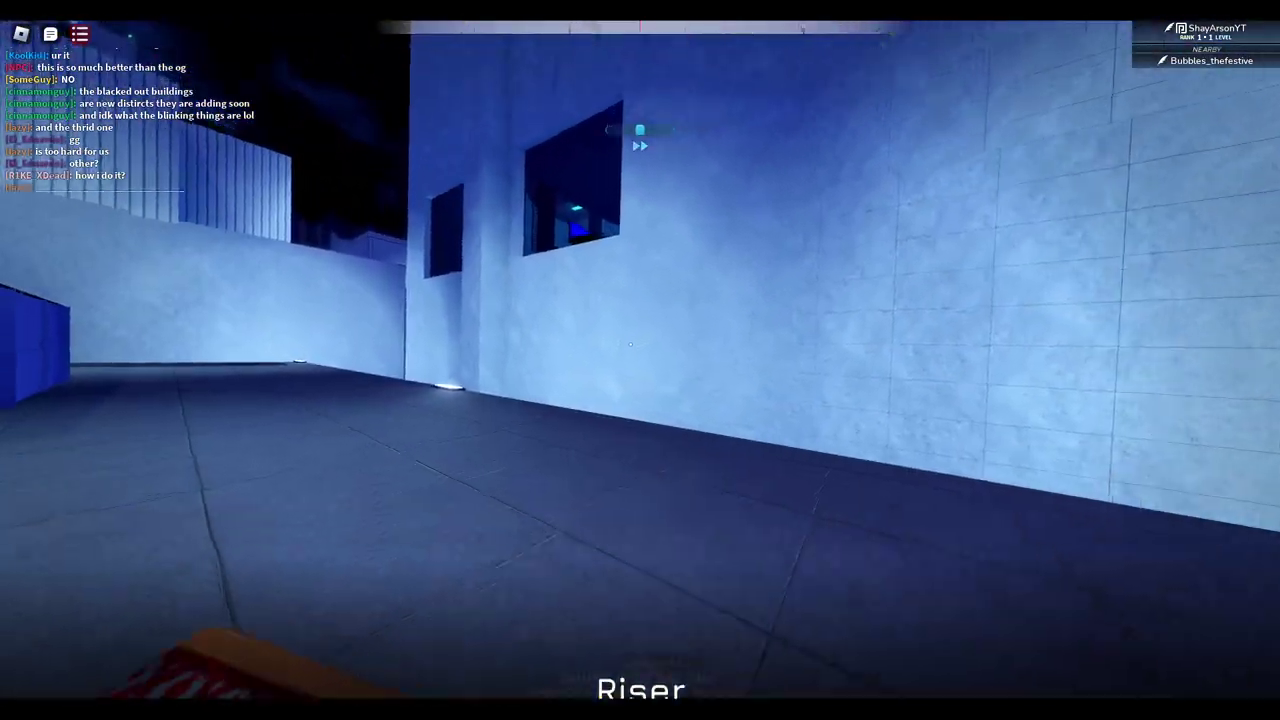
key("space")
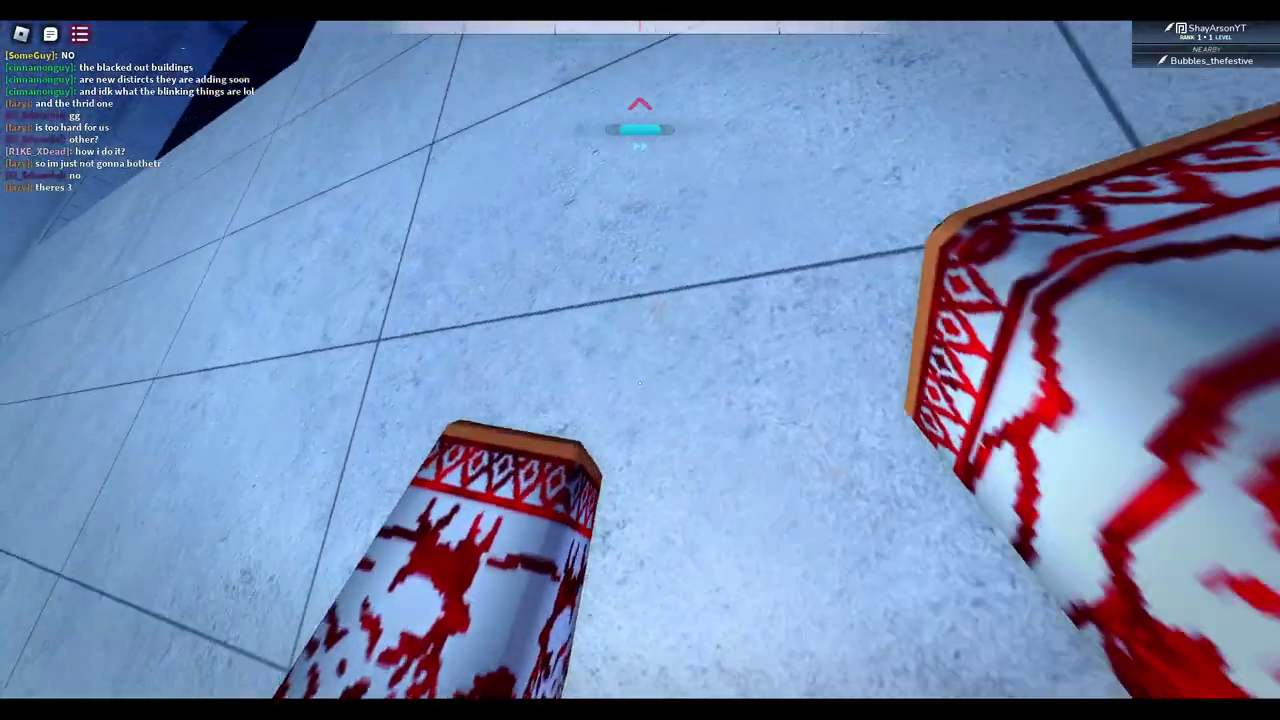
key("w")
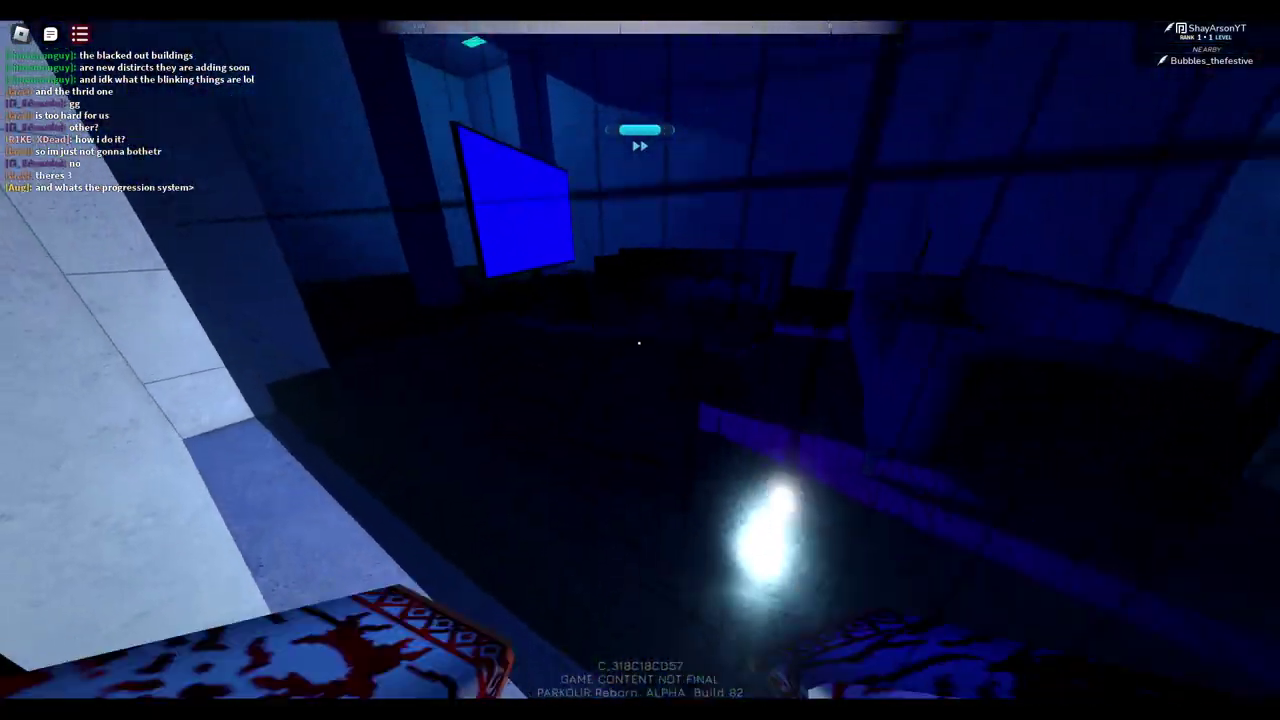
Climb the next wall over its ledge and drop into the alley
key("w")
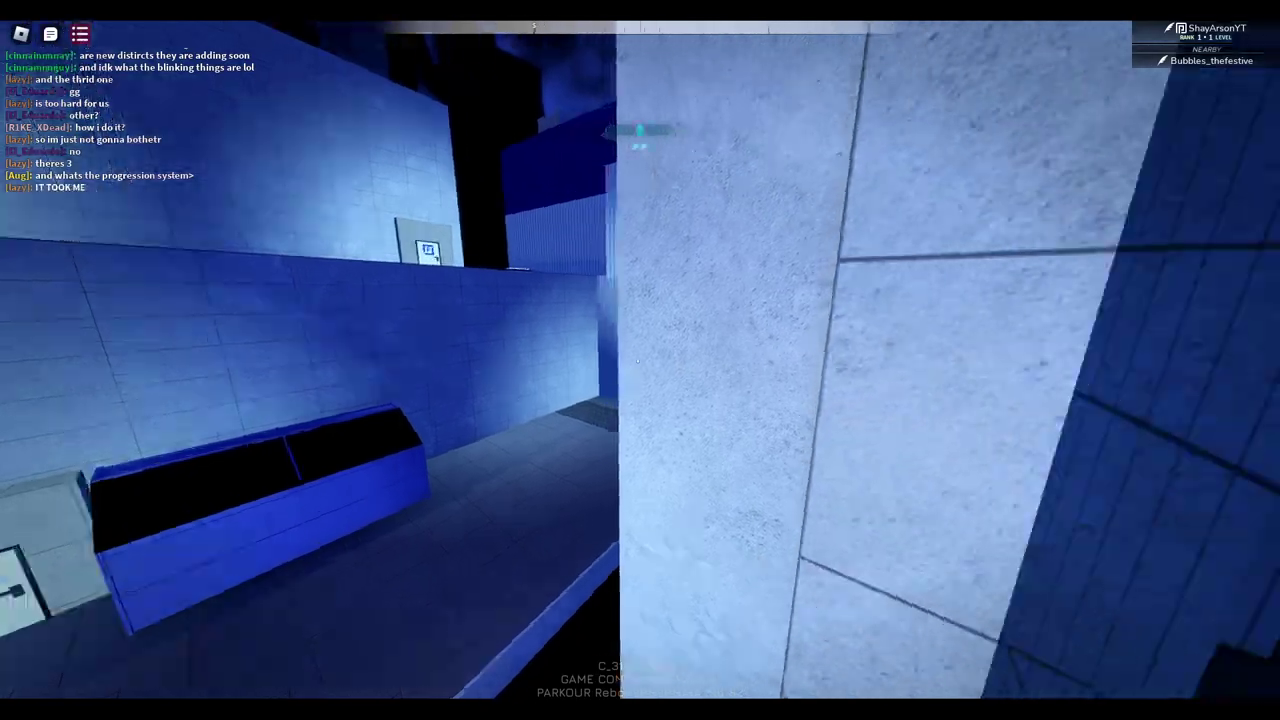
key("space")
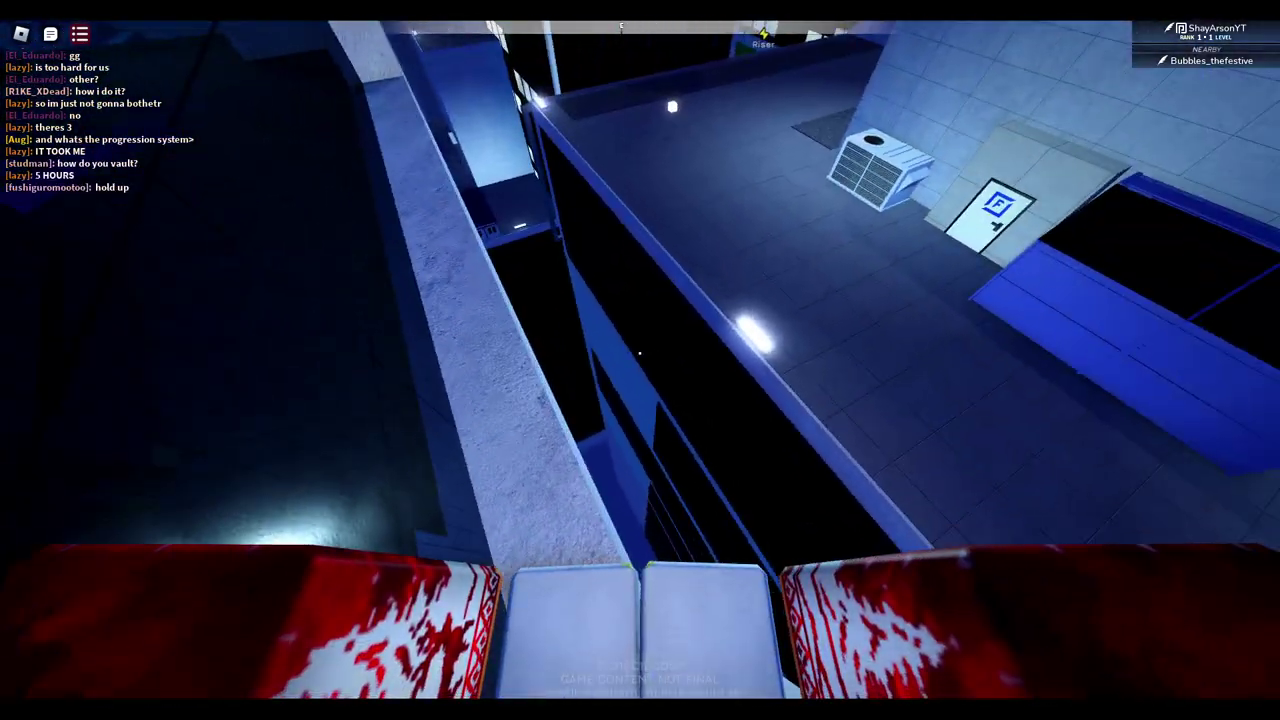
key("w")
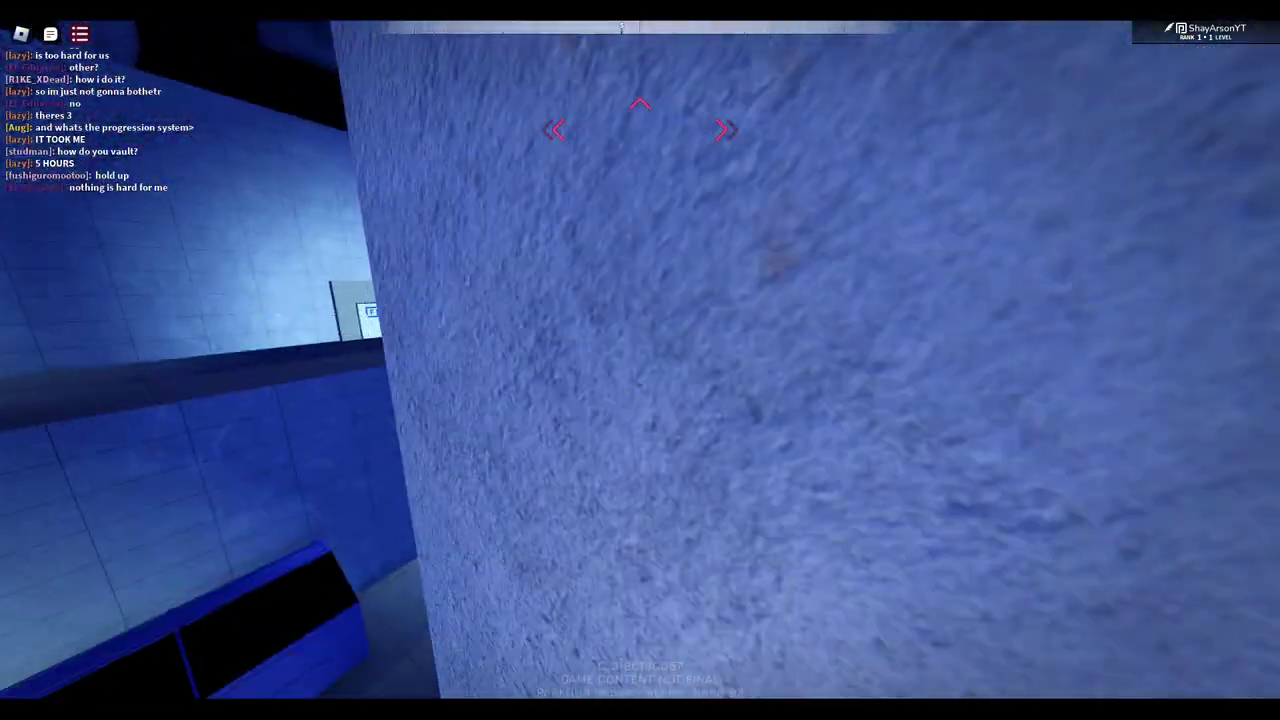
key("w")
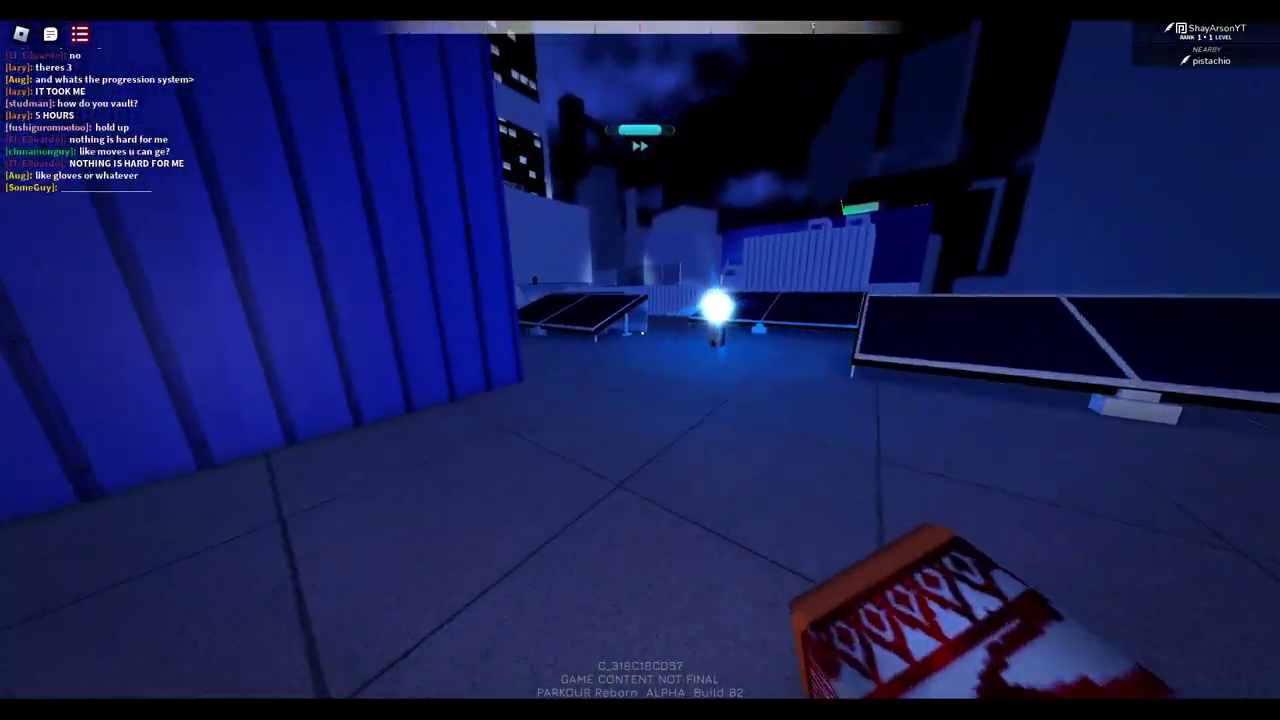
Run past the solar panels and vent unit toward the sloped ramp and tall wall
key("w")
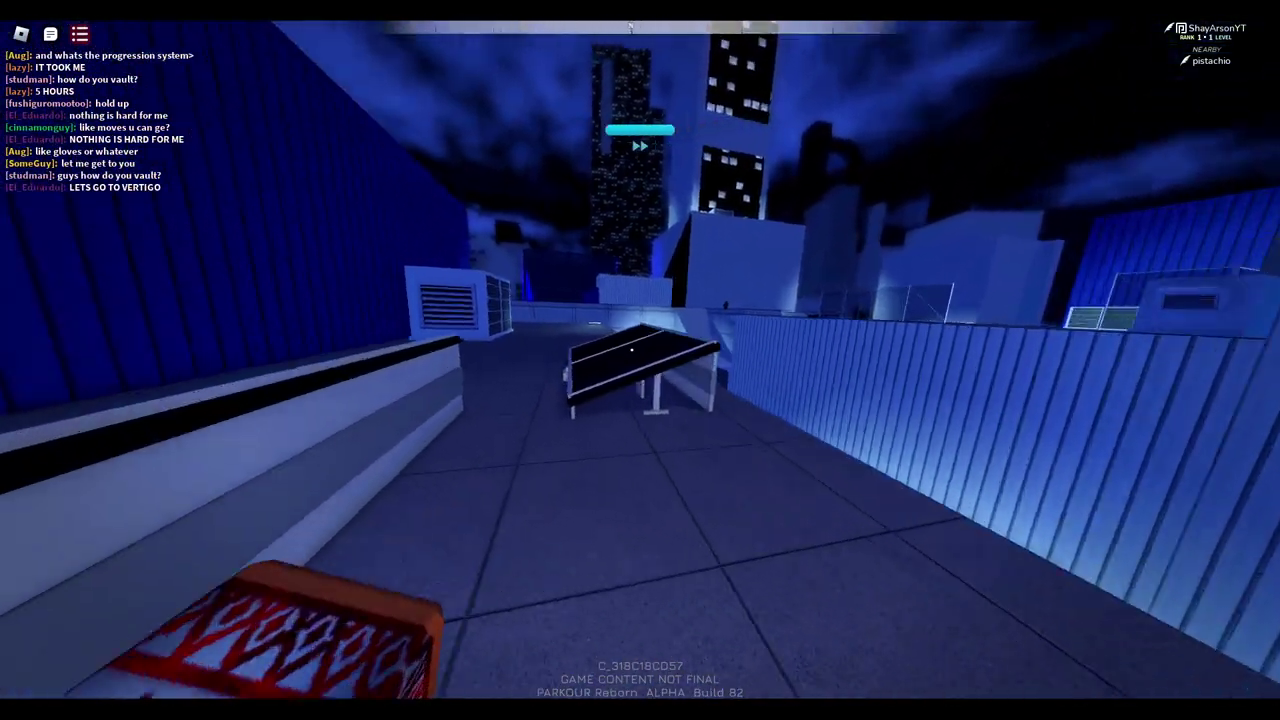
key("w")
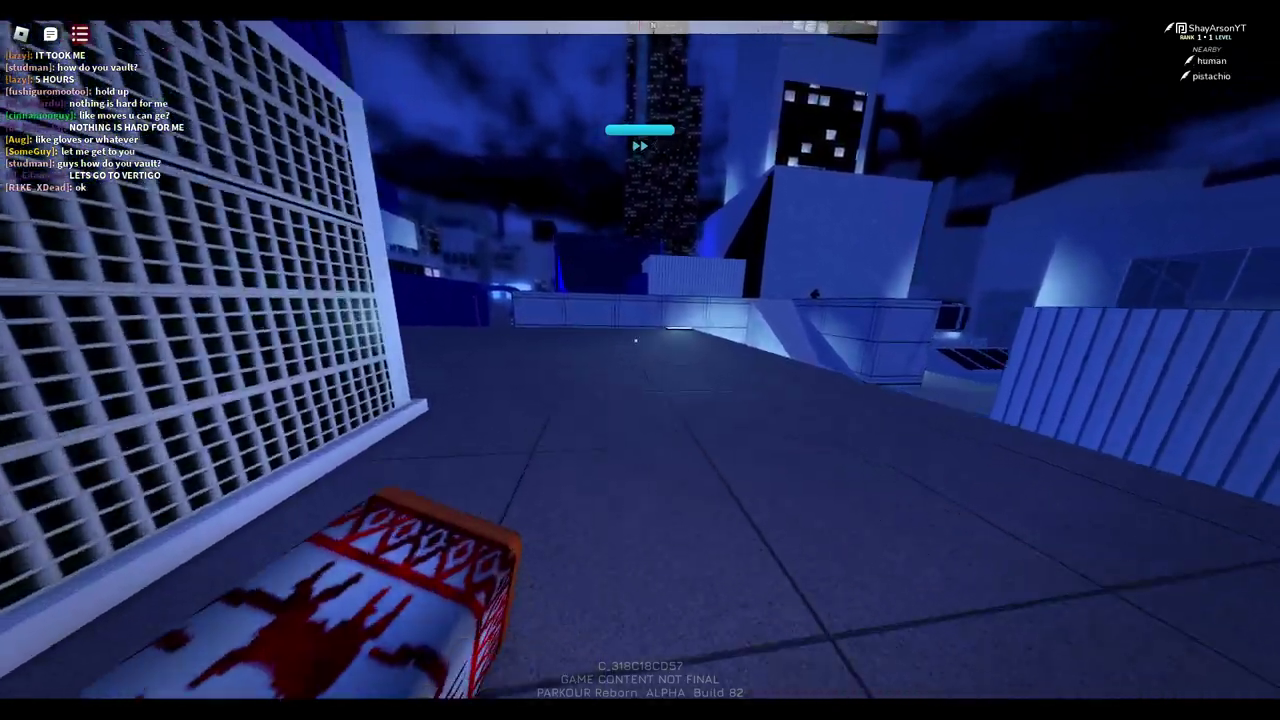
key("w")
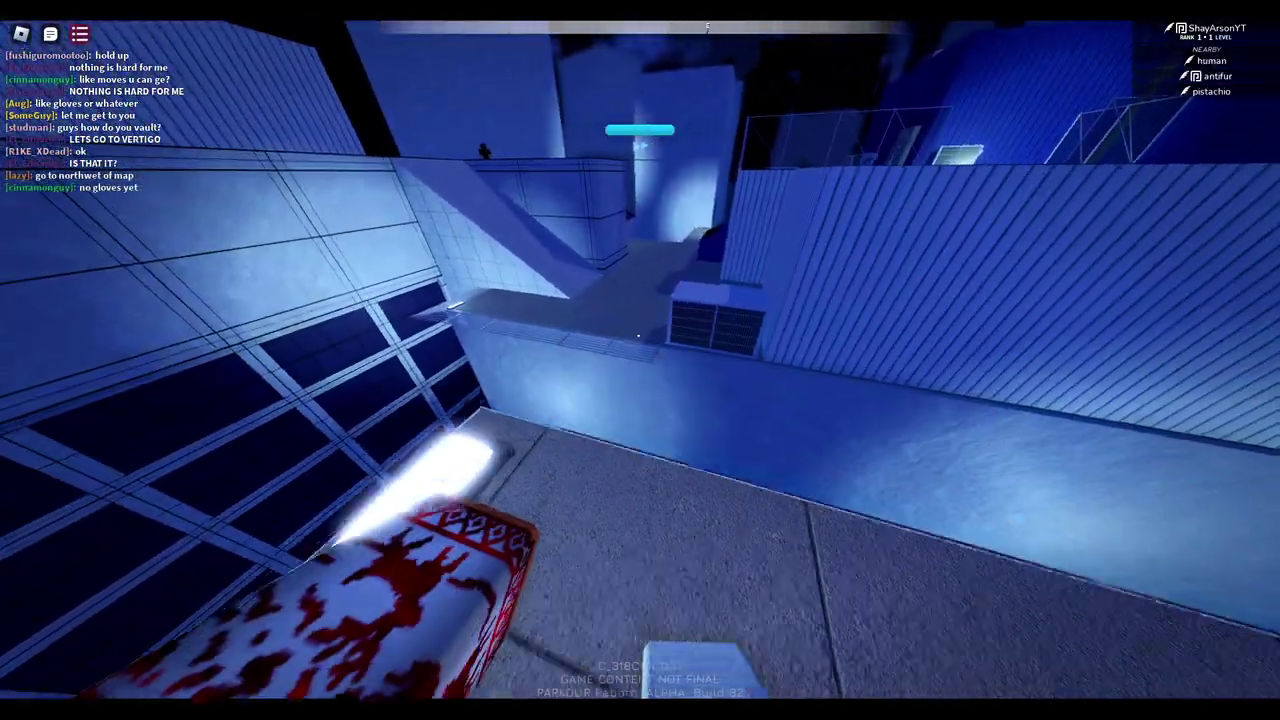
key("w")
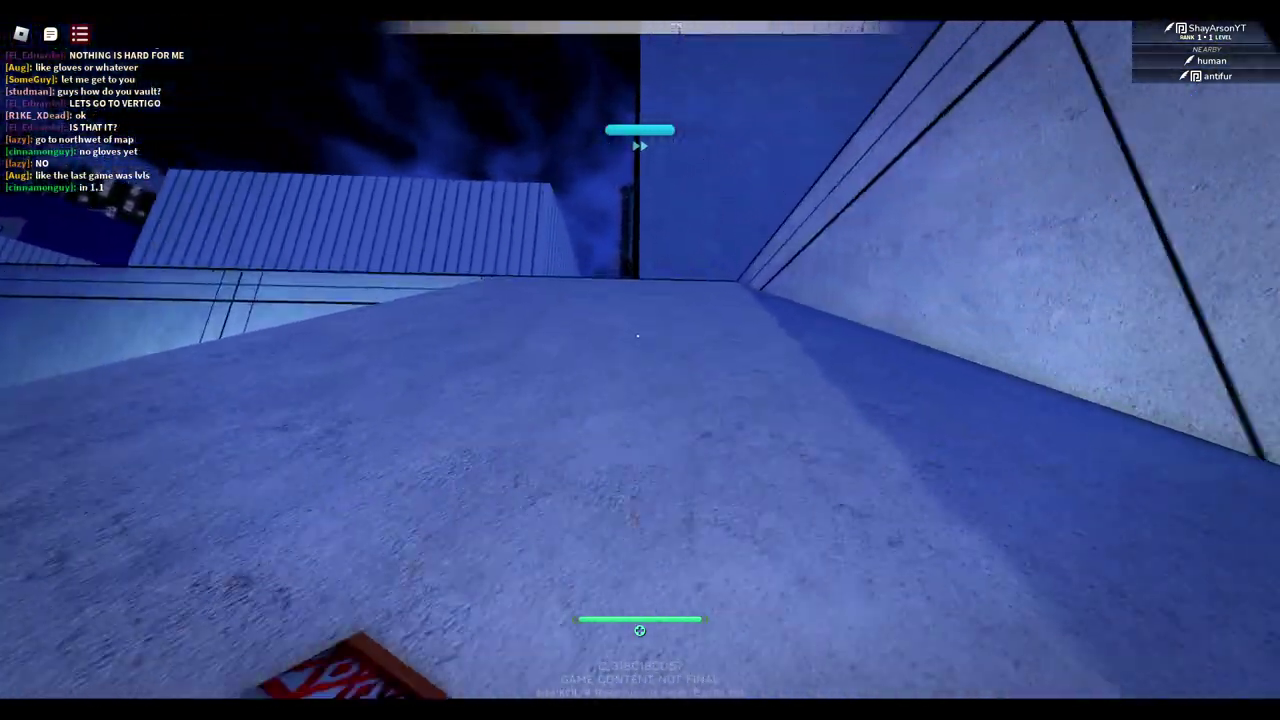
Wall-run higher, jump to the sloped roof and climb the ladder onto the grate
key("w")
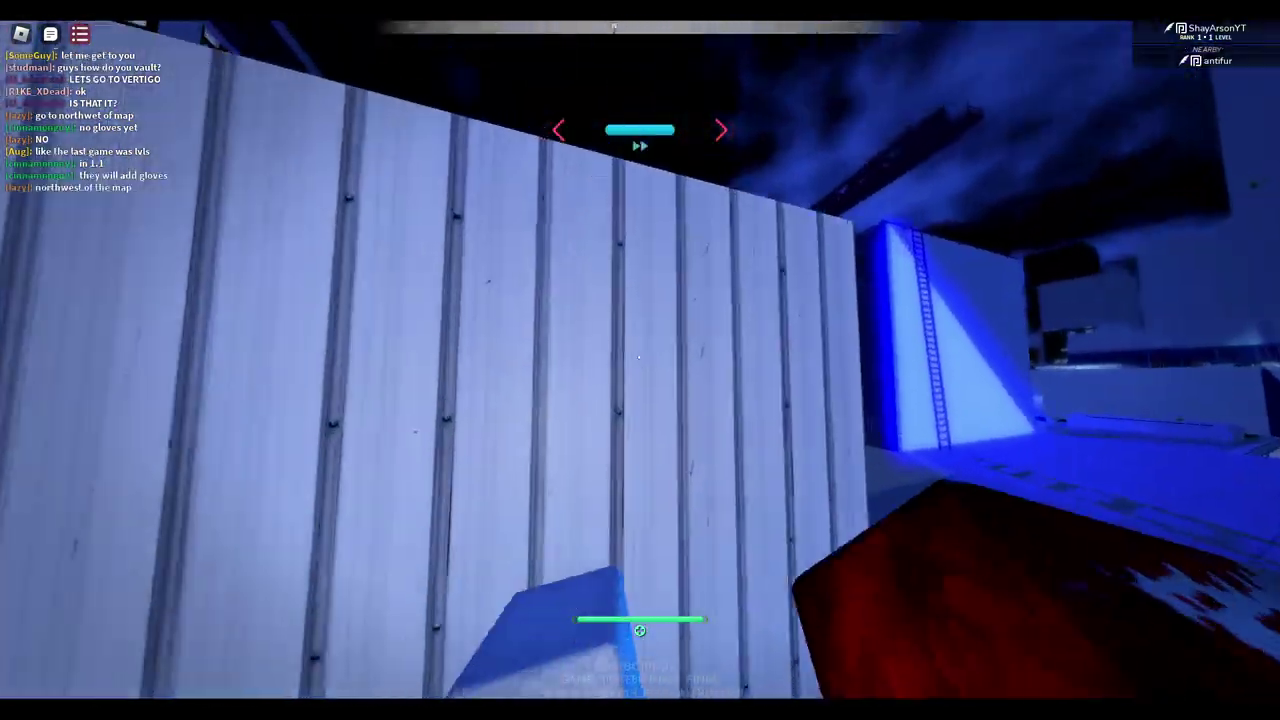
key("w")
key("w")
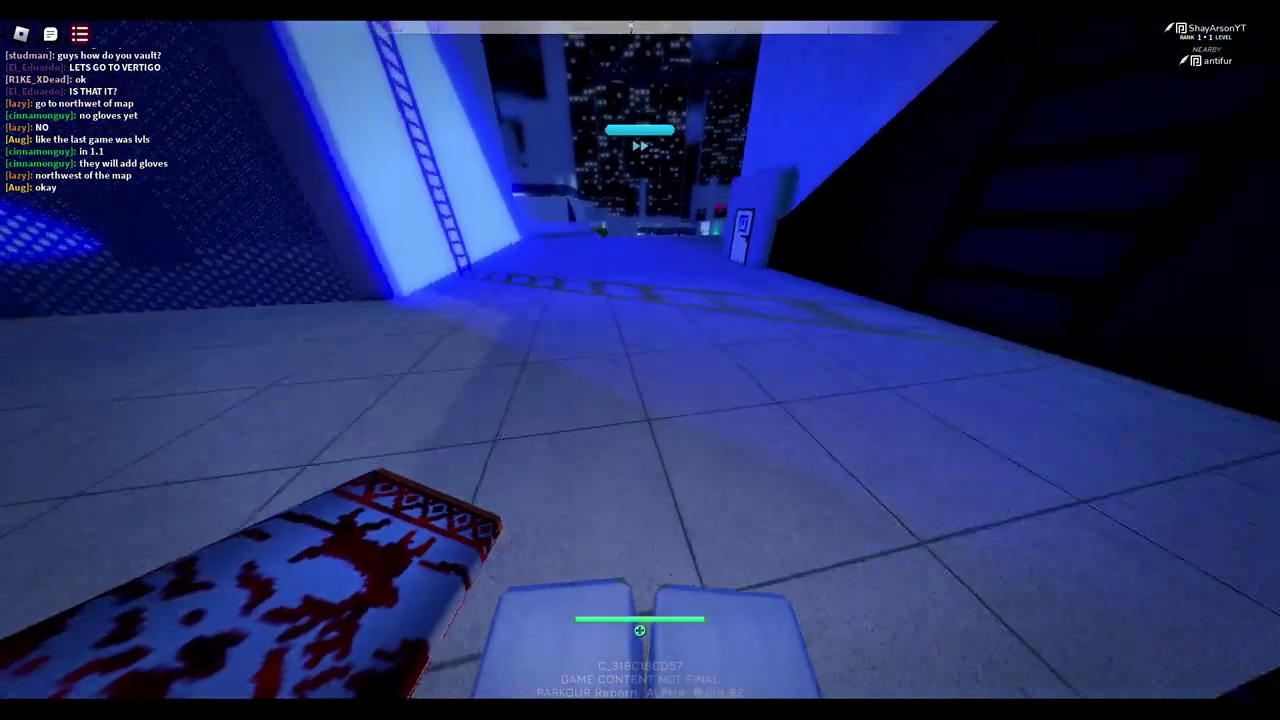
key("w")
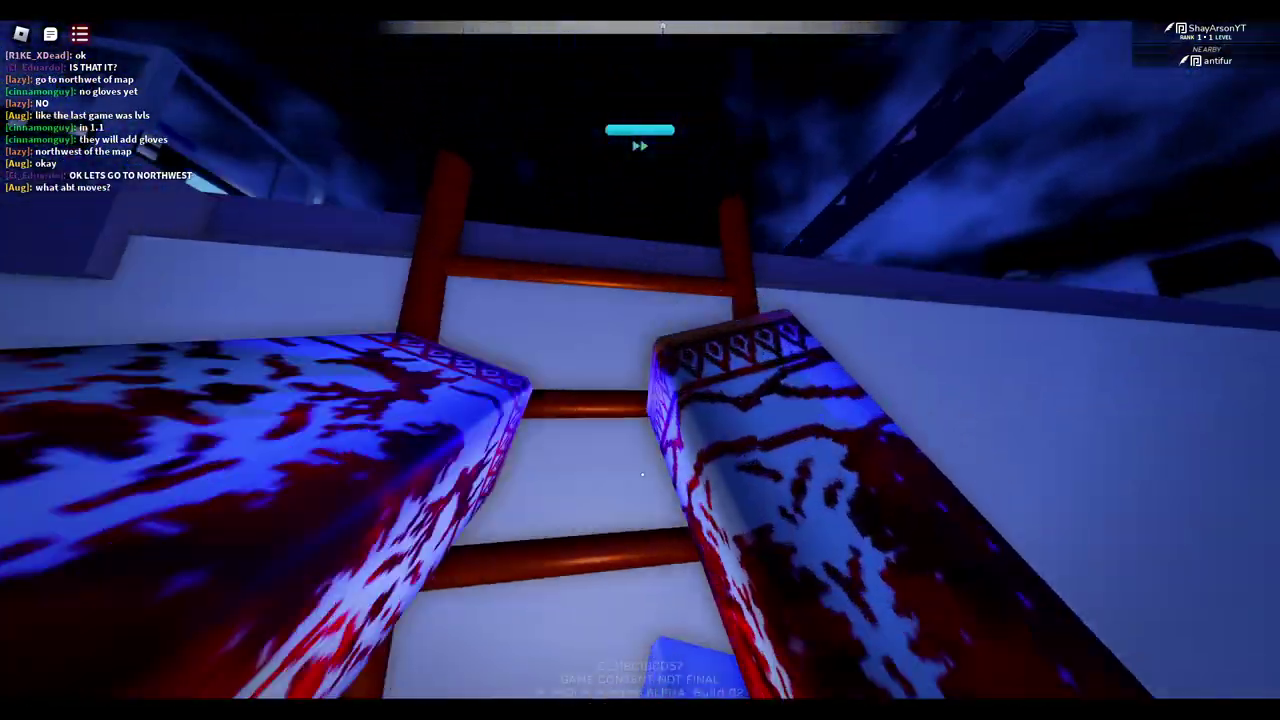
key("w")
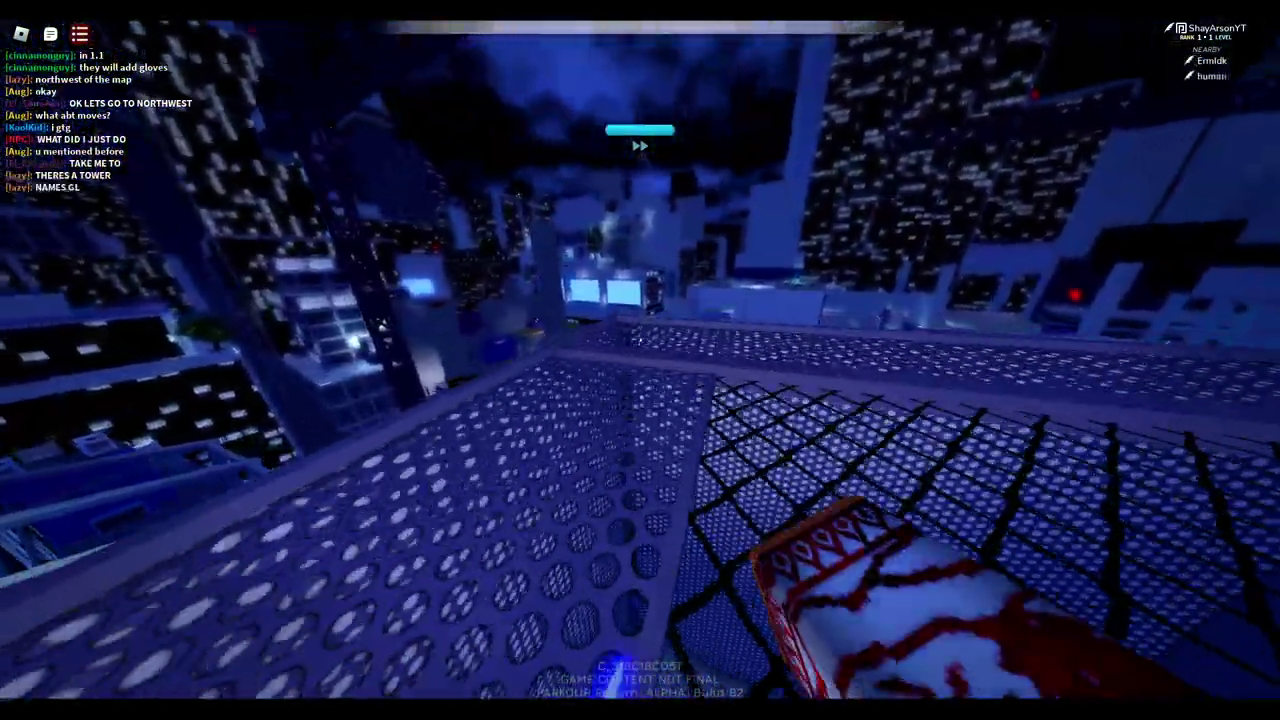
Take in the city view from the grate, then drop down and hop onto the grass rooftop
key("w")
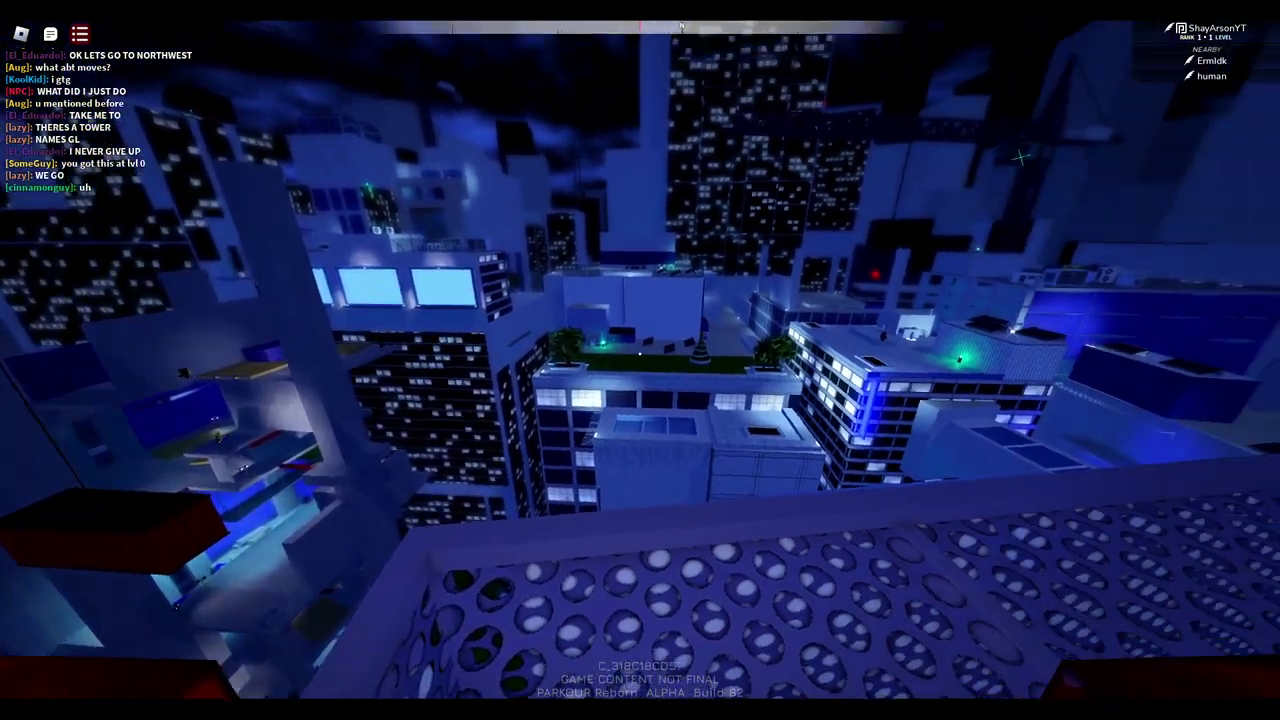
key("w")
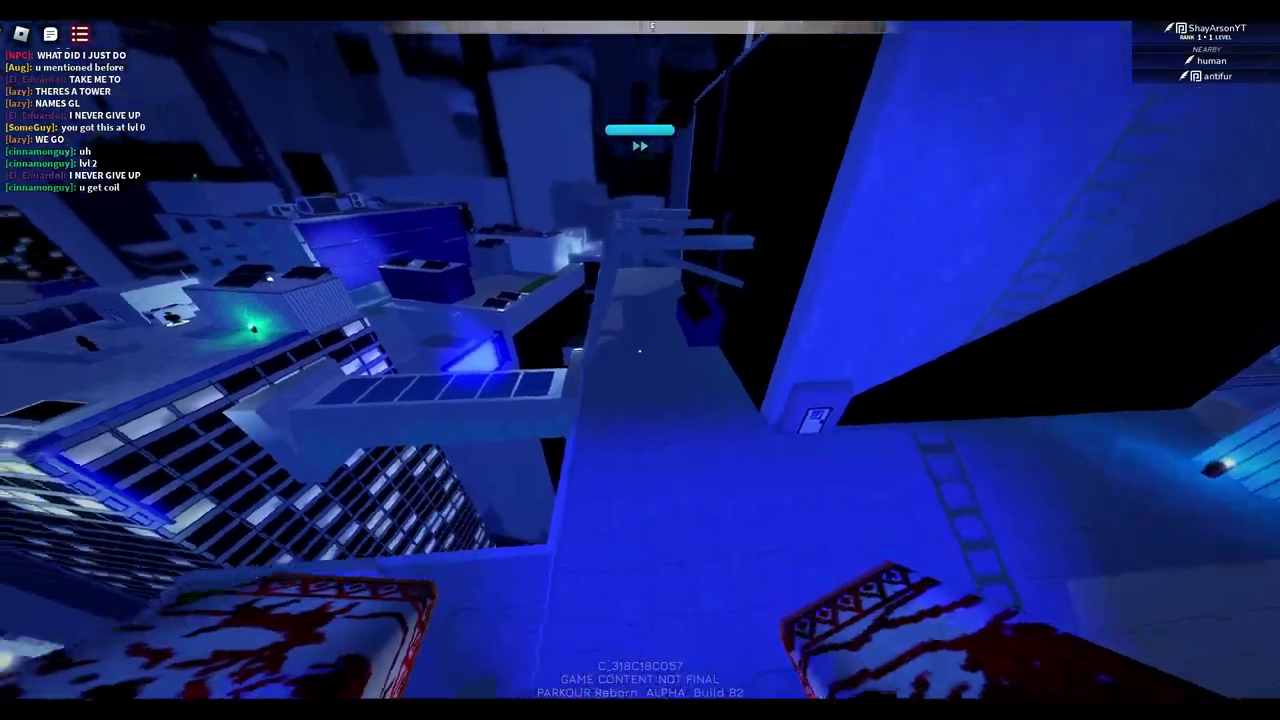
key("w")
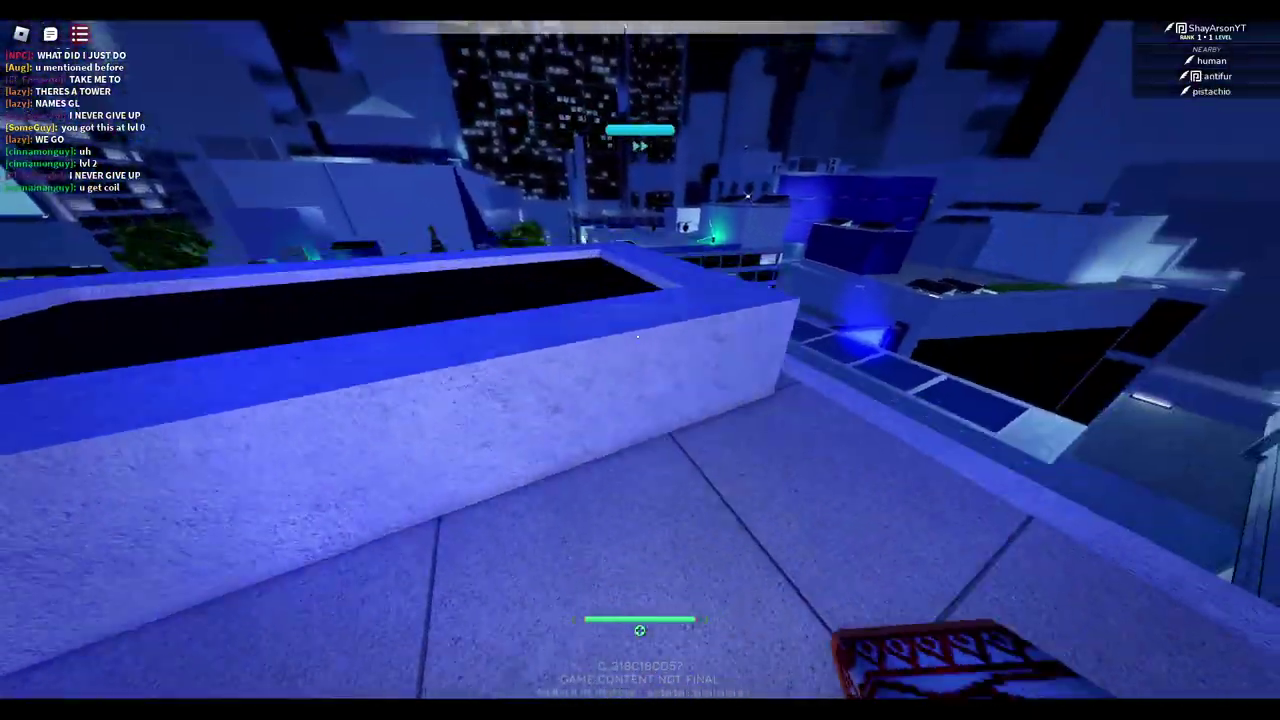
key("w")
key("space")
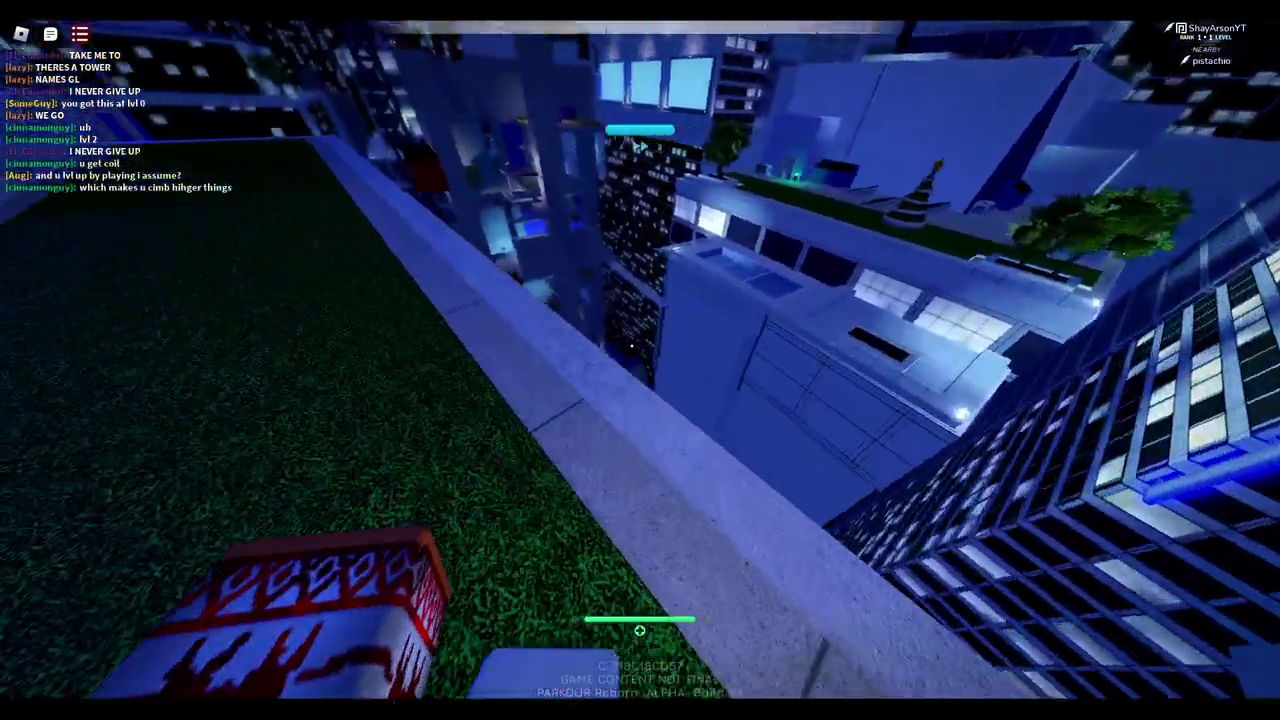
Climb onto the tiled ledge and rooftop, run toward the door and fall down the shaft
key("w")
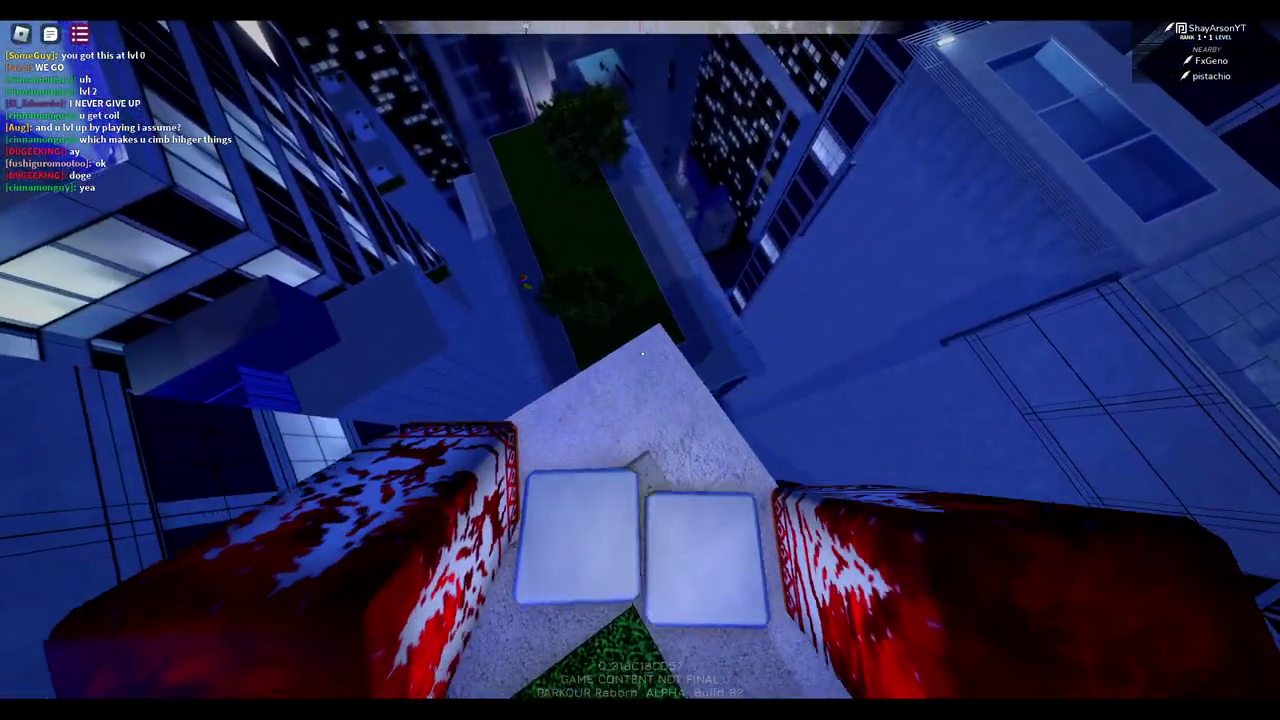
key("w")
key("space")
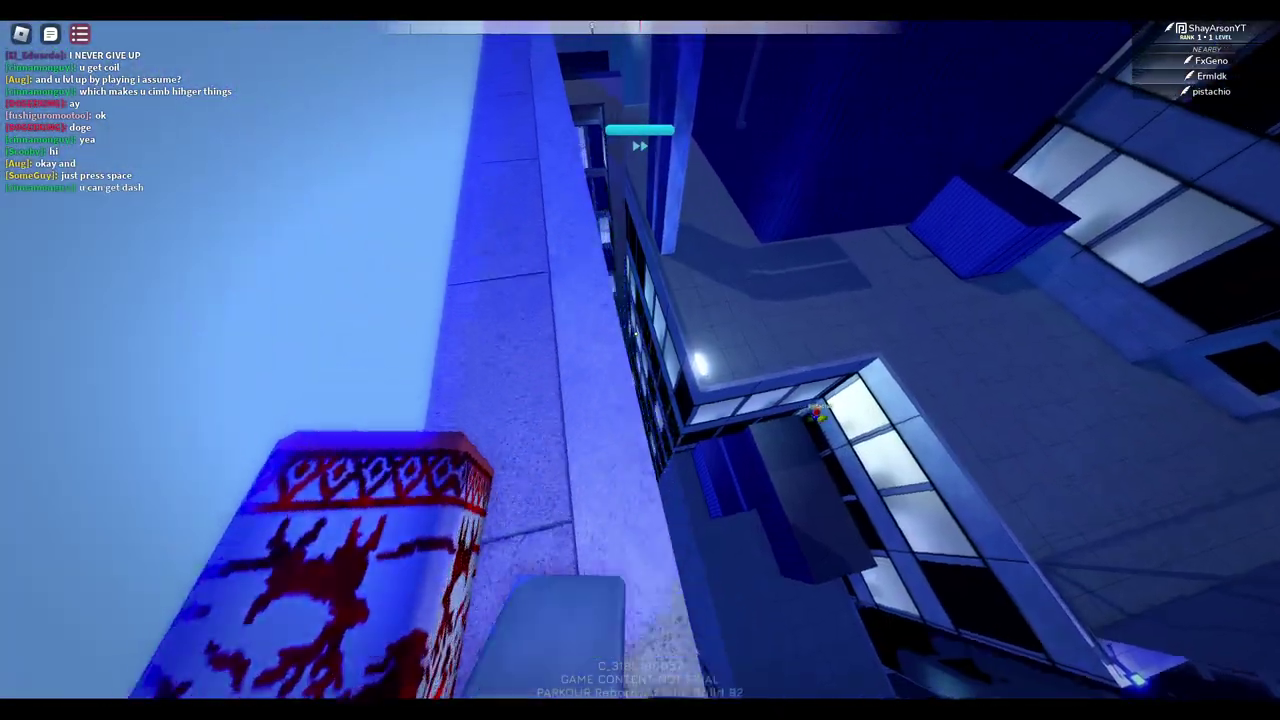
key("w")
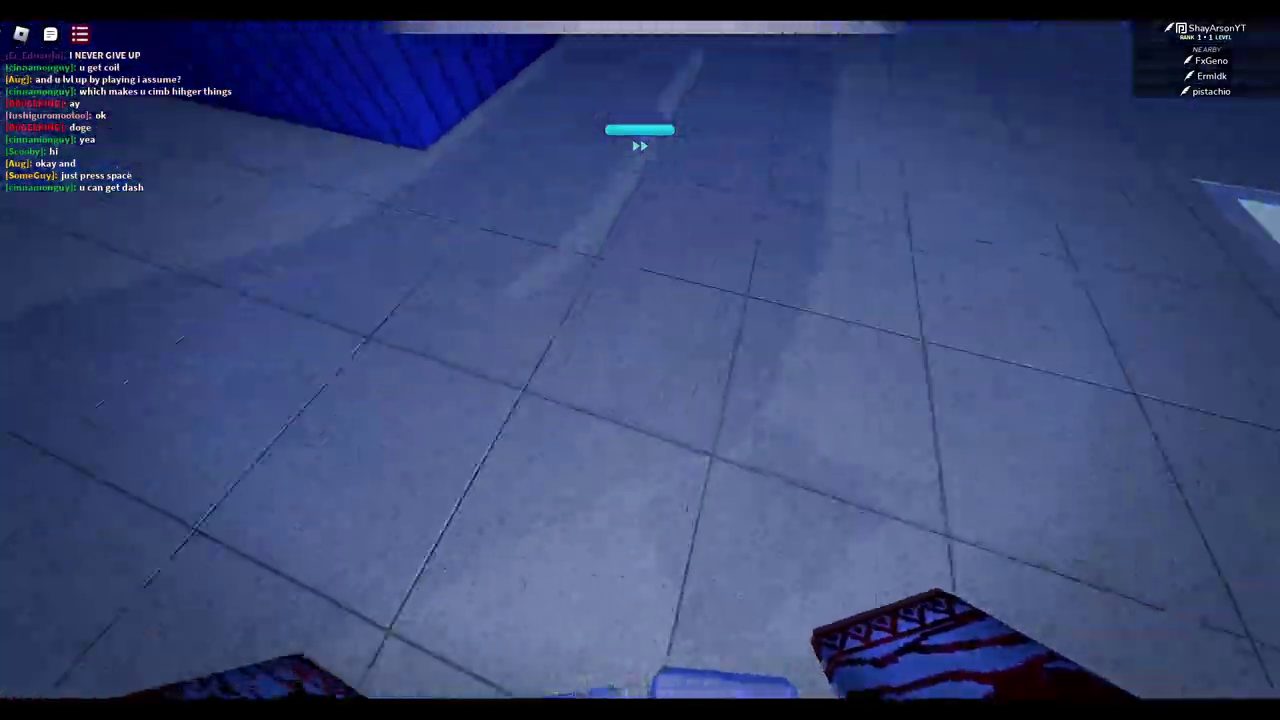
key("space")
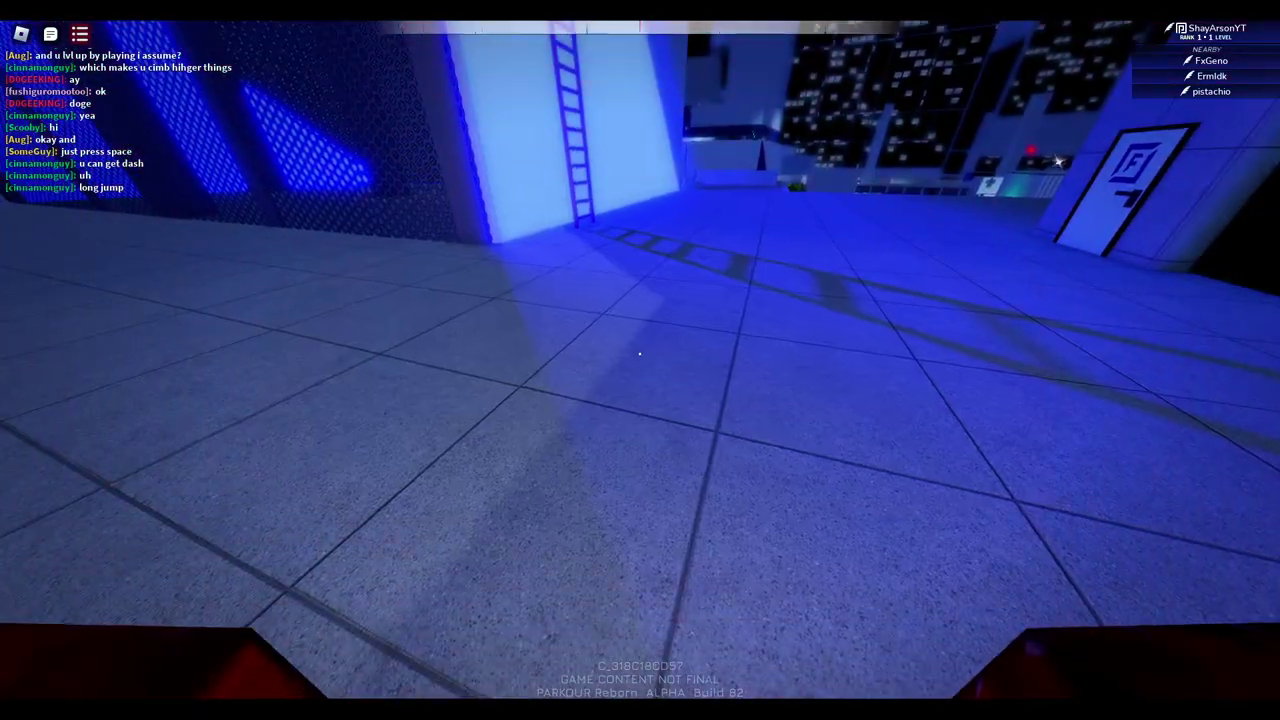
key("w")
key("w")
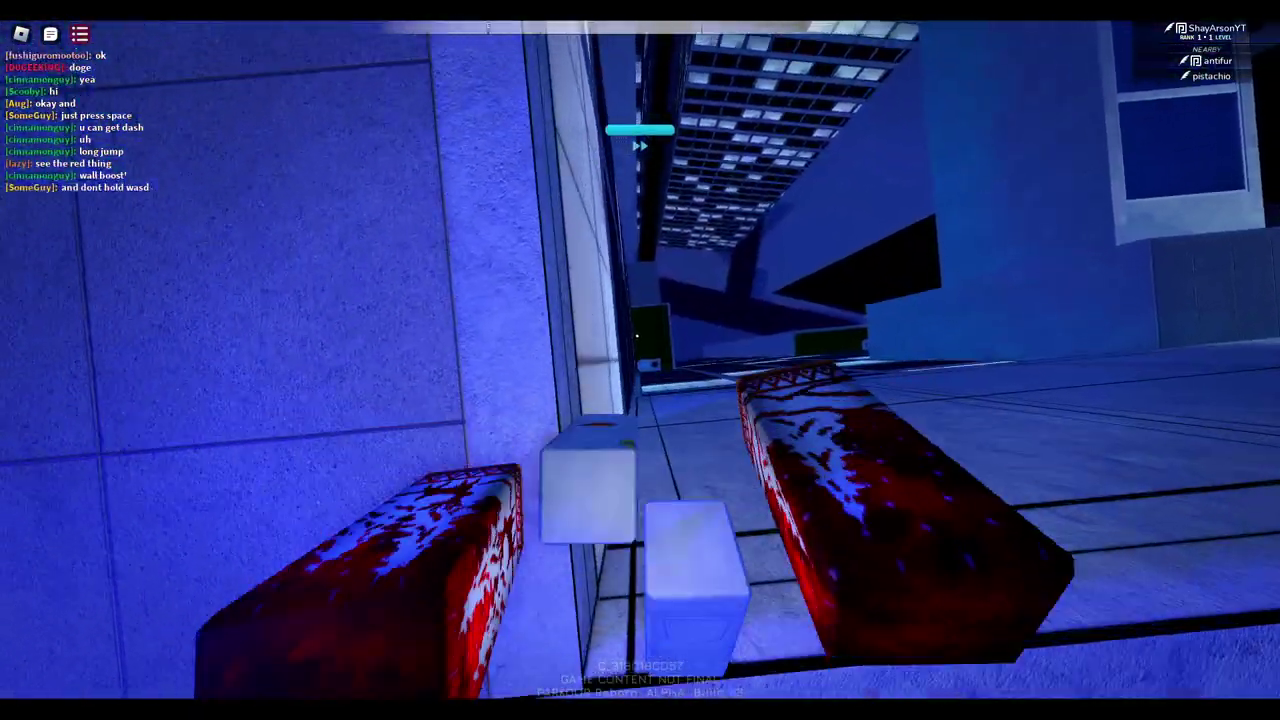
key("w")
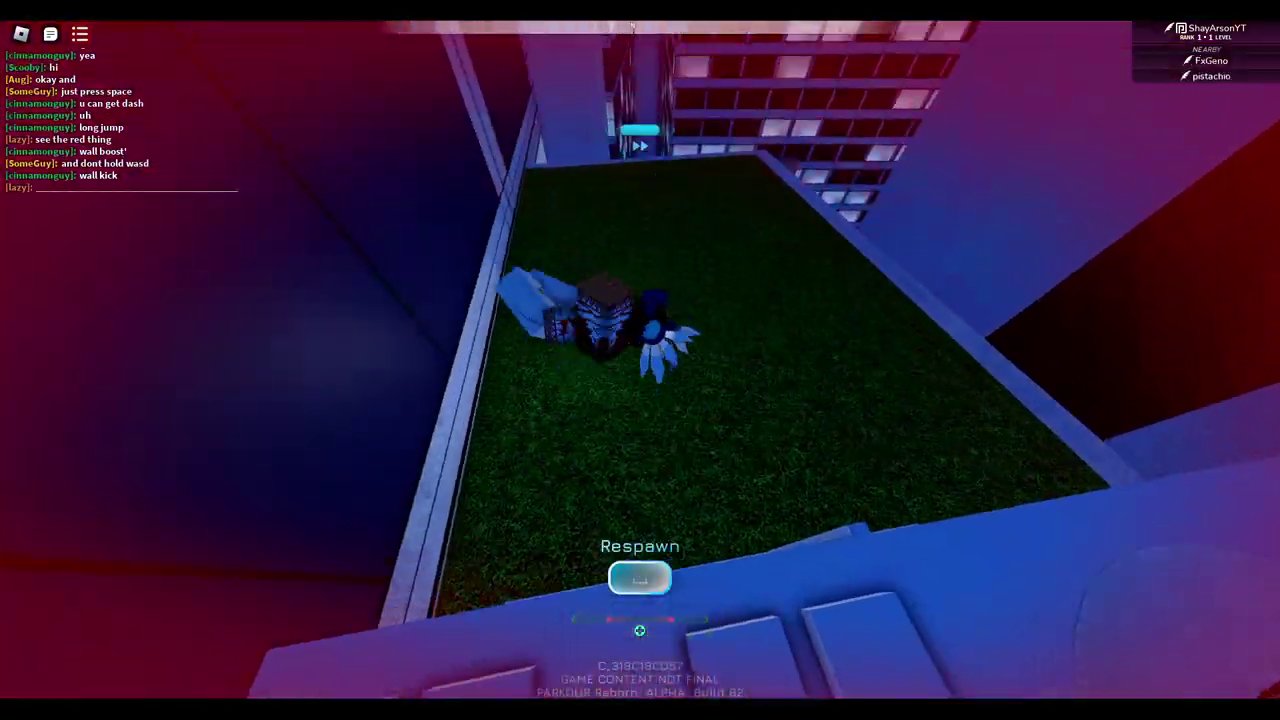
Respawn, jump off the roof to a lower ledge, and climb the concrete wall
key("space")
key("w")
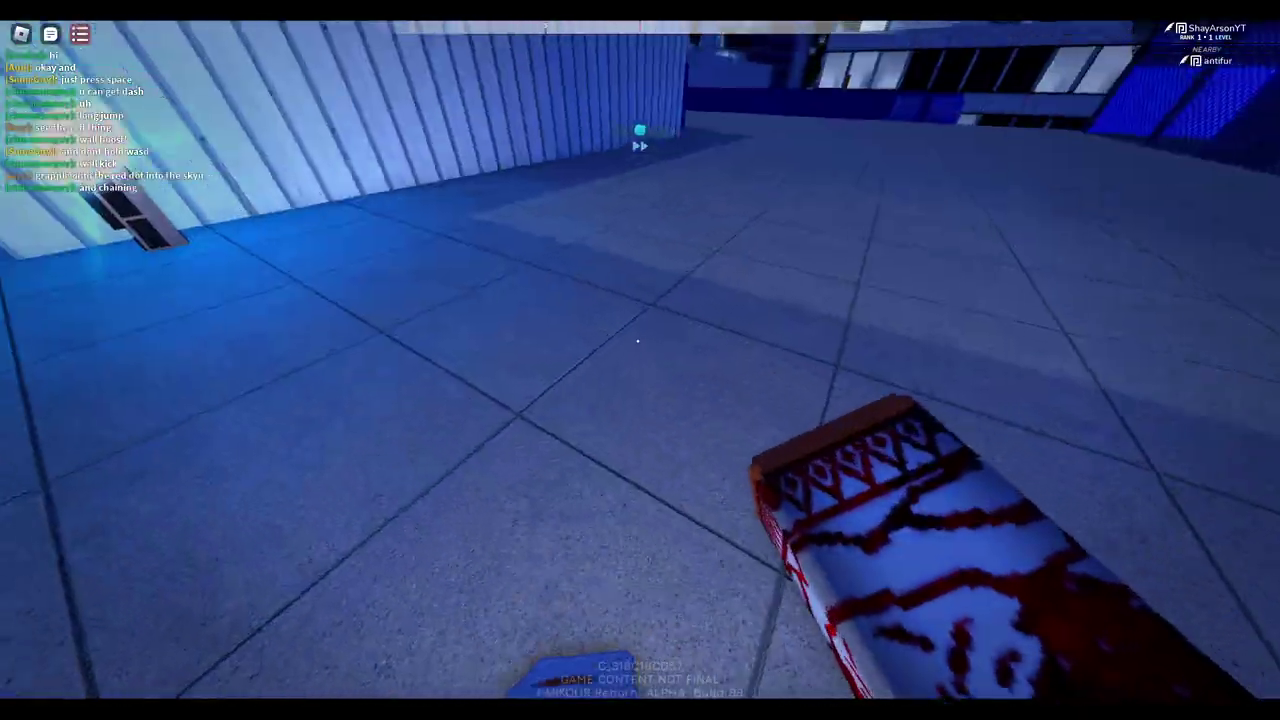
key("w")
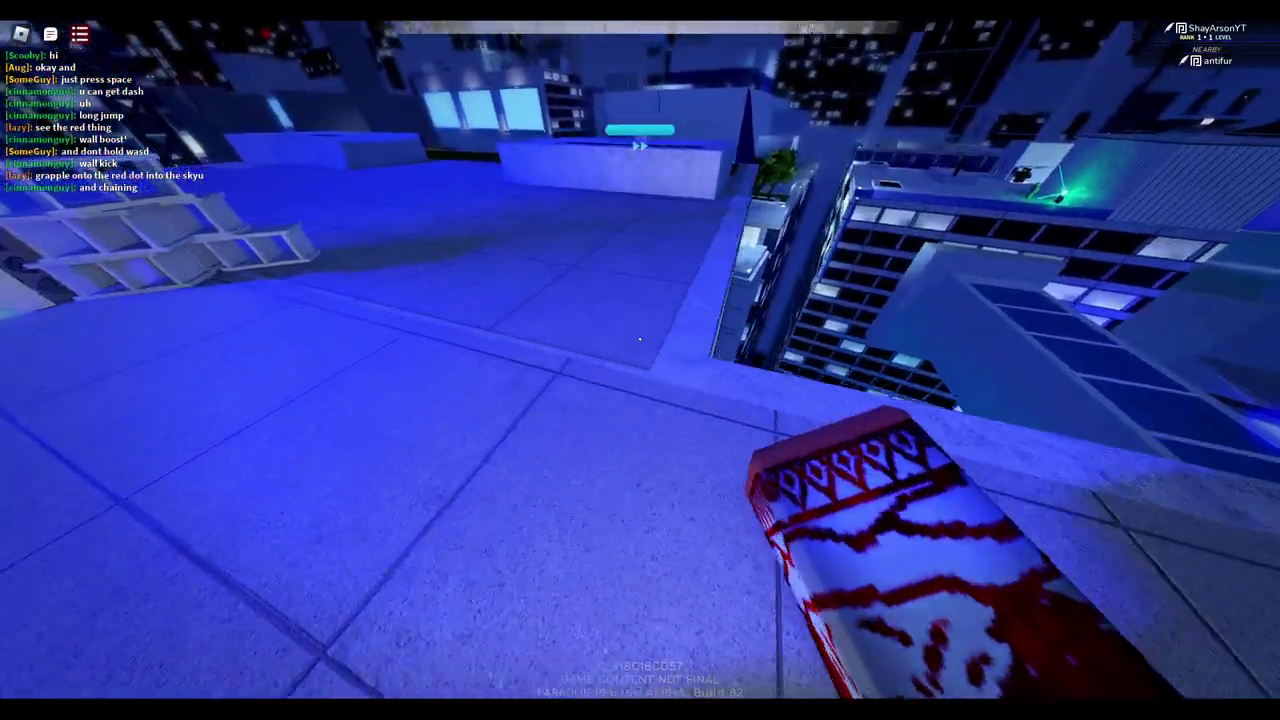
key("w")
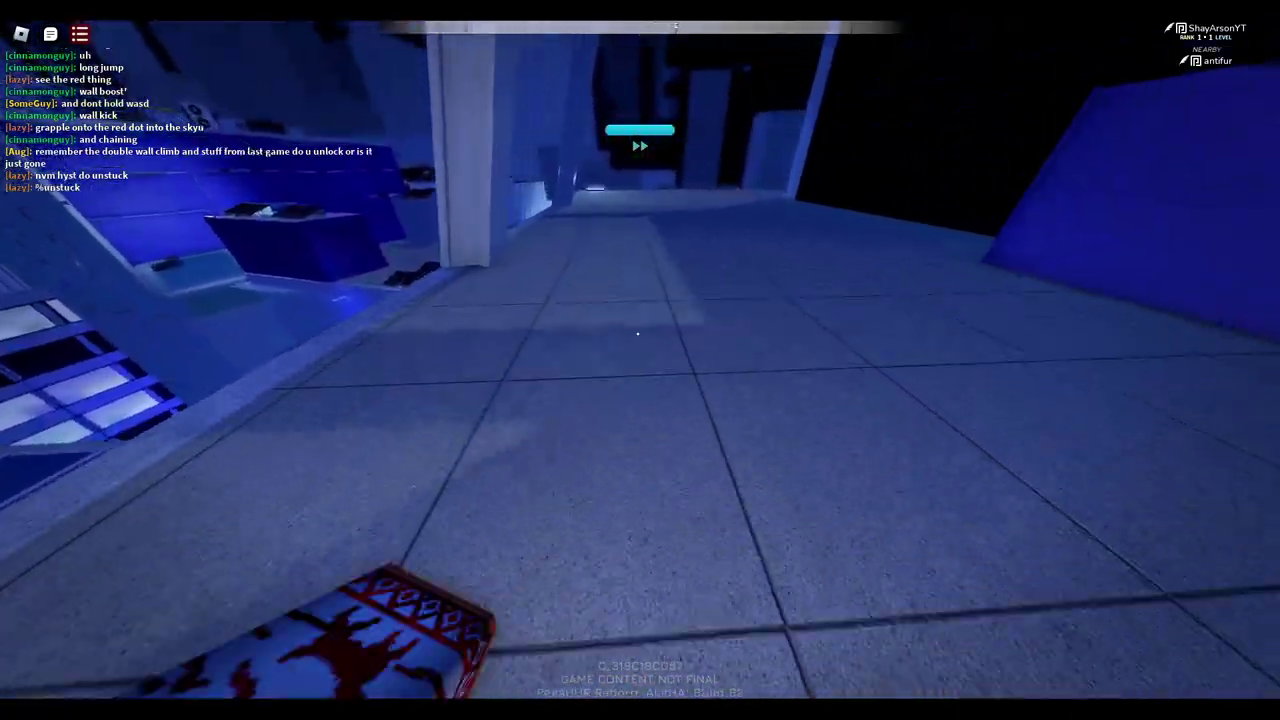
key("w")
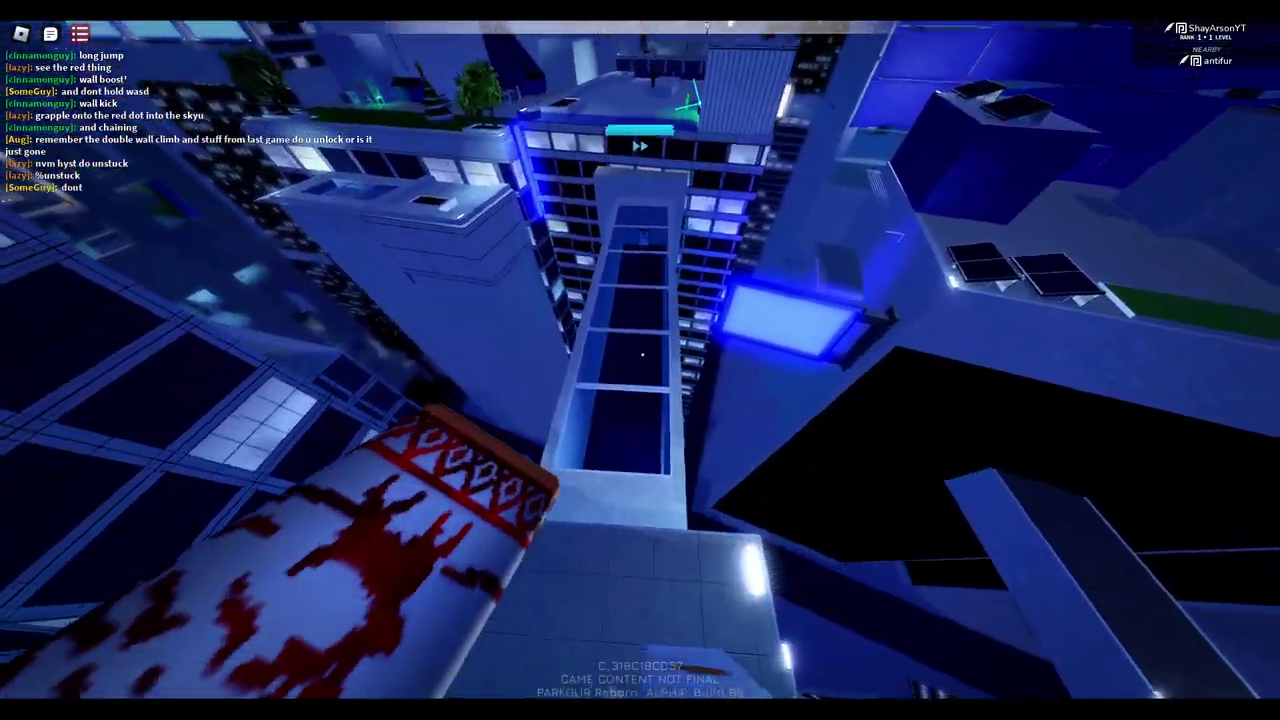
key("w")
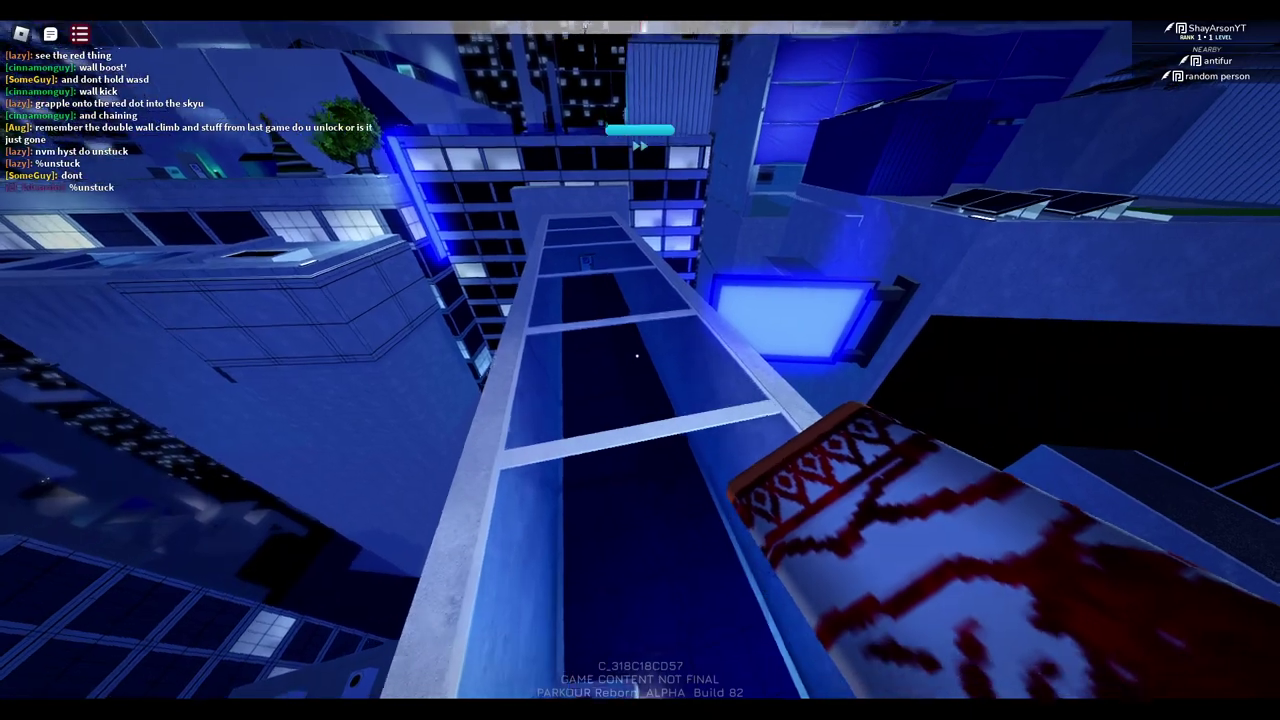
Cross the rooftop, vault the next wall, and climb over the blue ledge
key("w")
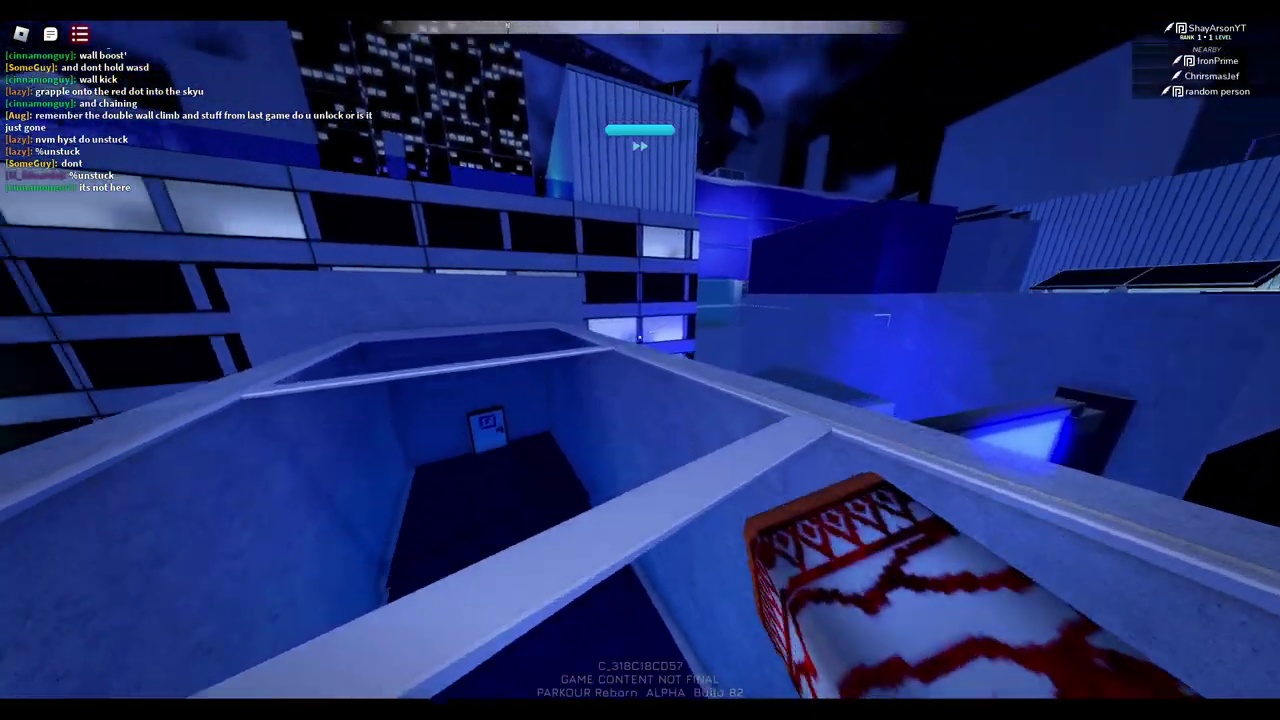
key("w")
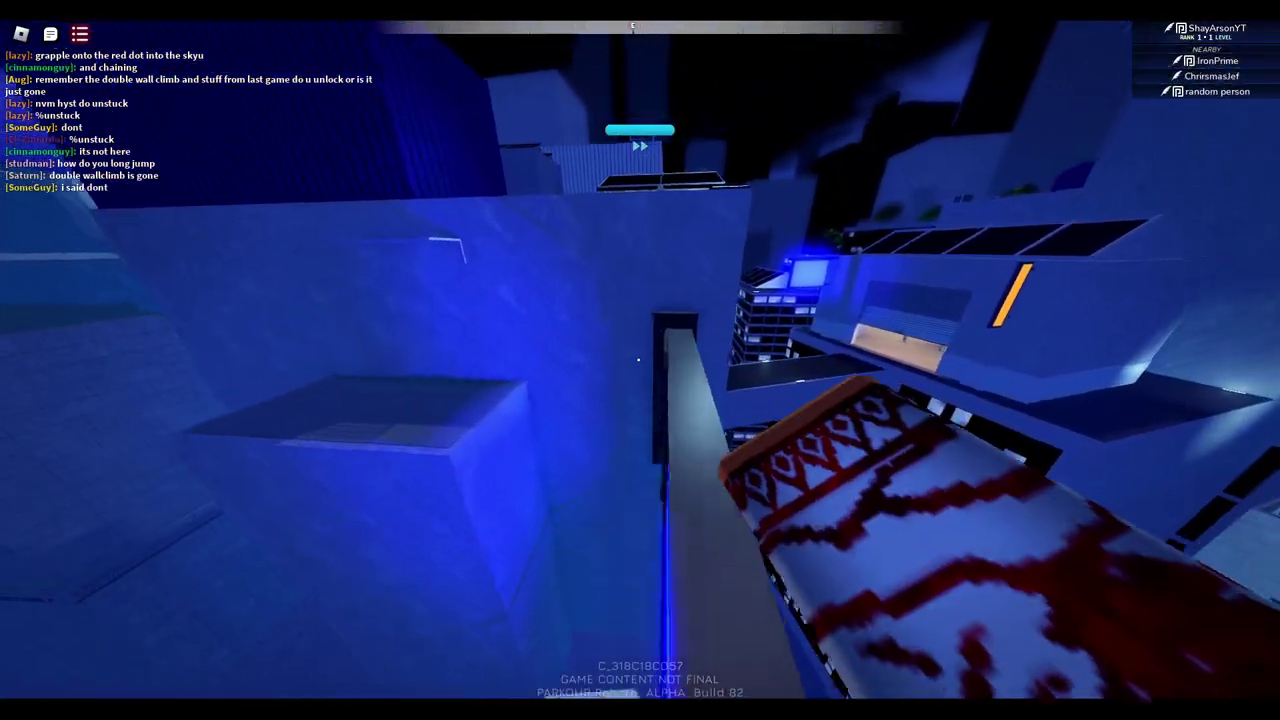
key("w")
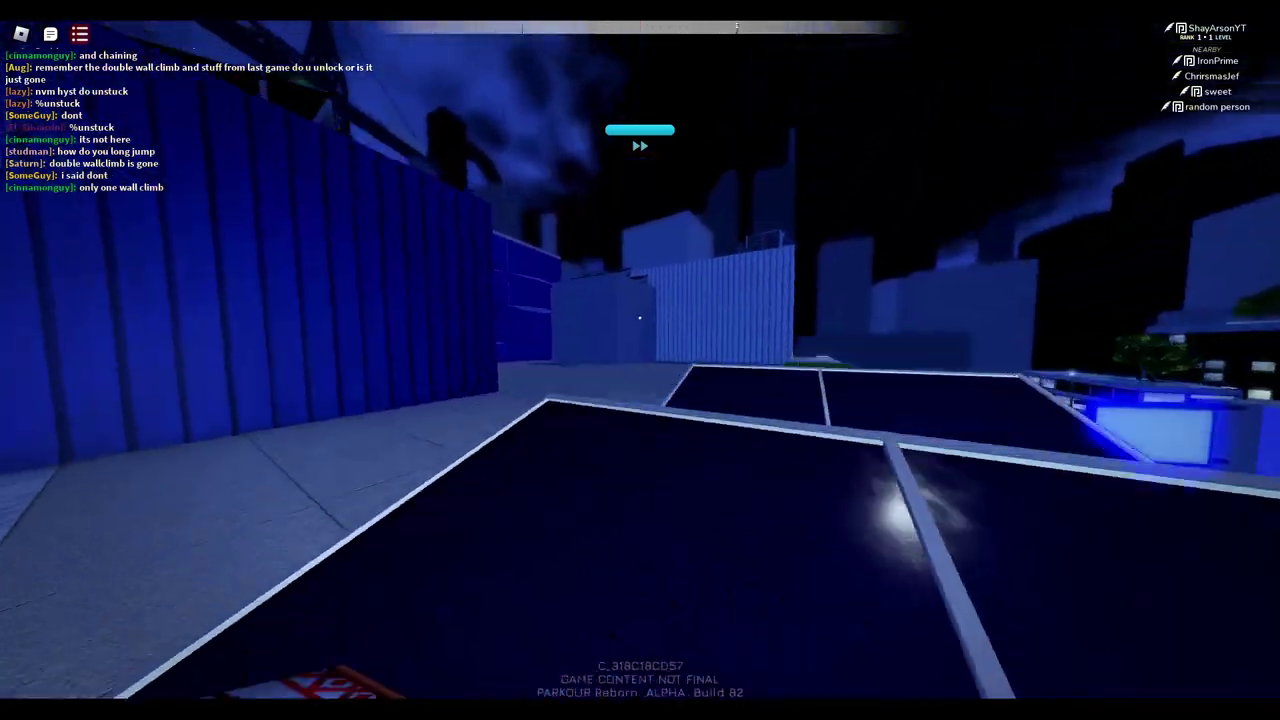
key("w")
key("w")
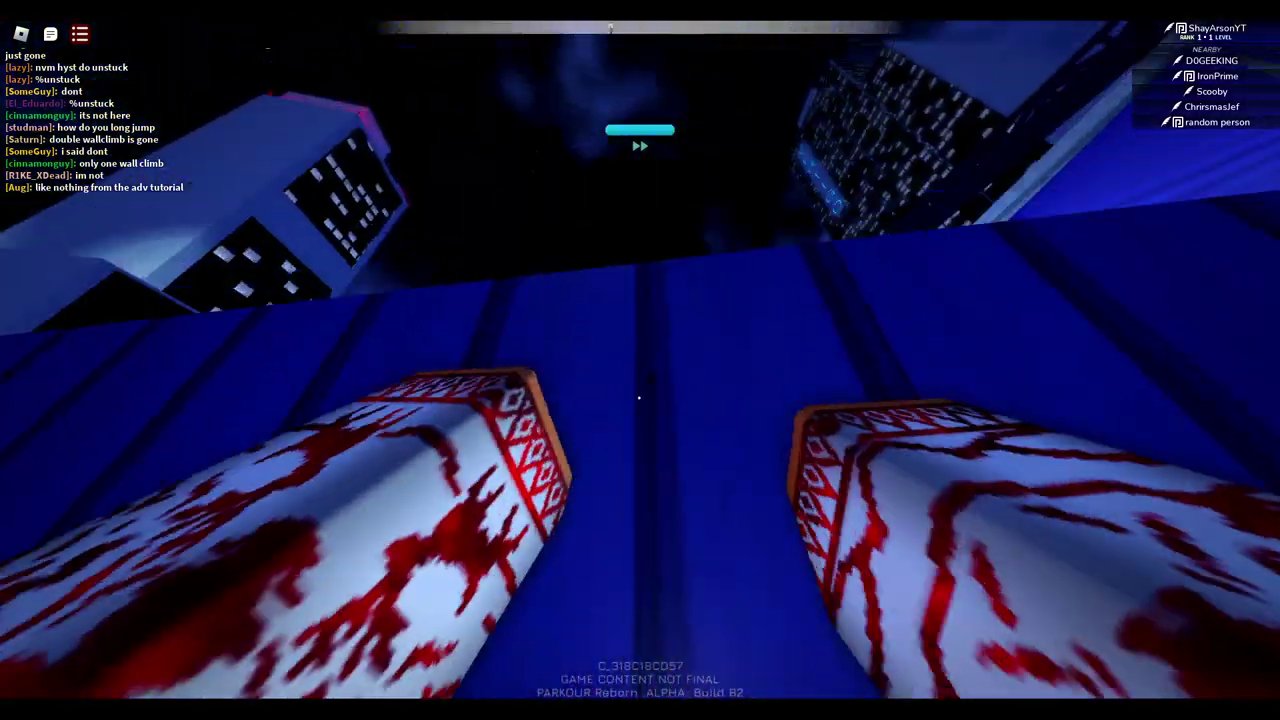
key("w")
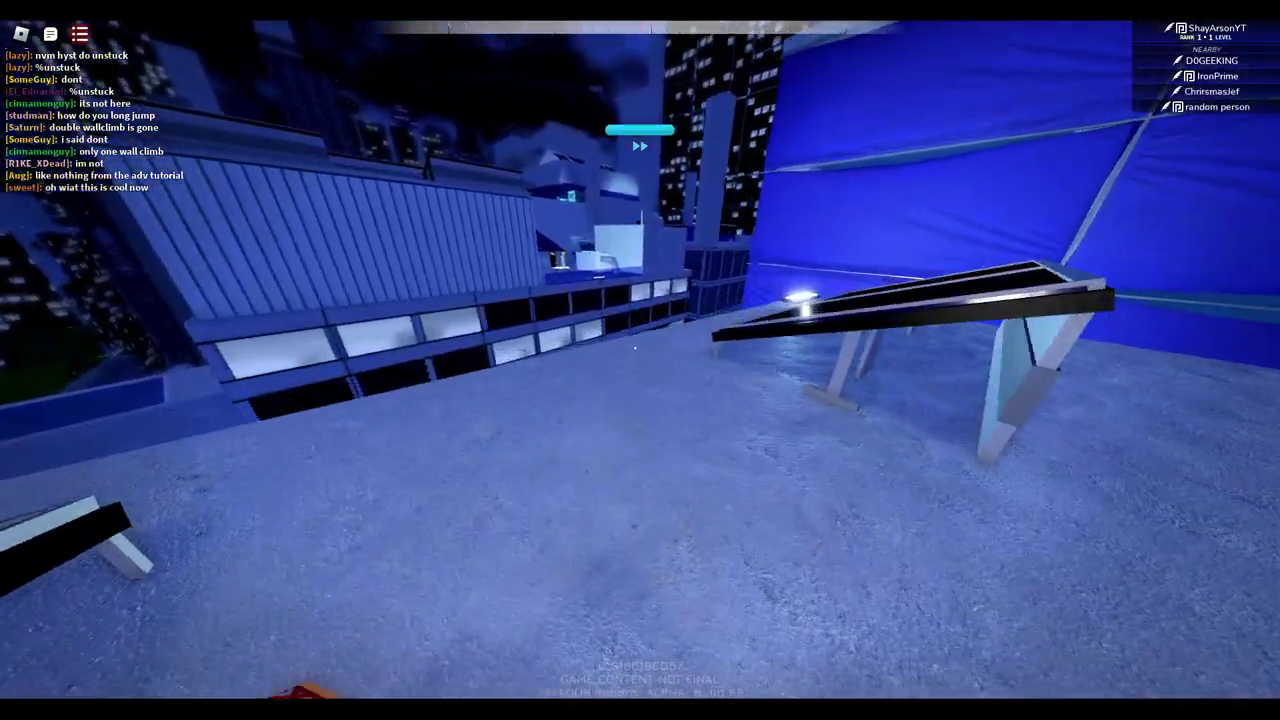
Run the railing onto the tiled rooftop, cross it, and drop between buildings
key("w")
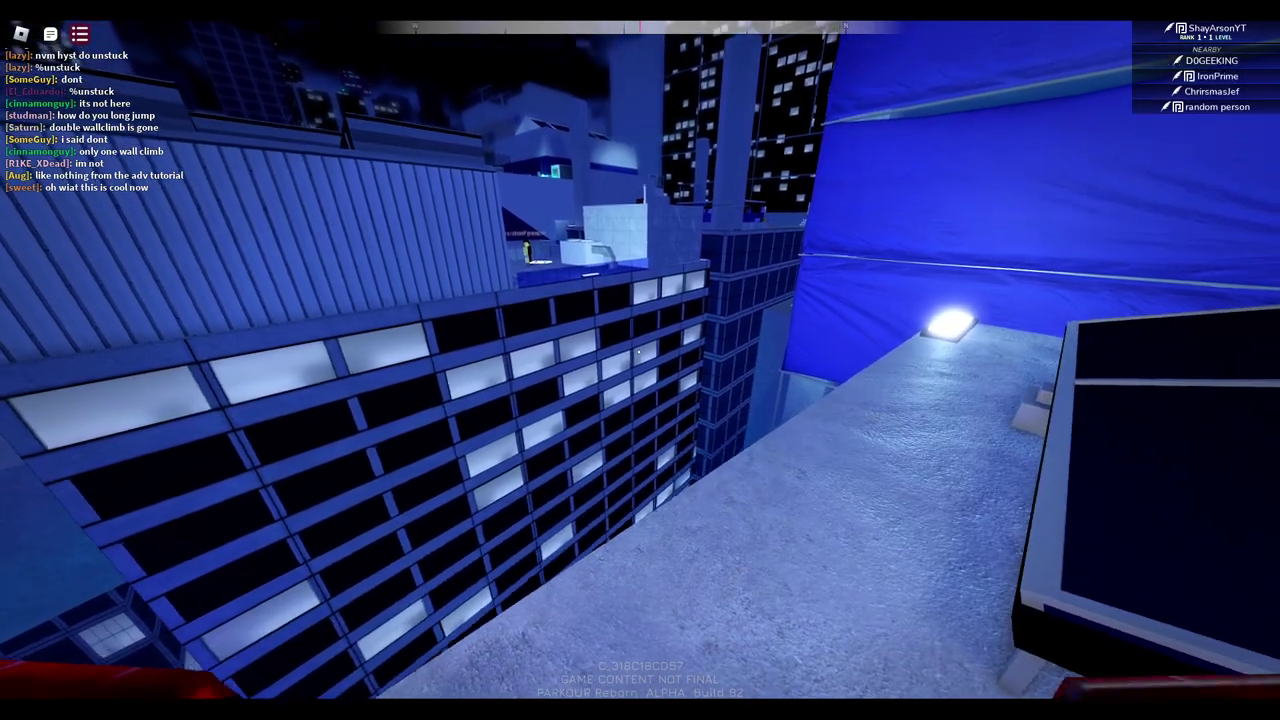
key("w")
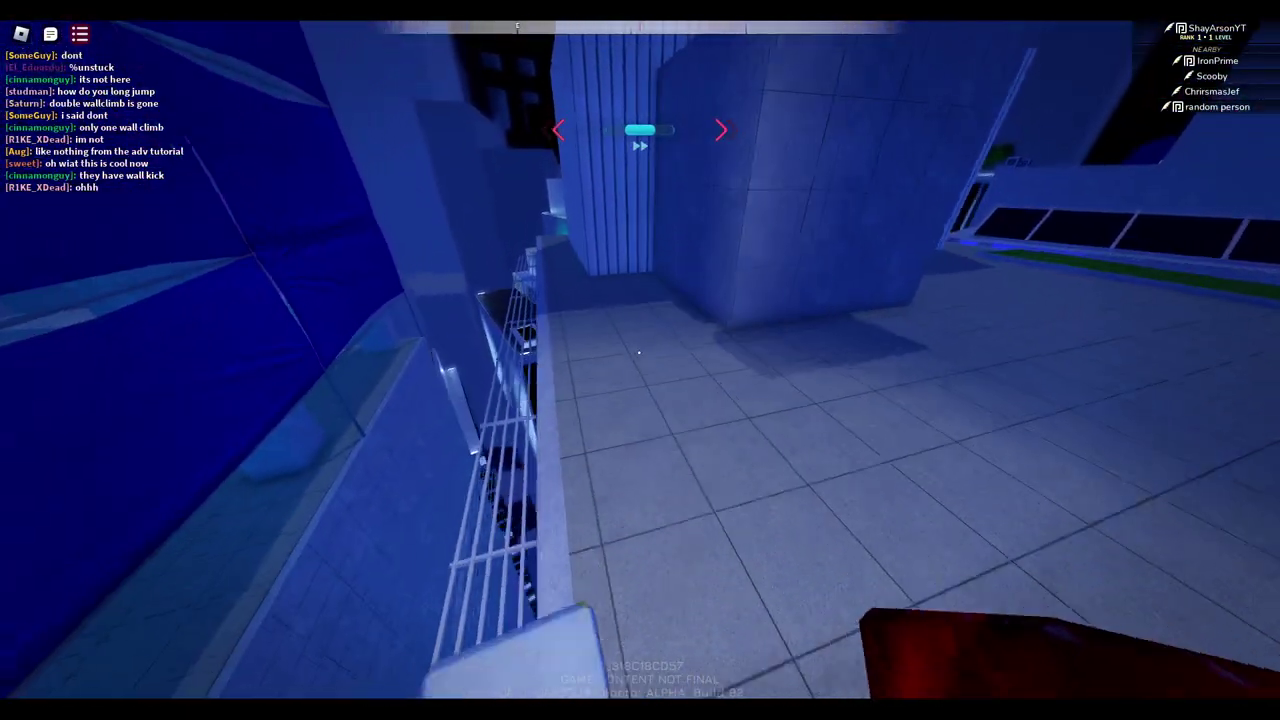
key("w")
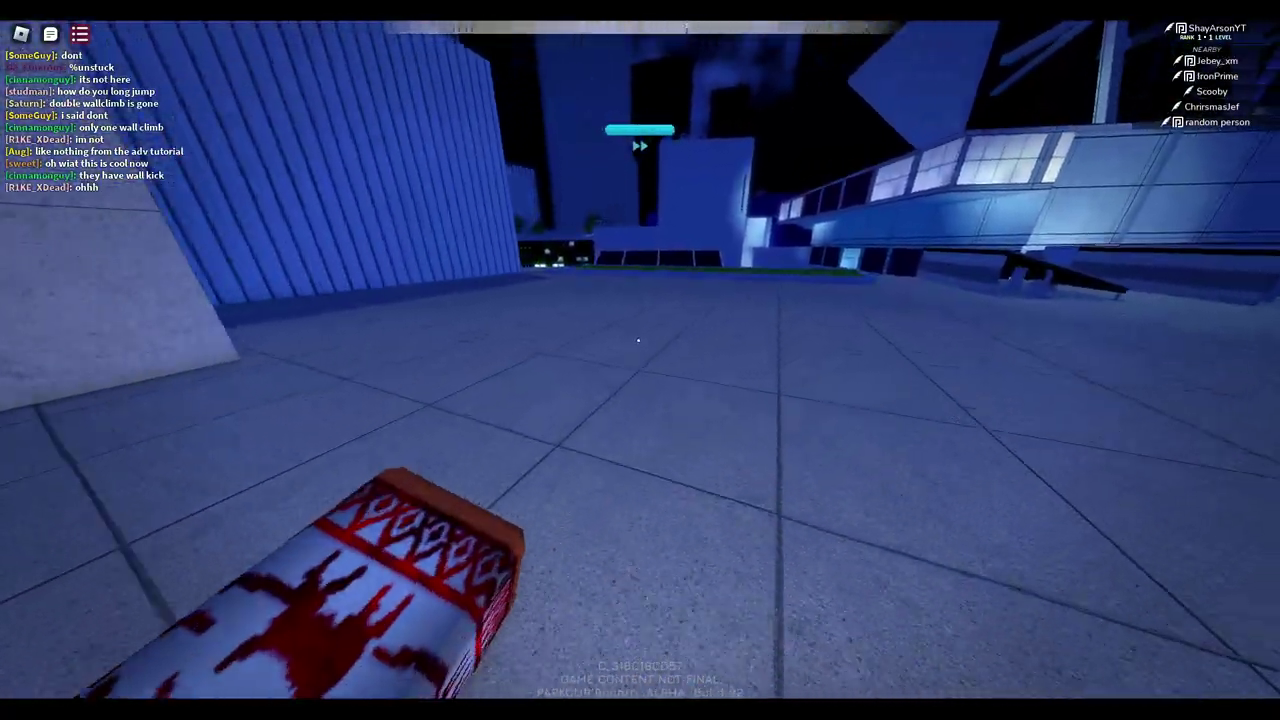
key("w")
key("w")
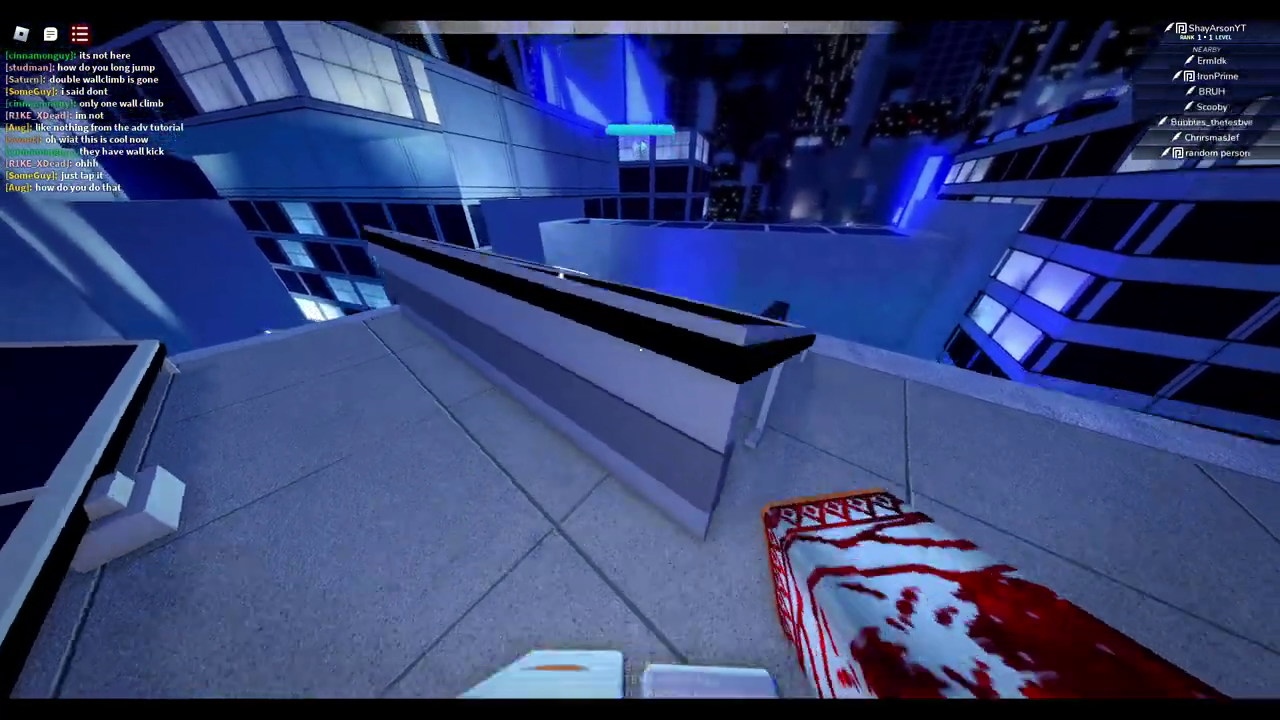
key("w")
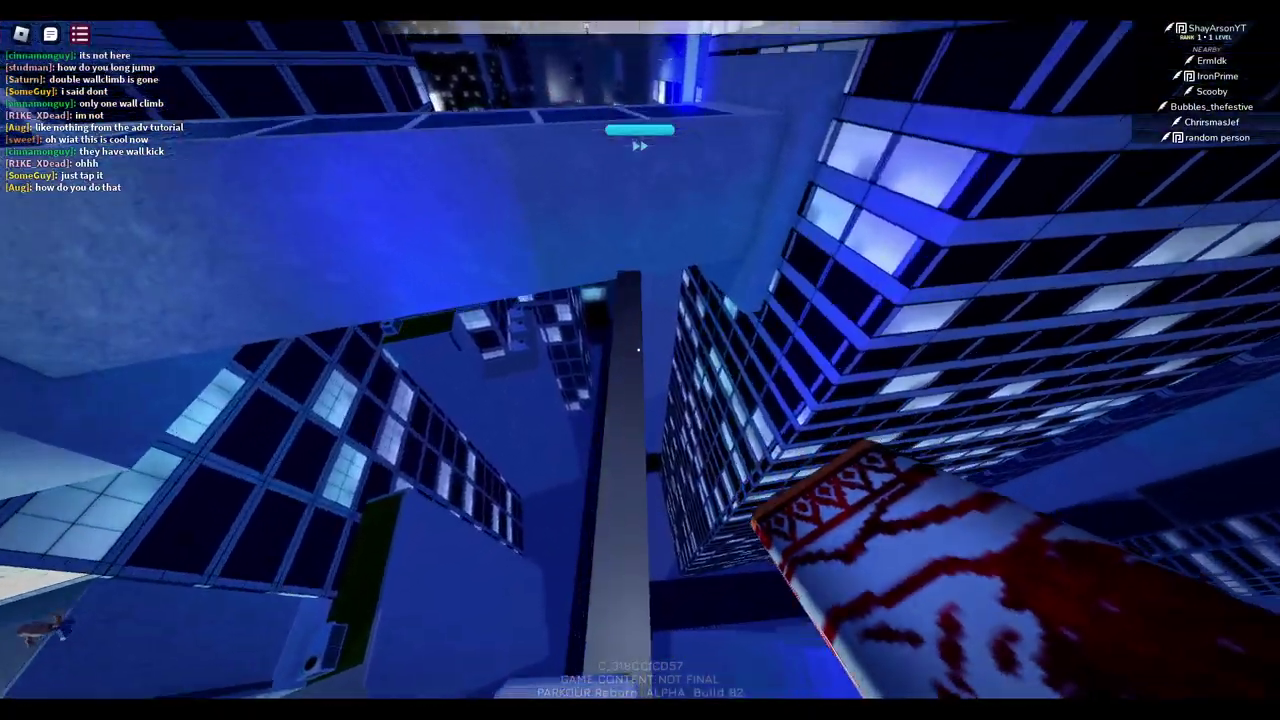
key("w")
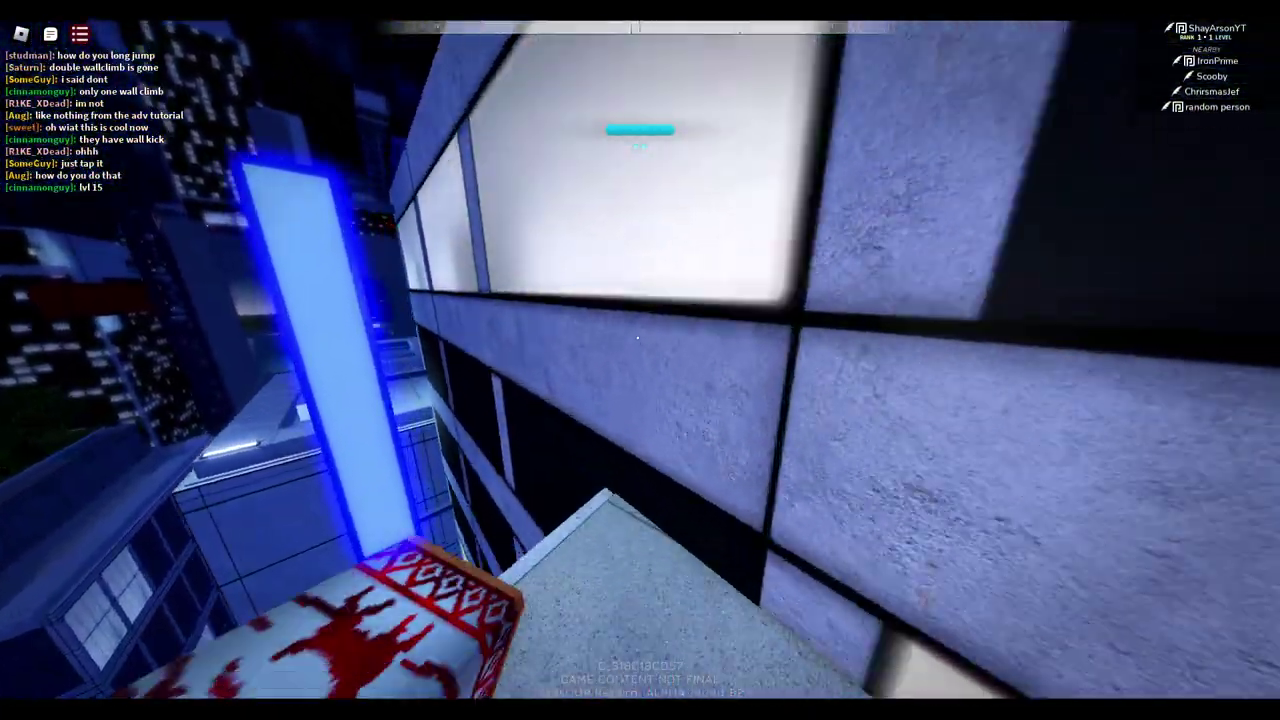
Climb a rooftop, leap across, and follow the ledge past the white pillar to face the skyline
key("space")
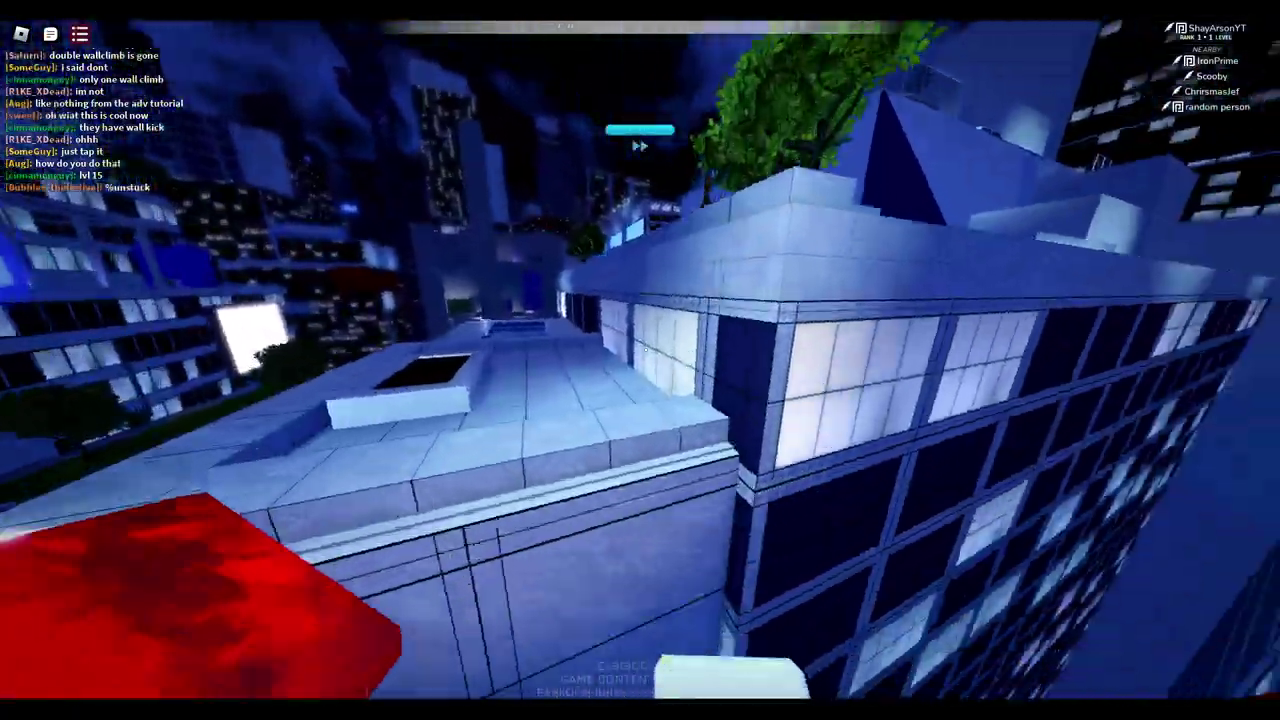
key("space")
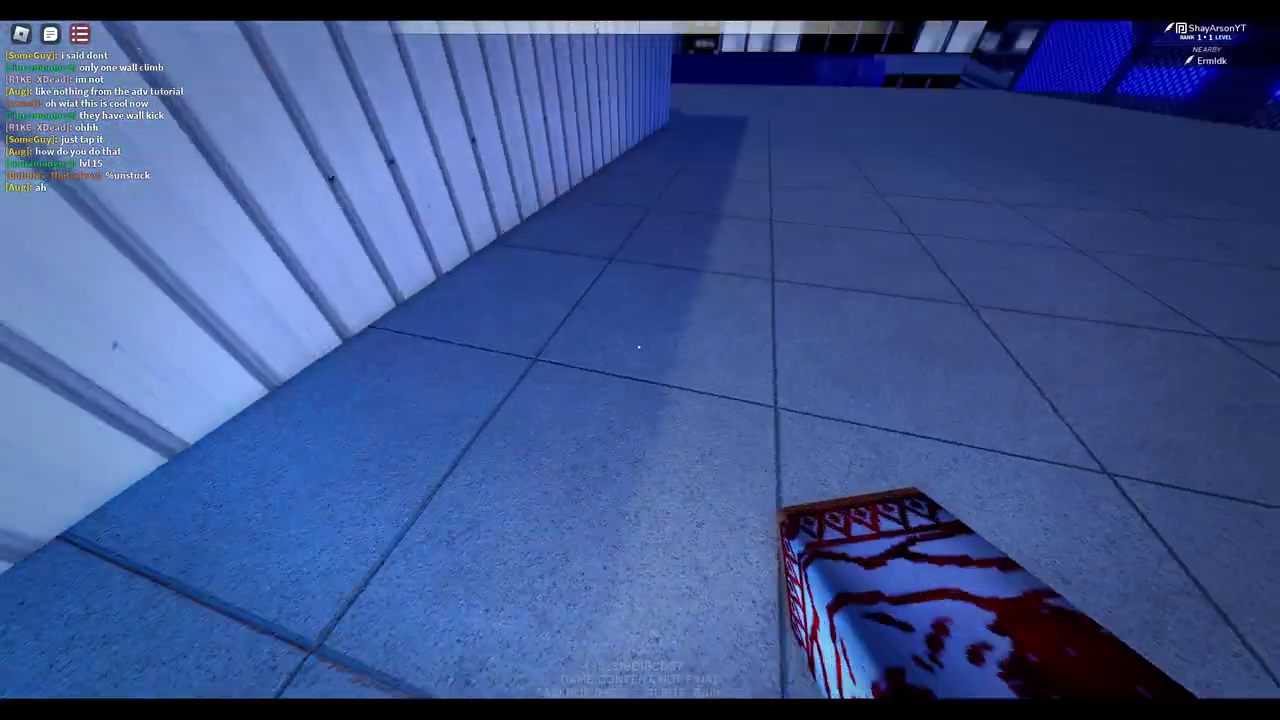
key("space")
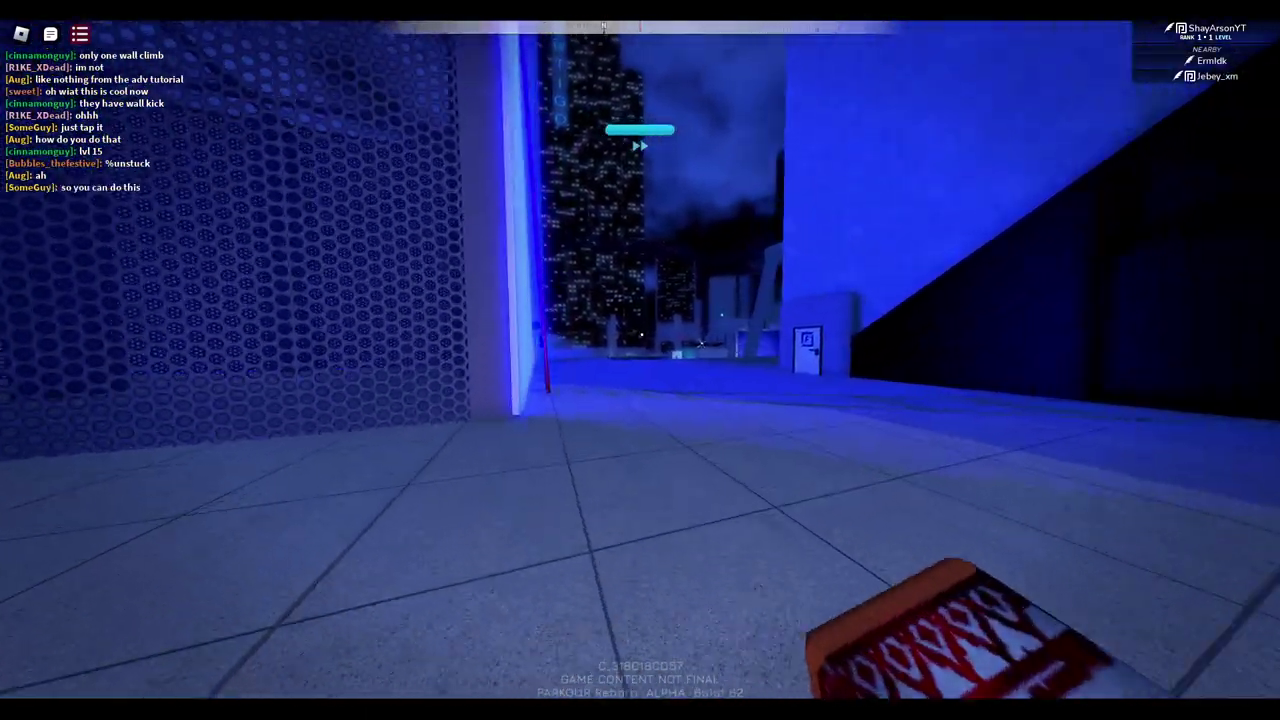
key("w")
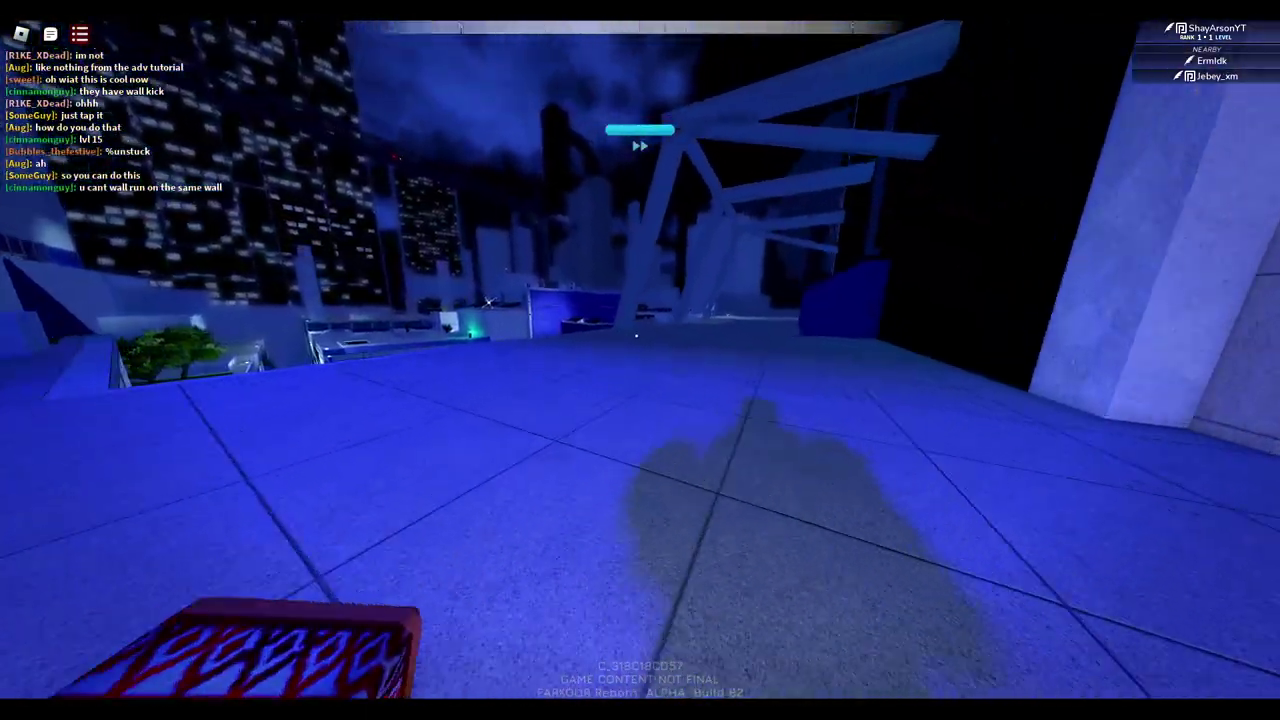
key("w")
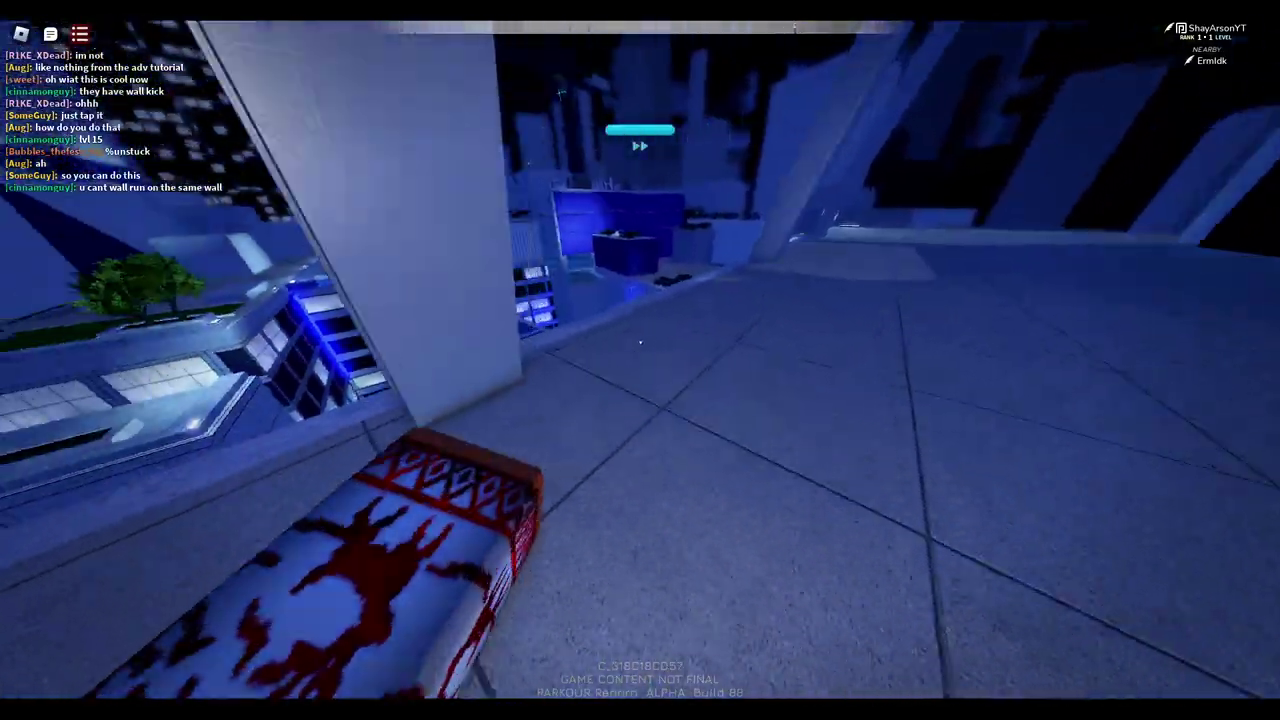
key("w")
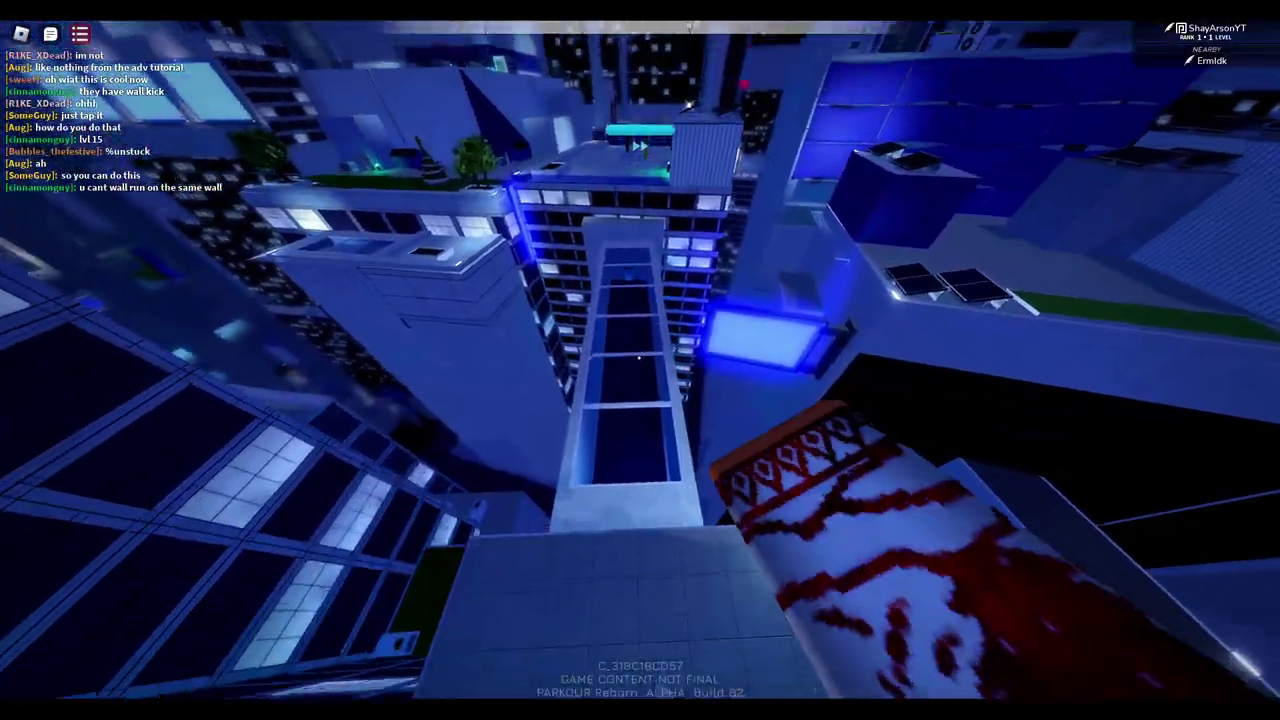
key("w")
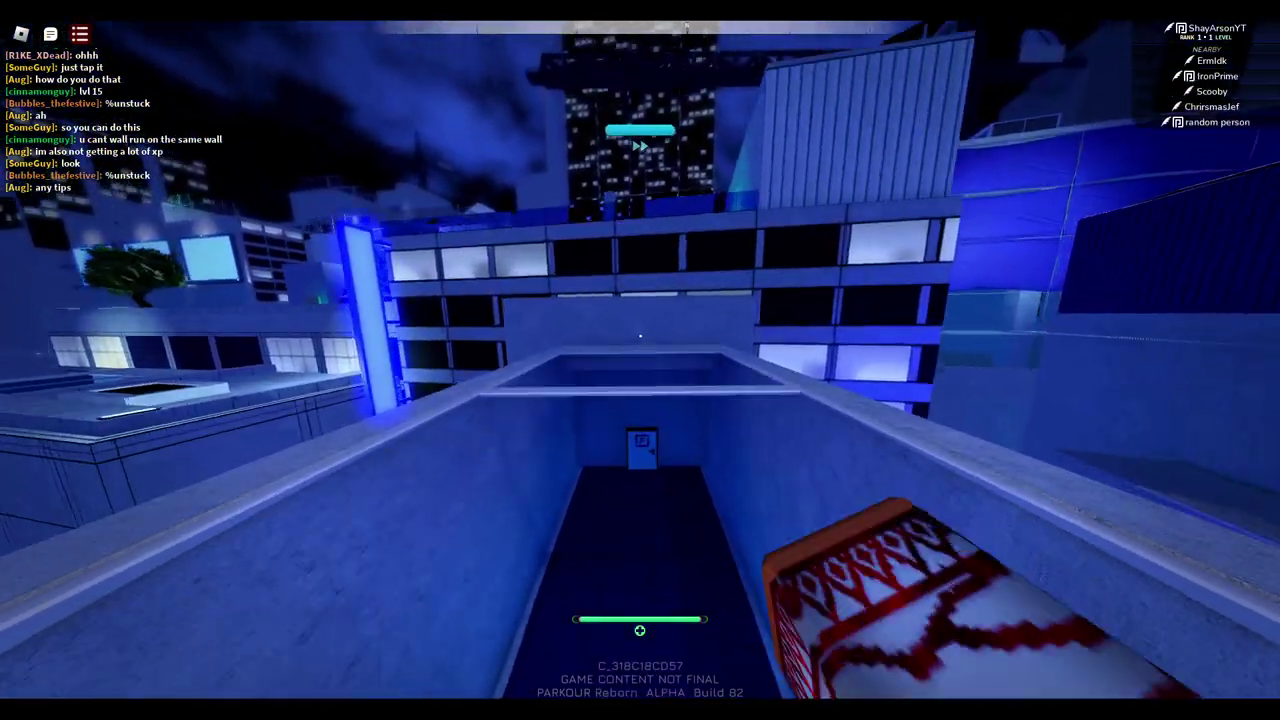
Wall-run onto the rooftop past the door, climb the white block, then drop toward the railing
key("w")
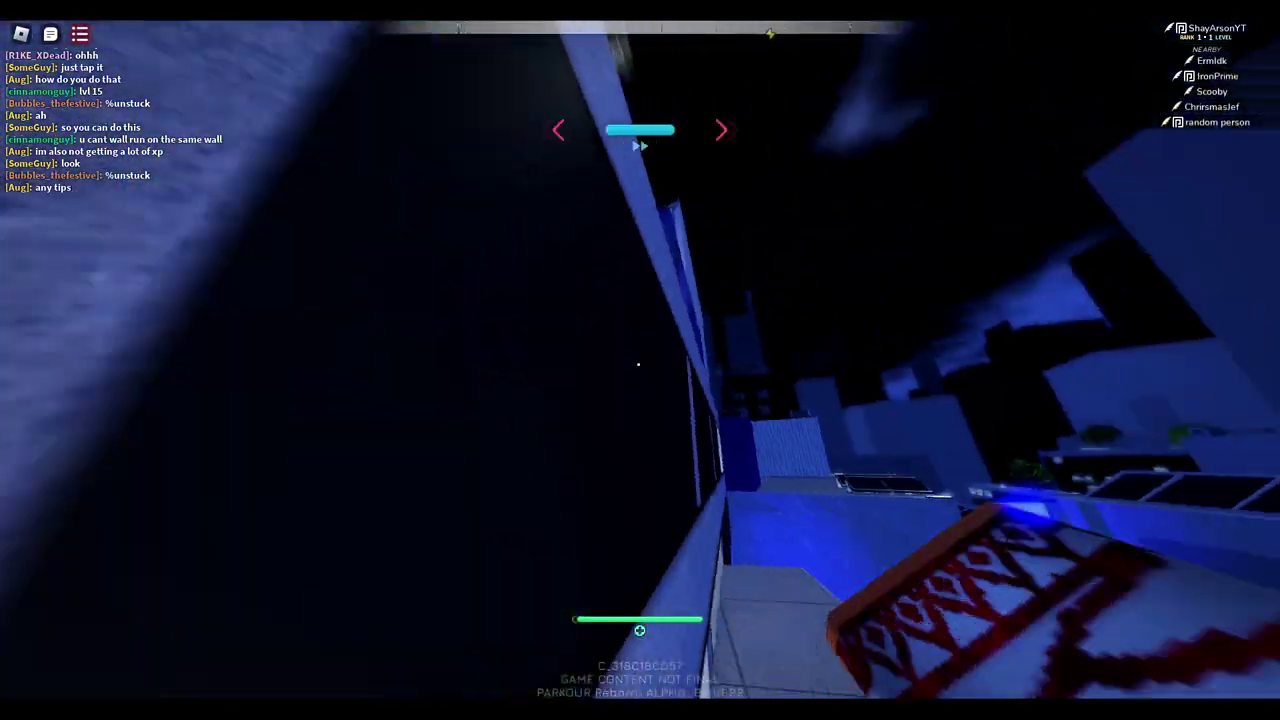
key("w")
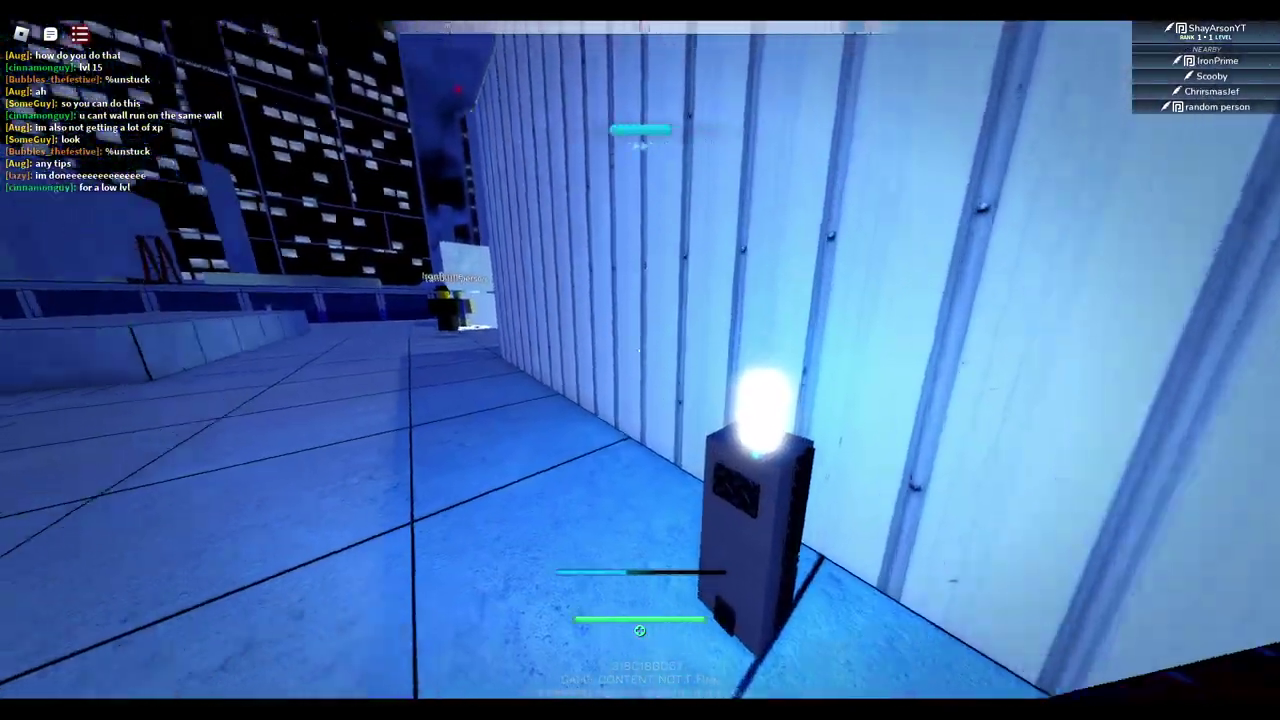
key("w")
key("w")
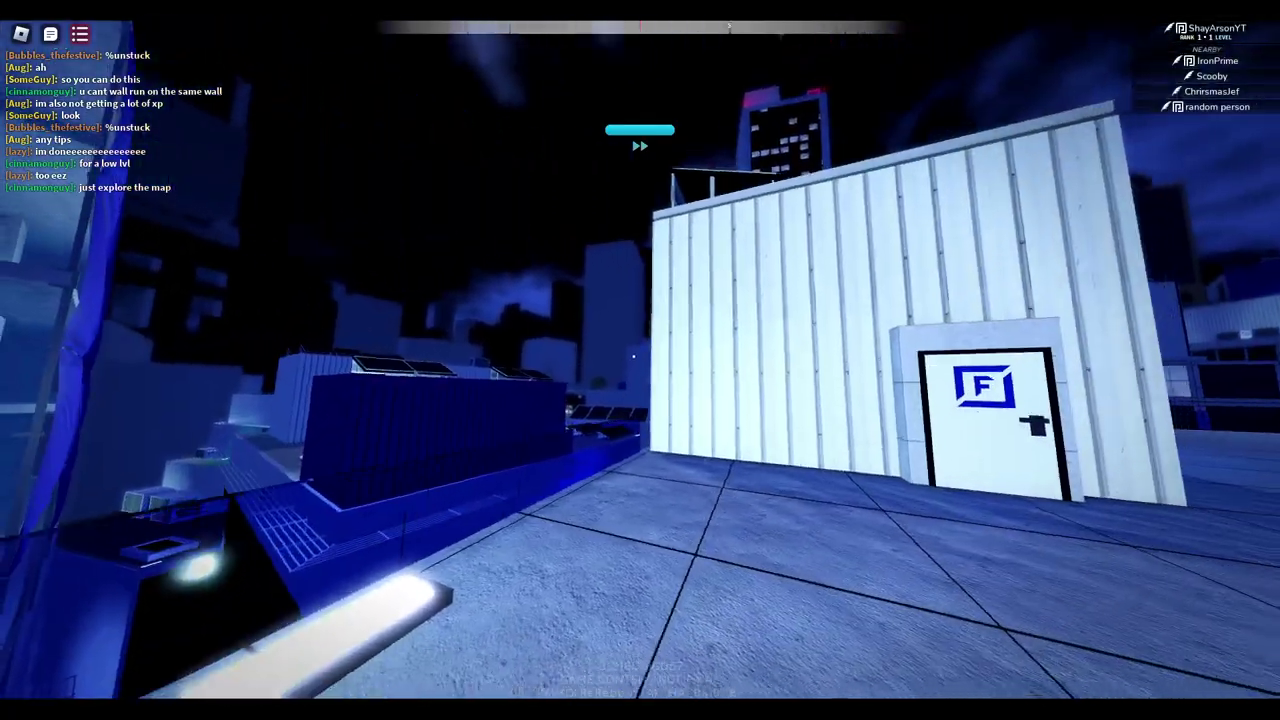
key("w")
key("w")
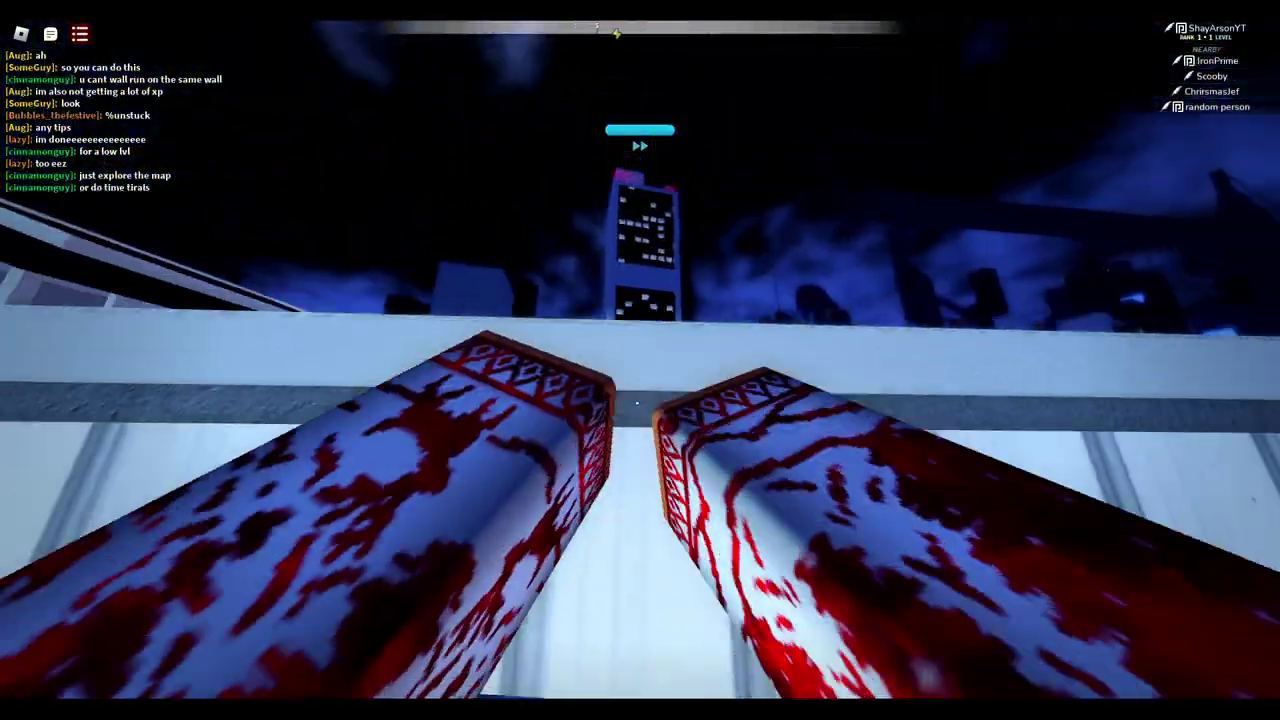
key("w")
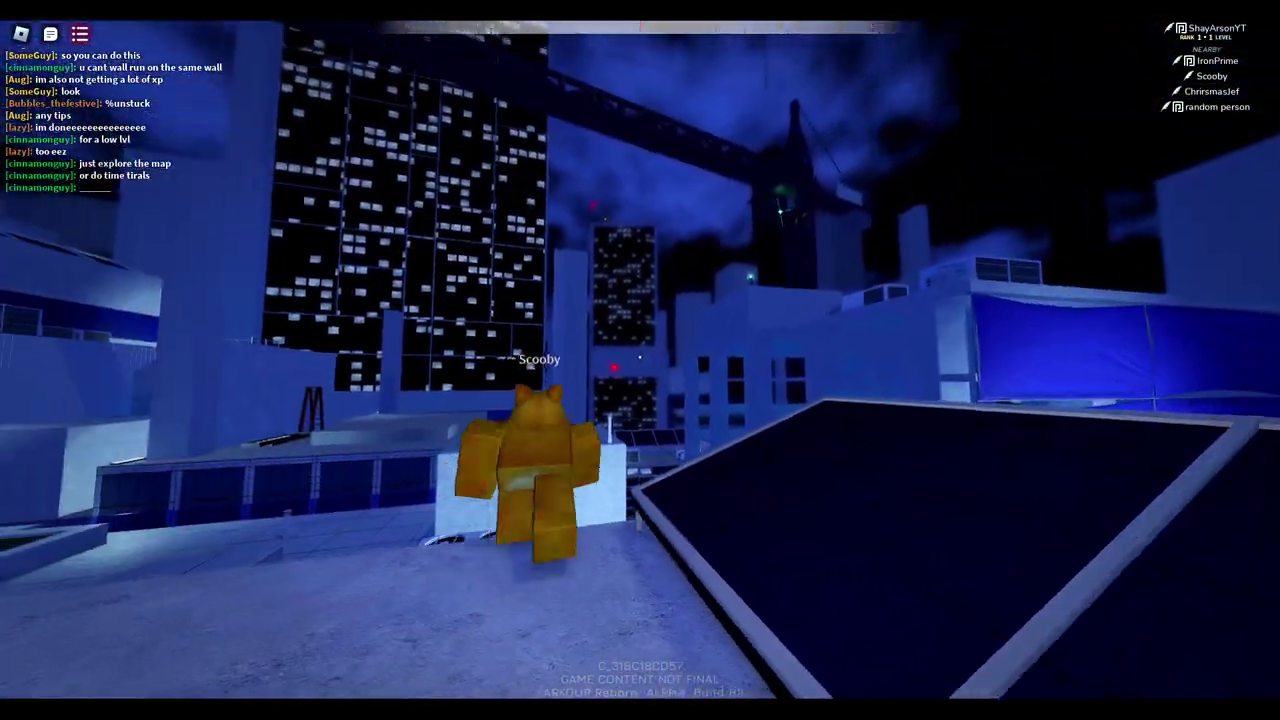
key("w")
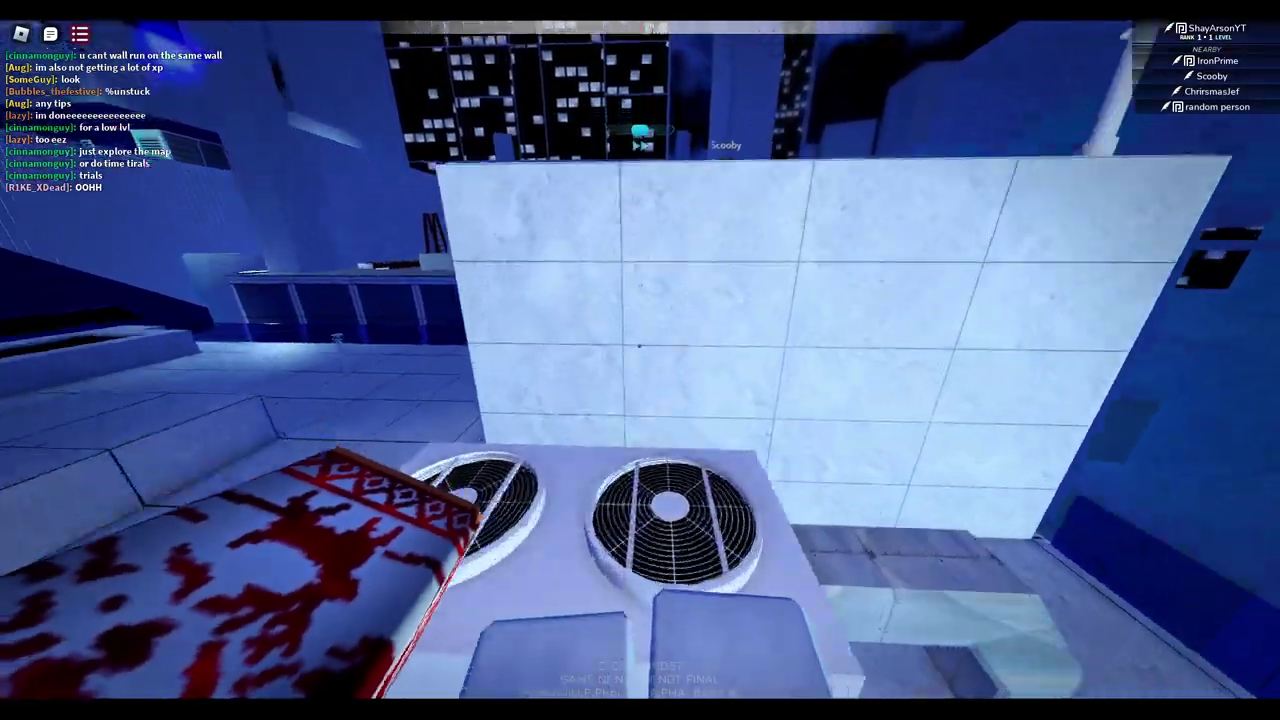
key("w")
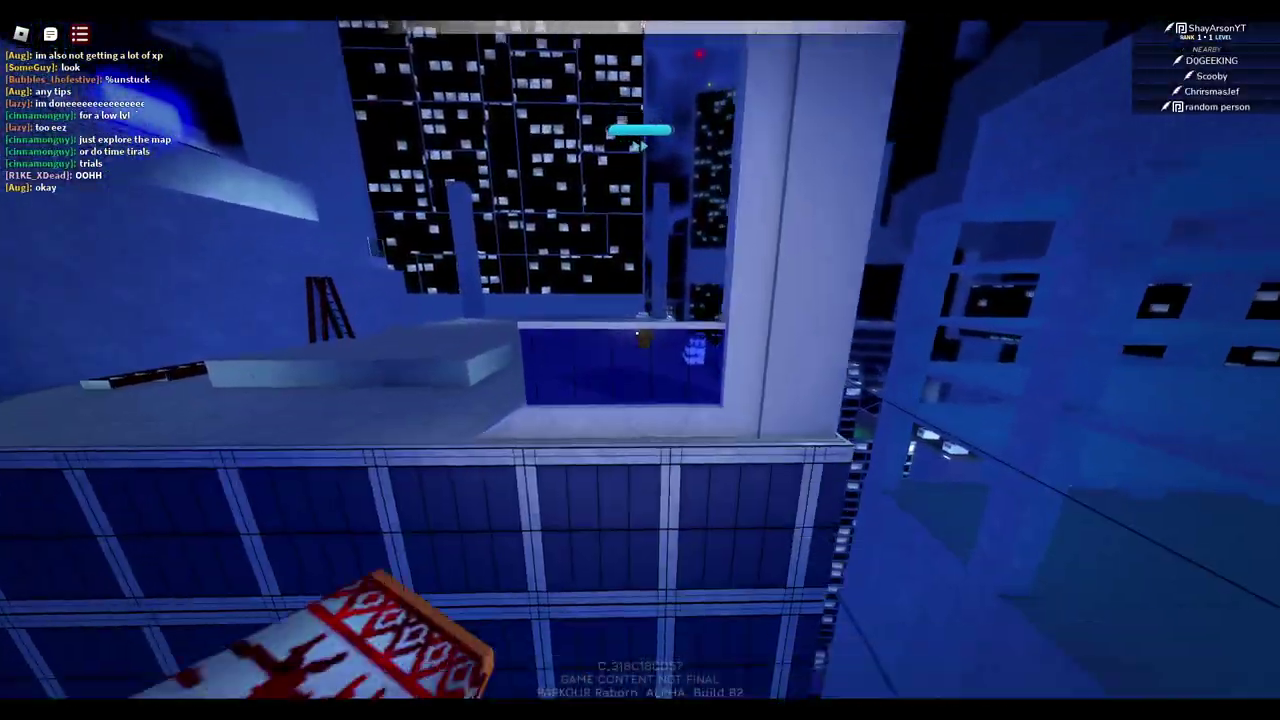
key("w")
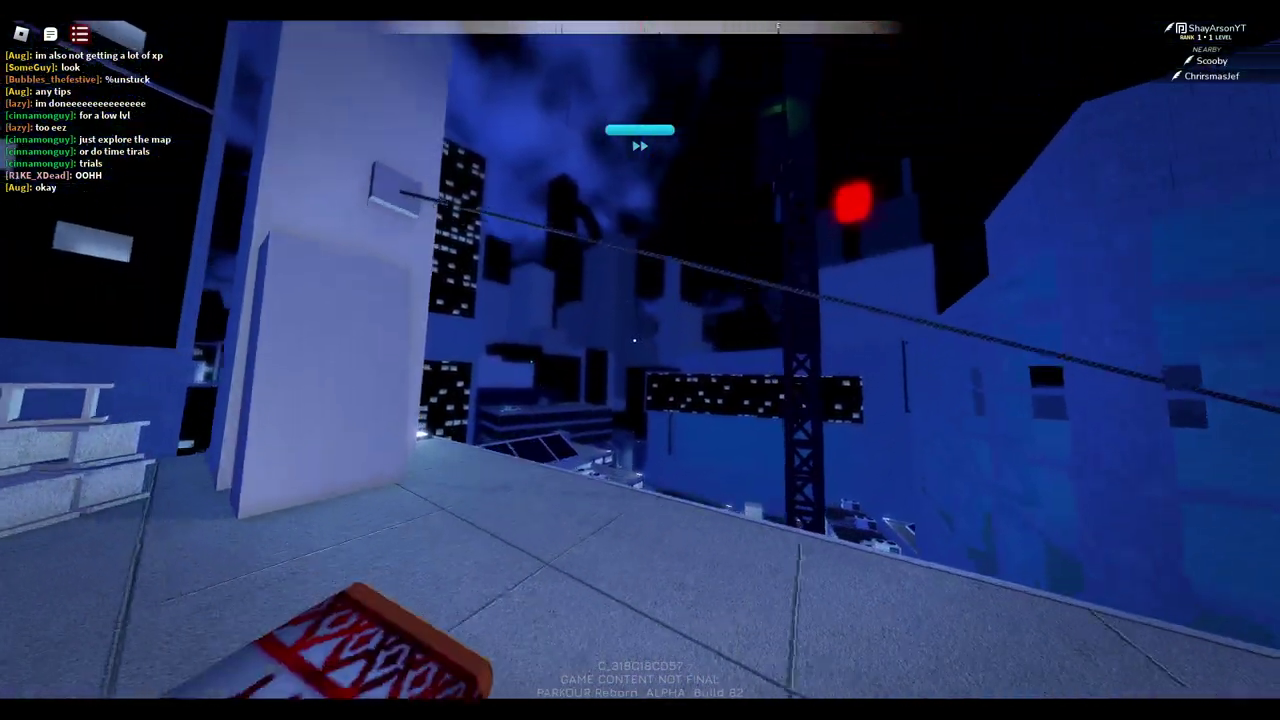
Wall-run along two buildings toward the crane, then leap at the blue building and fall
key("w")
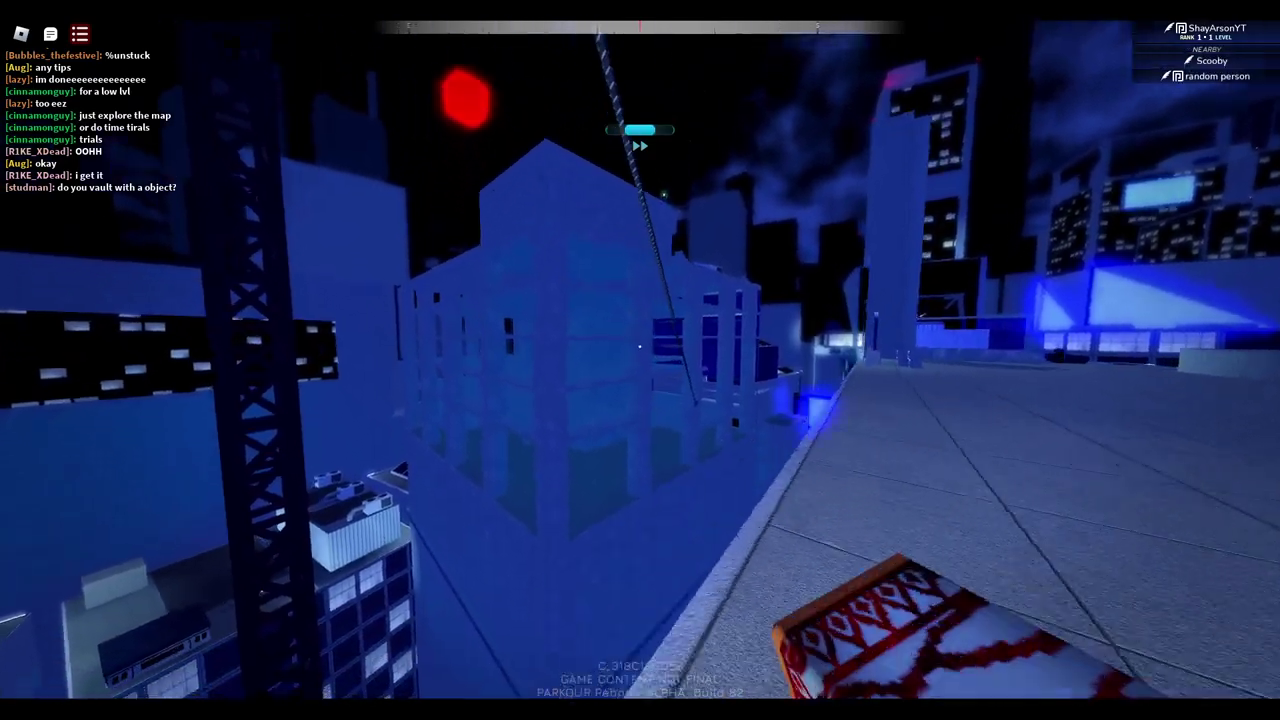
key("w")
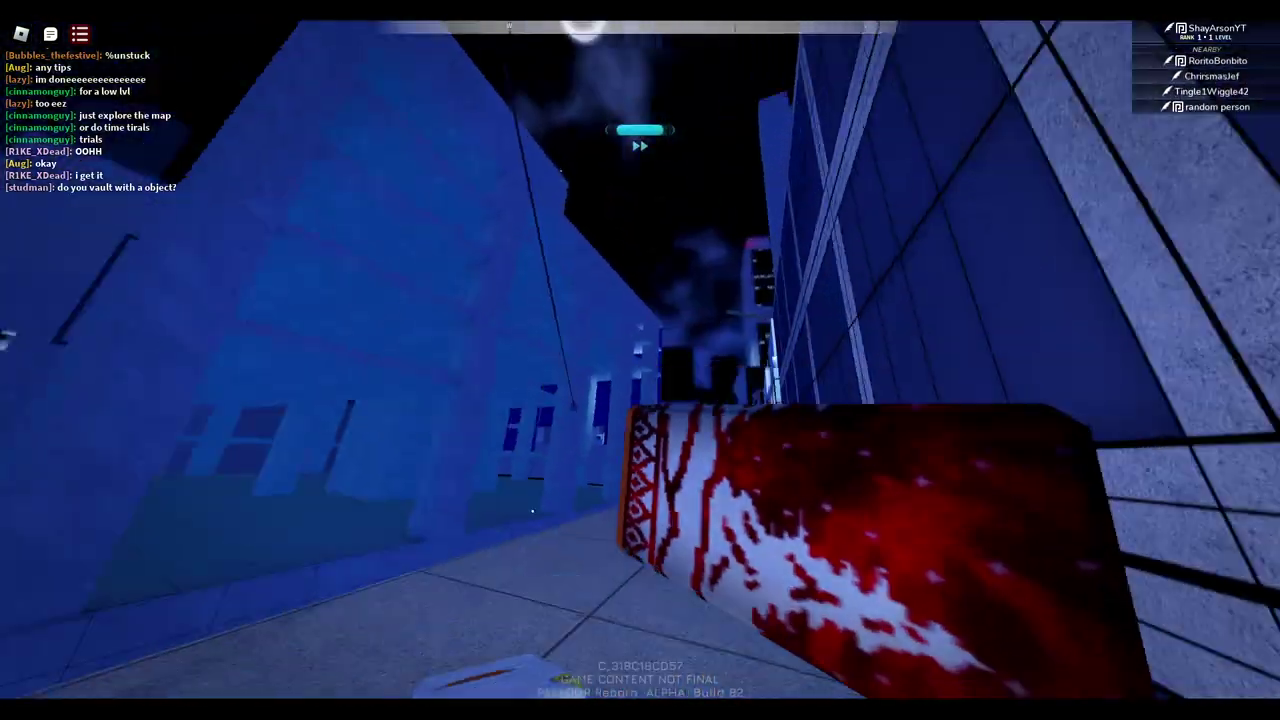
key("w")
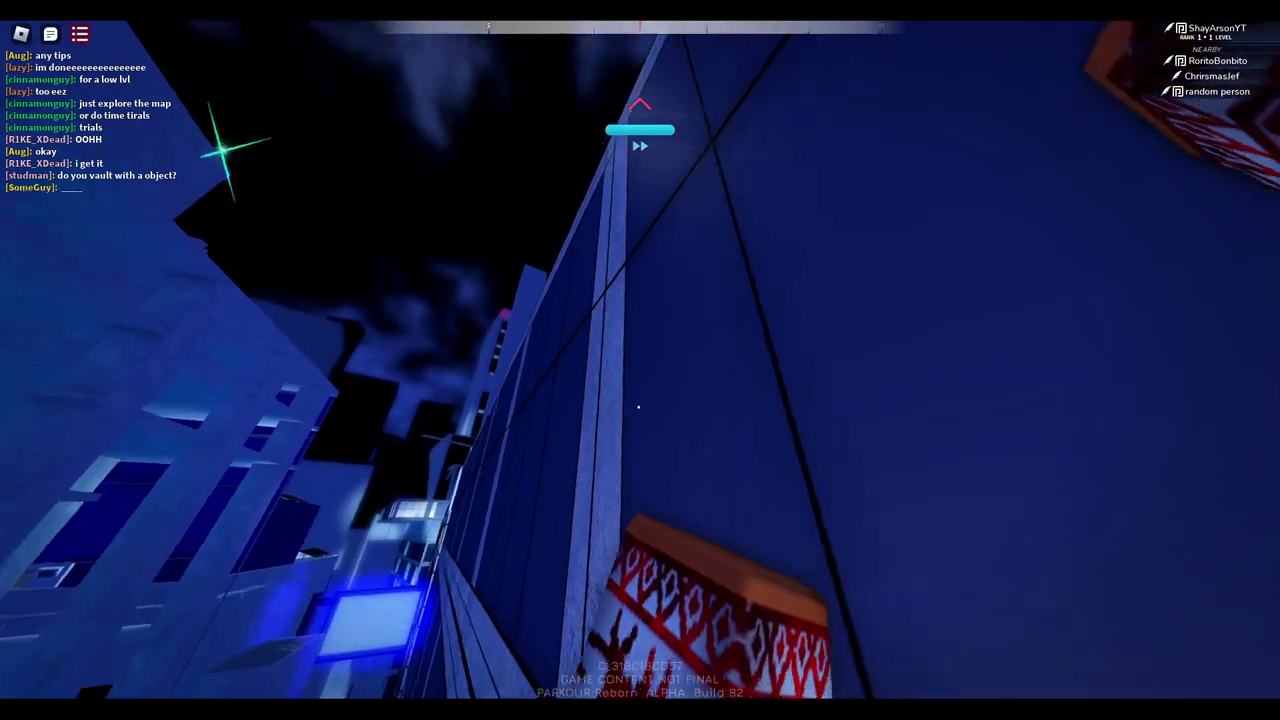
key("w")
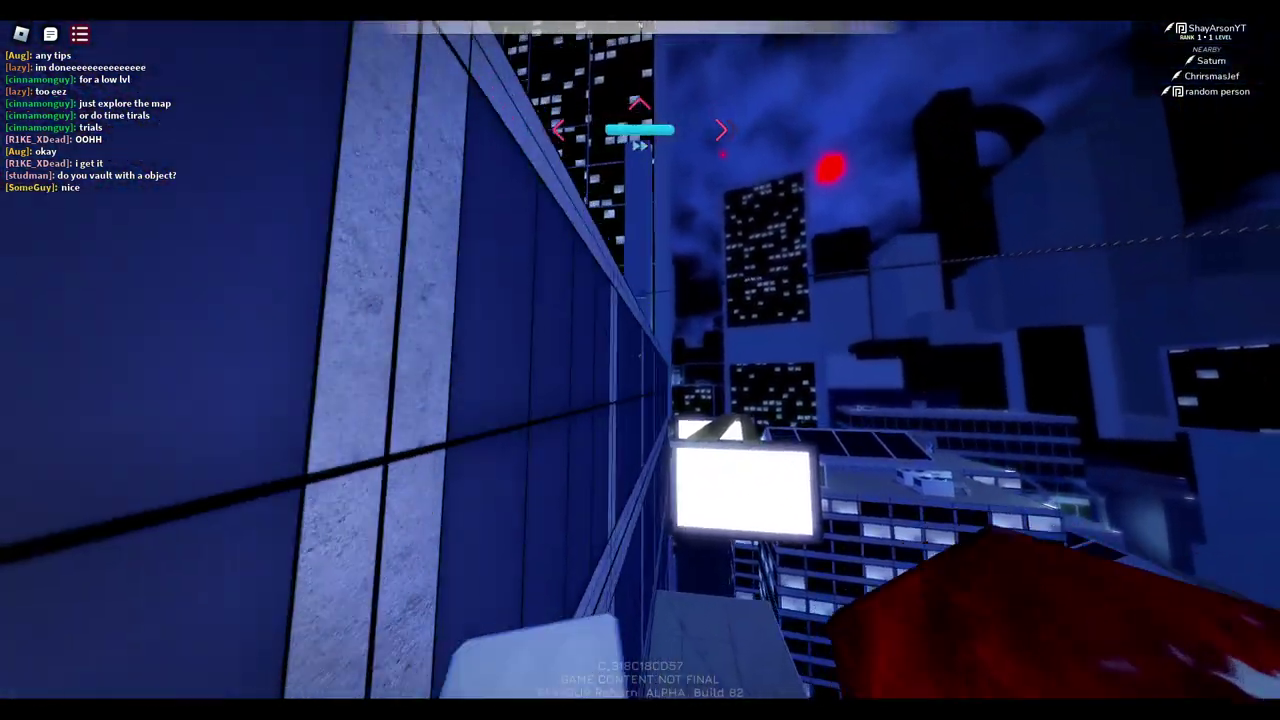
key("w")
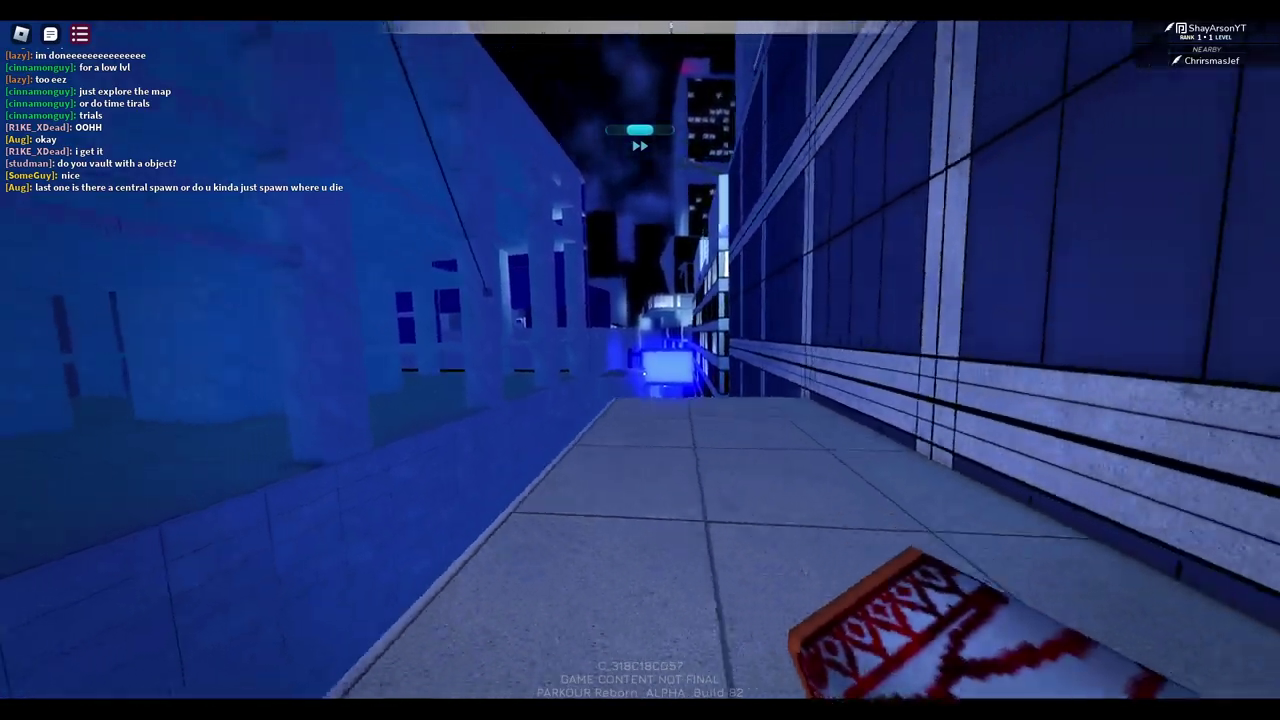
key("w")
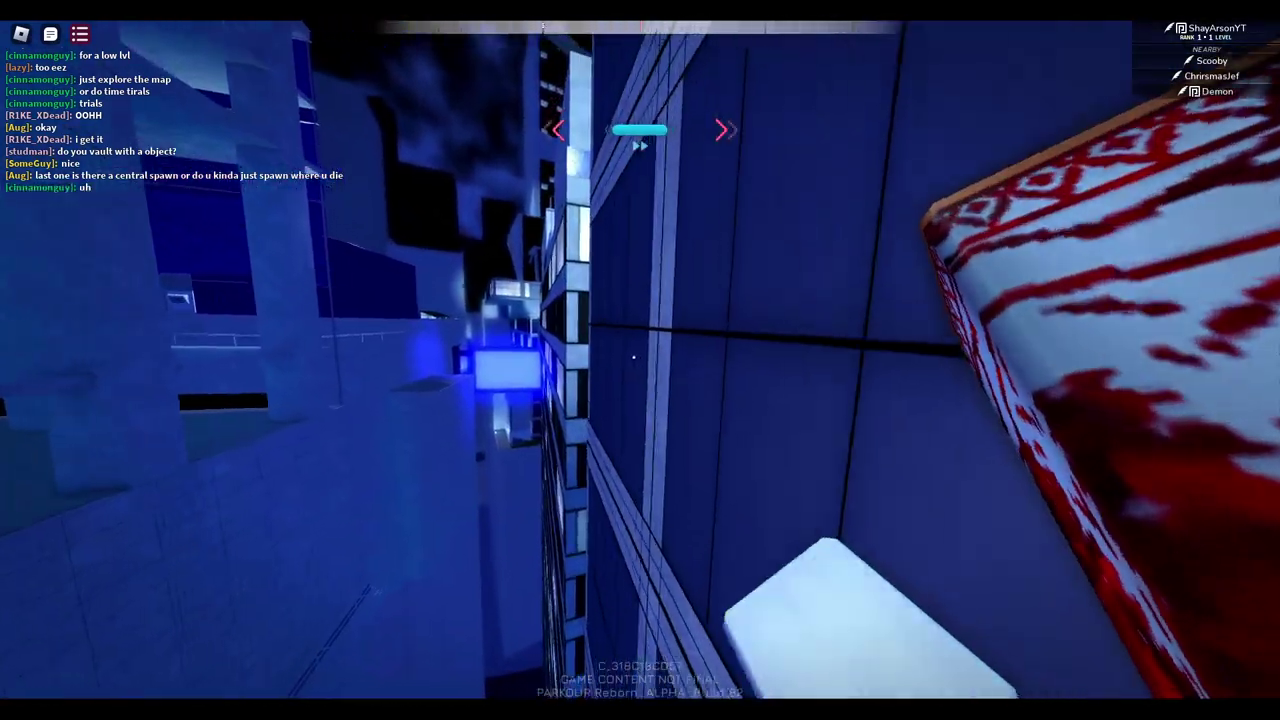
key("w")
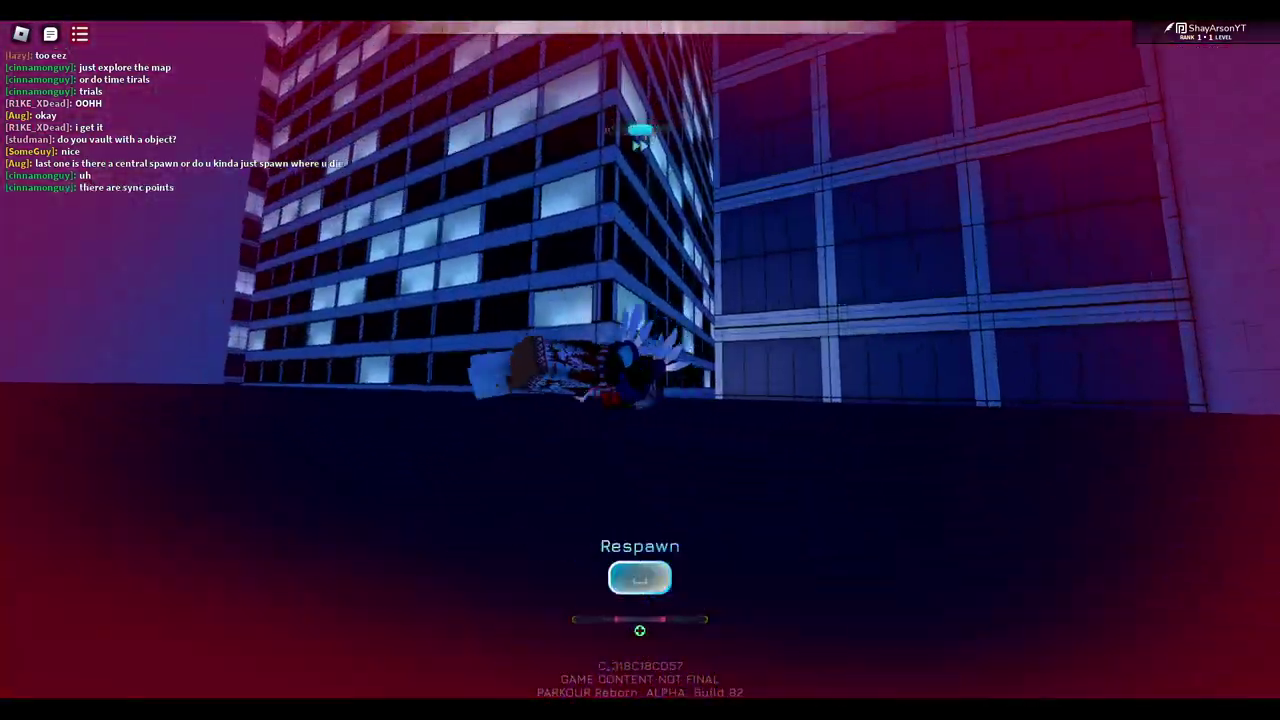
Run past the light post, vault the low concrete block, and cross to the ledge
key("w")
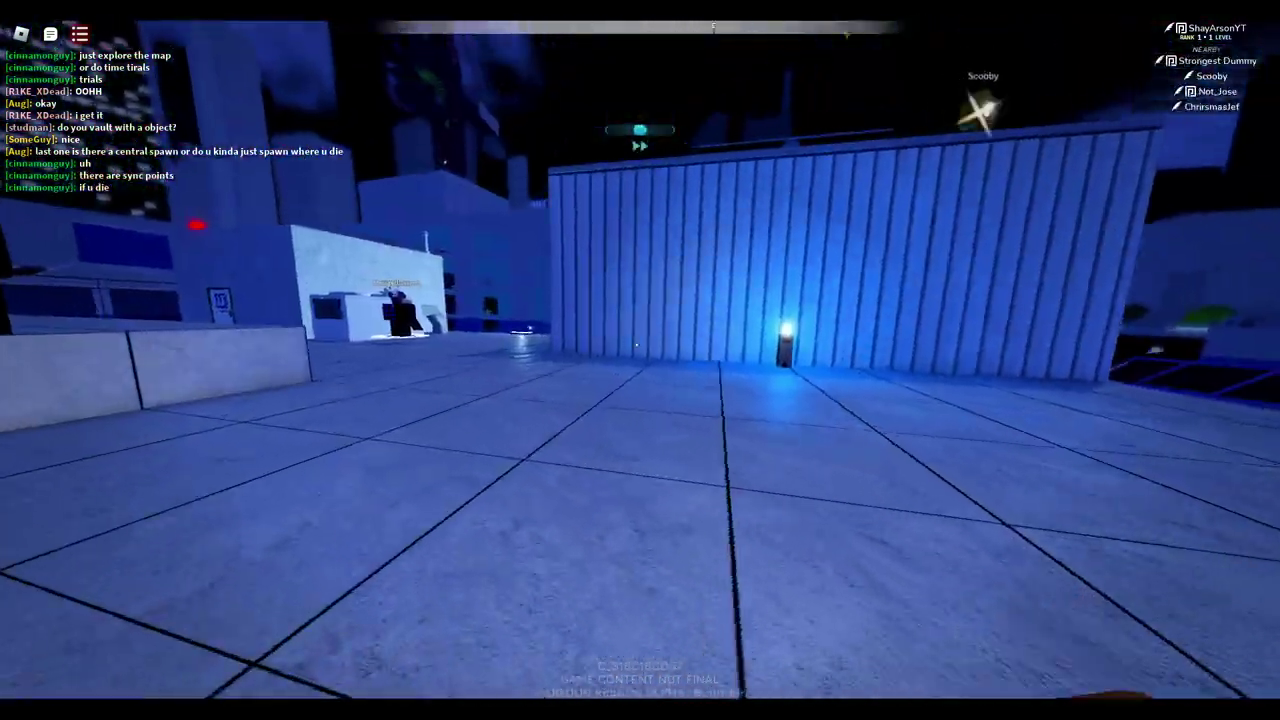
key("w")
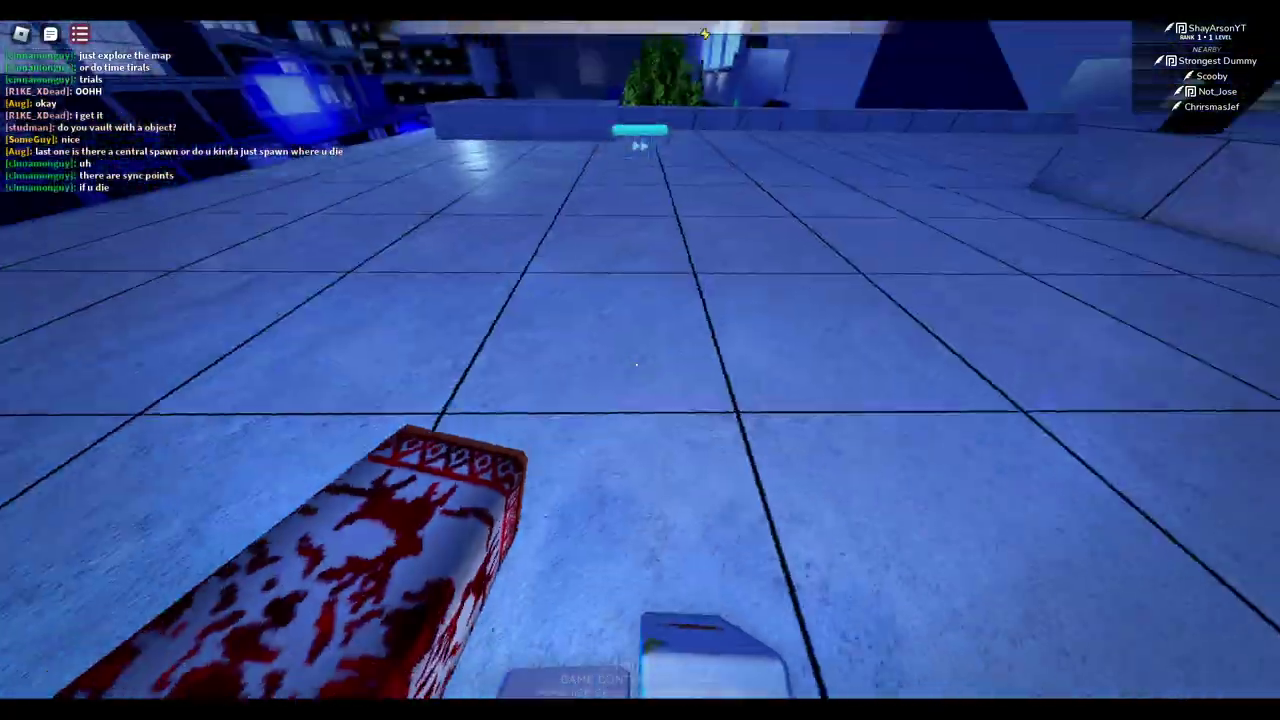
key("w")
key("w")
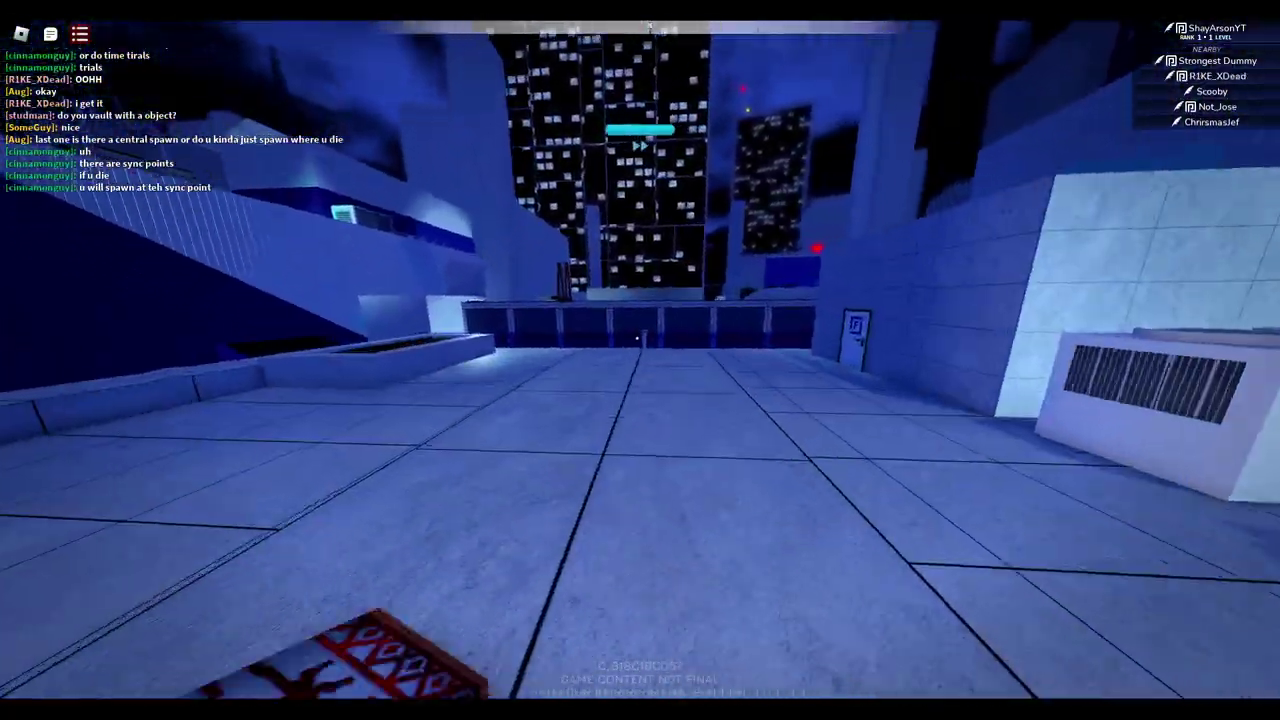
key("w")
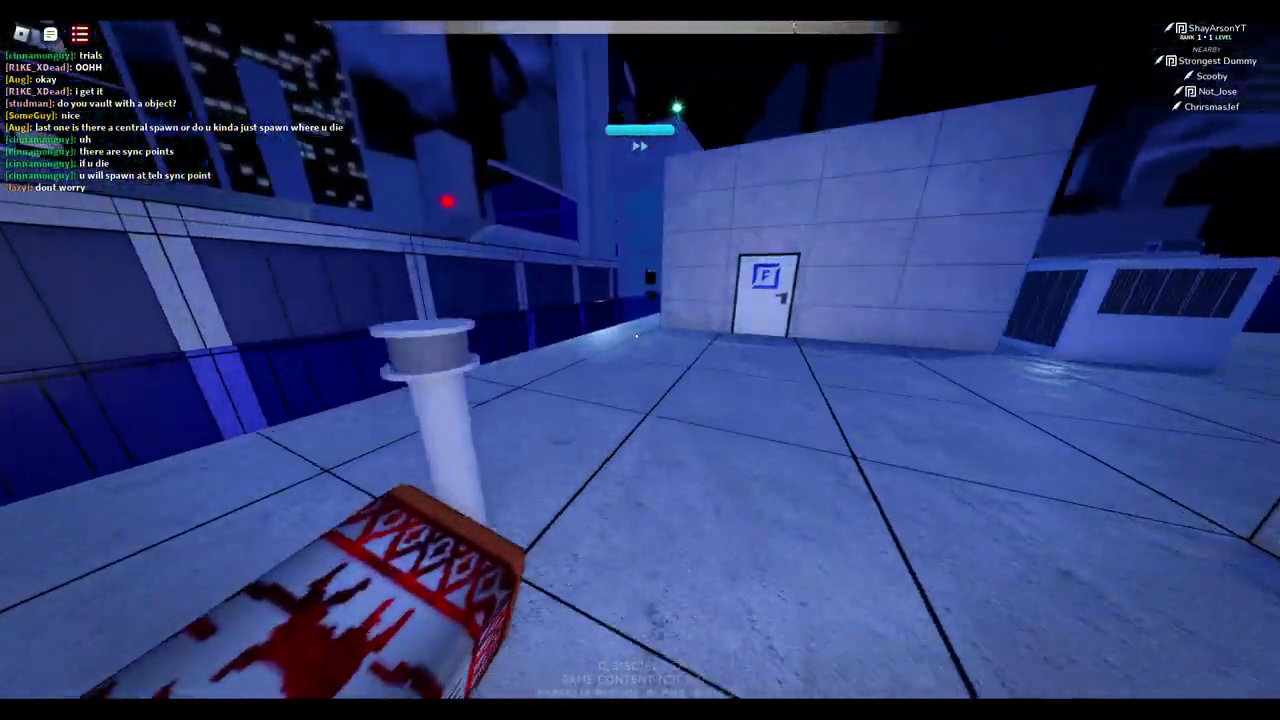
key("w")
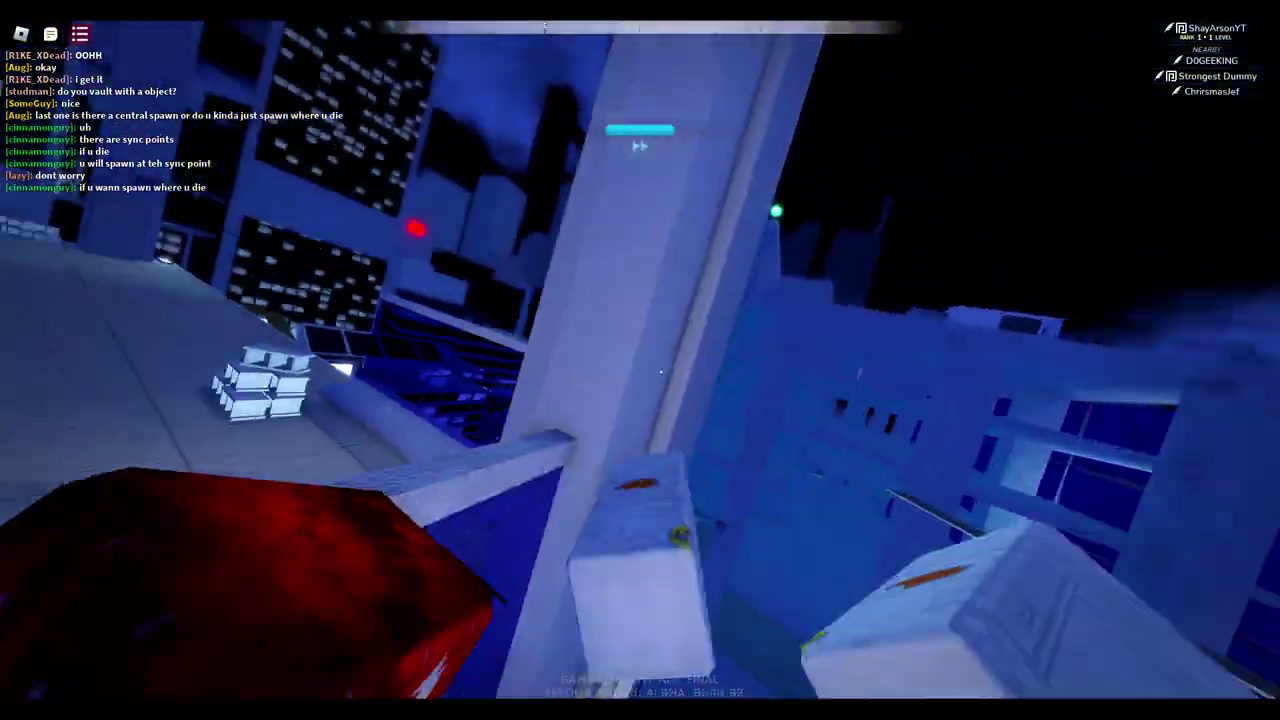
key("w")
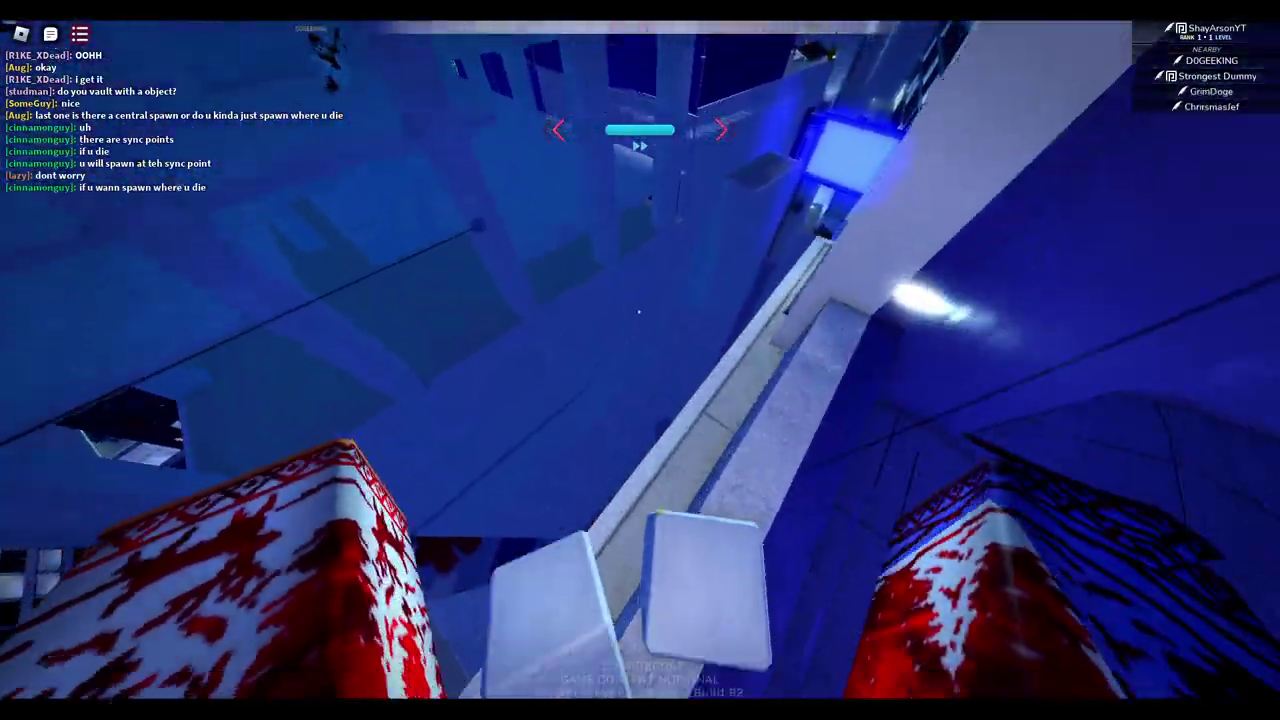
key("w")
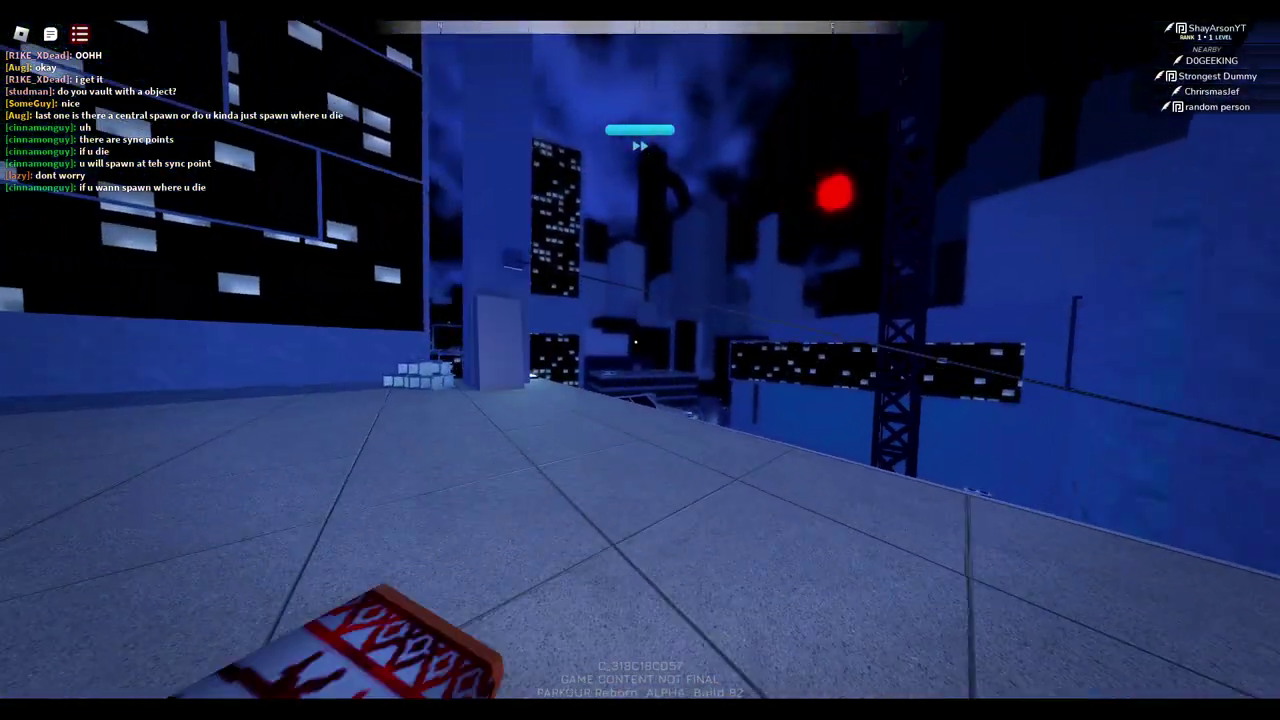
Drop into the narrow gap, climb out, and move through the dim blue room
key("w")
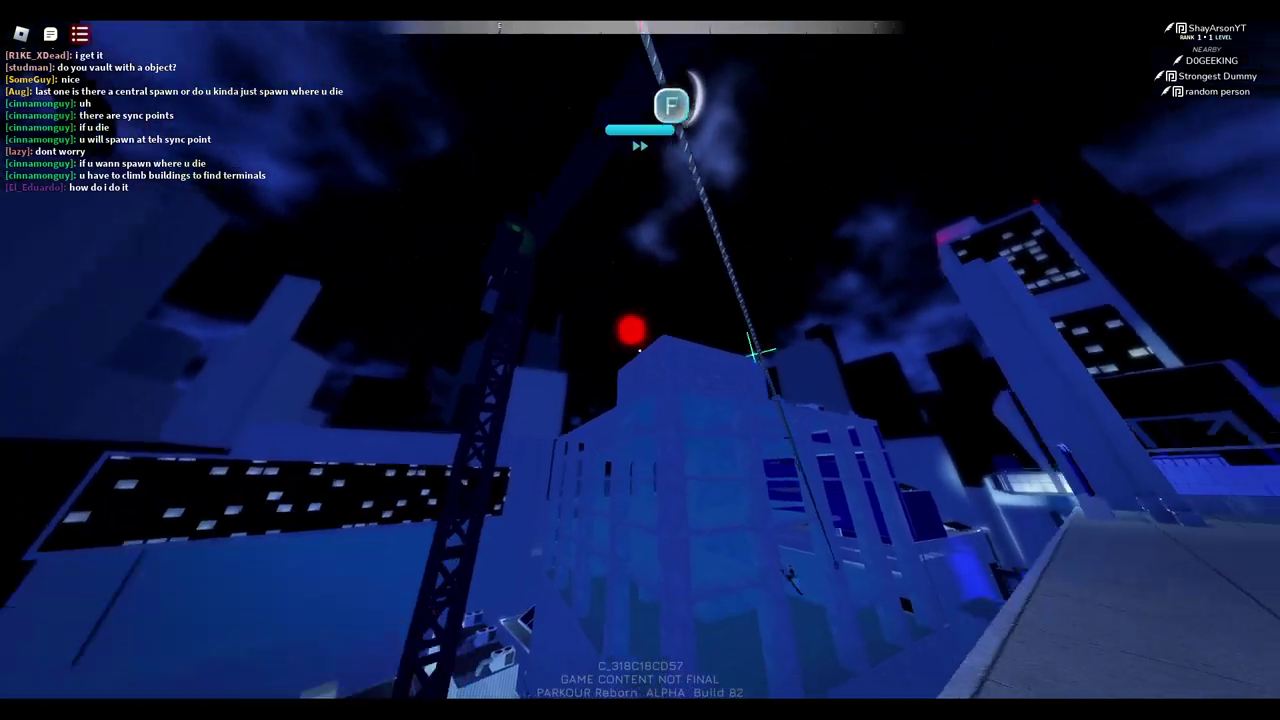
key("w")
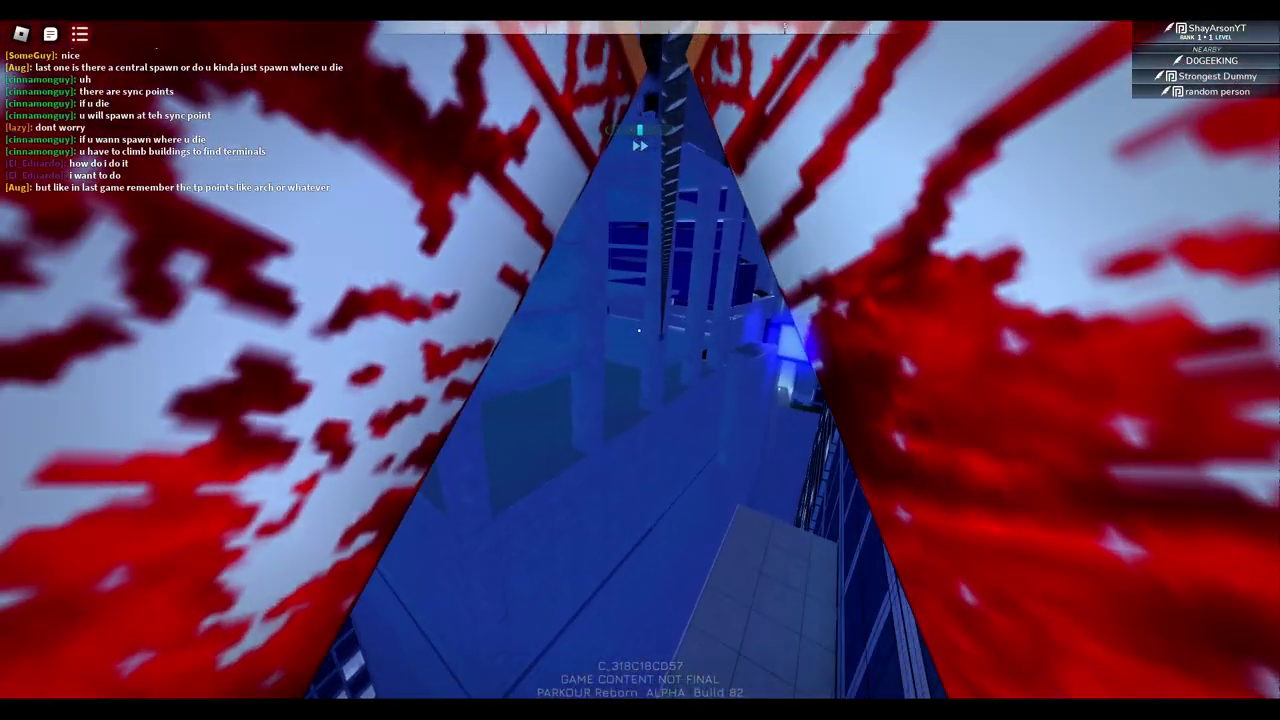
key("w")
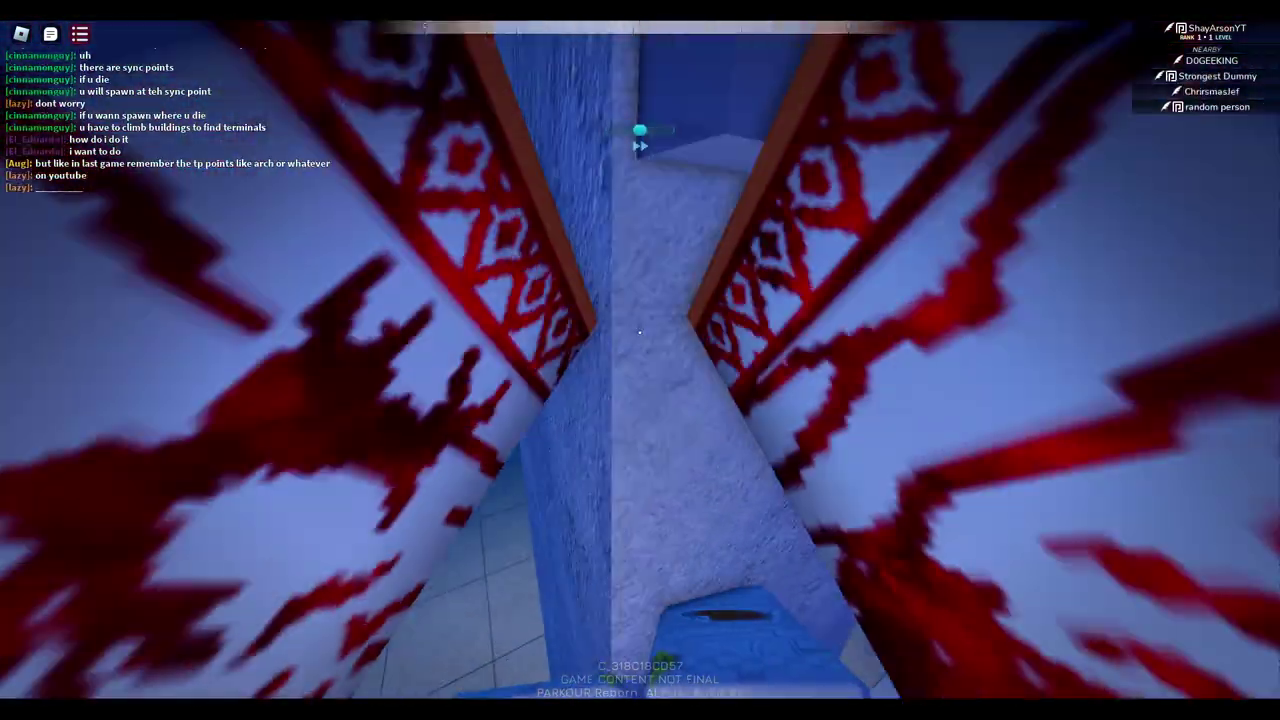
key("w")
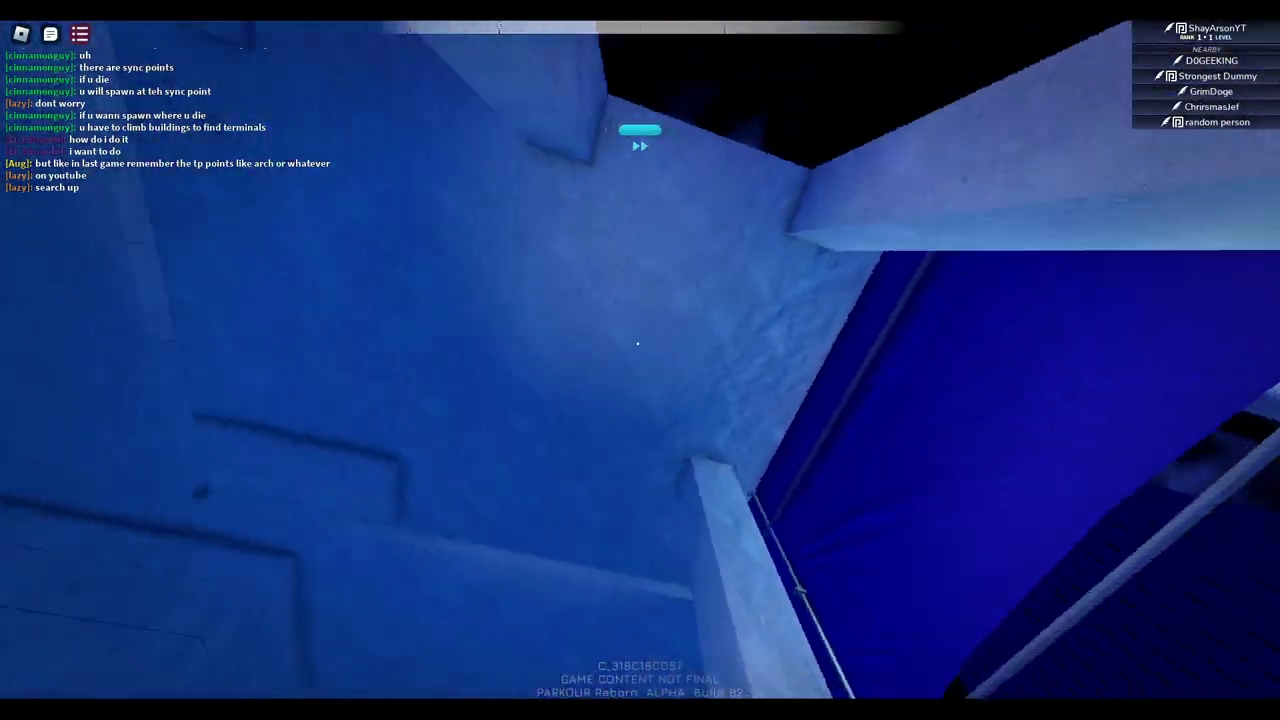
key("w")
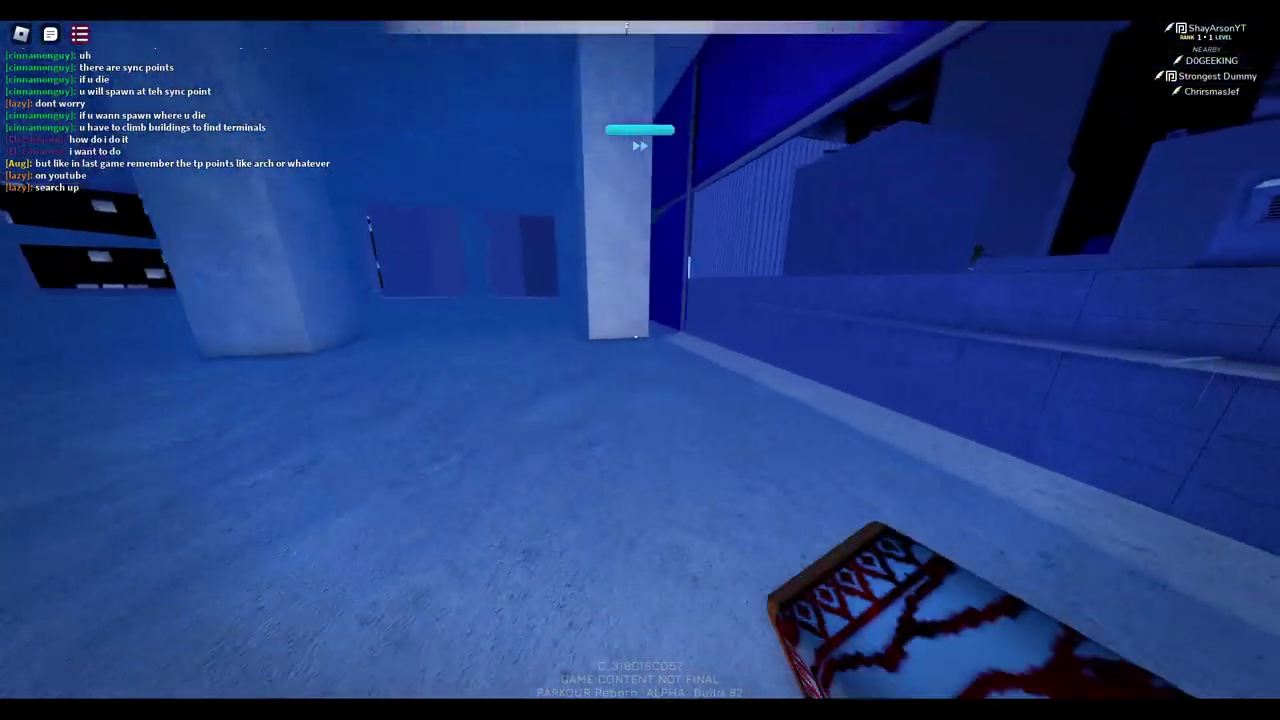
Wall-run along the panelled wall and climb the pillar to the upper floor
key("w")
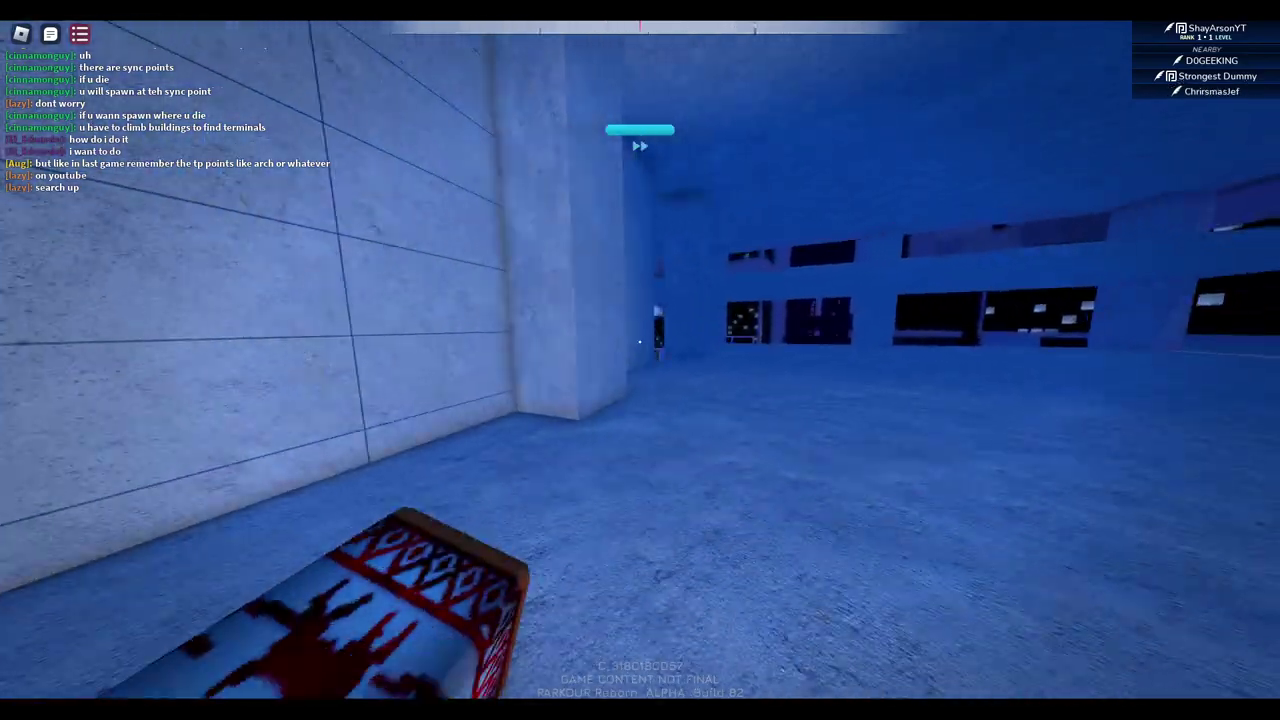
key("w")
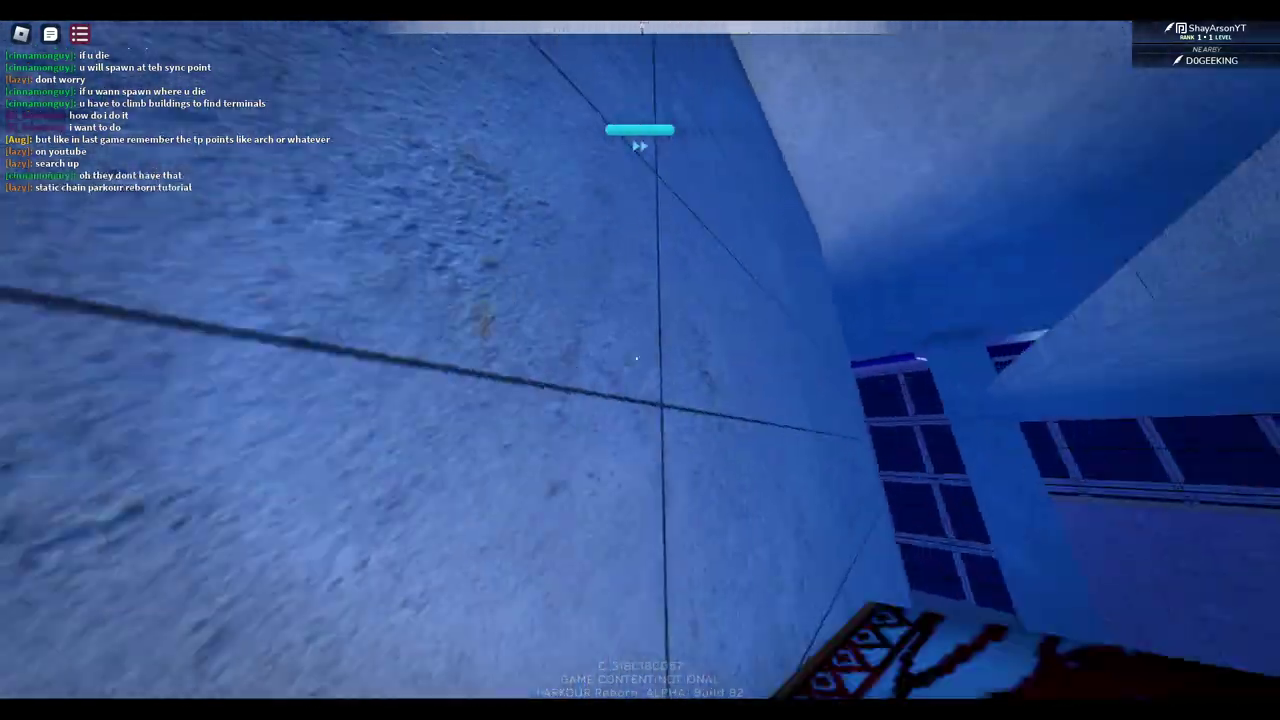
key("w")
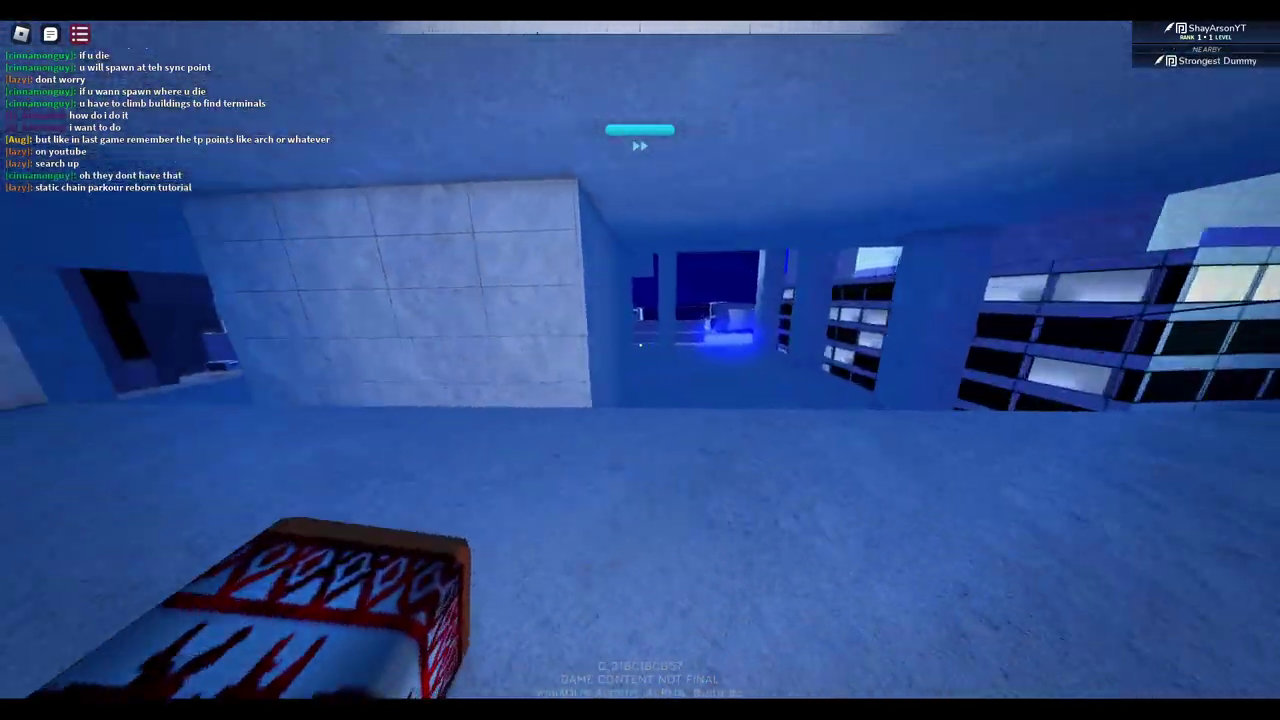
key("w")
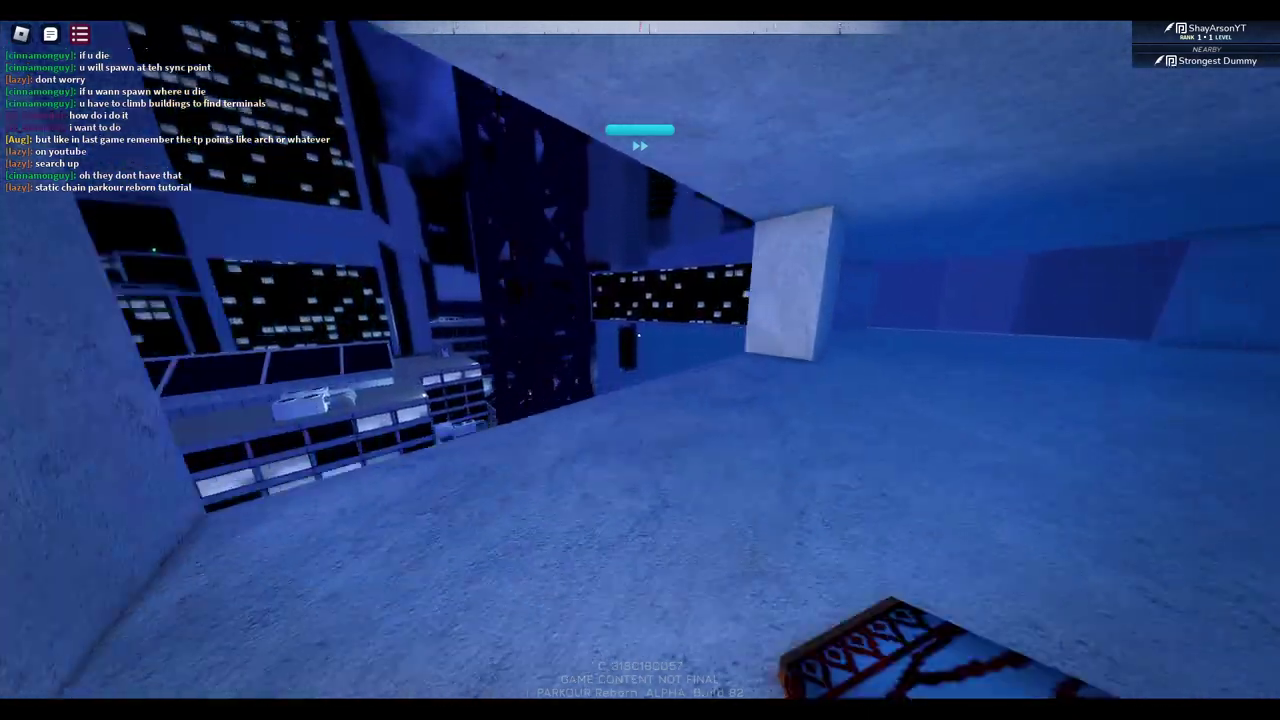
key("w")
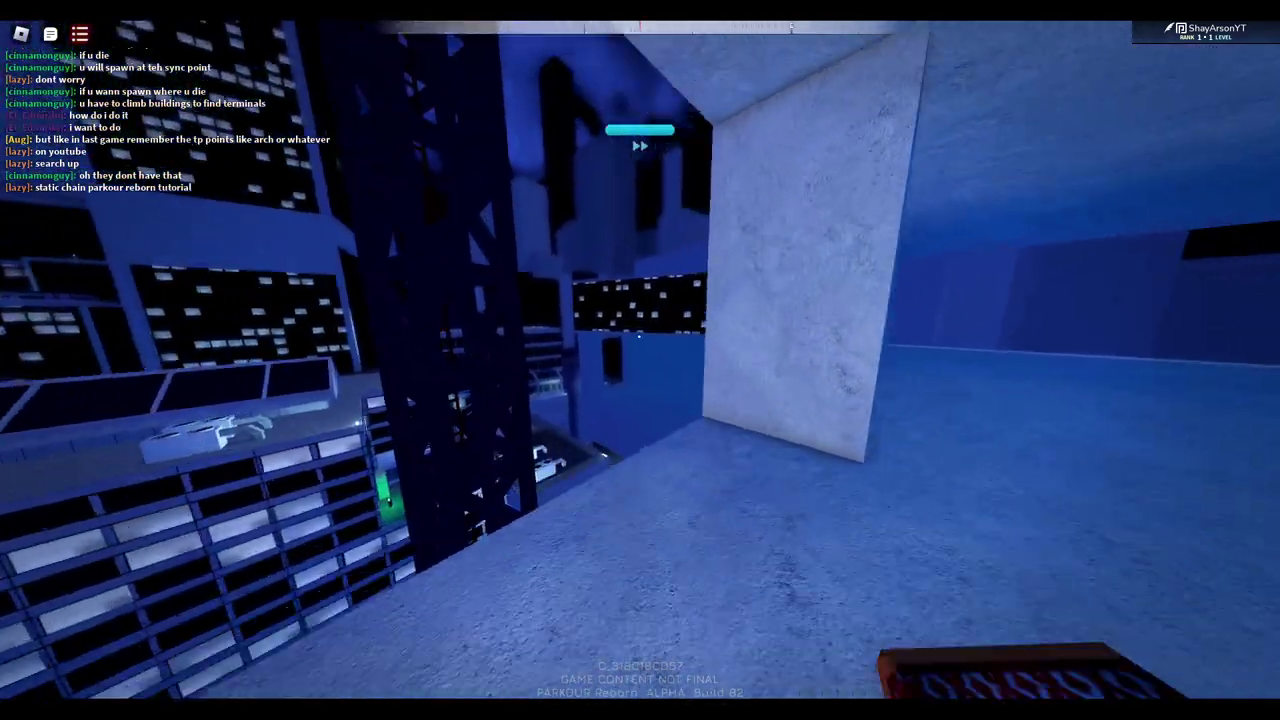
key("space")
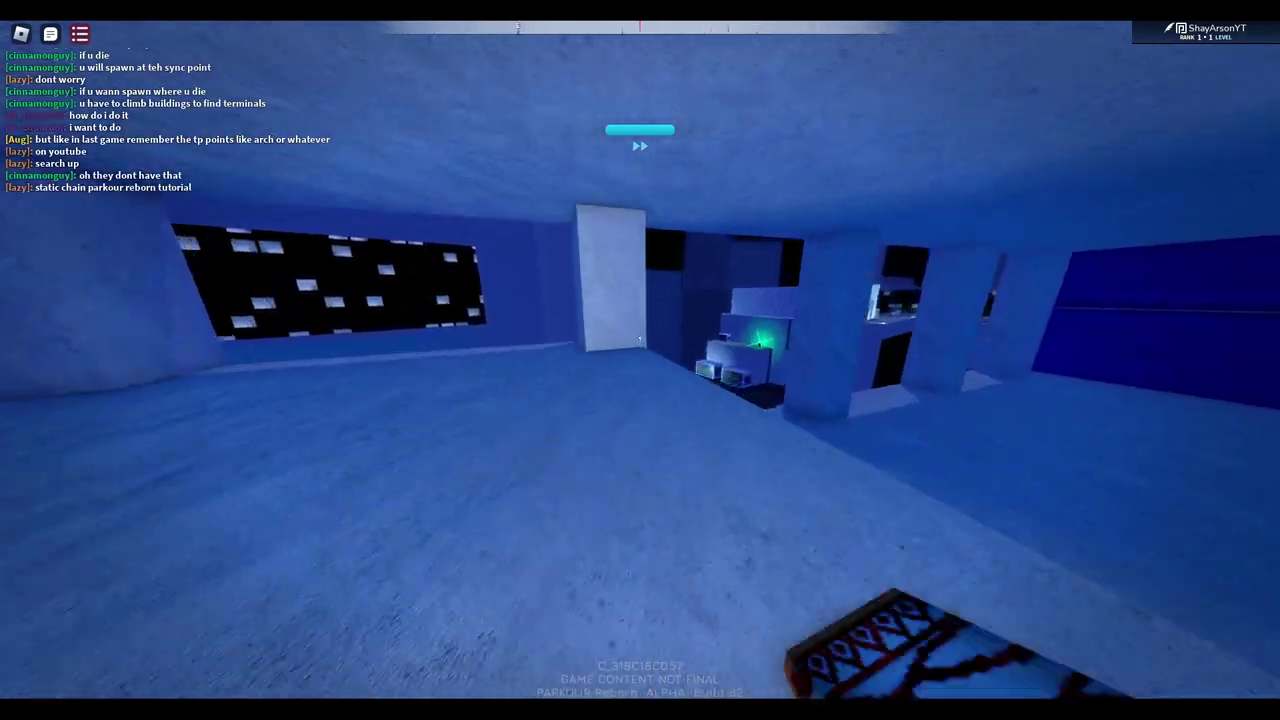
Climb a city-view ledge, drop through the wall opening, and run onto another rooftop
key("w")
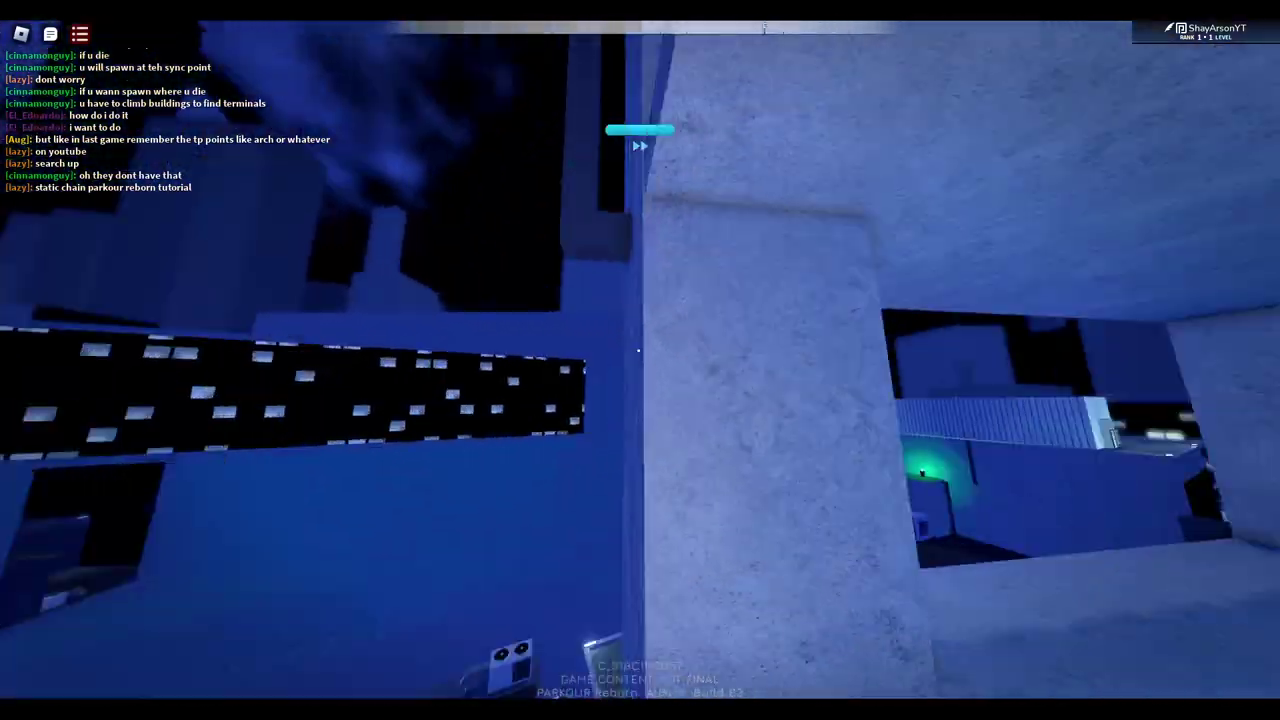
key("w")
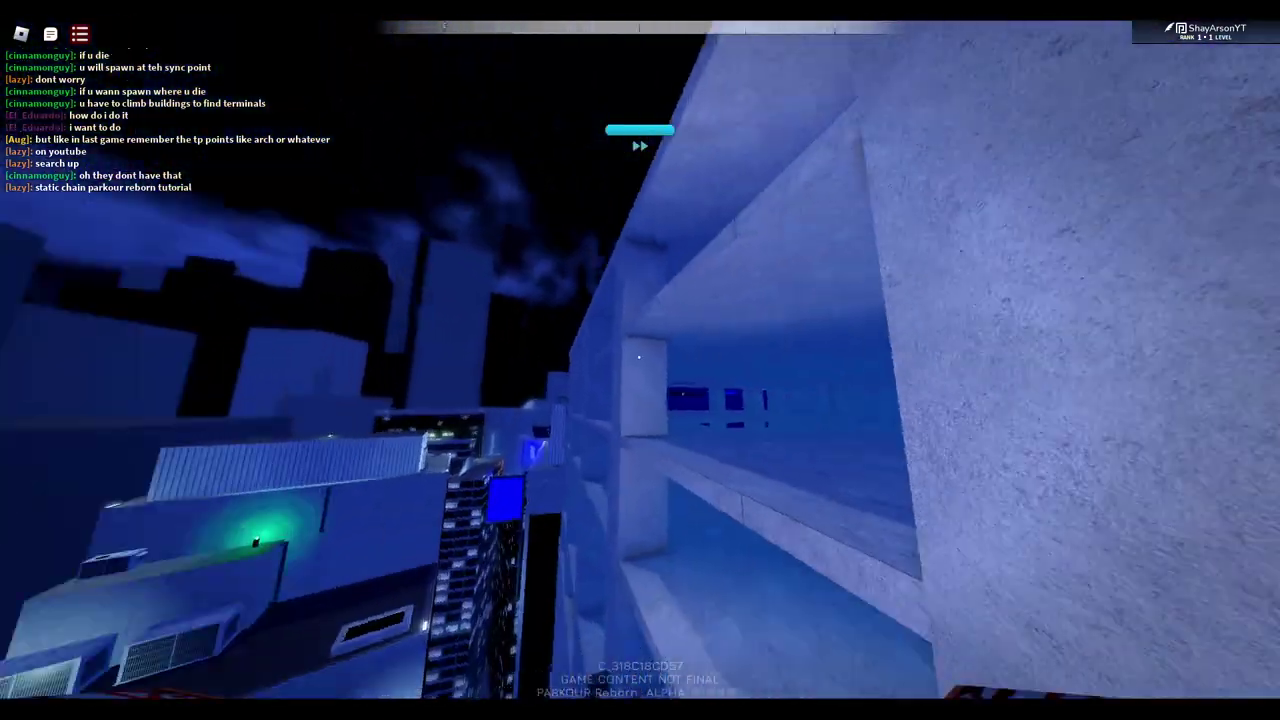
key("w")
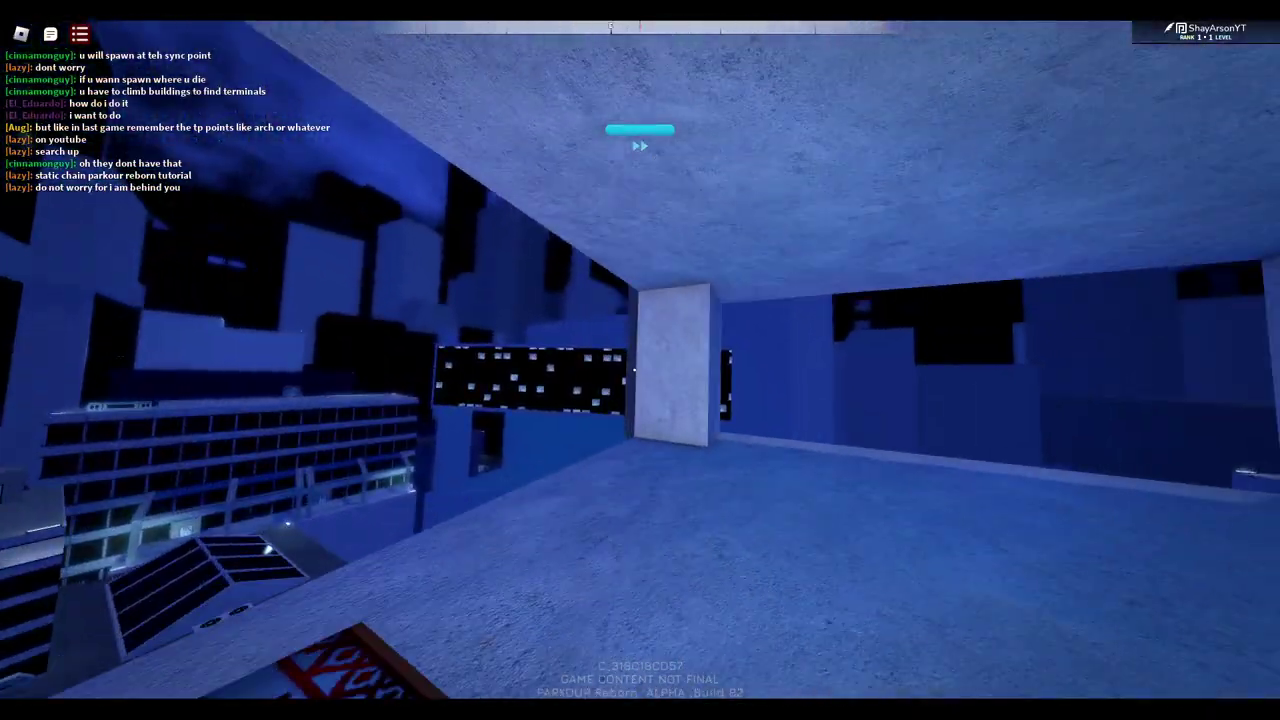
key("w")
key("w")
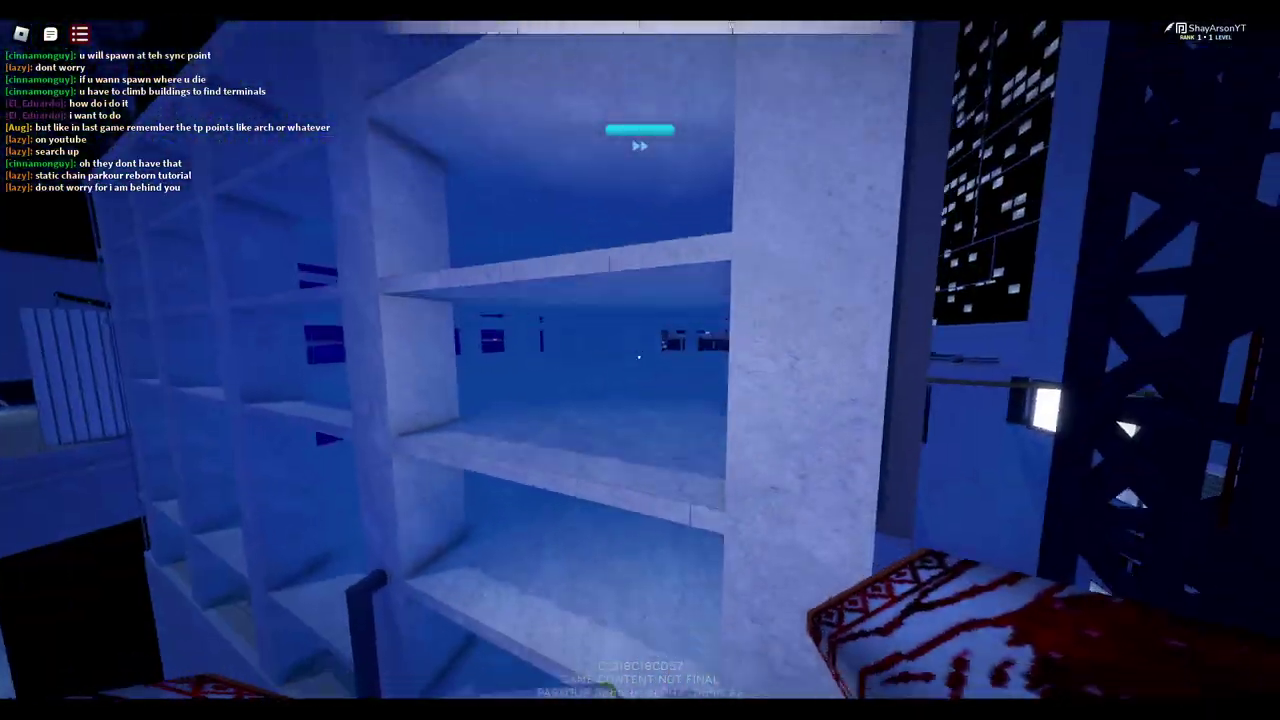
key("w")
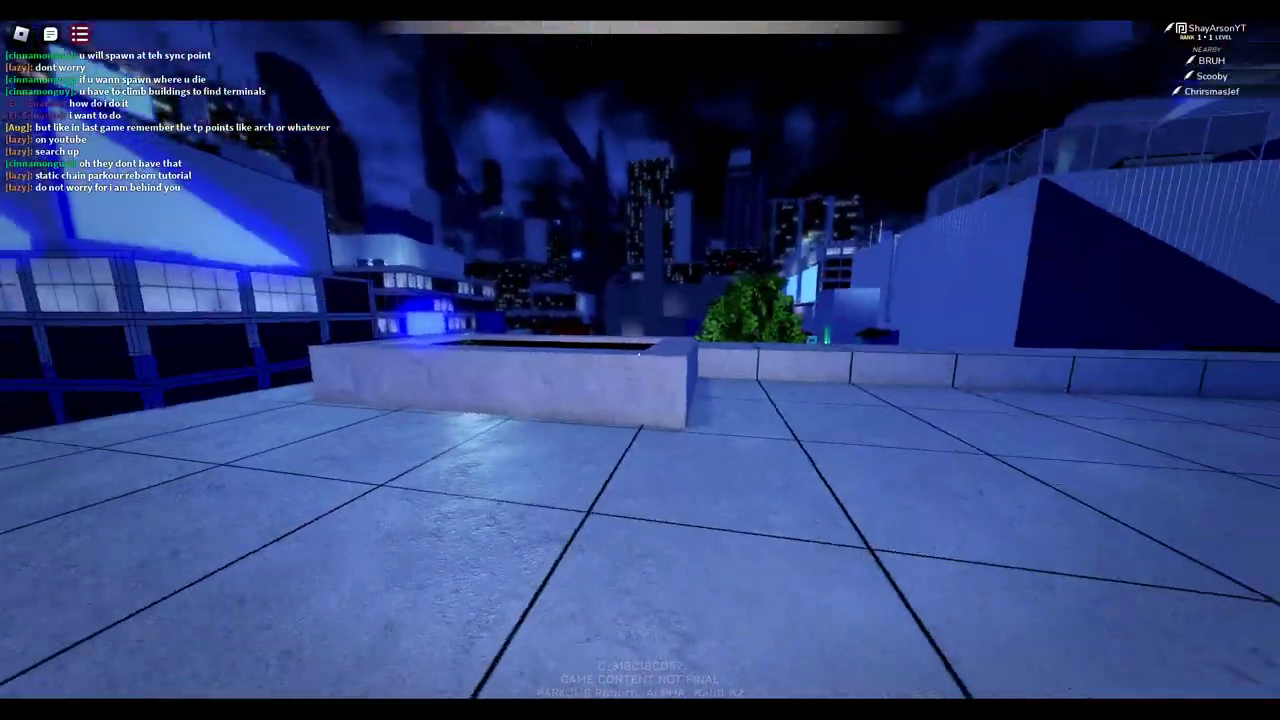
Respawn, drop onto the grass, and run past the Christmas tree planter
key("w")
key("w")
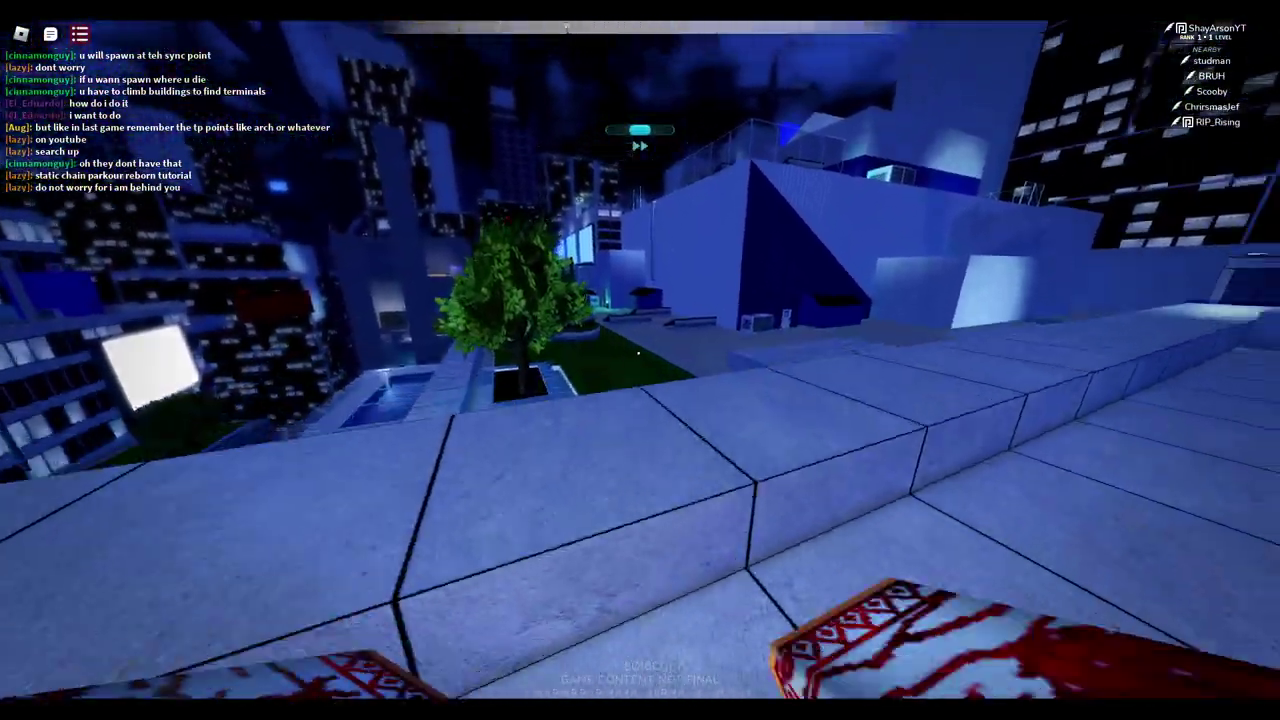
key("w")
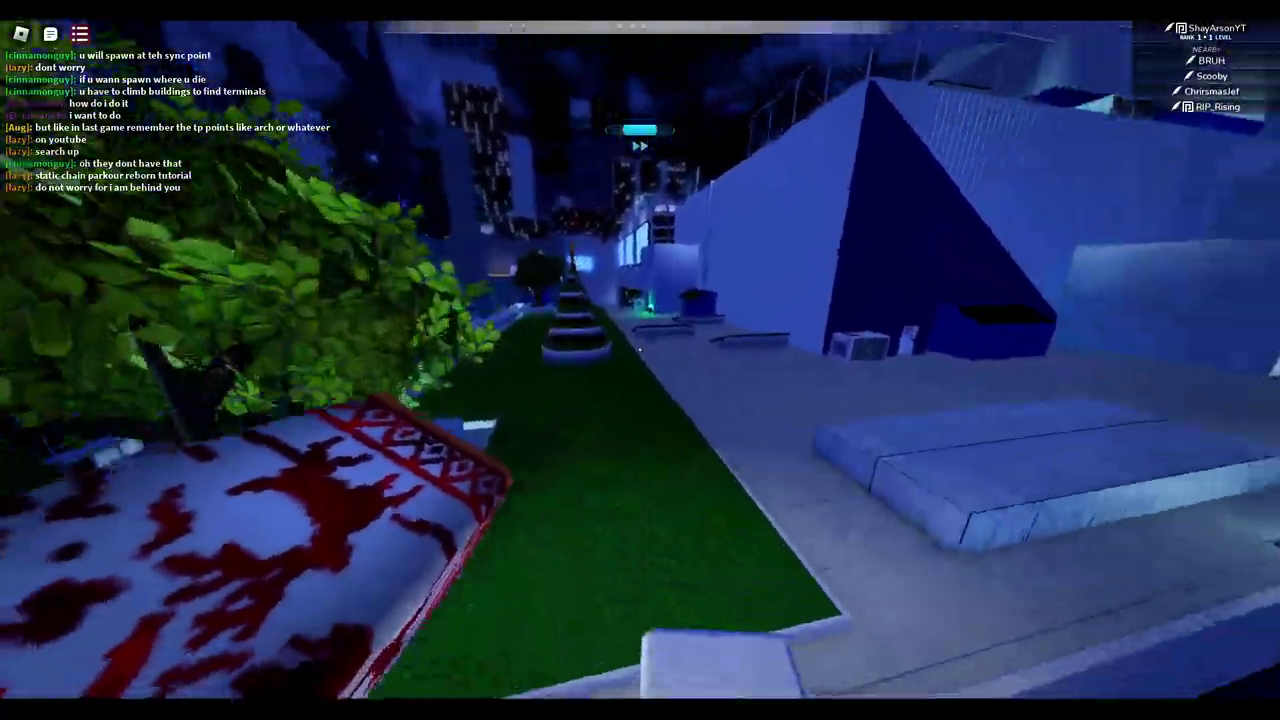
key("w")
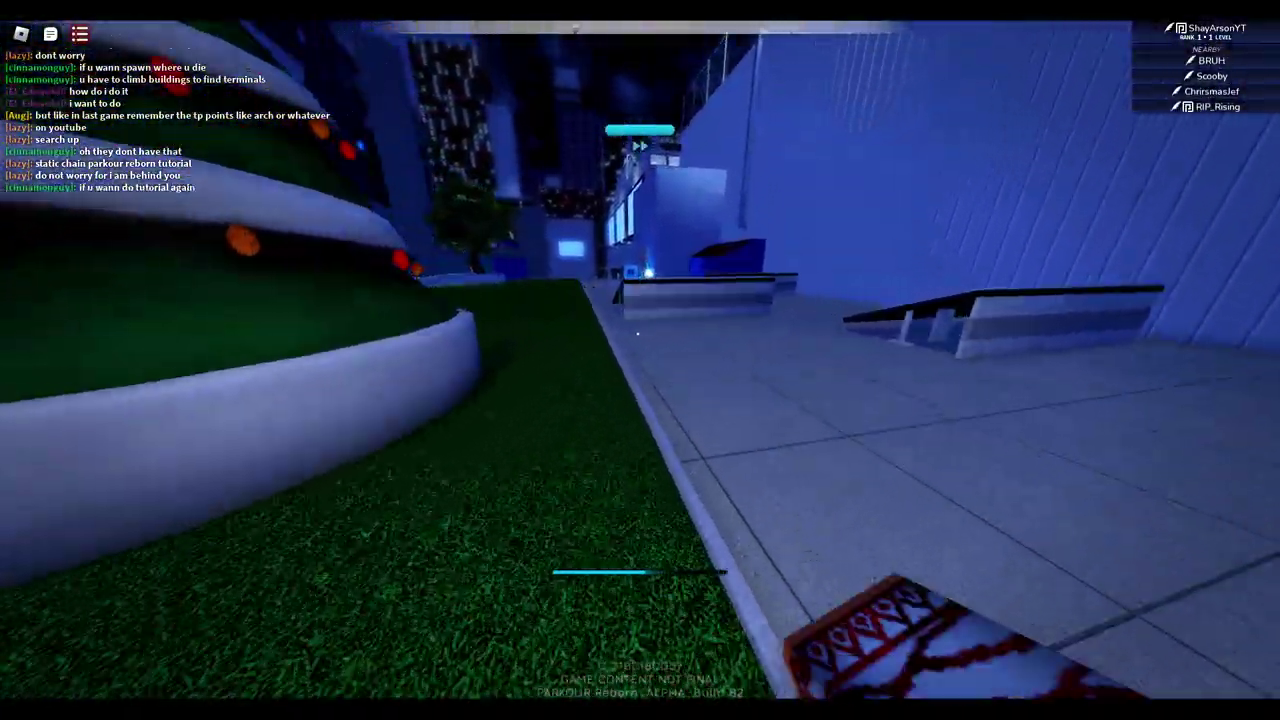
key("w")
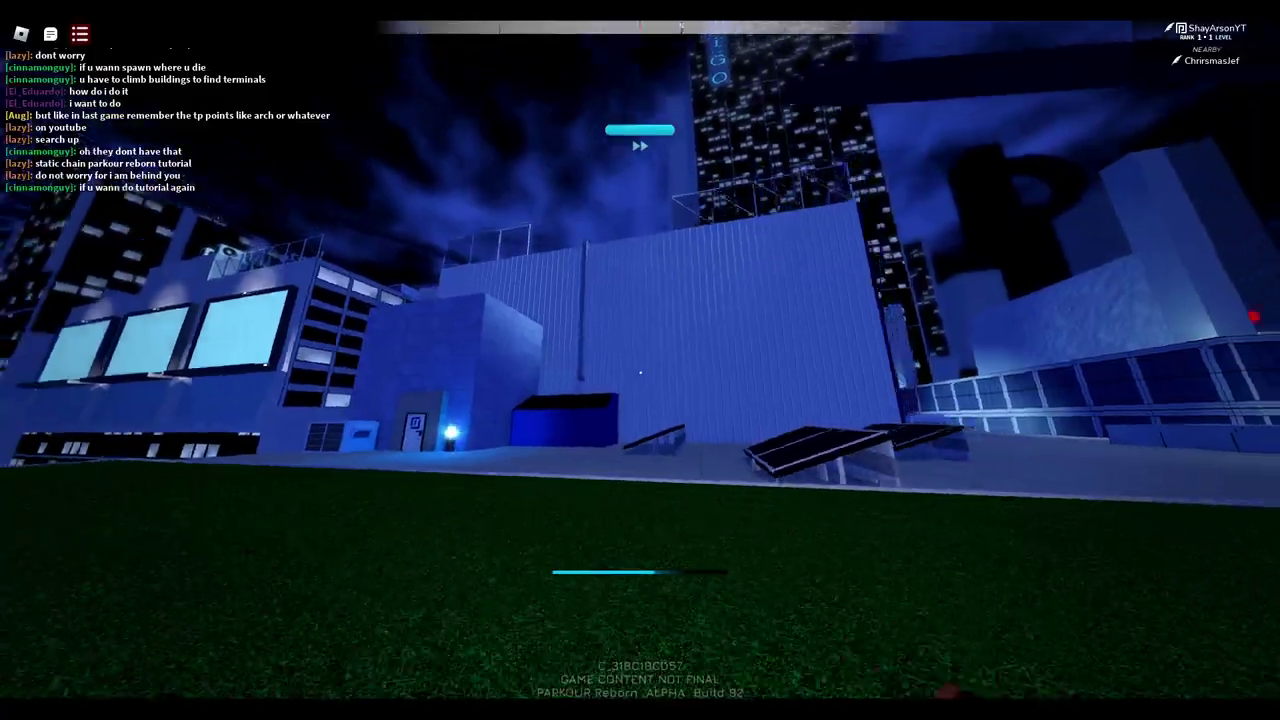
key("w")
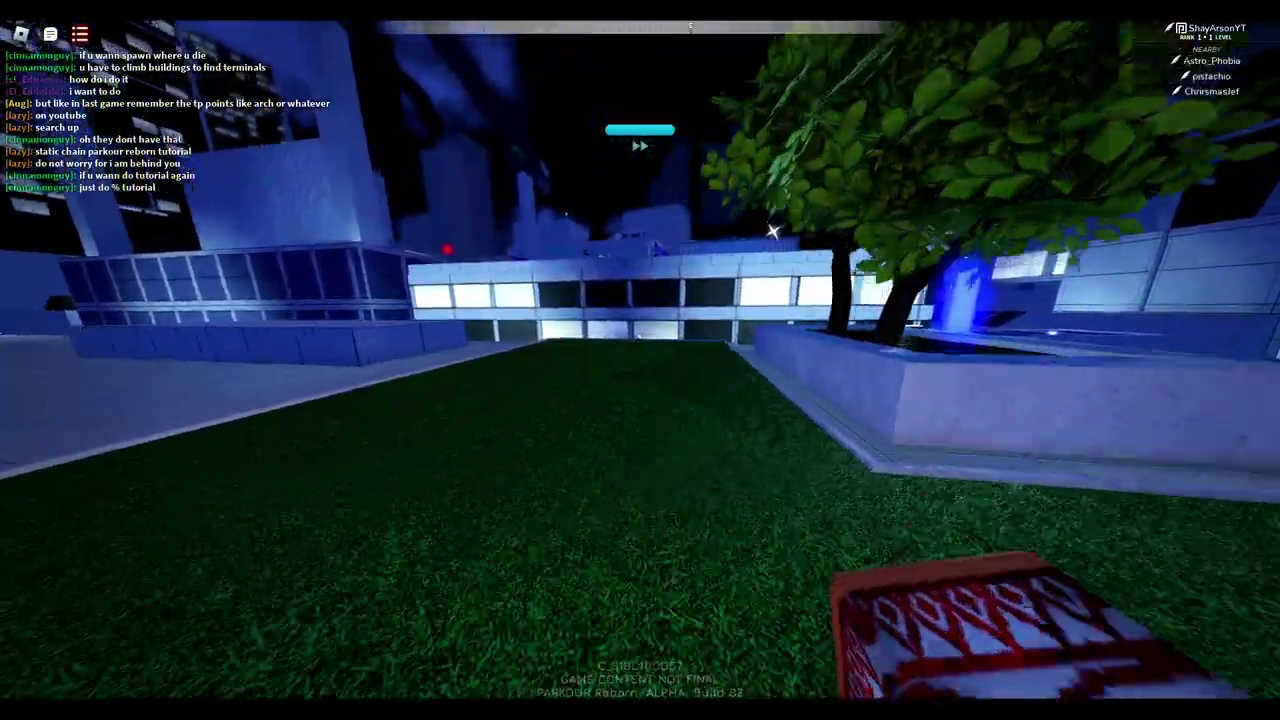
Climb the building facade, then return to the grass in first-person view
key("w")
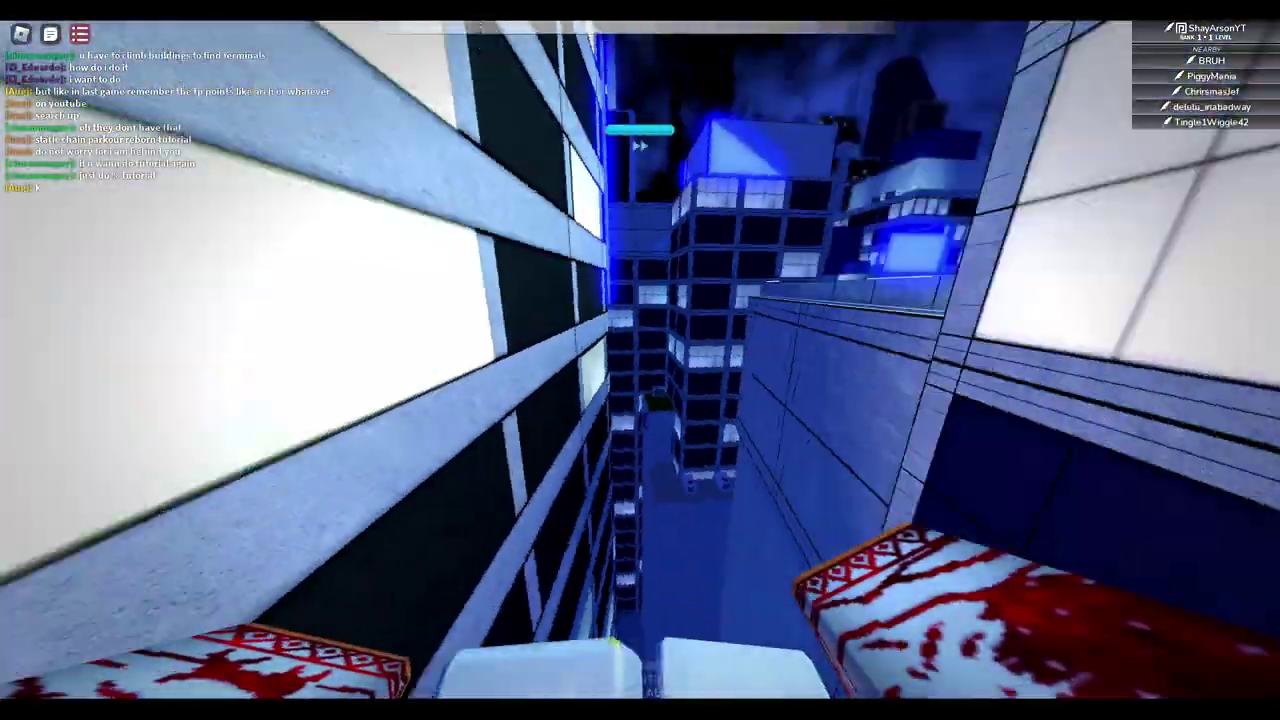
key("w")
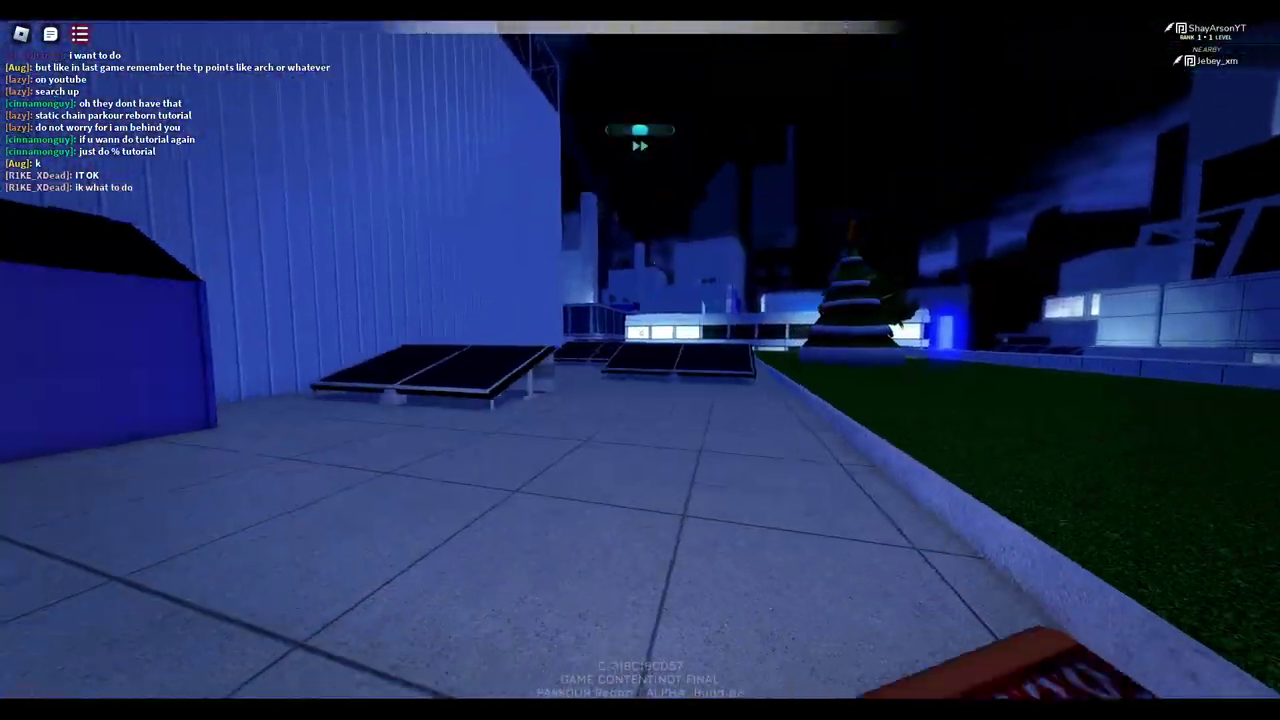
key("w")
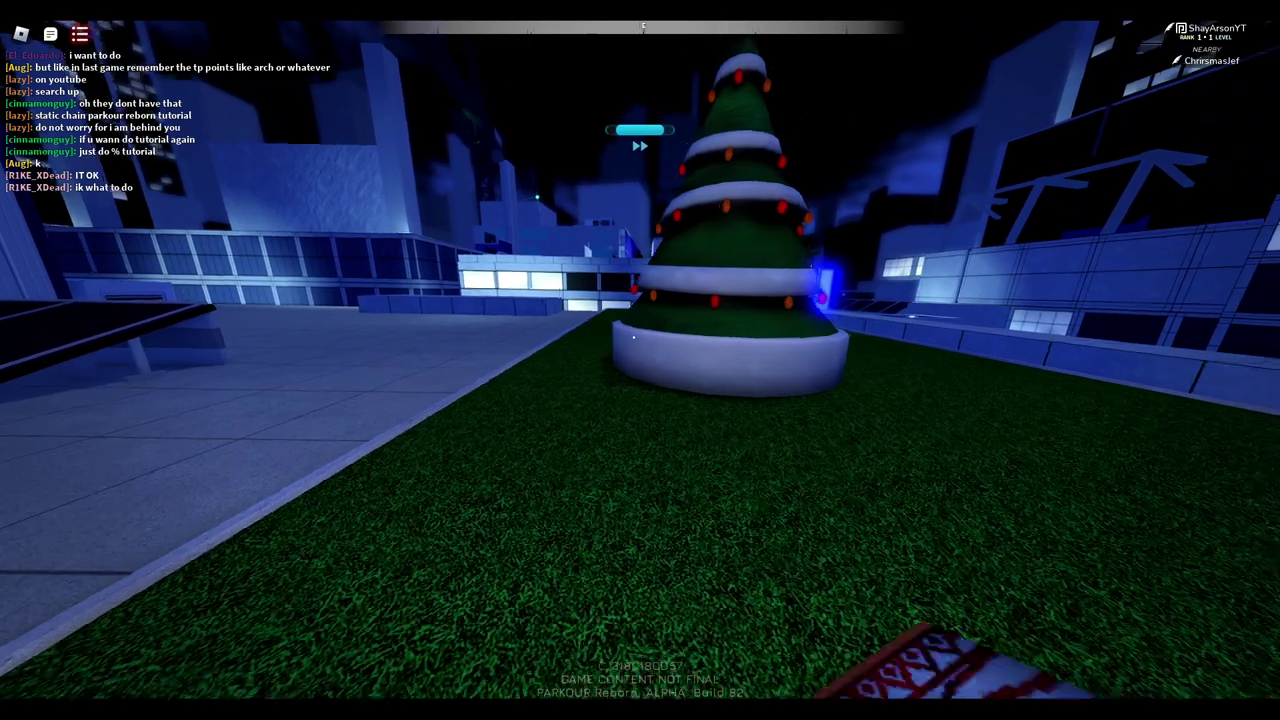
key("w")
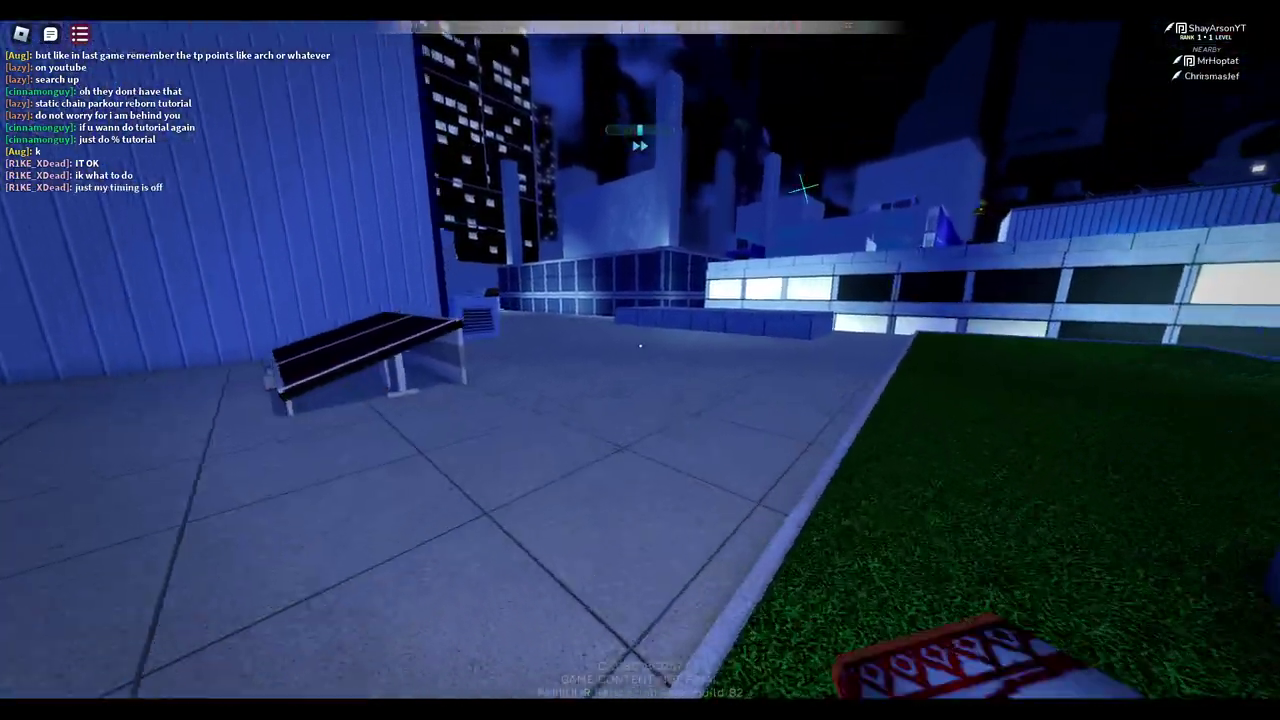
key("w")
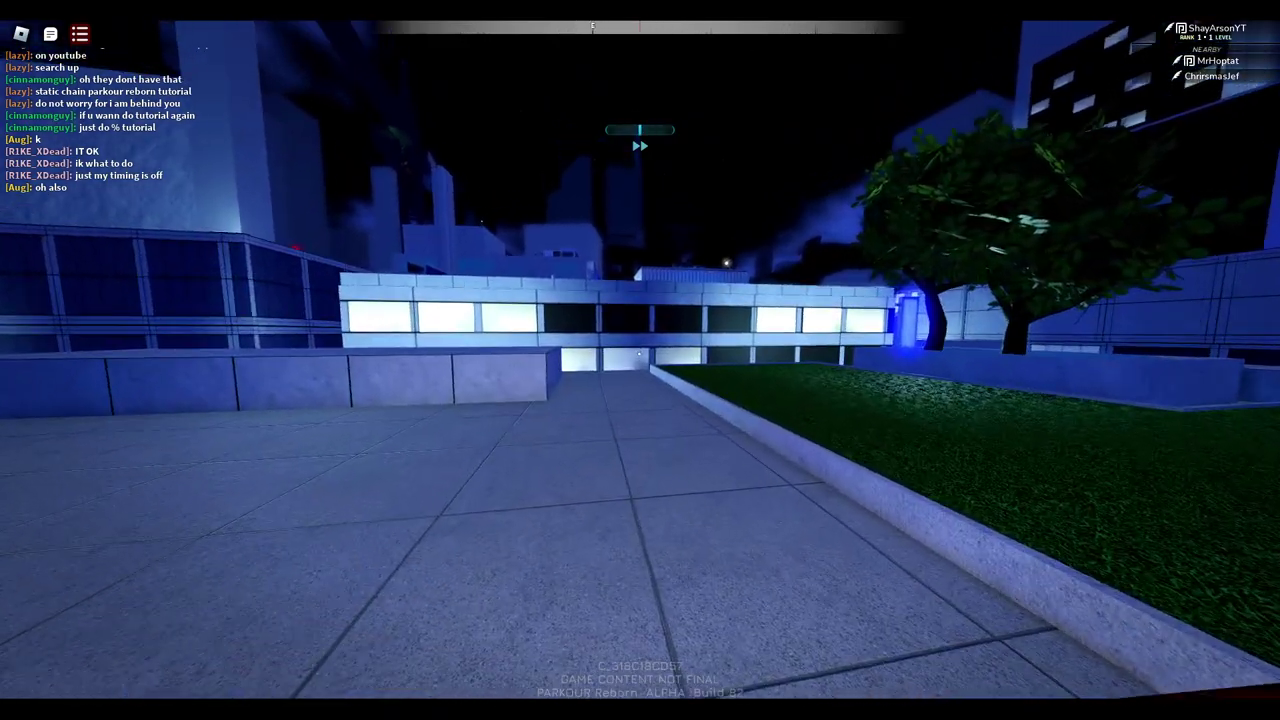
Follow the walkway along the planter ledge and wall-climb the lit wall to the Glass time trial
key("w")
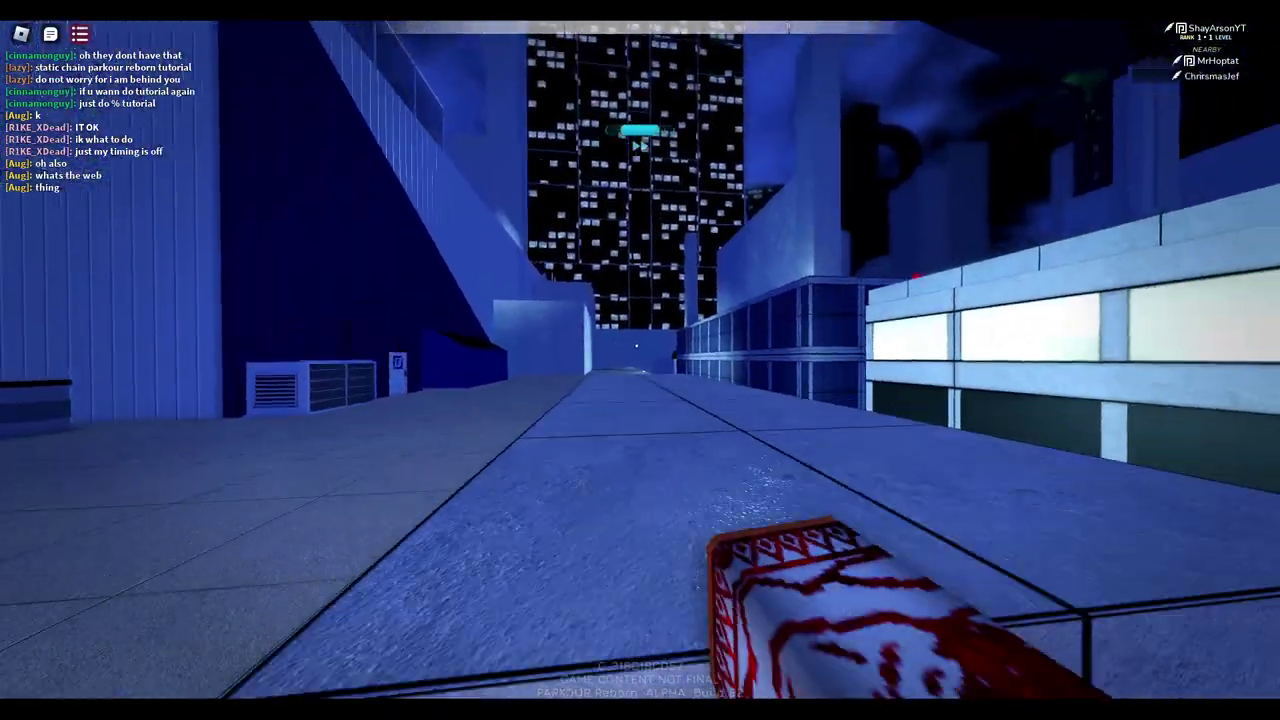
key("w")
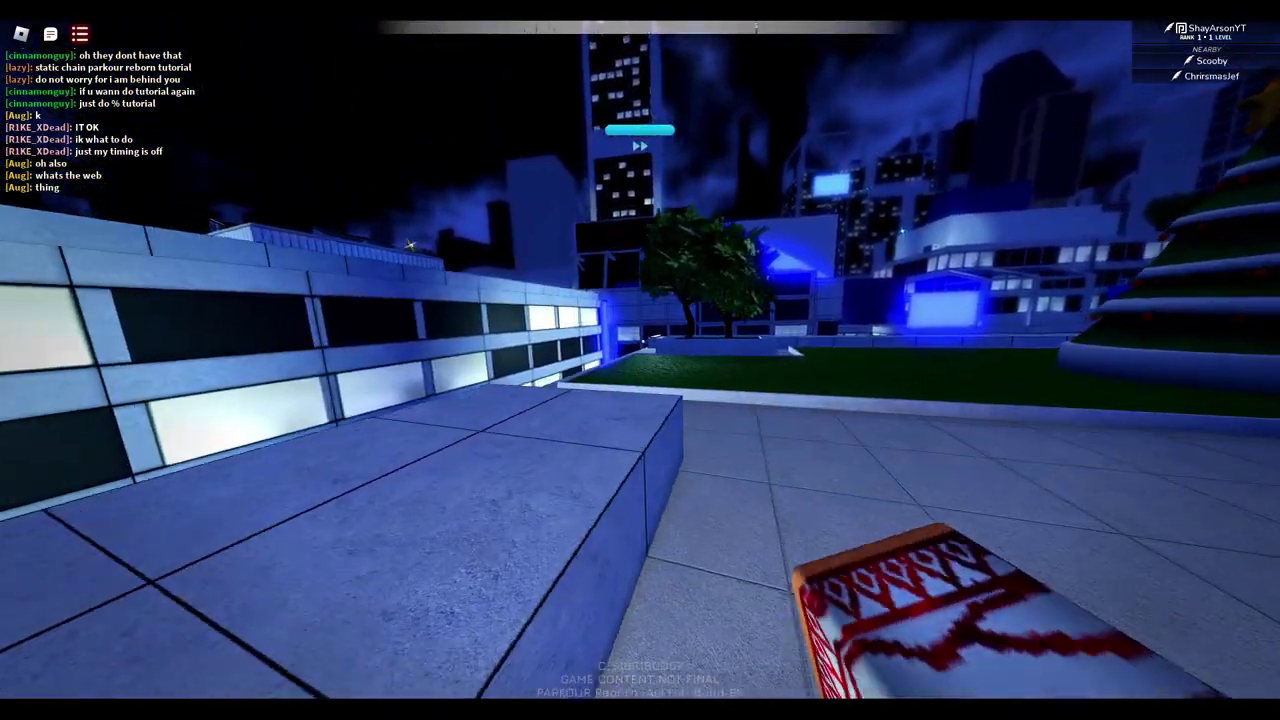
key("w")
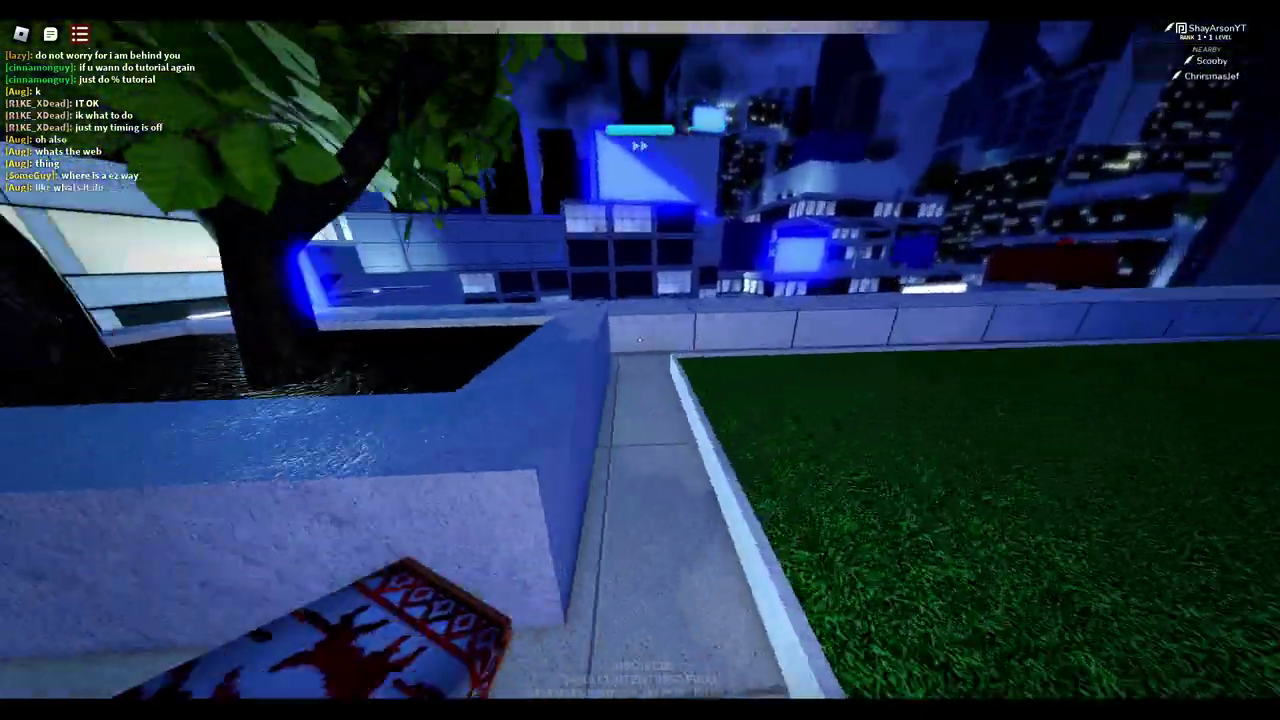
key("w")
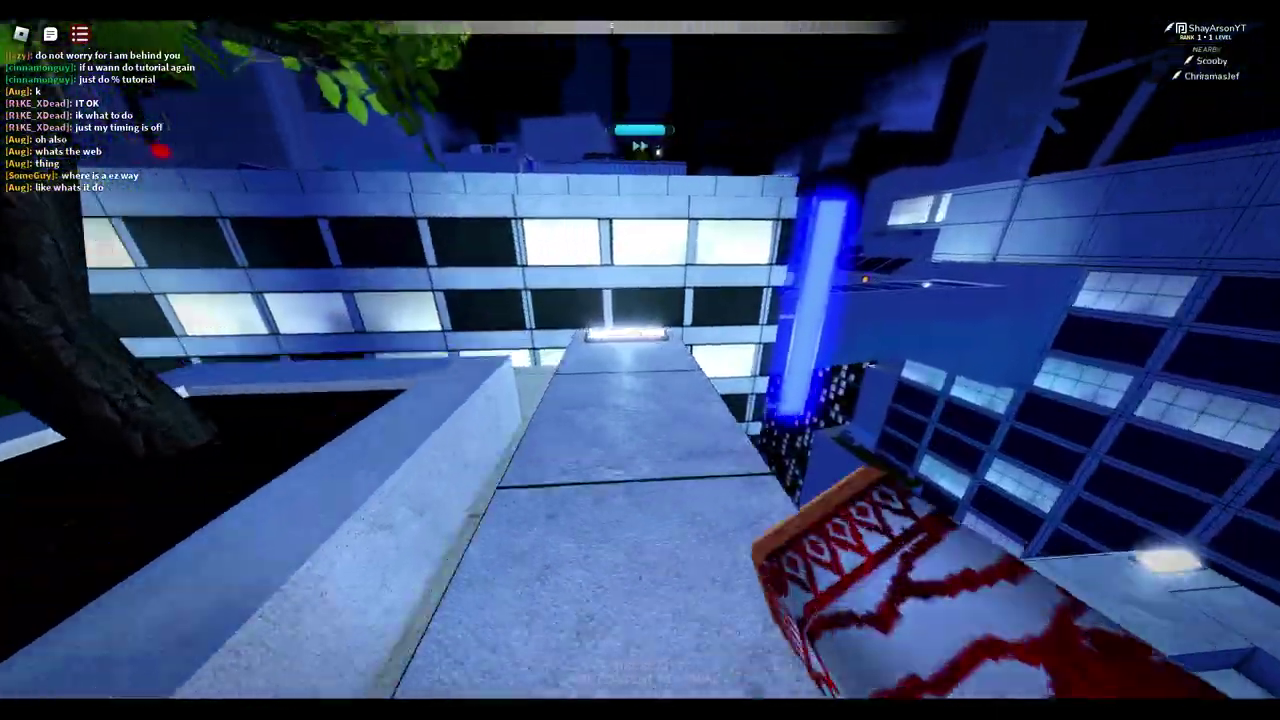
key("space")
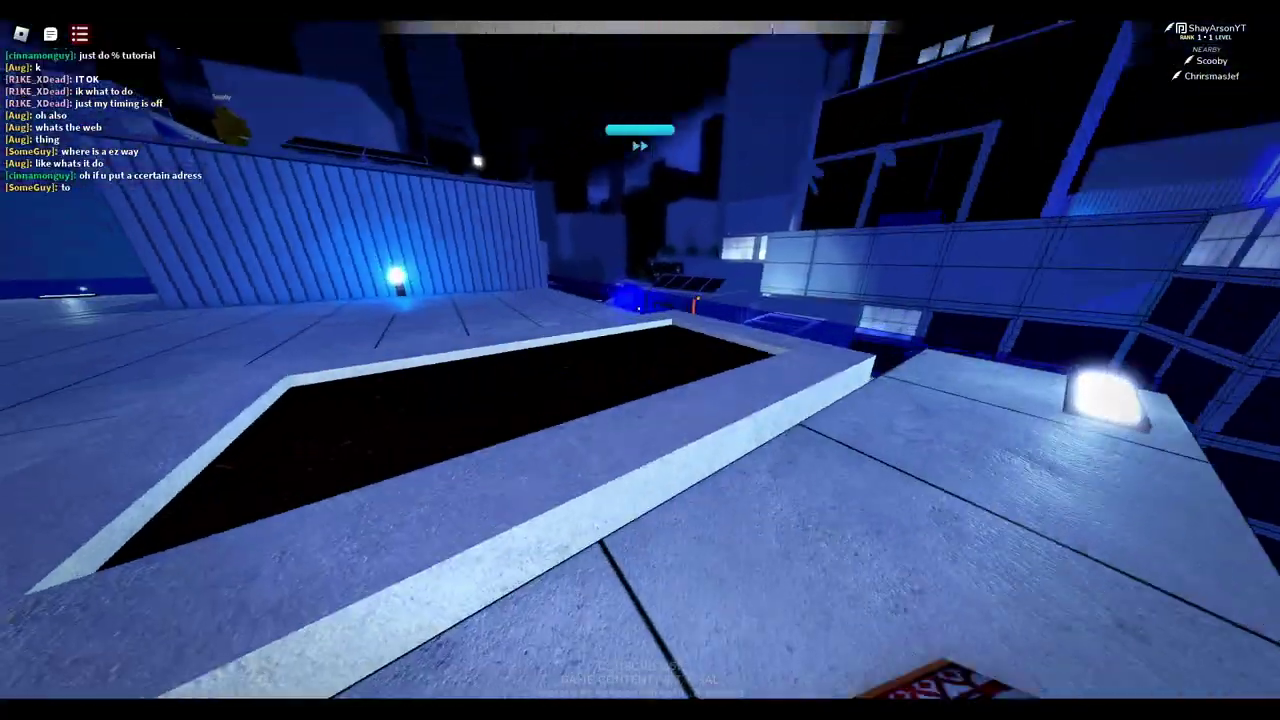
key("w")
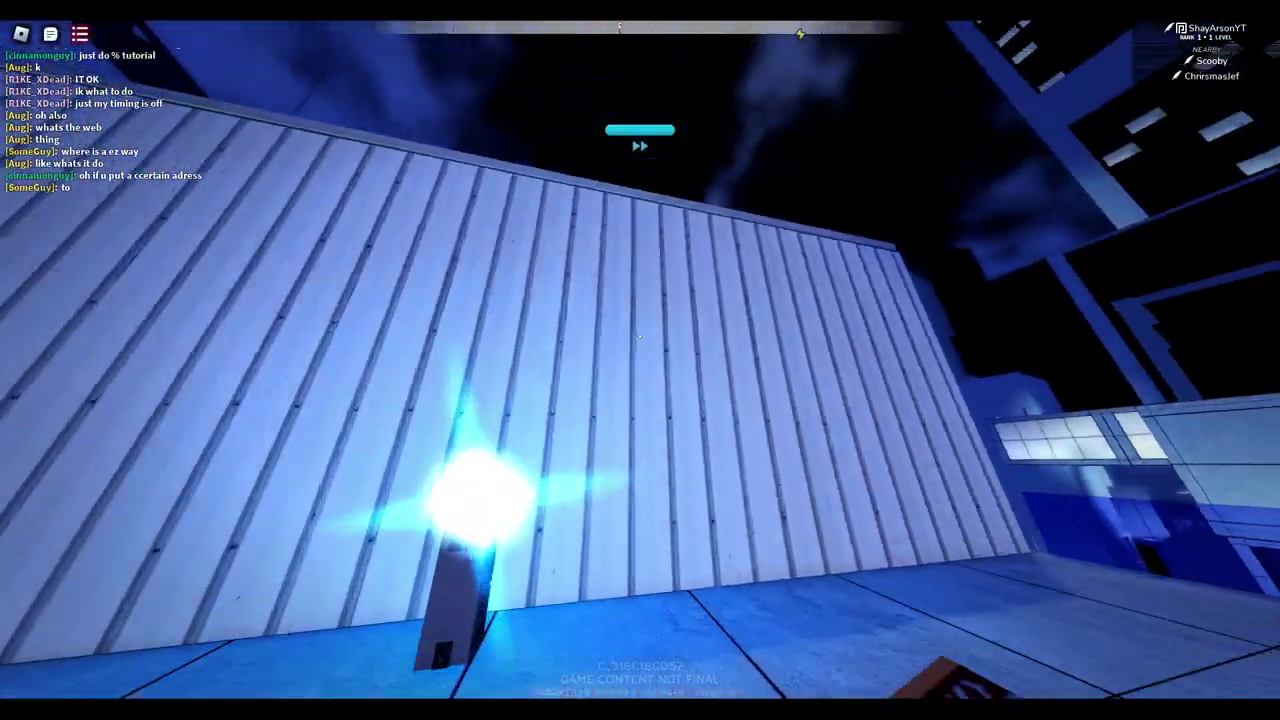
Start the Glass time trial over the dark panel, then restart it with R
key("space")
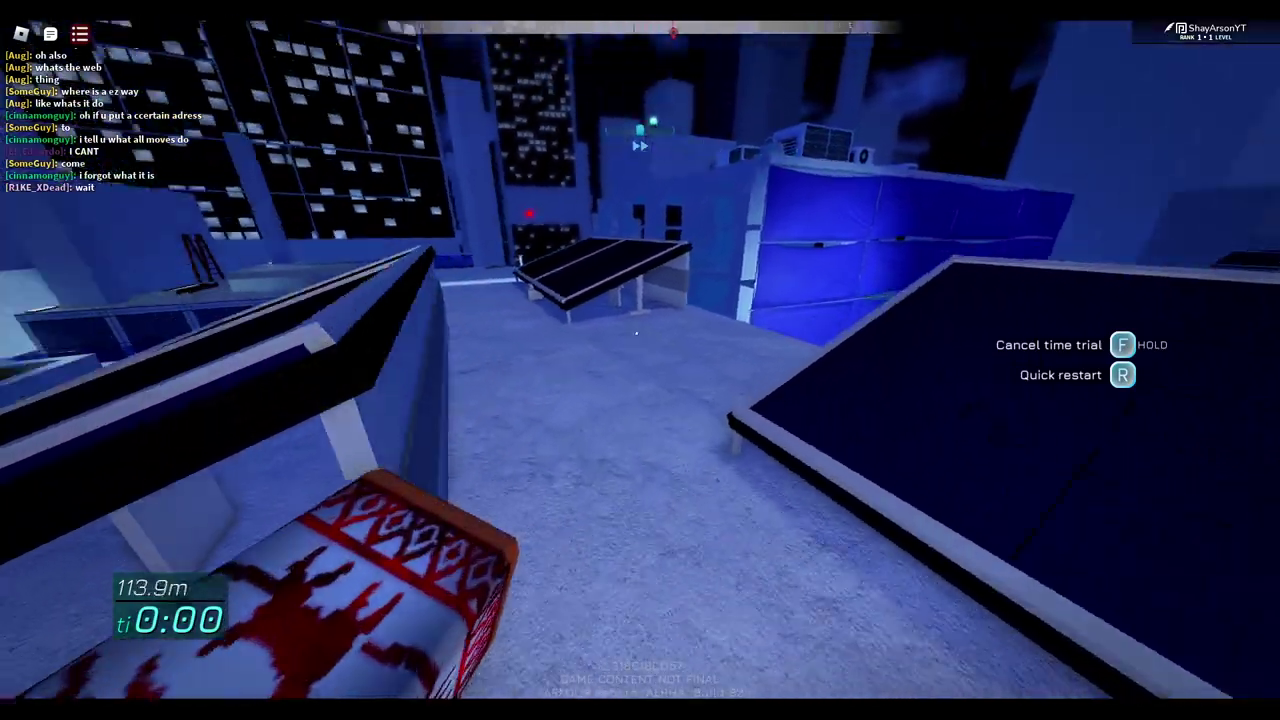
key("w")
key("space")
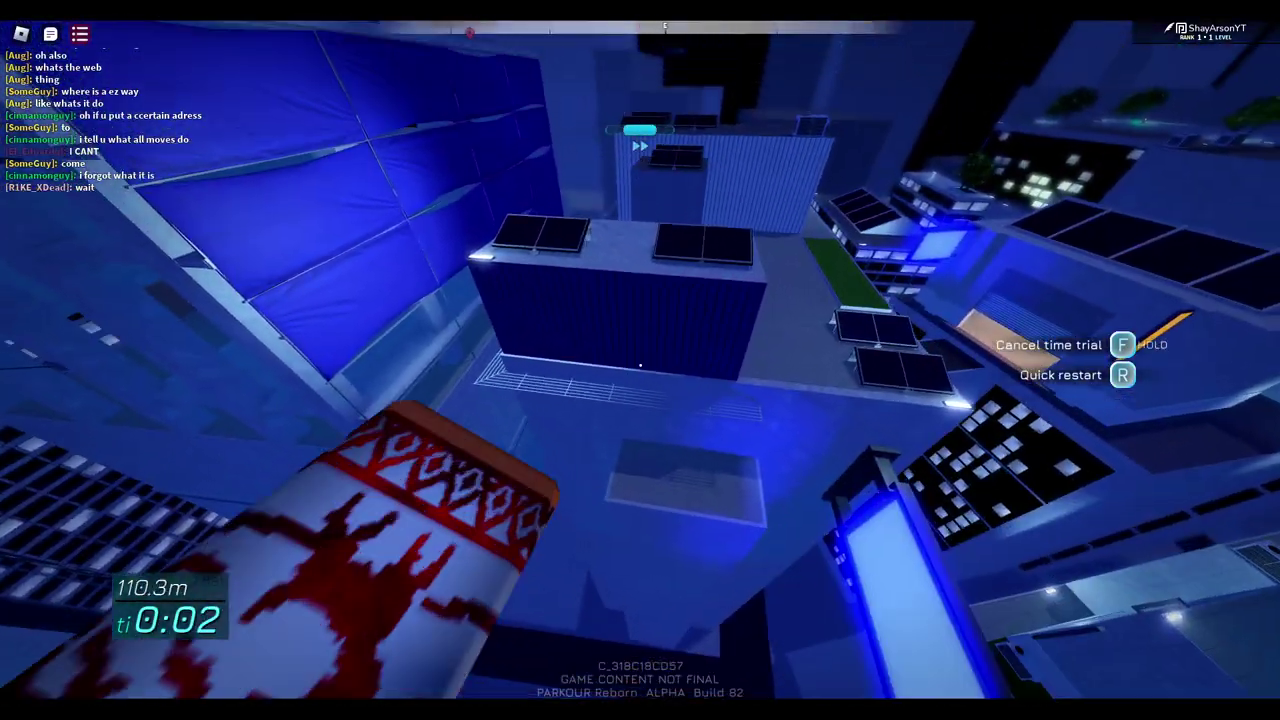
key("r")
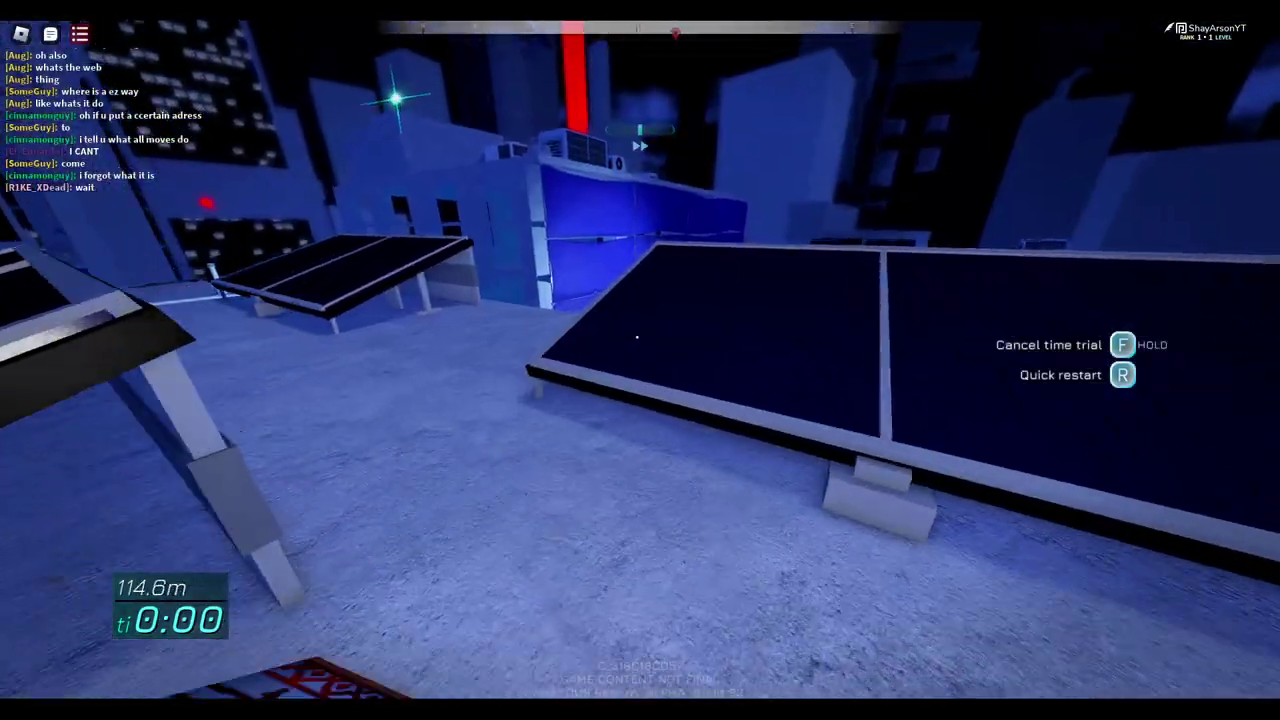
Run past the vent, along the metal beam, through the interior, and leap off the ledge
key("w")
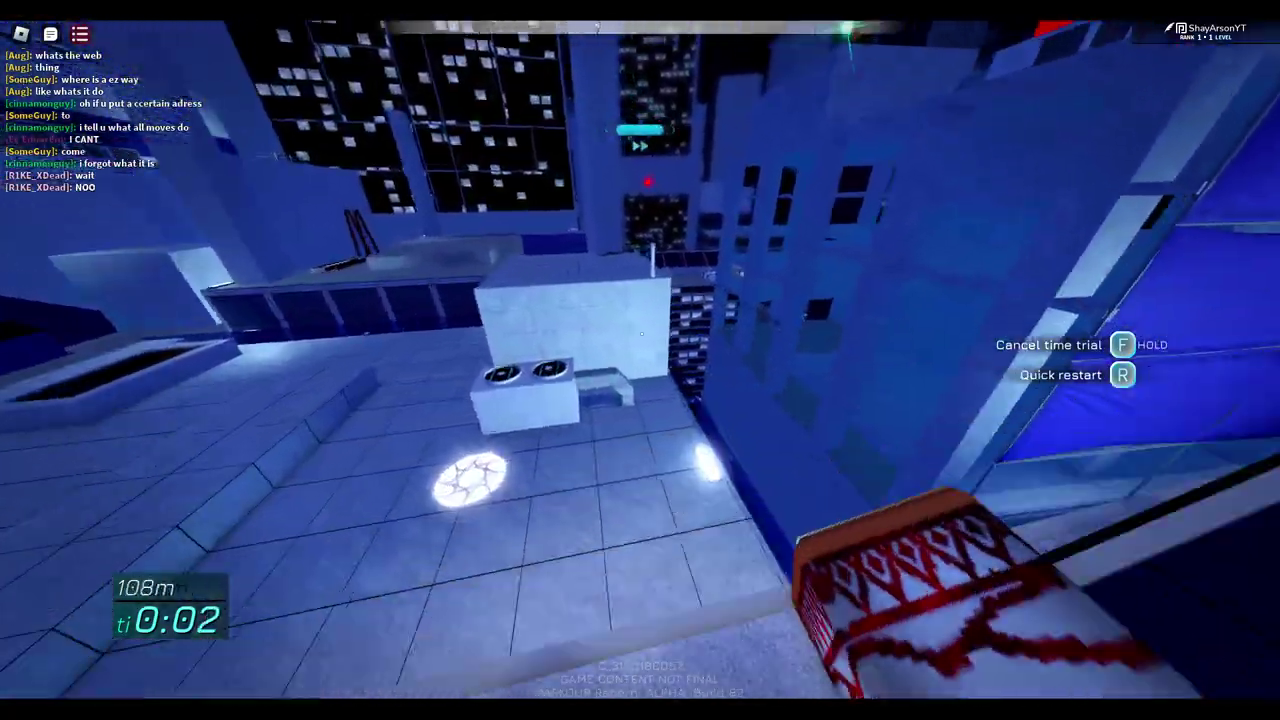
key("w")
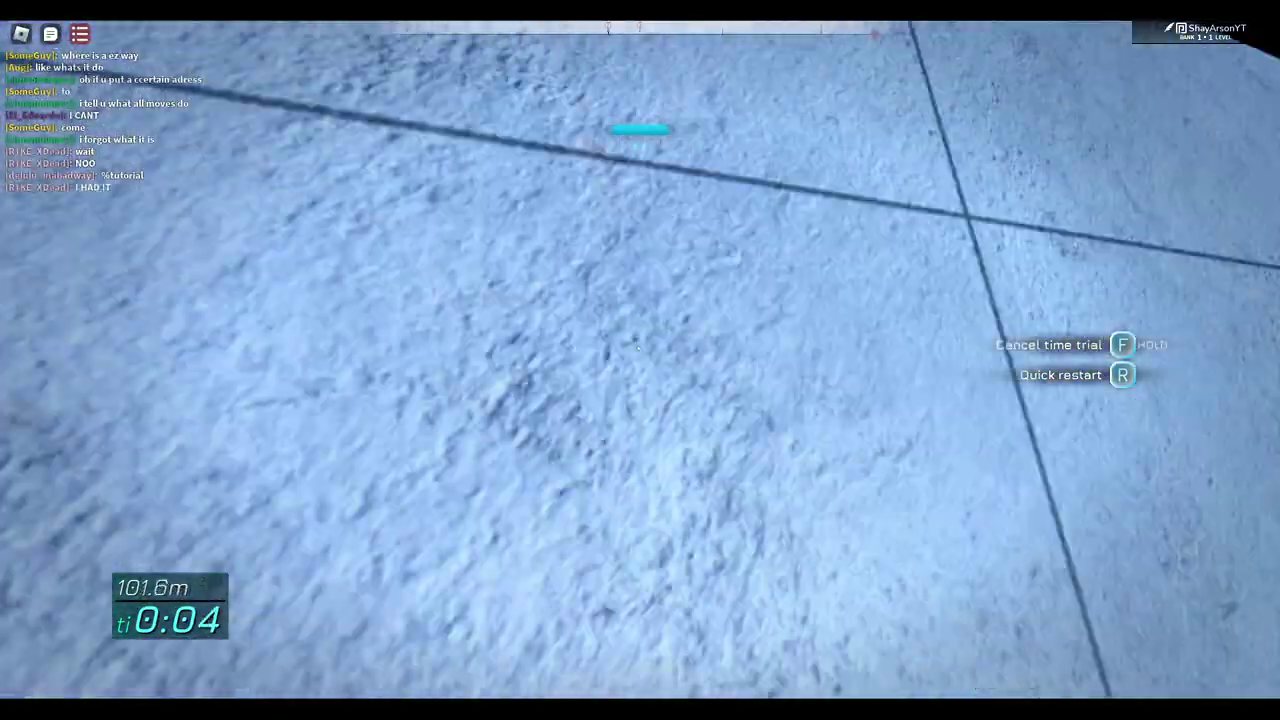
key("w")
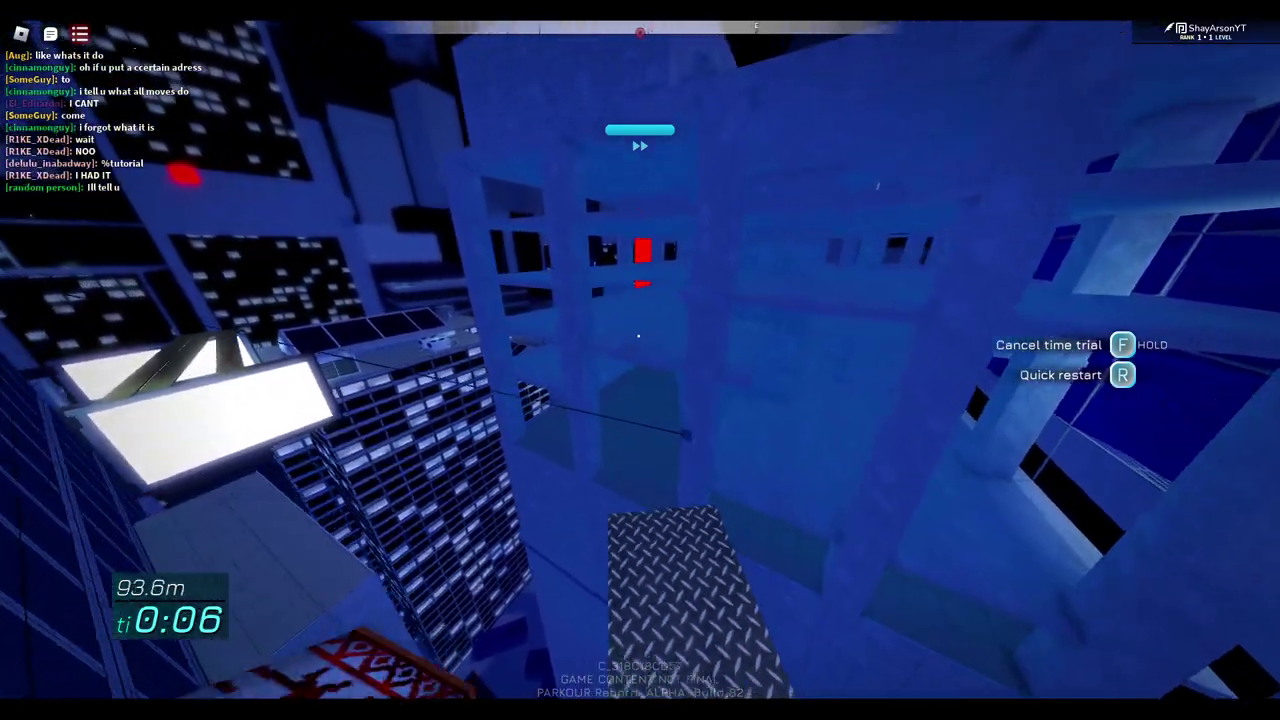
key("w")
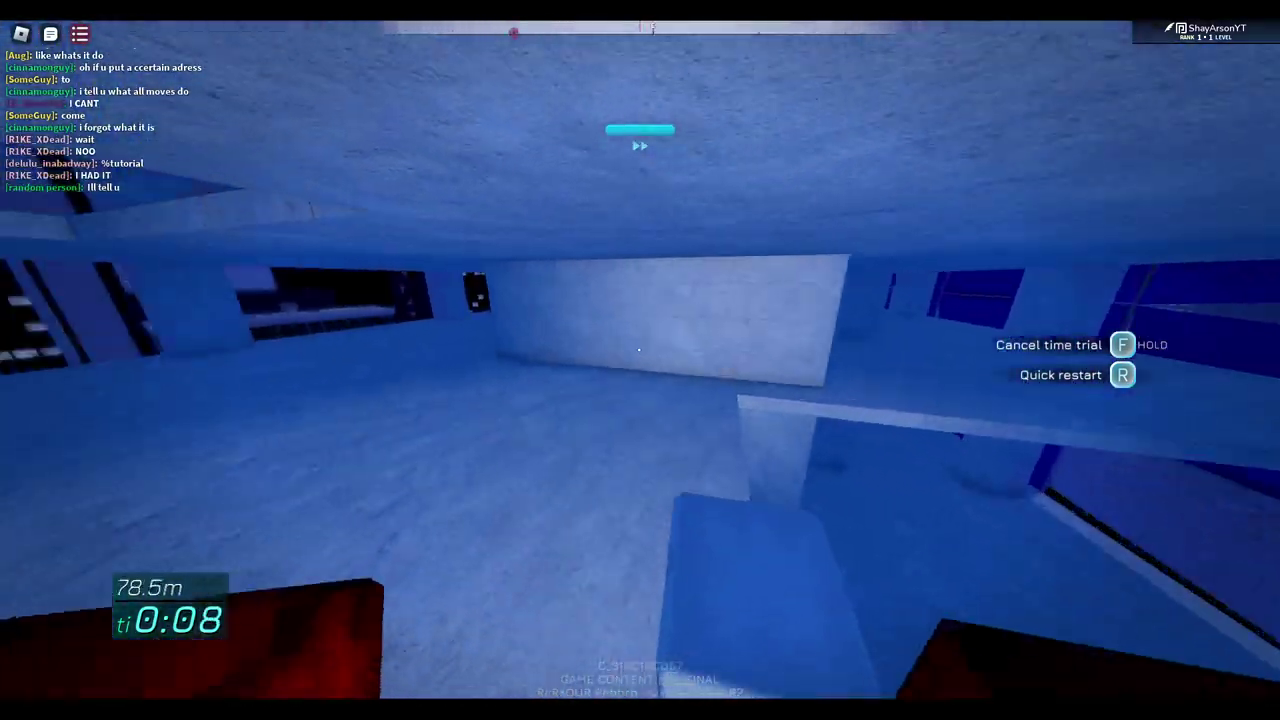
key("w")
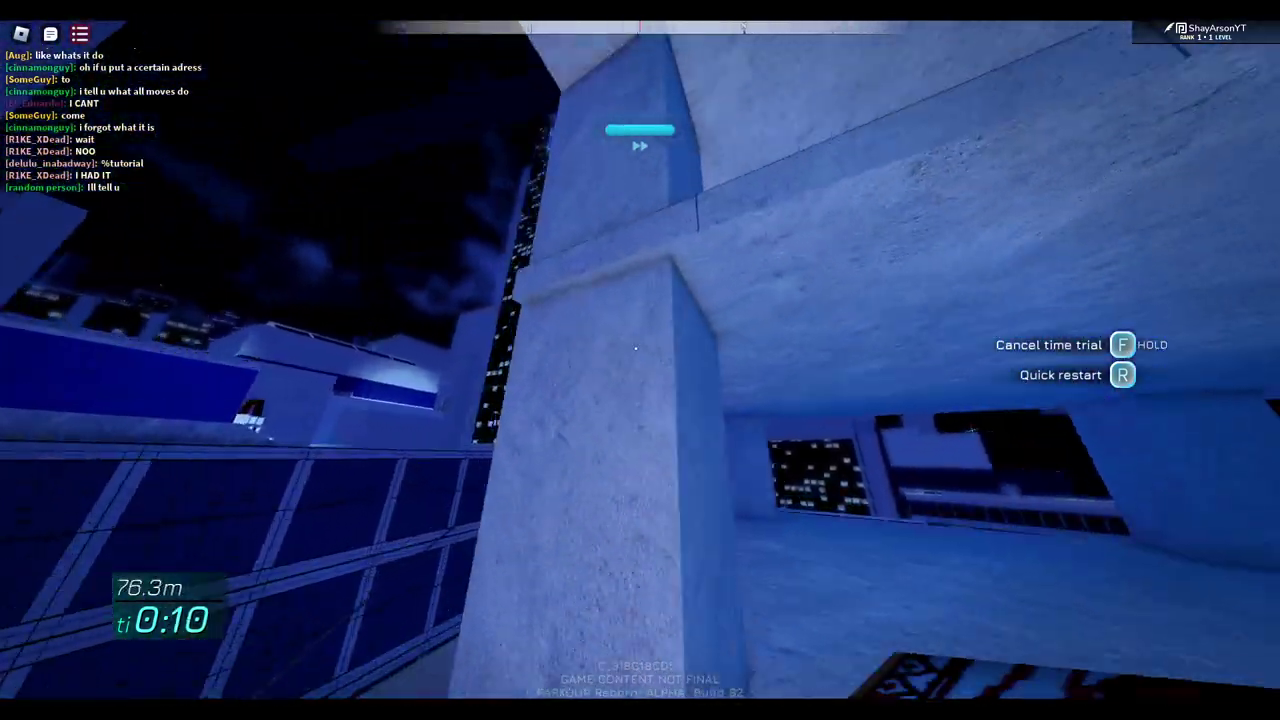
key("w")
key("w")
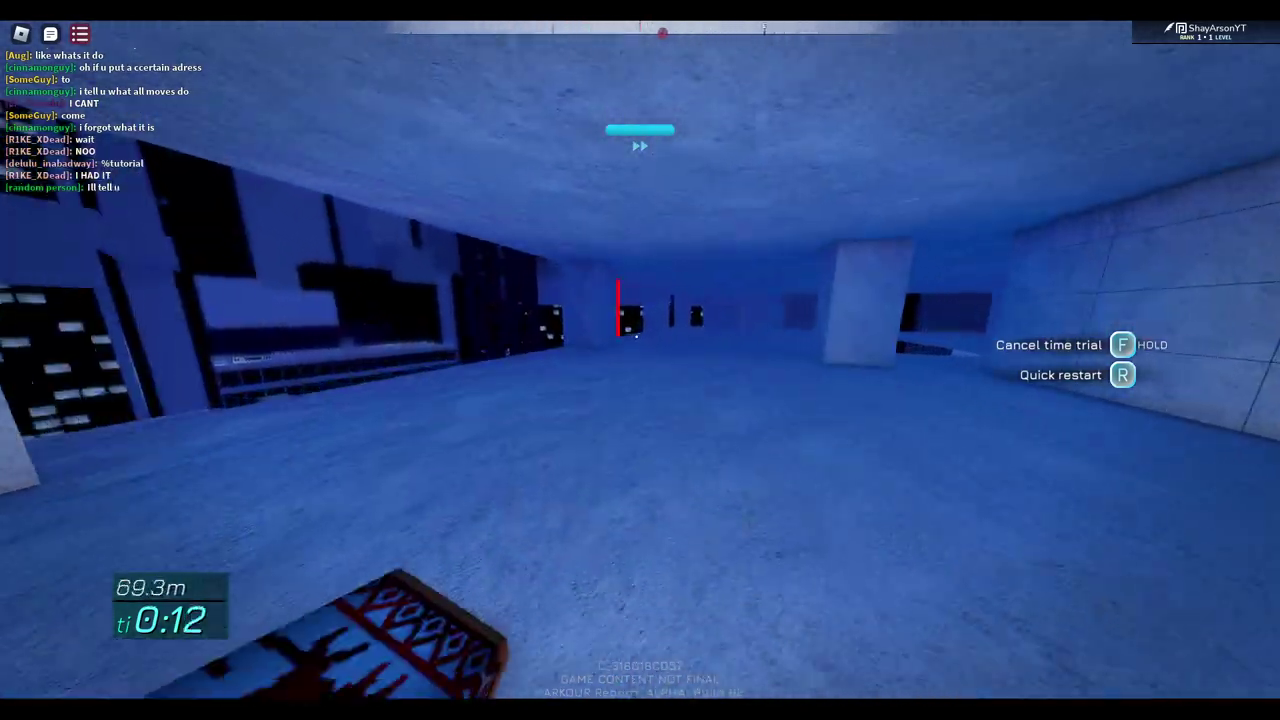
key("w")
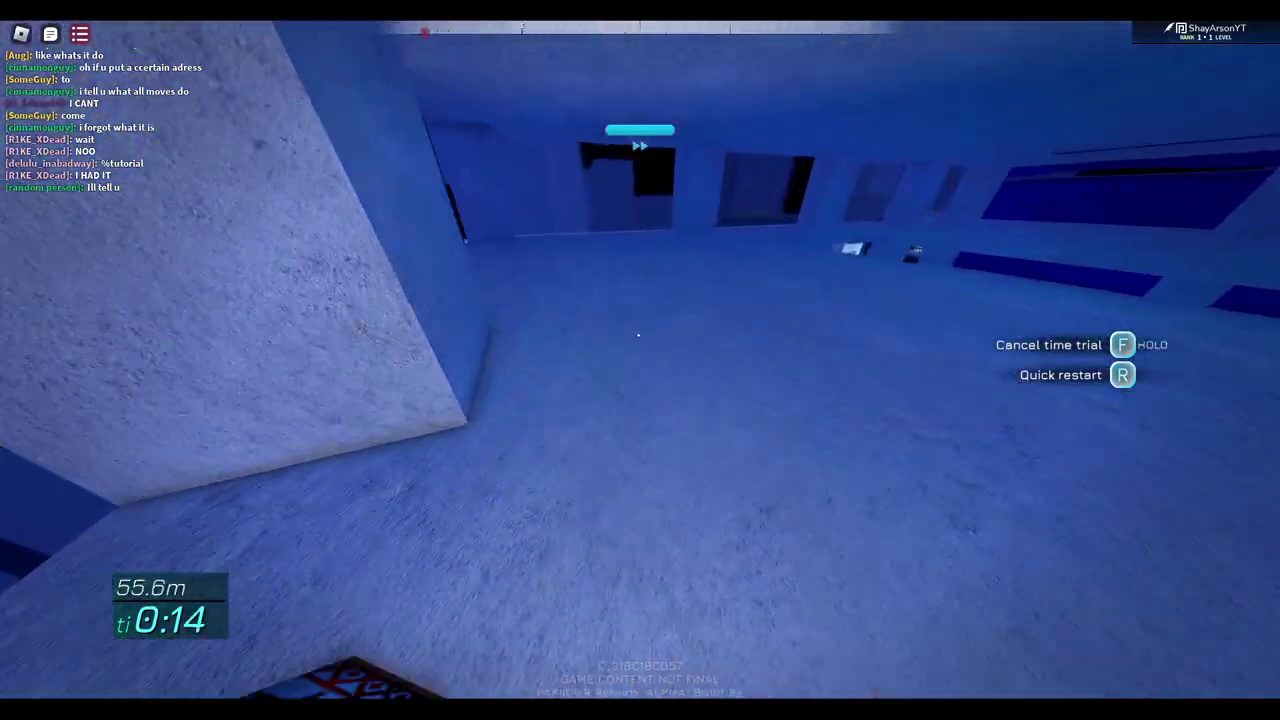
key("w")
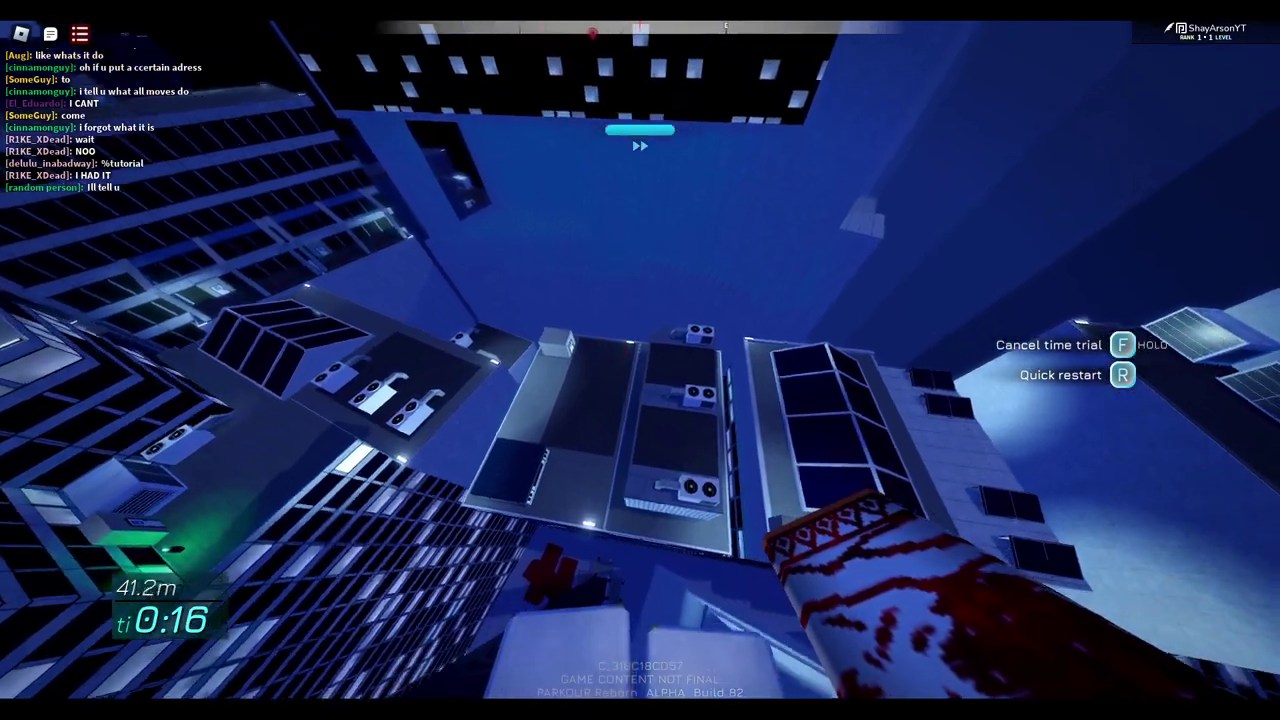
Cross the solar-panel roof and jump to the metal beam, restarting with R after each fall
key("r")
key("w")
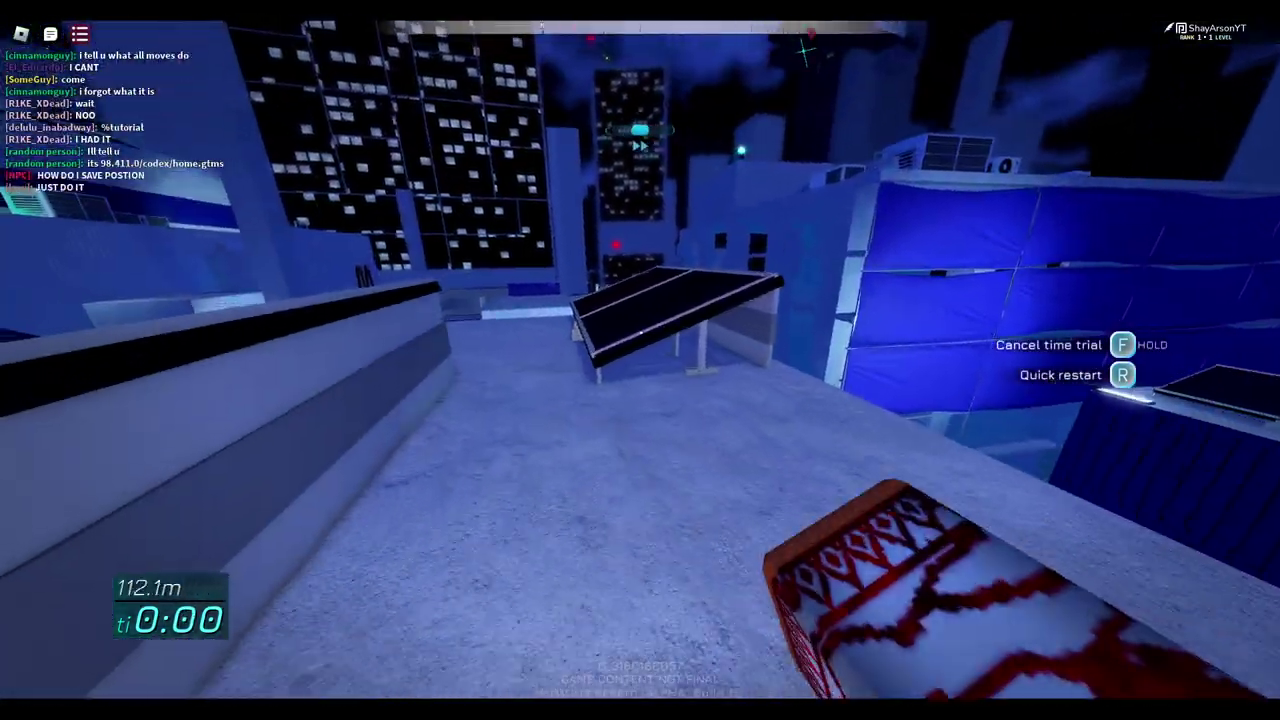
key("w")
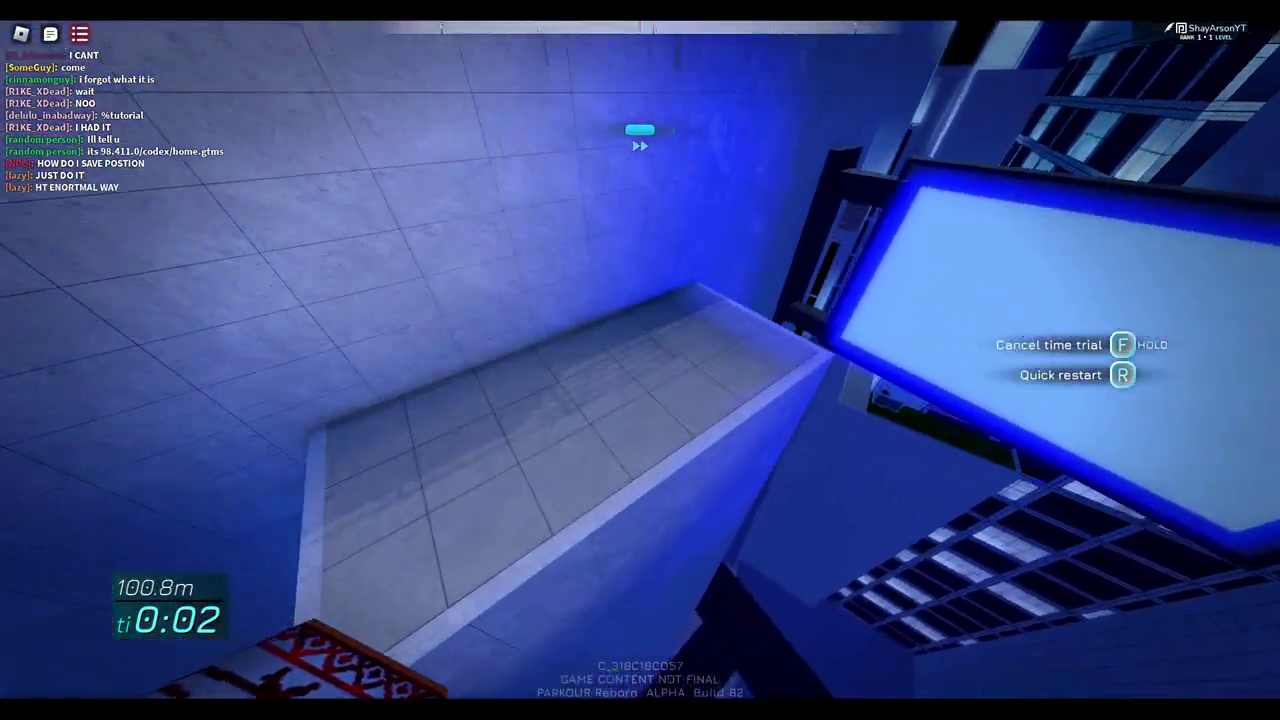
key("r")
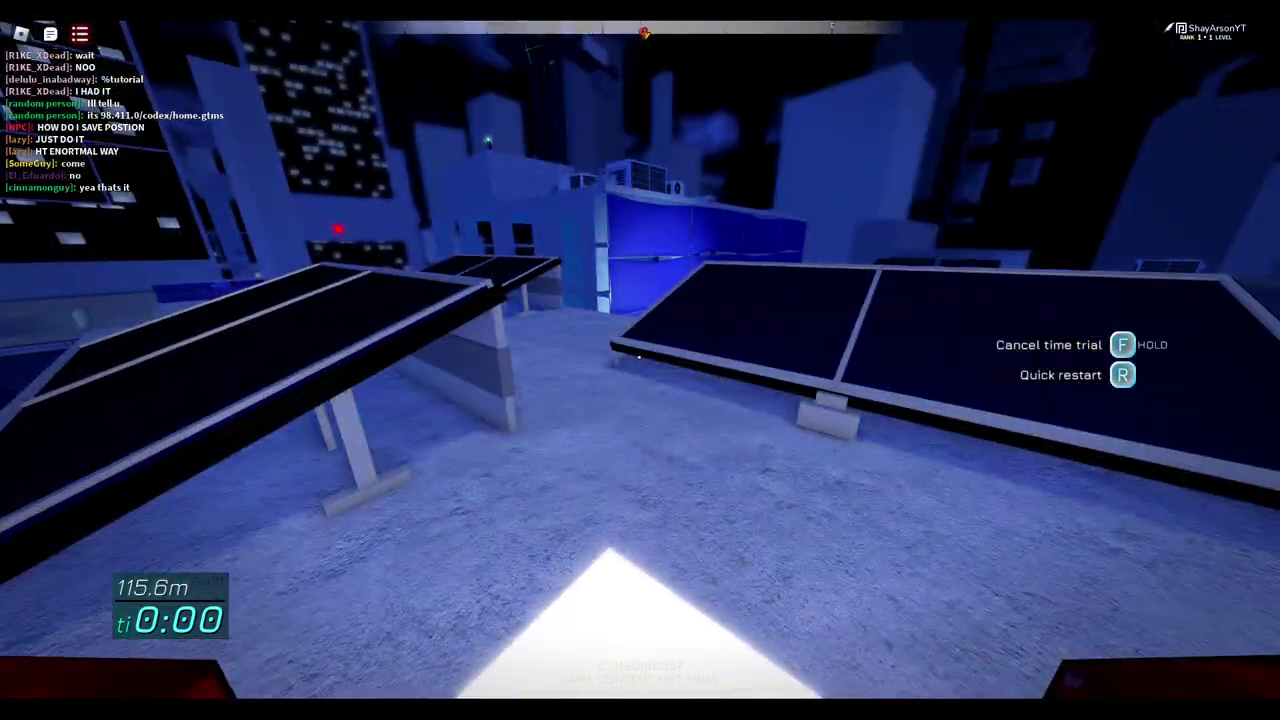
key("w")
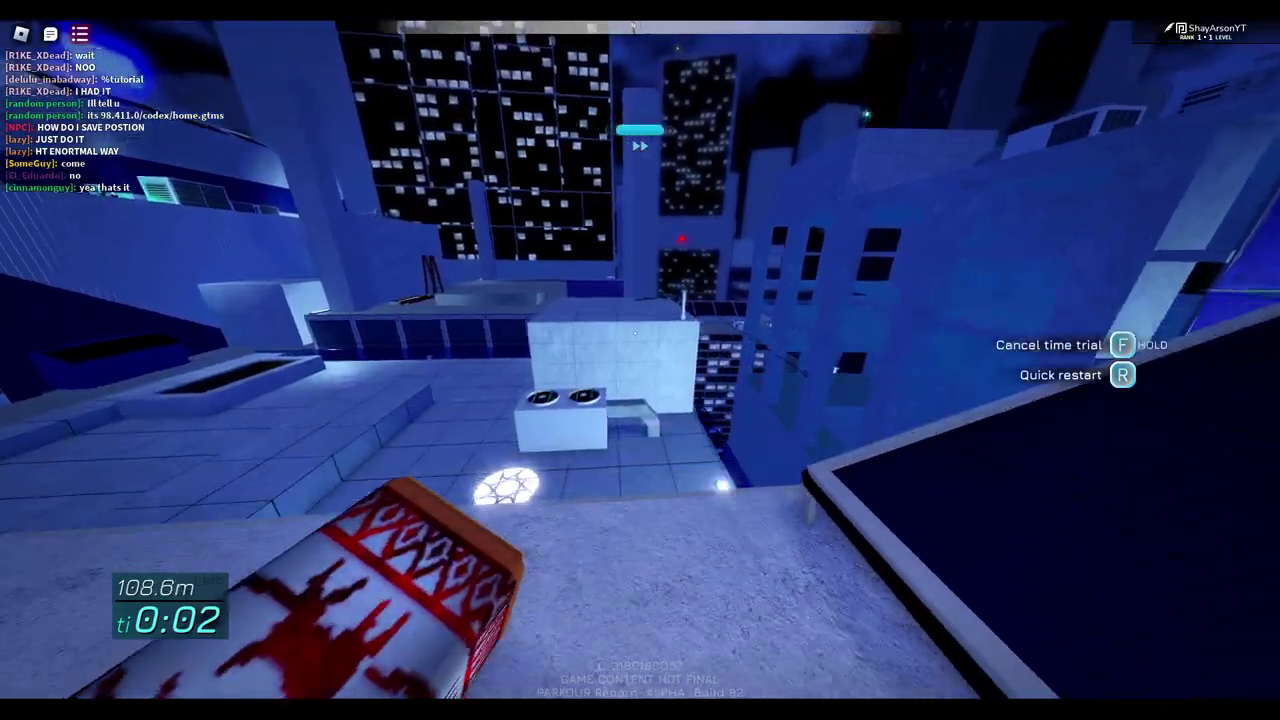
key("w")
key("space")
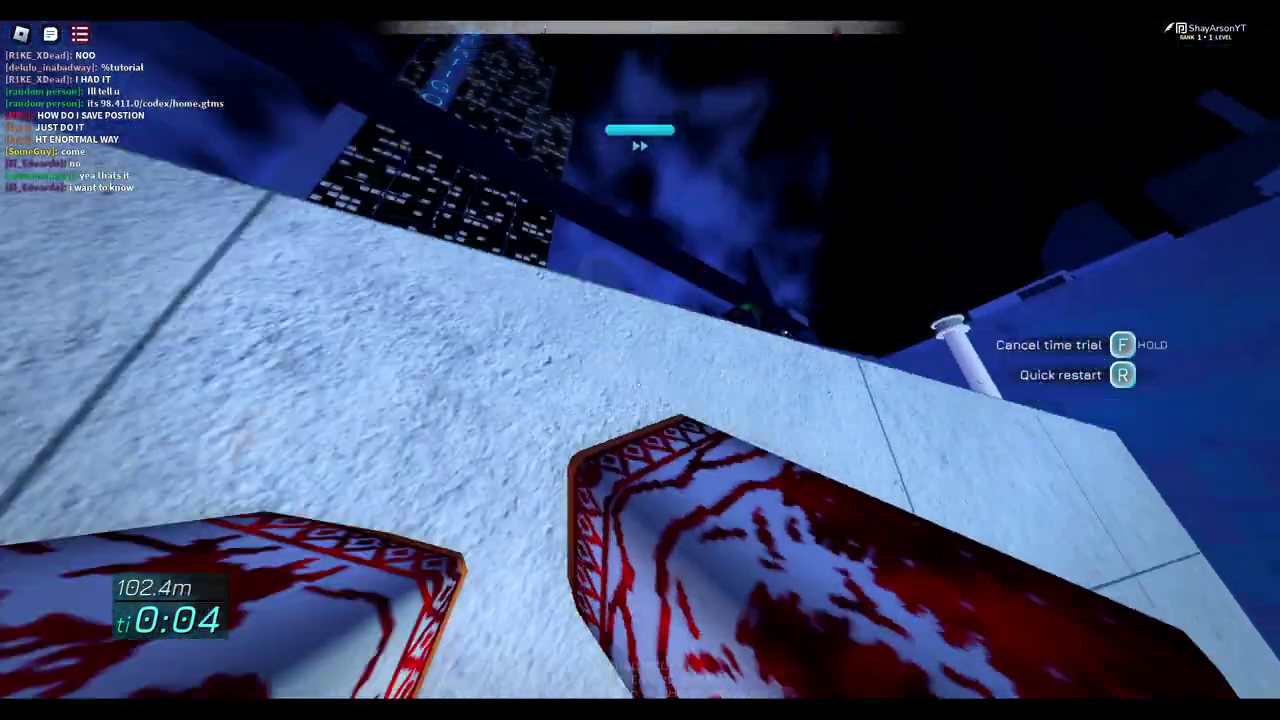
key("space")
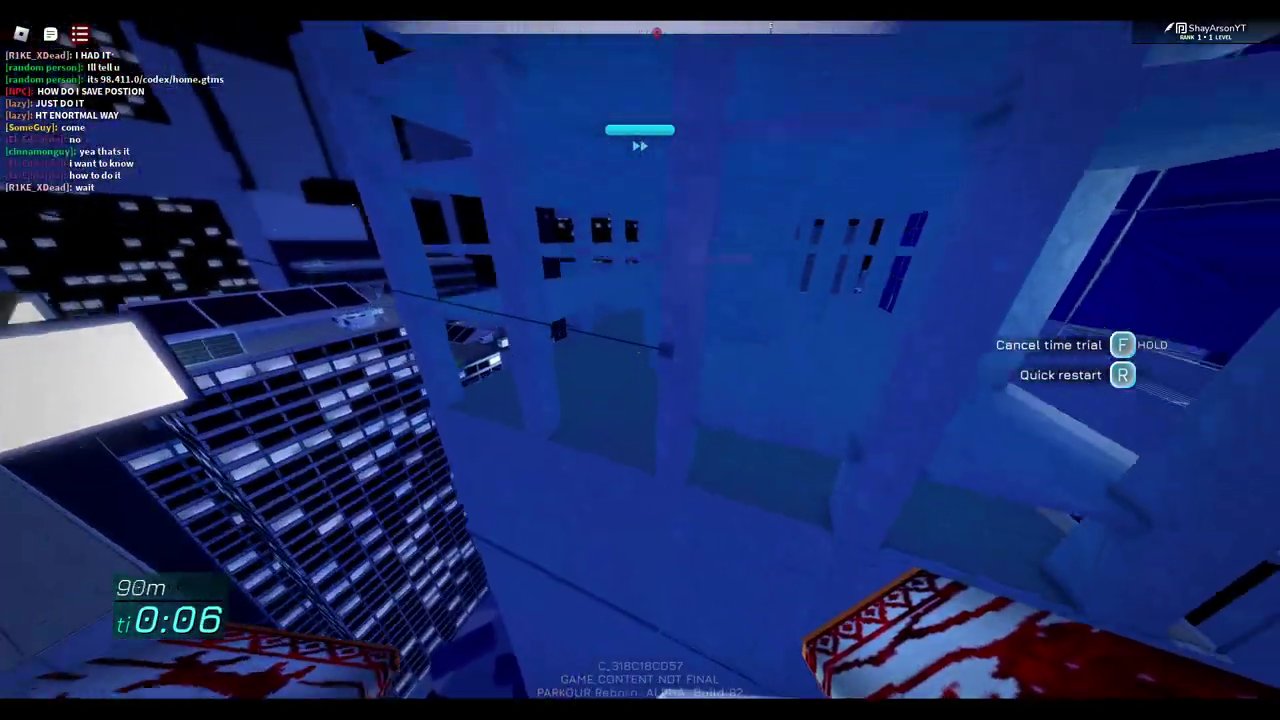
key("r")
Rerun from the start over the rooftop block, onto the catwalk, and out of the corridor
key("w")
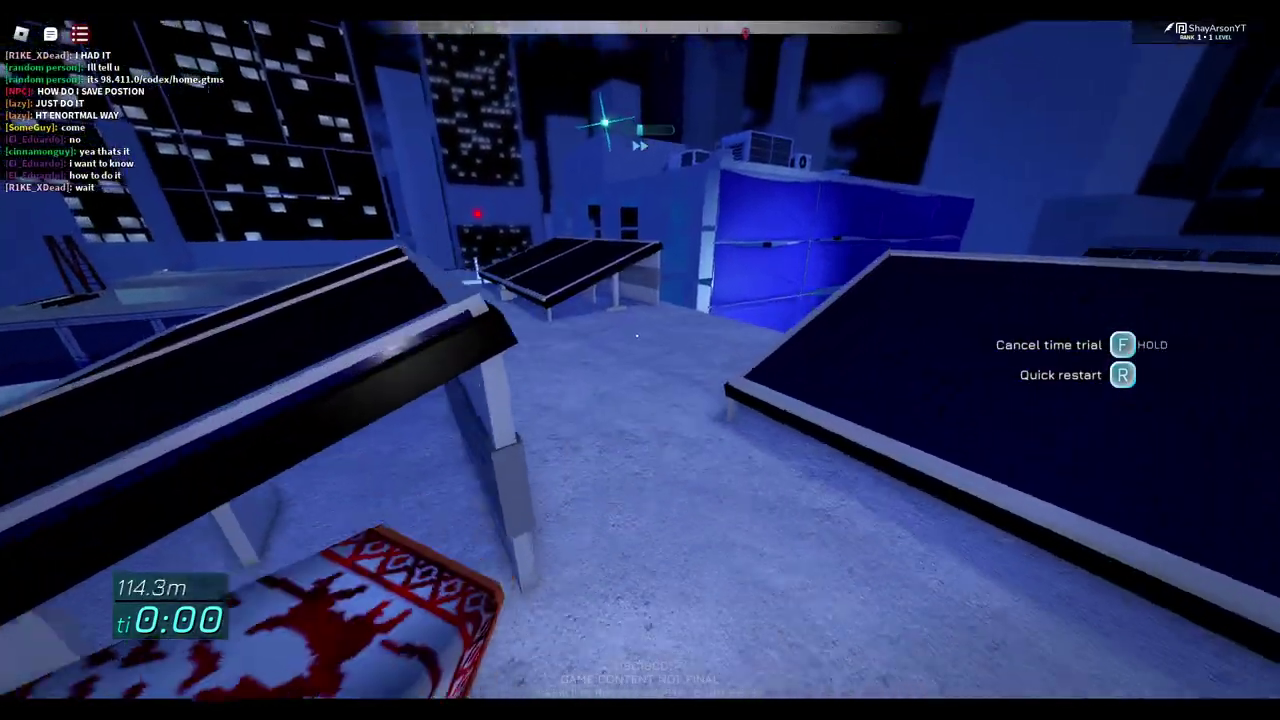
key("w")
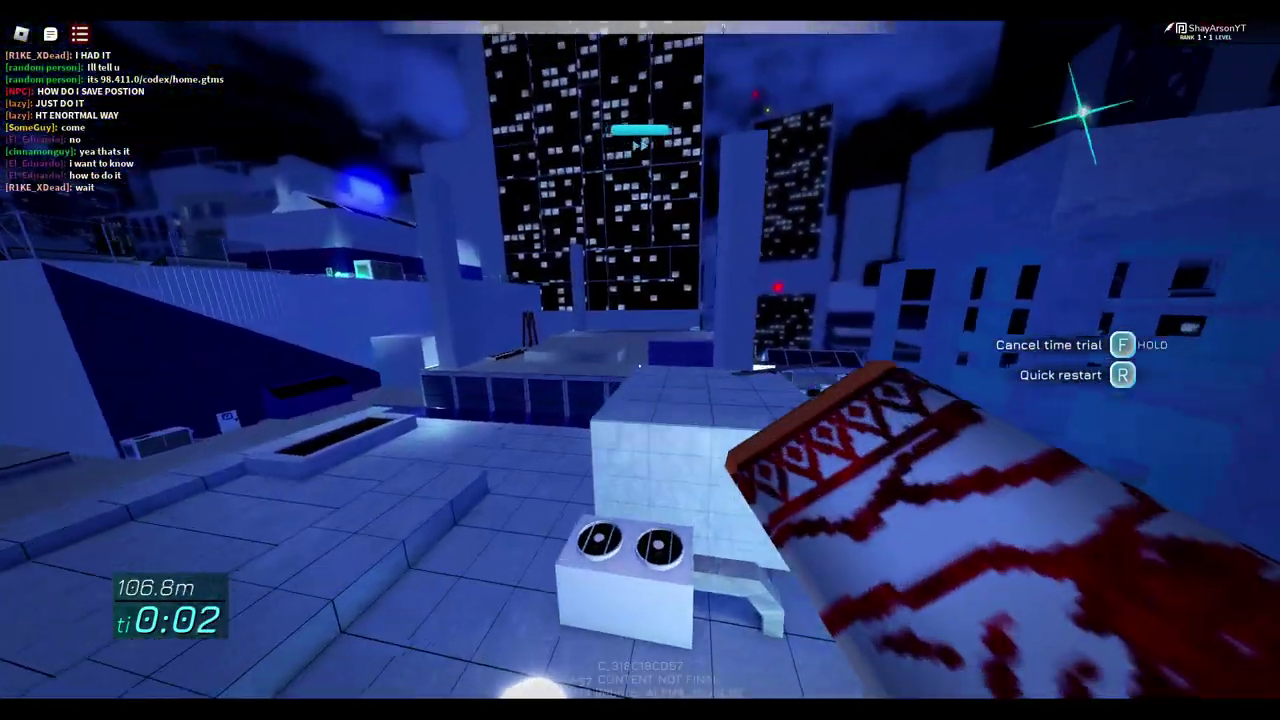
key("space")
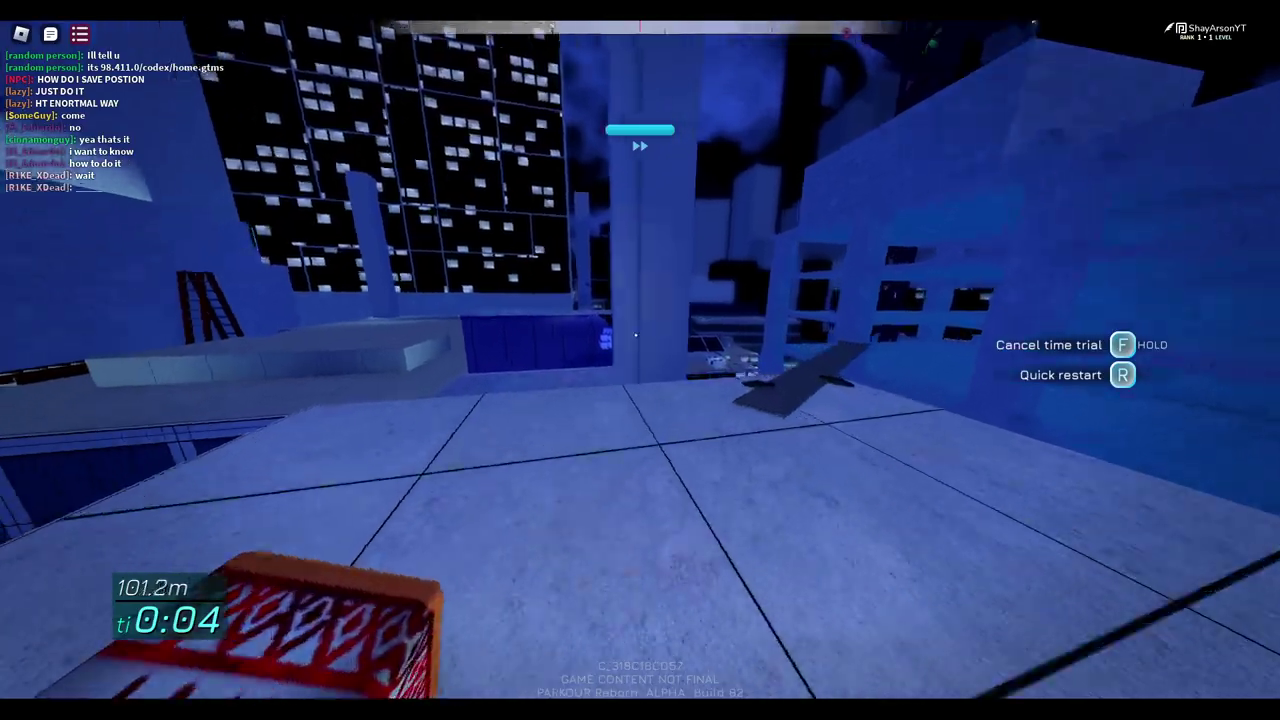
key("w")
key("w")
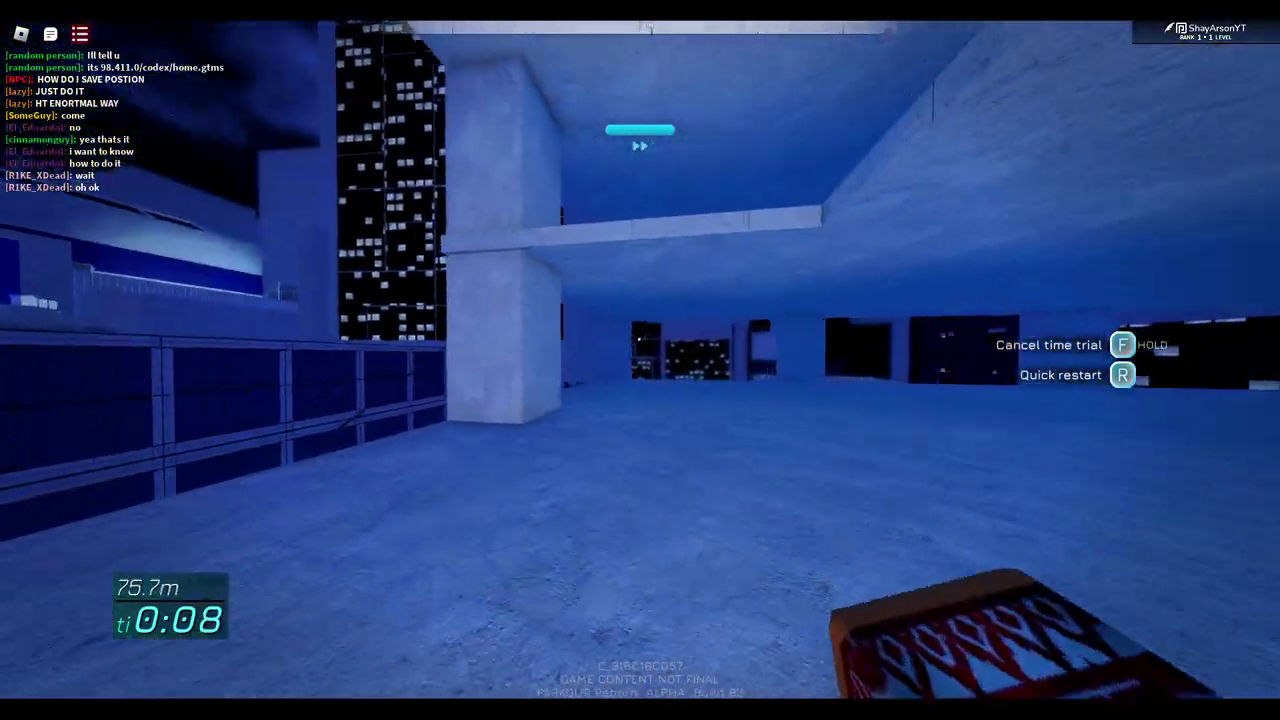
key("space")
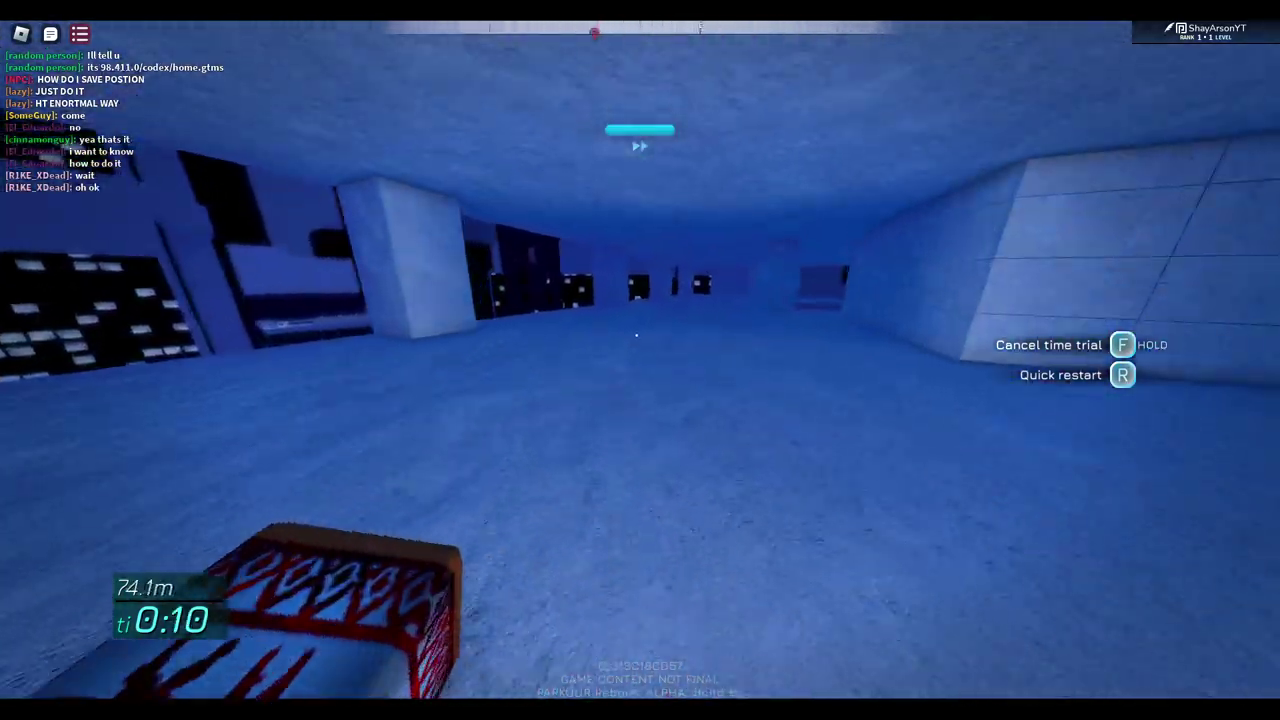
key("w")
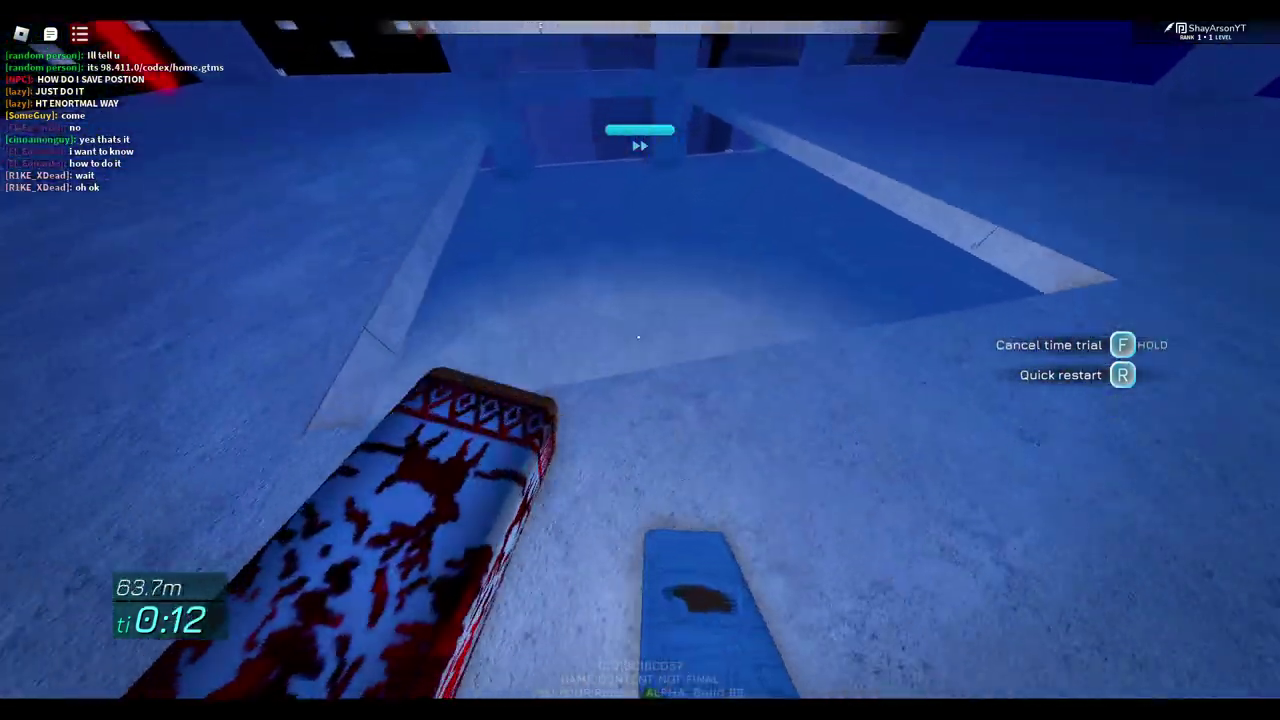
Drop to the lower rooftops and run the ledge and wall to the red finish marker
key("w")
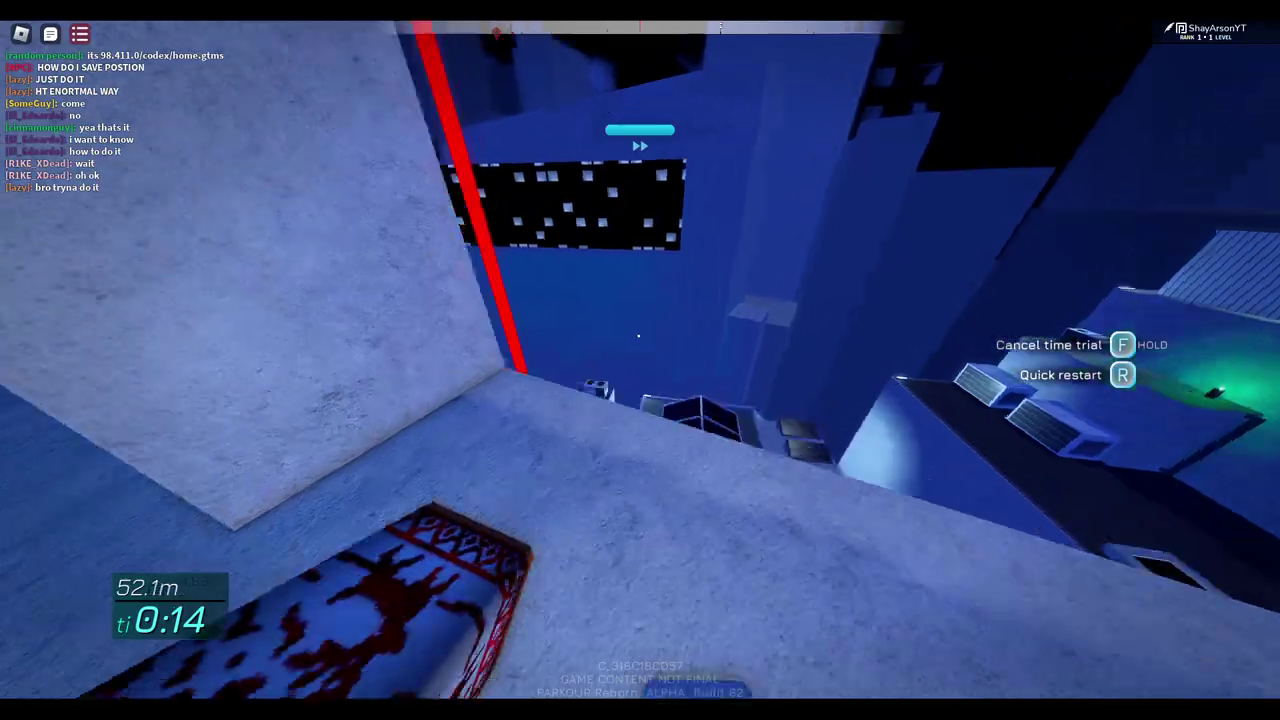
key("w")
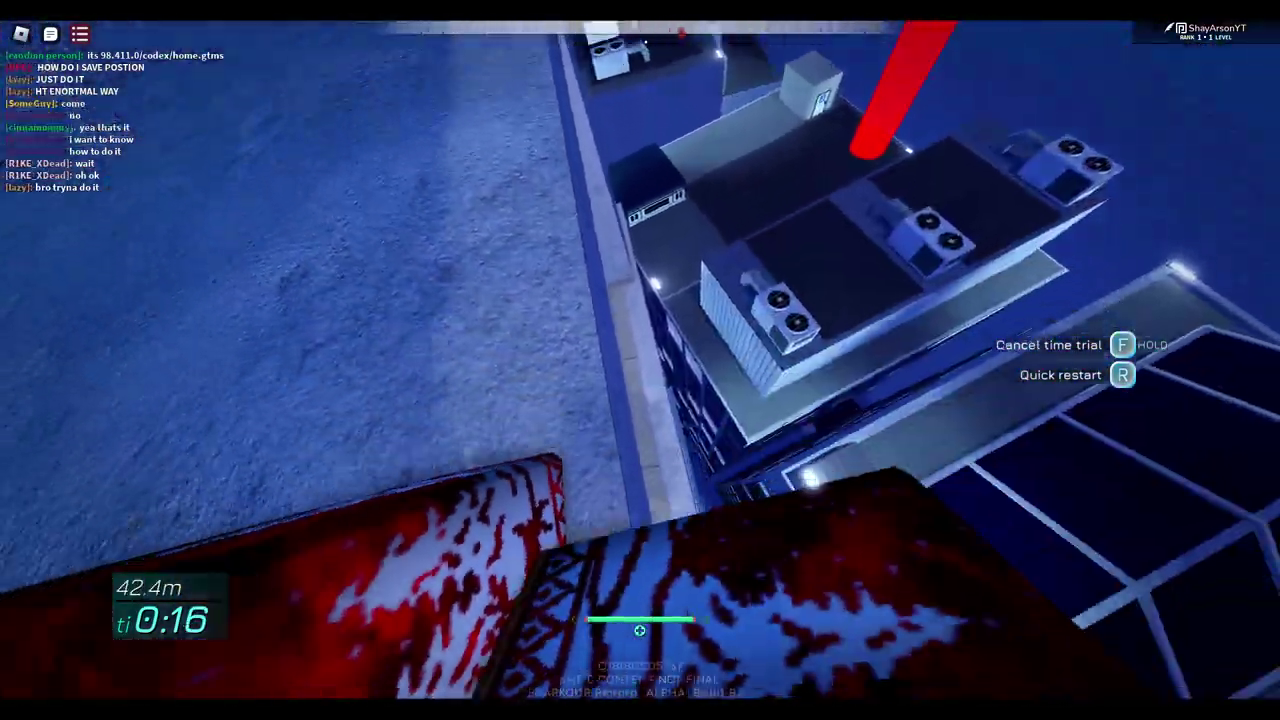
key("w")
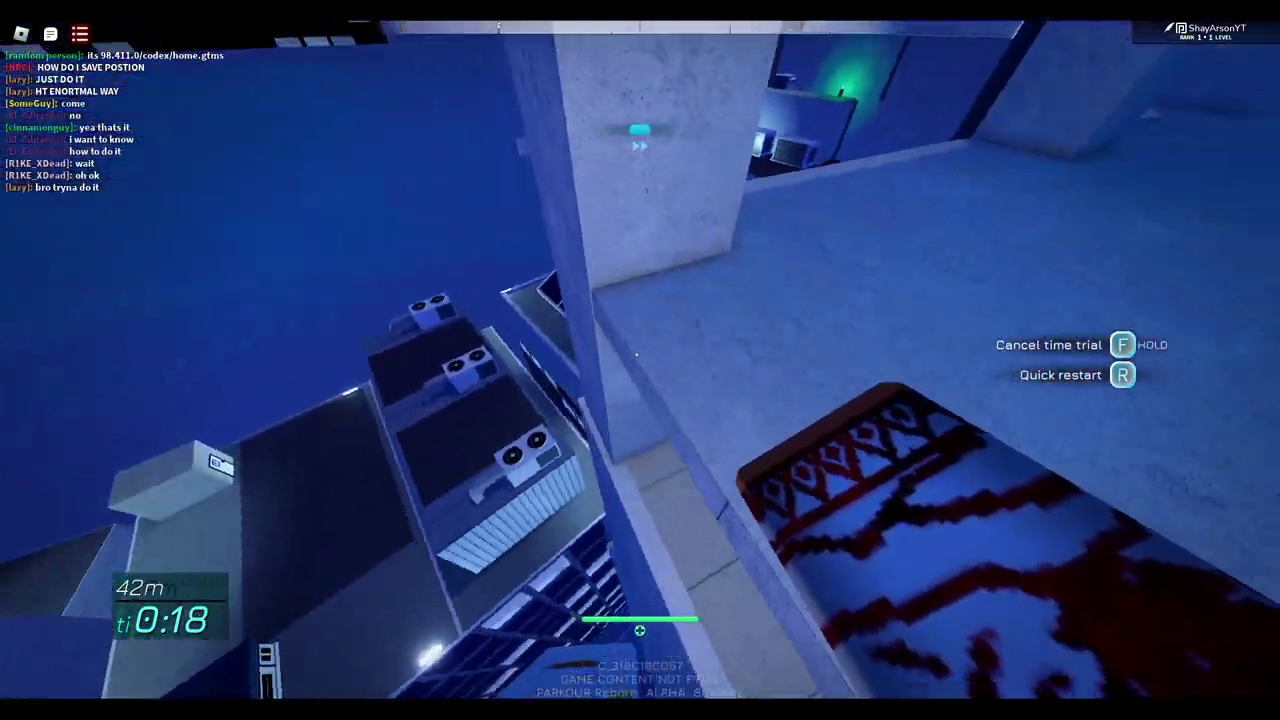
key("w")
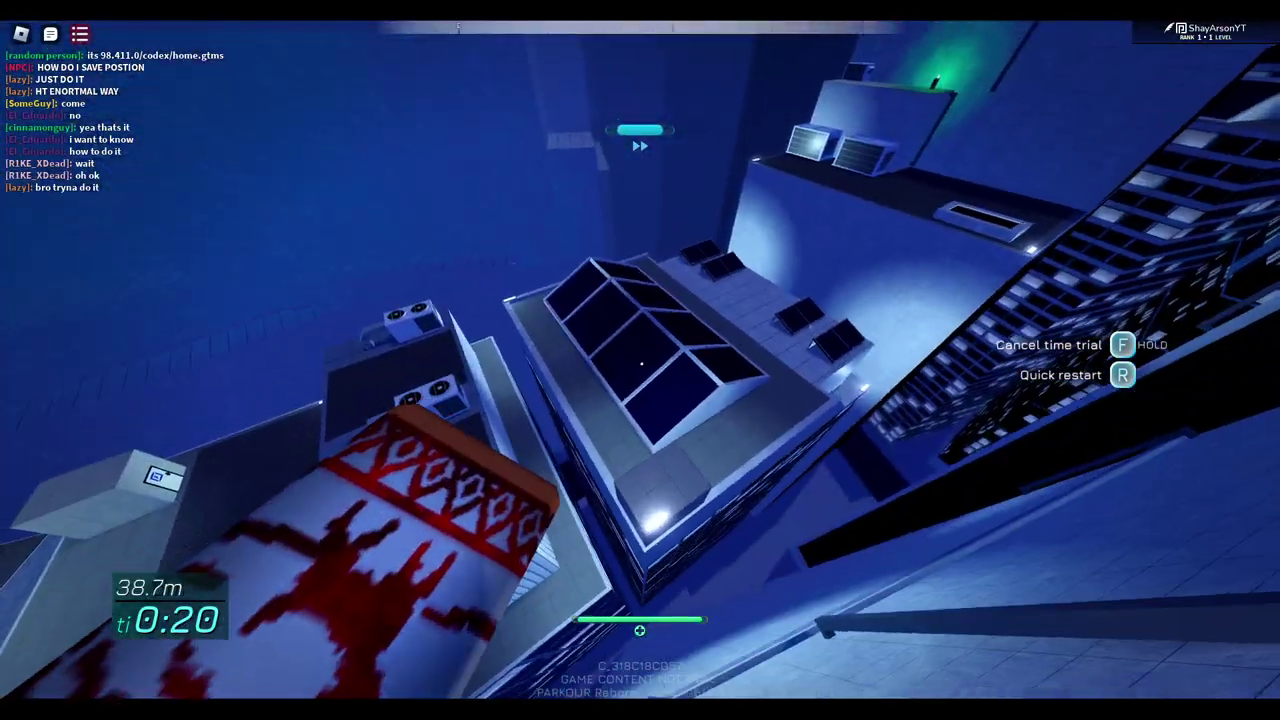
key("w")
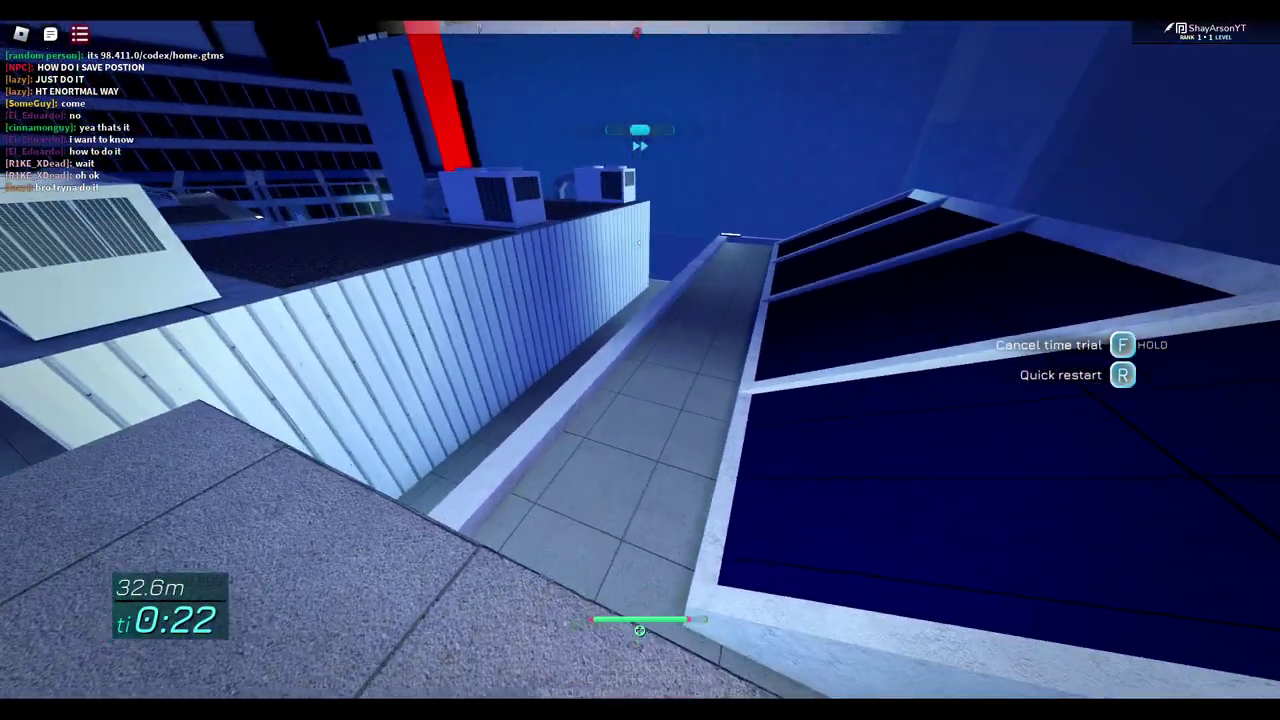
key("w")
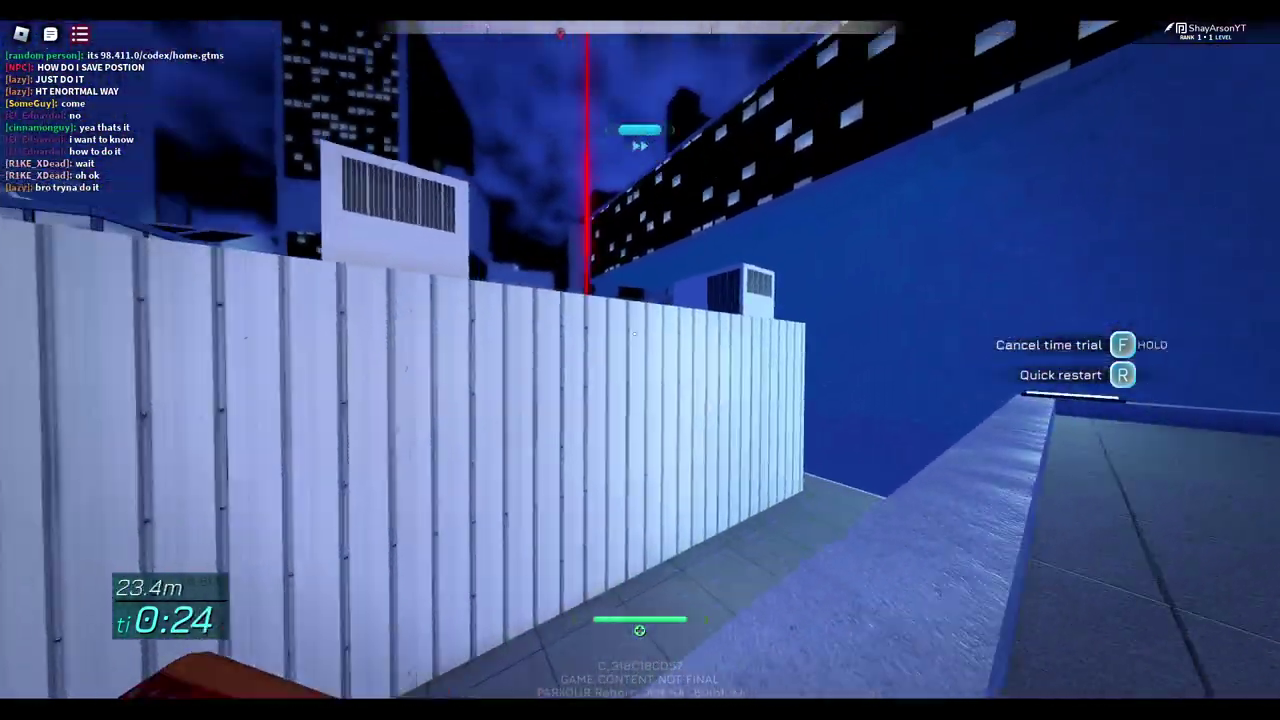
key("w")
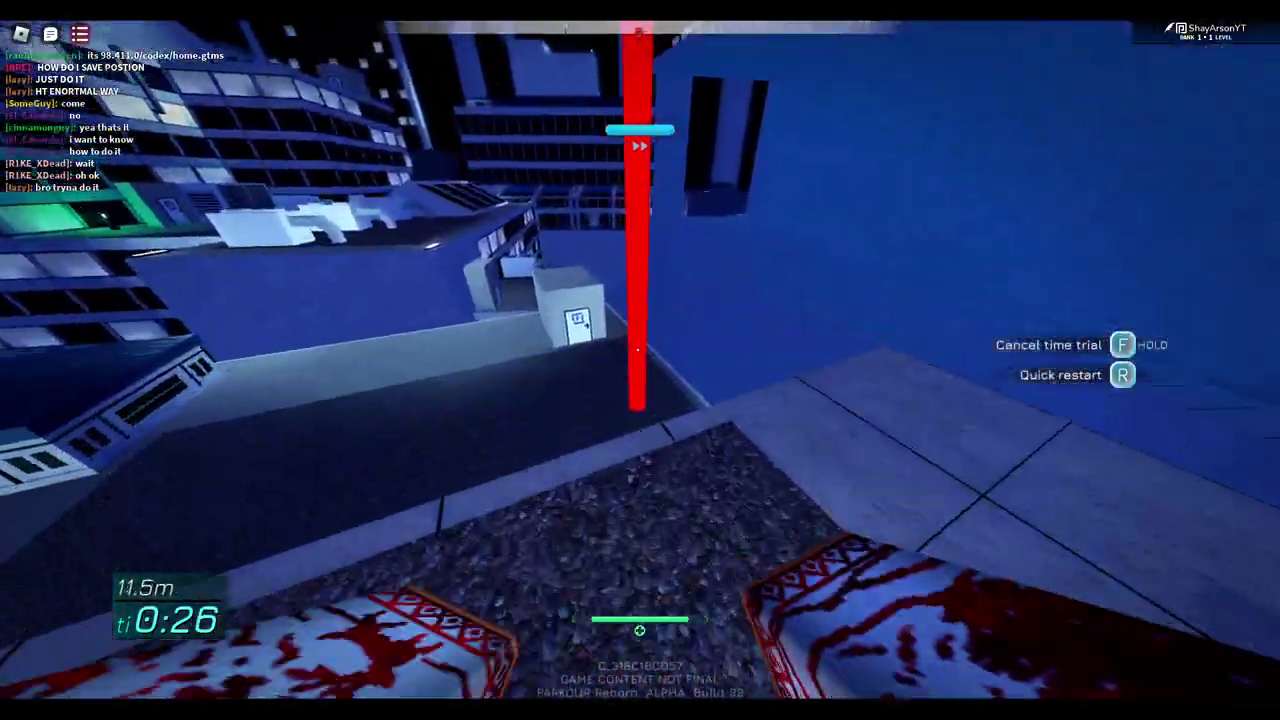
key("w")
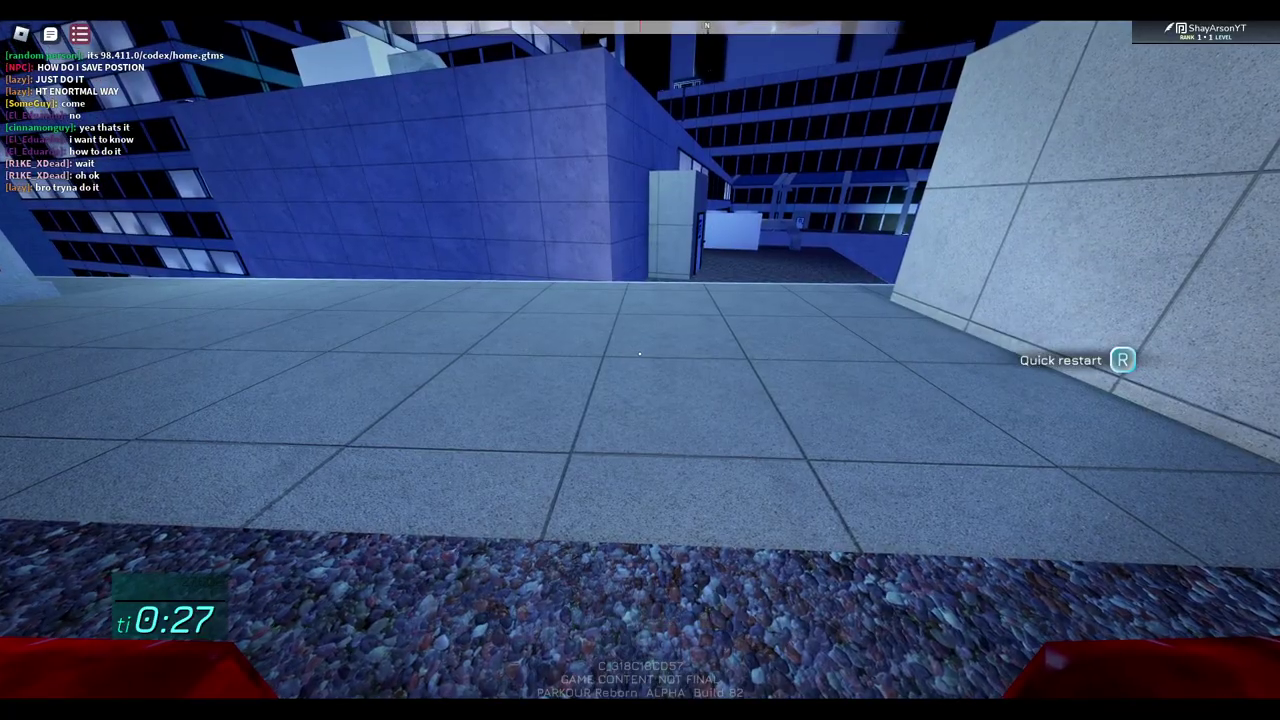
Vault the wall, reset with R, and wall-run from the narrow ledge to the dark rooftop
key("w")
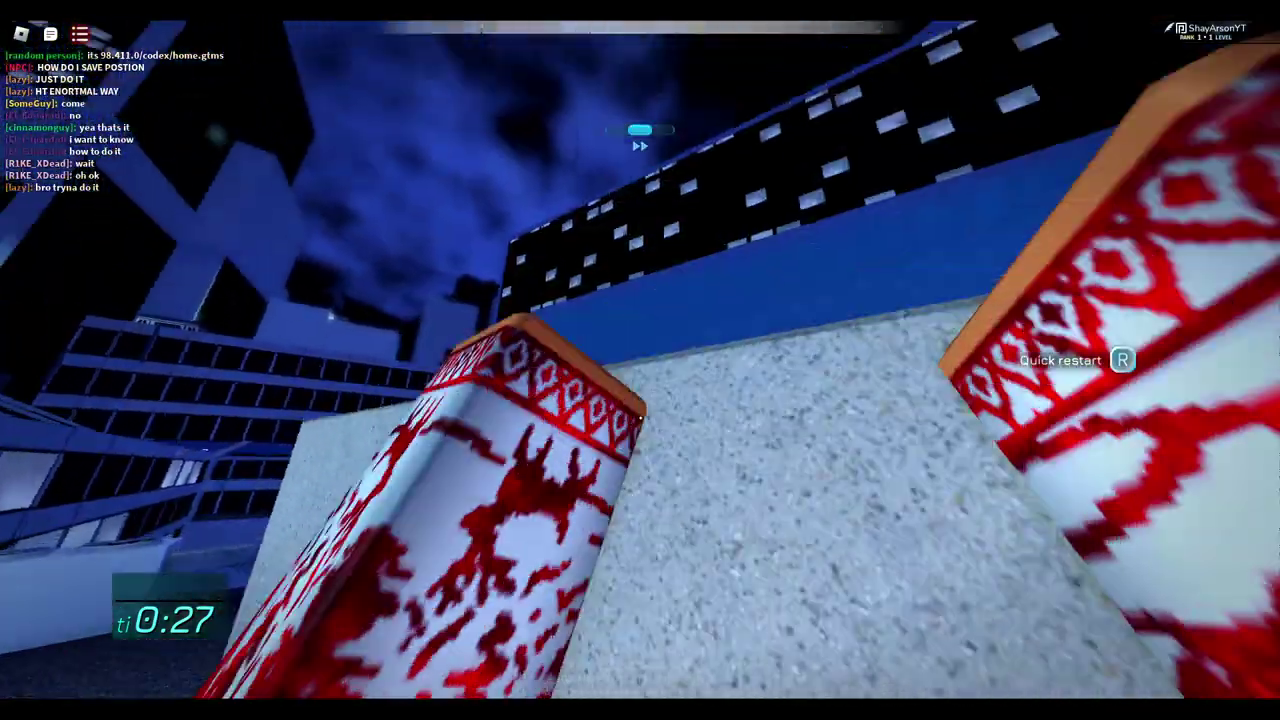
key("r")
key("w")
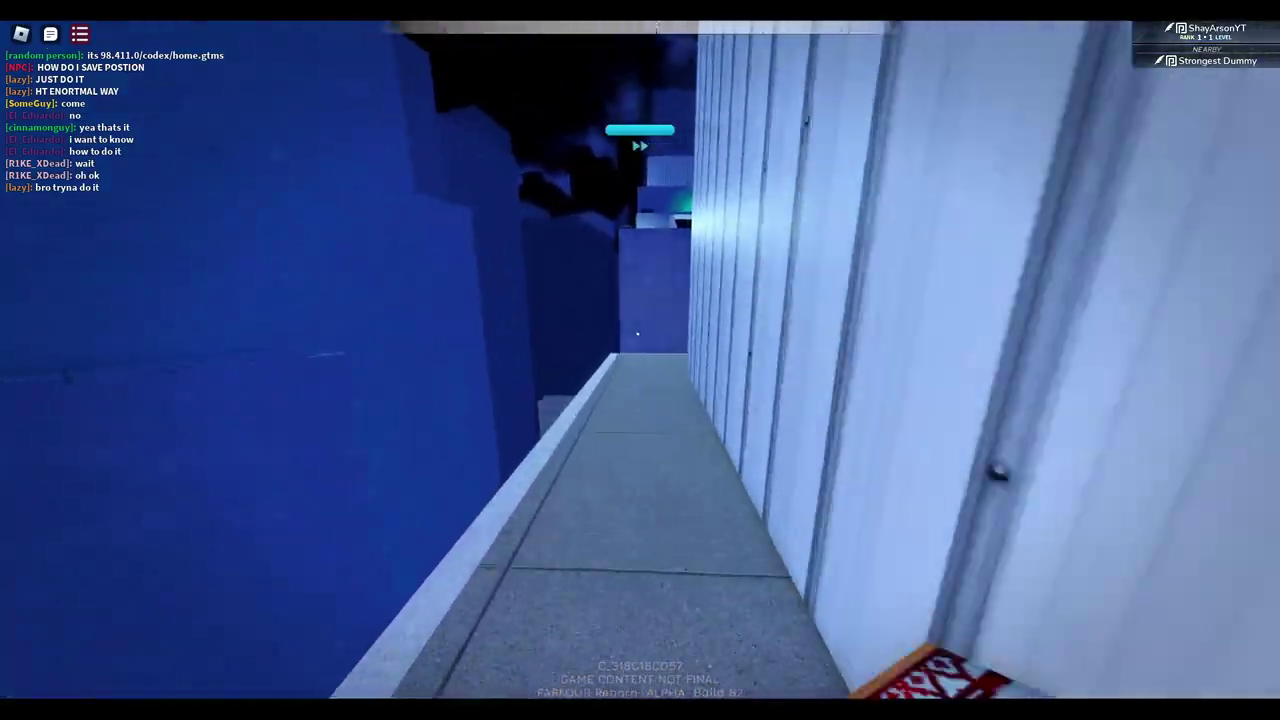
key("w")
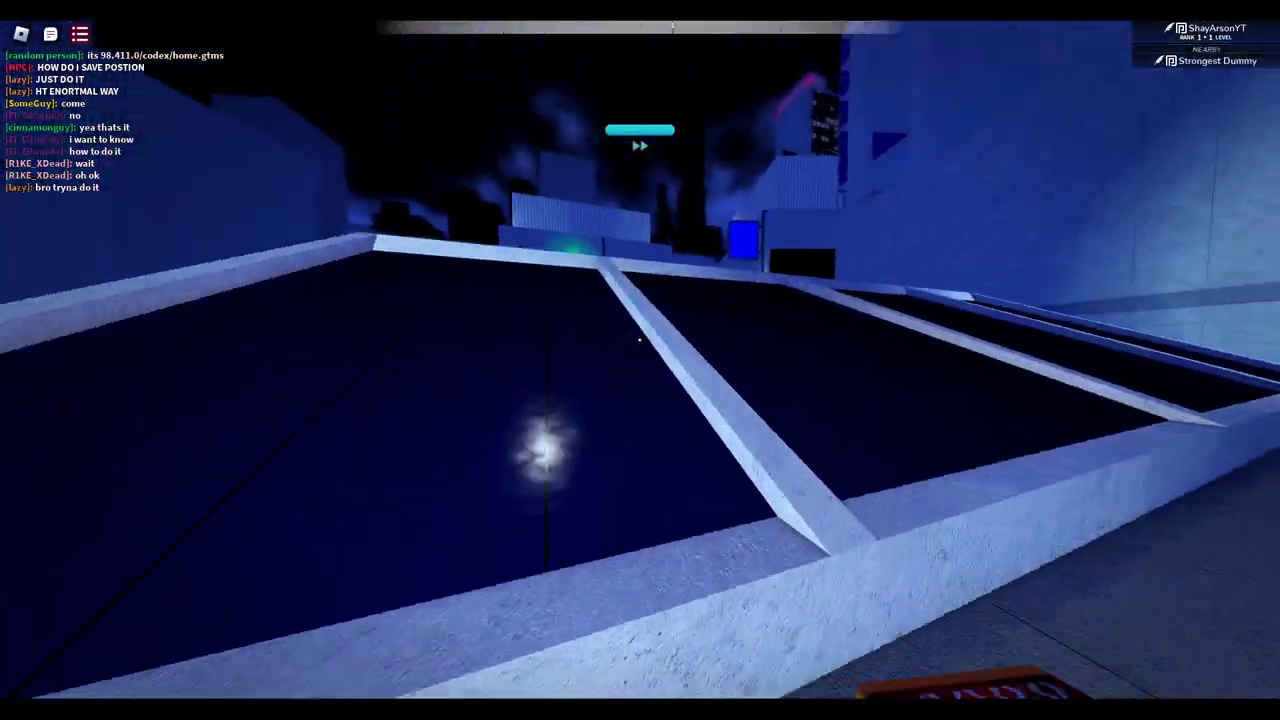
Run across the solar panels, wall-run along the lit wall, drop into the gap, and respawn
key("w")
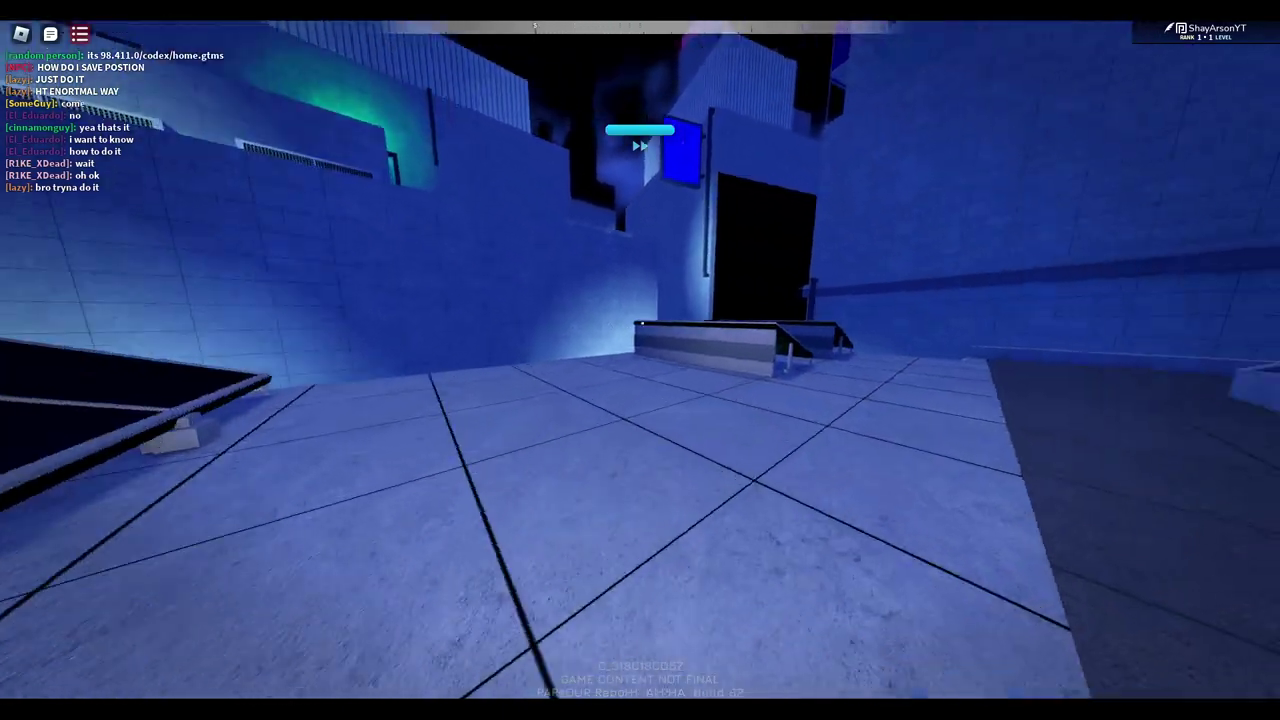
key("w")
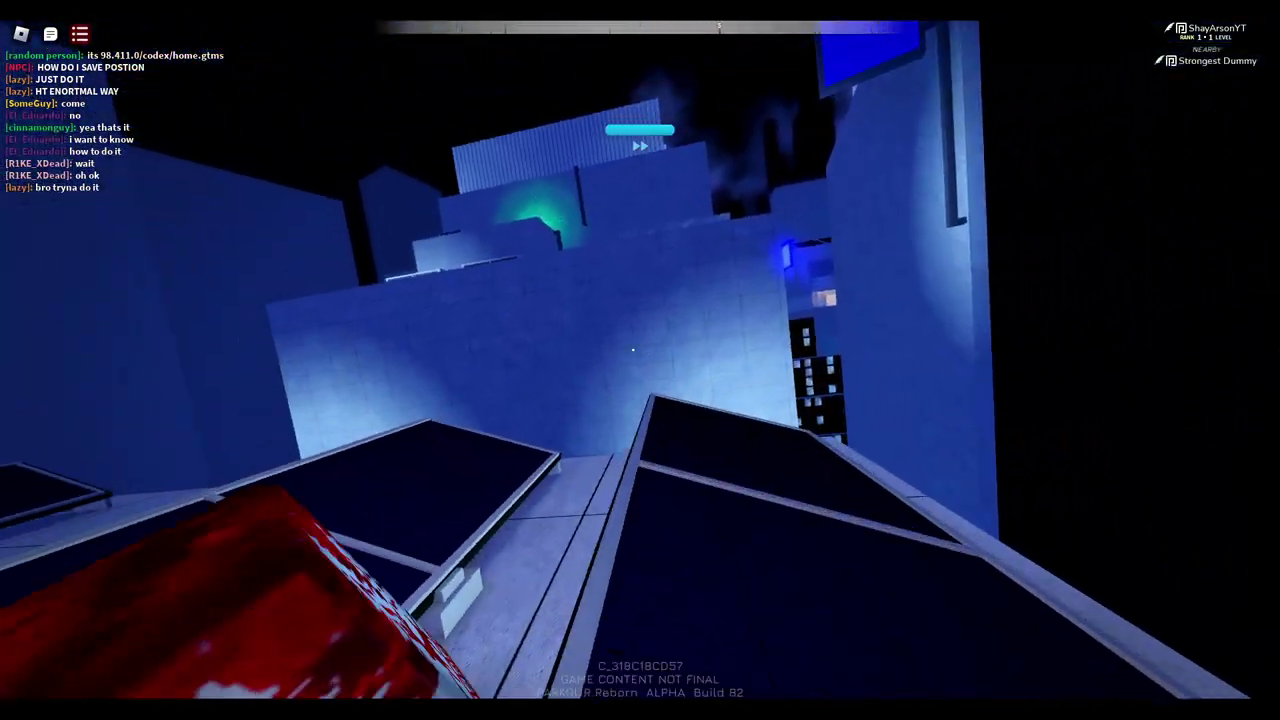
key("w")
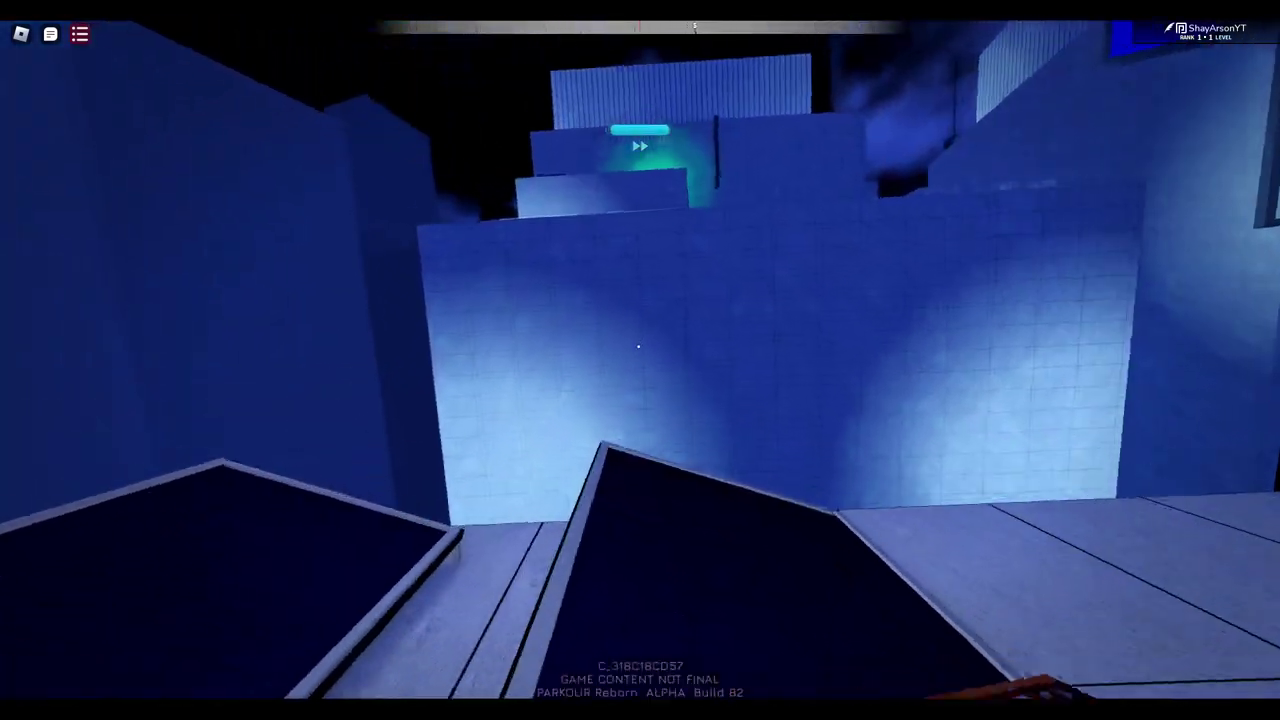
key("w")
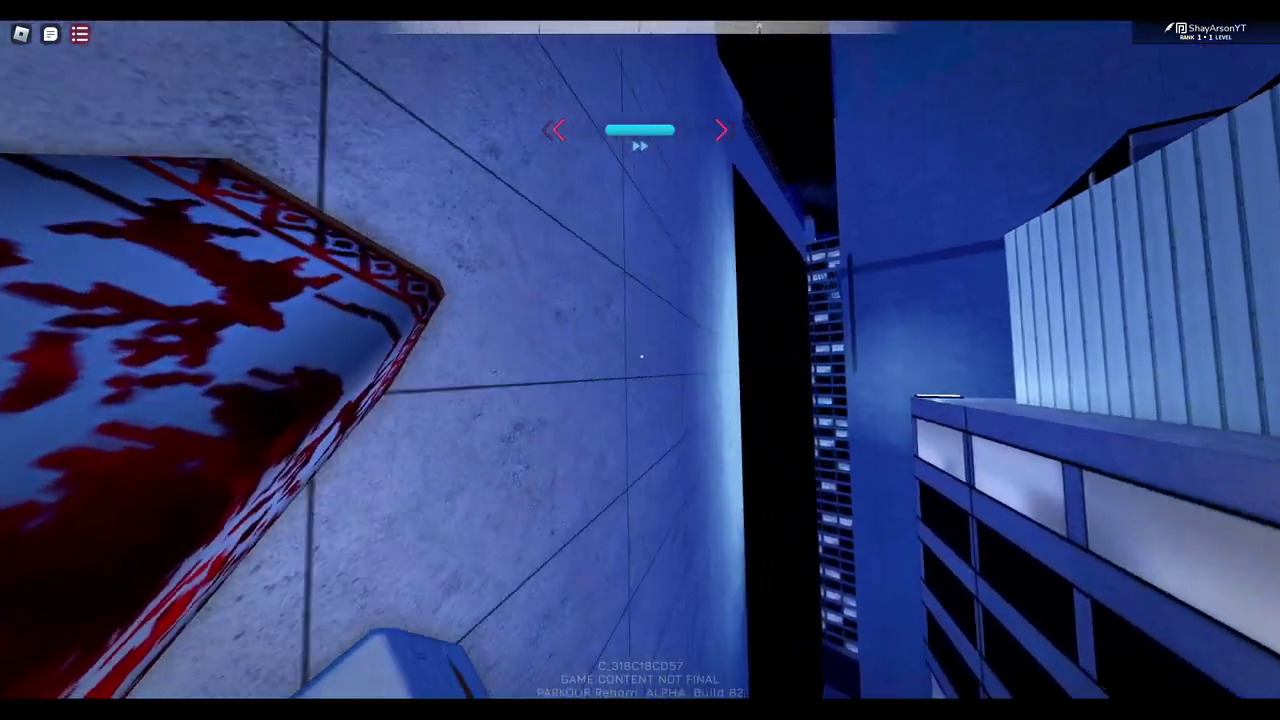
key("w")
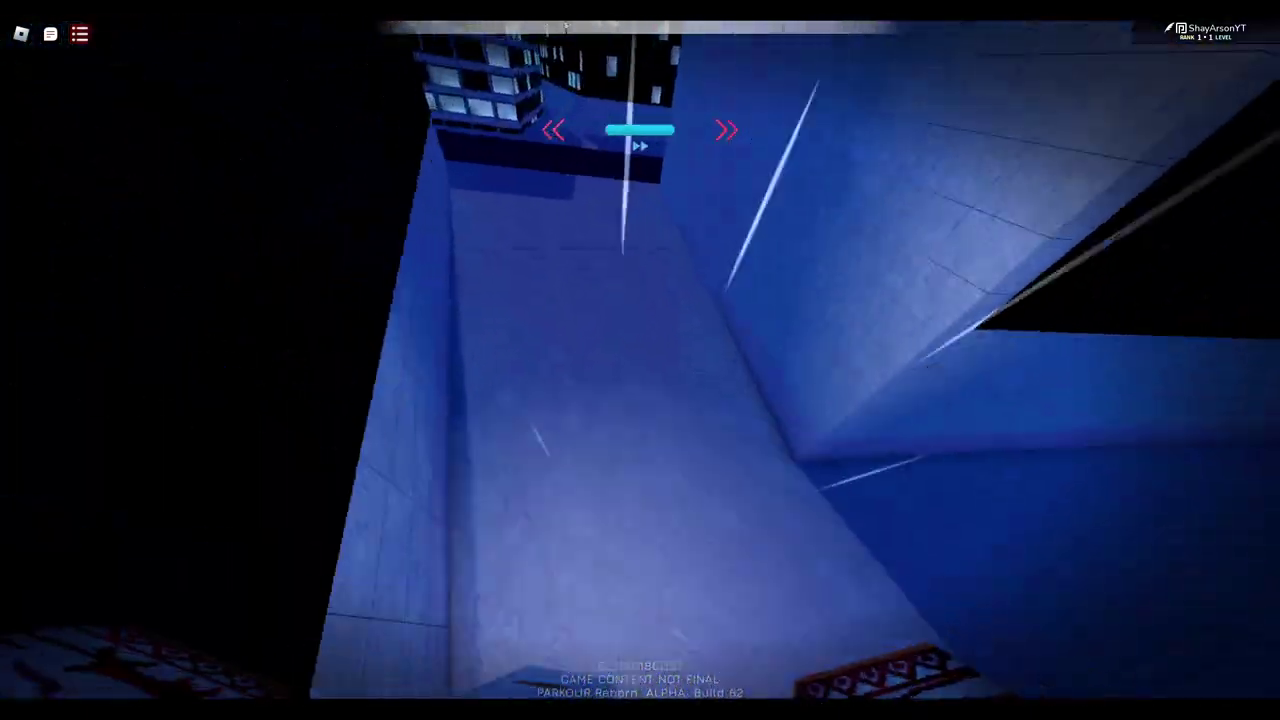
key("space")
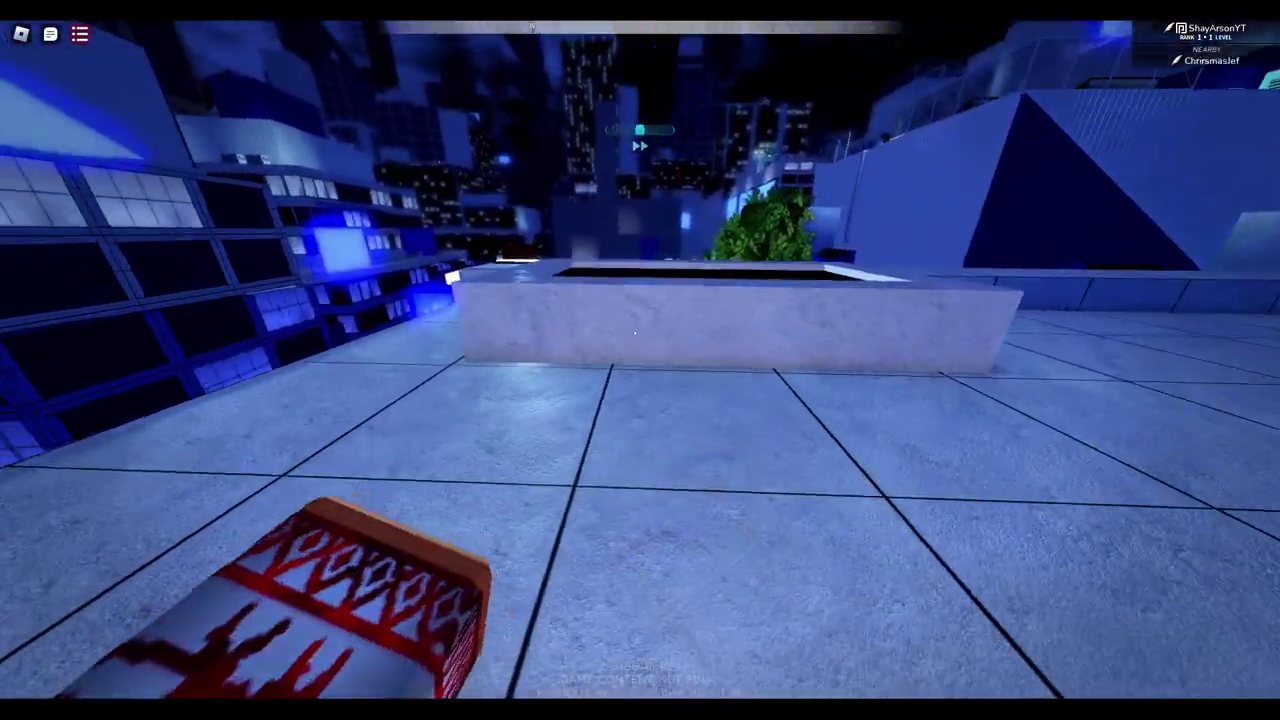
Run past the planter to the roof edge and drop onto the rooftop walkway
key("w")
key("w")
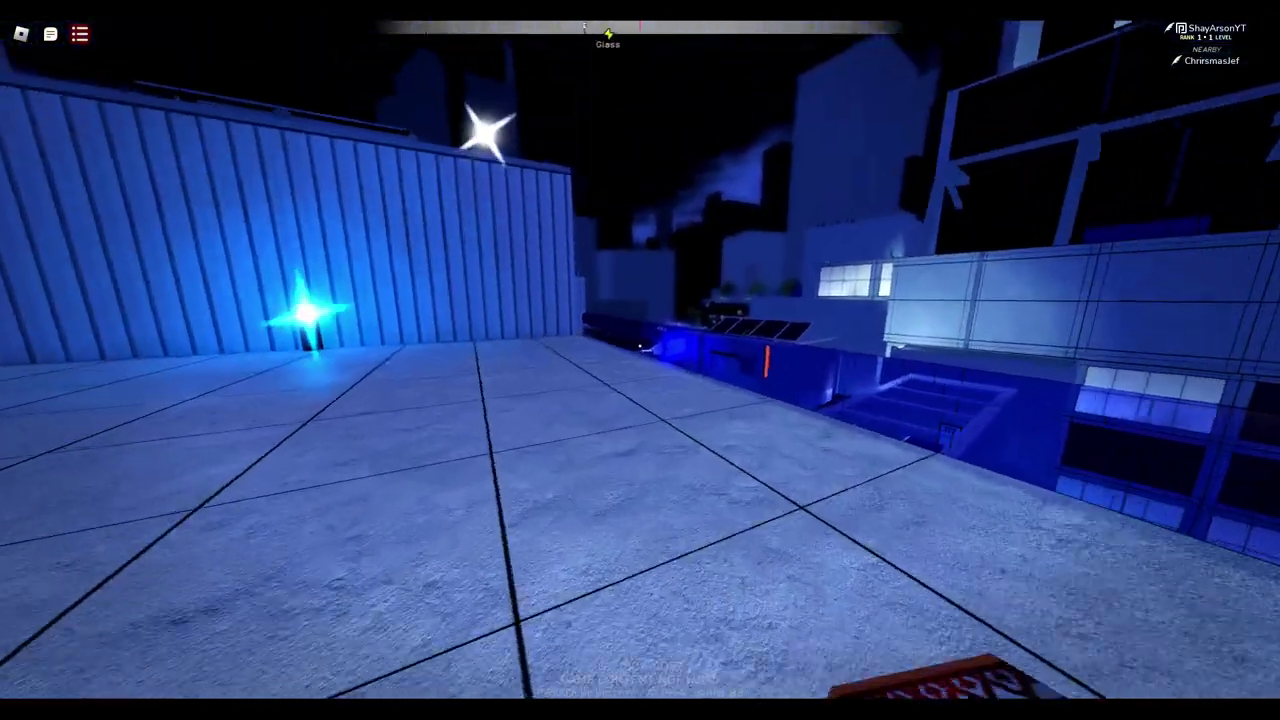
key("w")
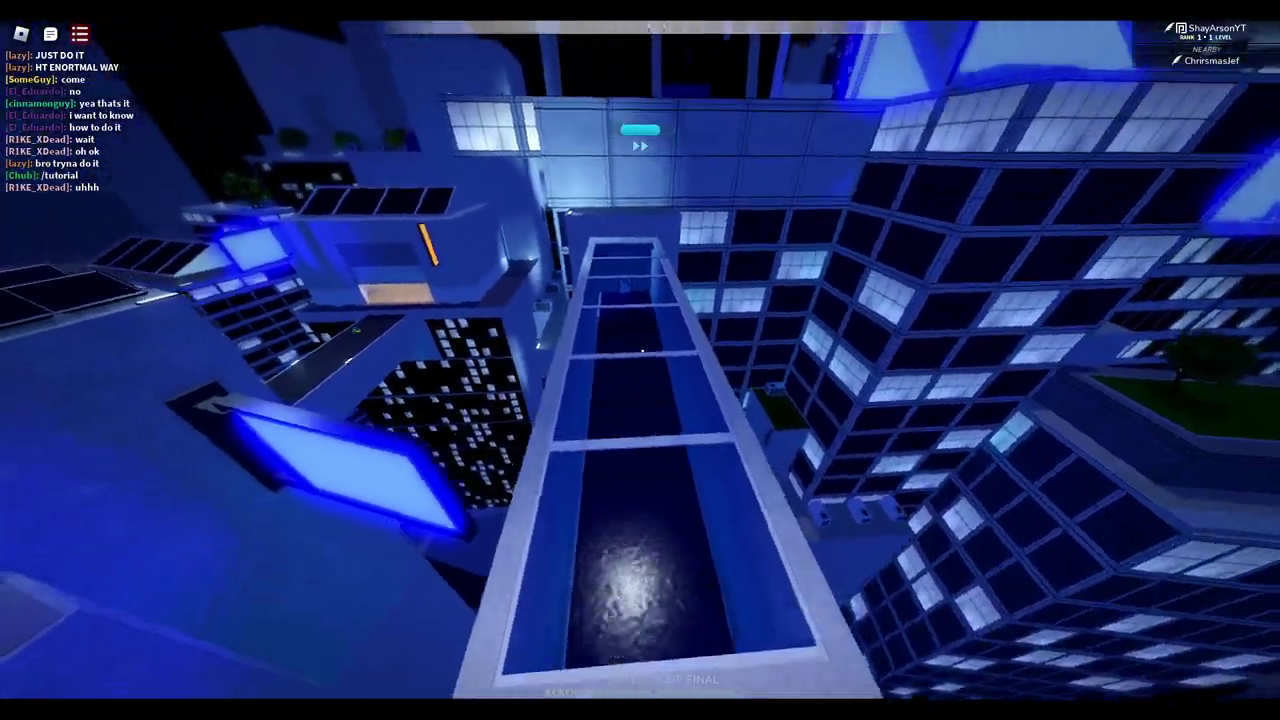
key("w")
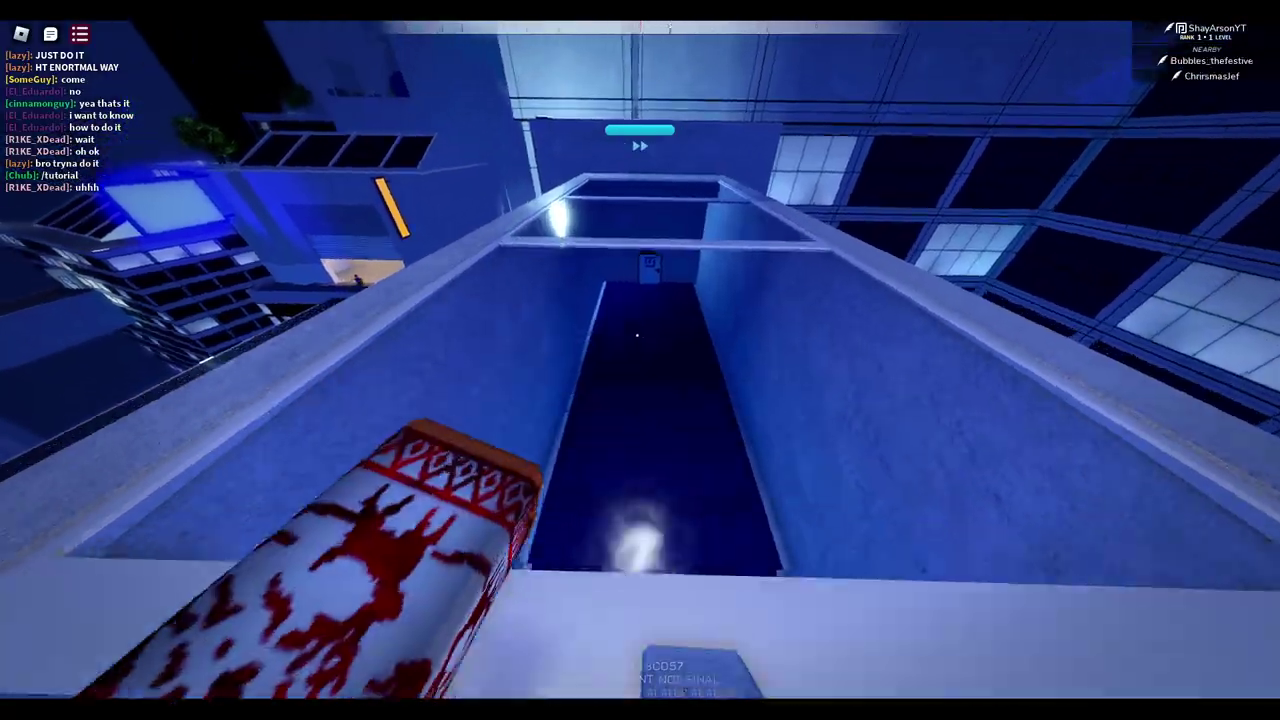
key("w")
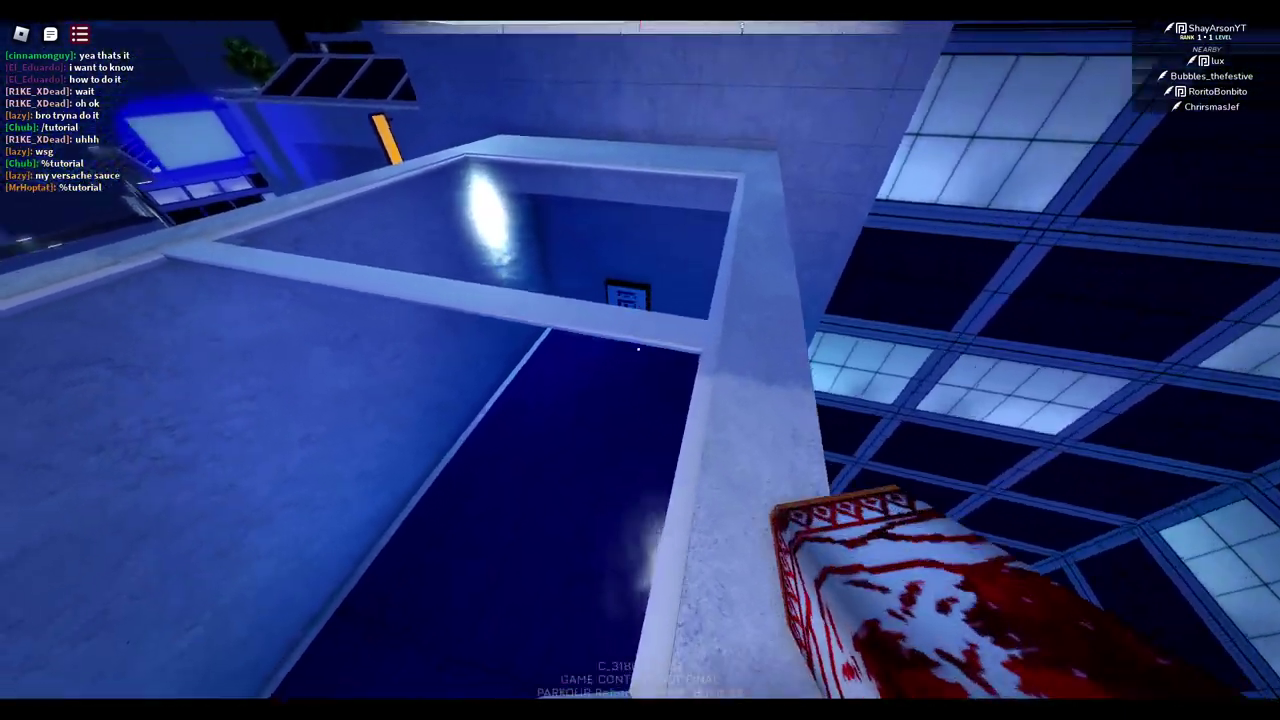
Grab the wall ledge, leap to the next ledge, and climb up onto the walkway
key("space")
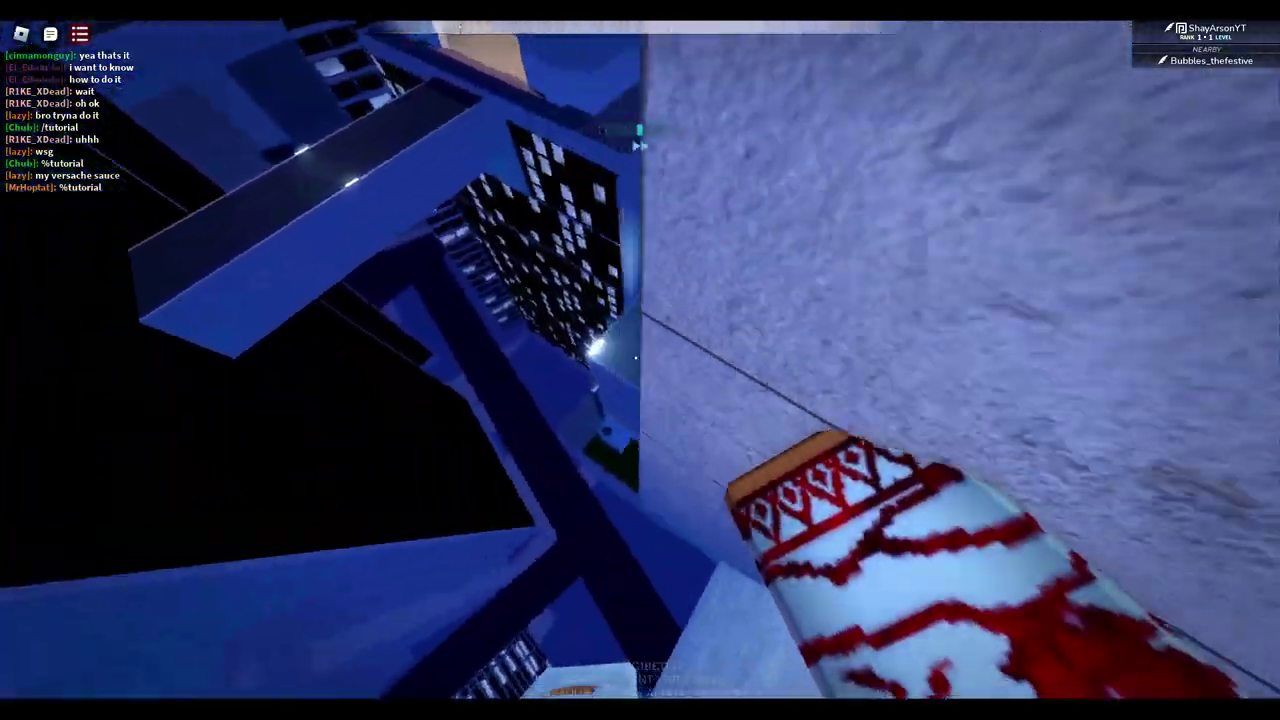
key("space")
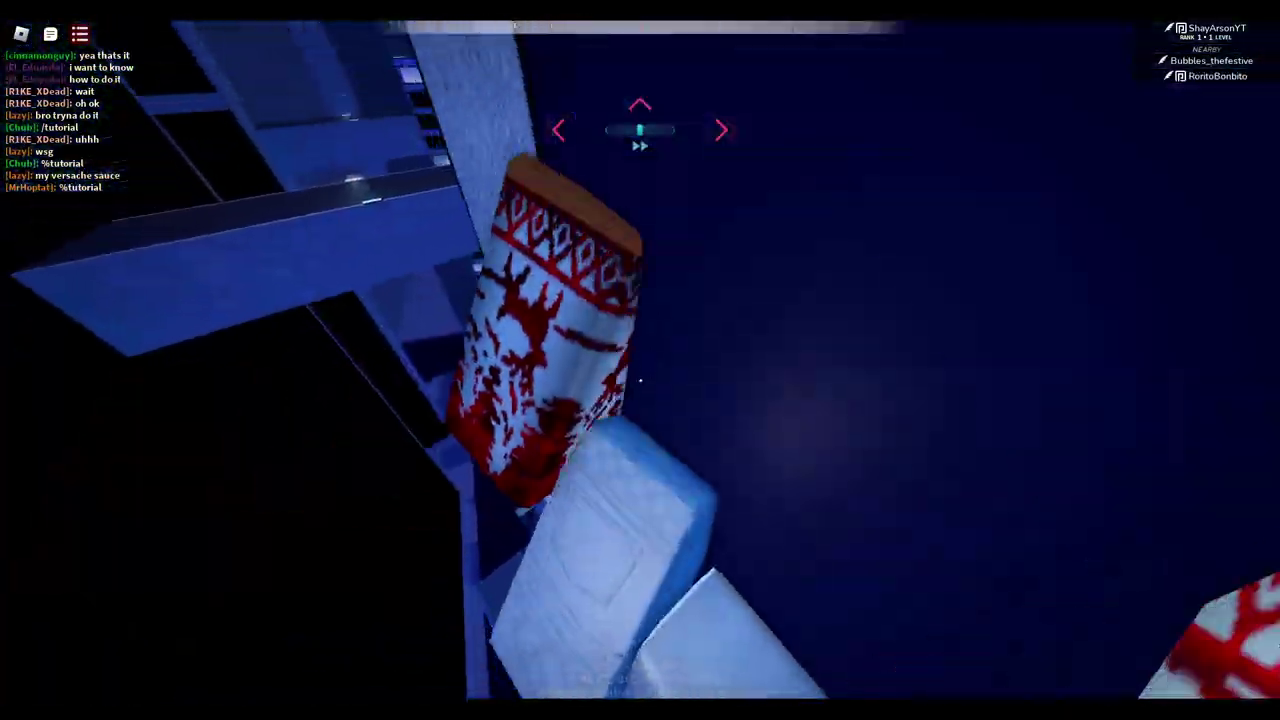
key("space")
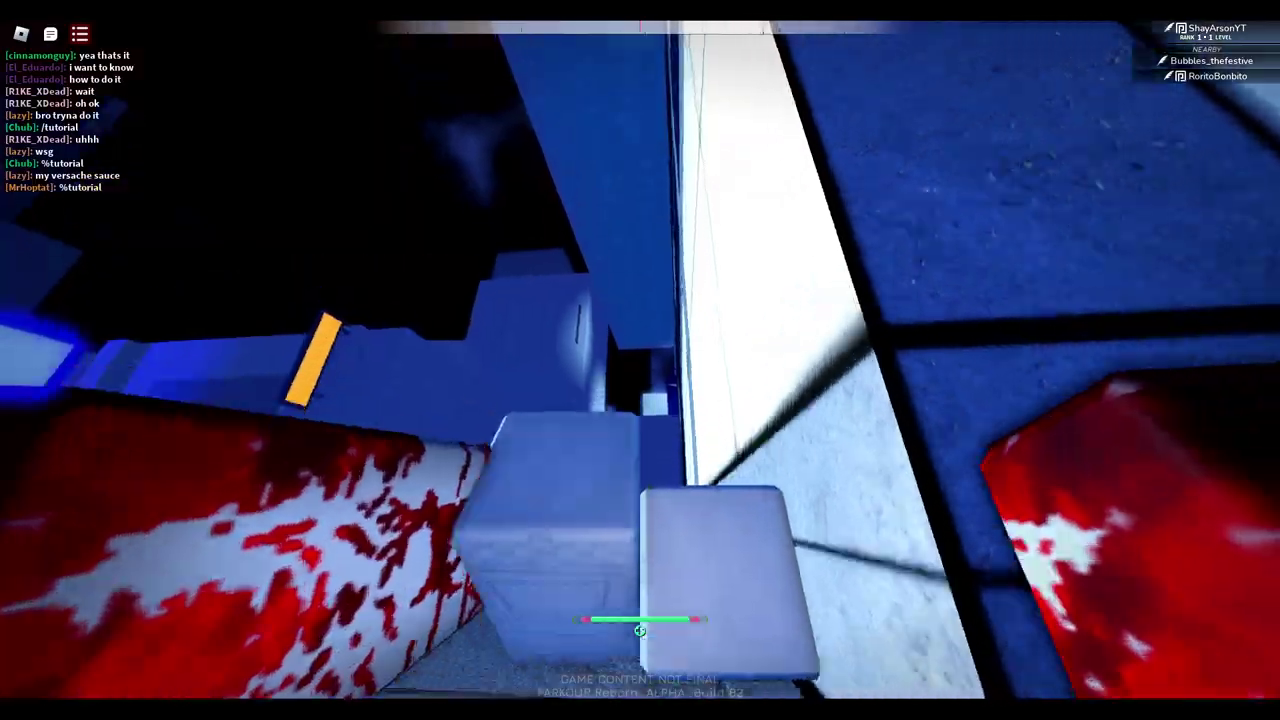
key("space")
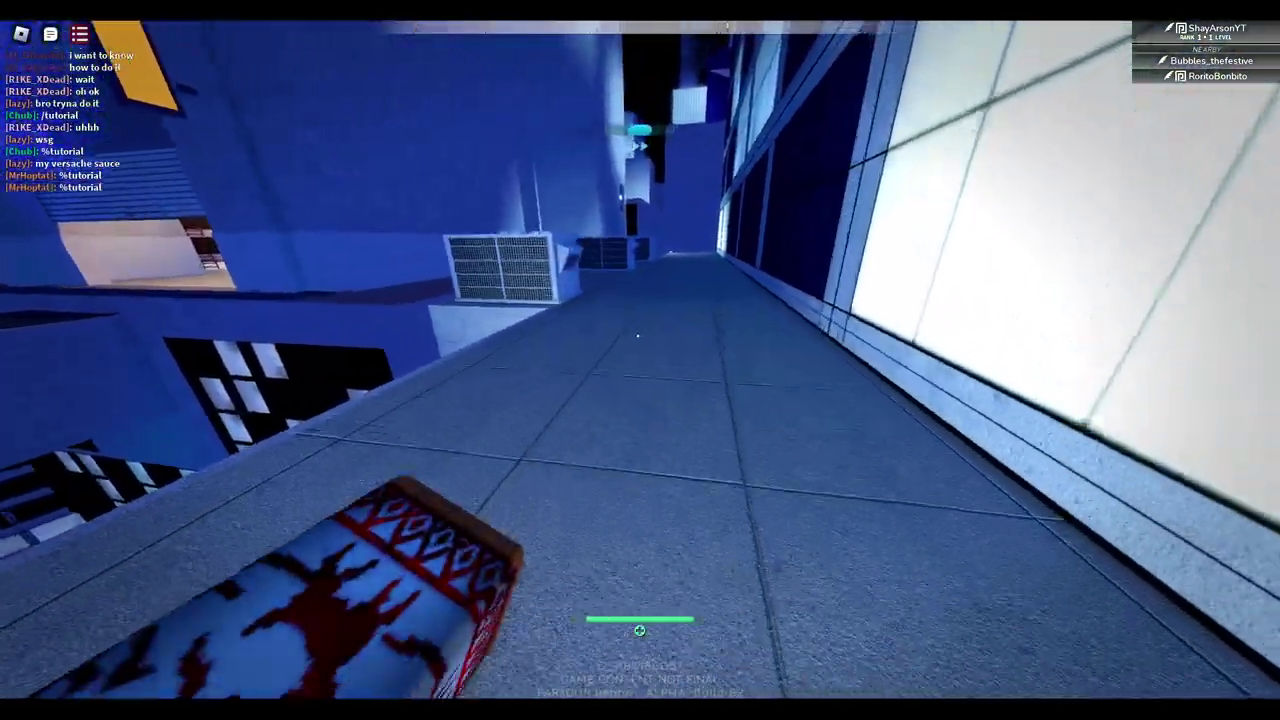
Run the walkway and corridor, climb the air-conditioning unit, then scale the wall onto the rooftop
key("w")
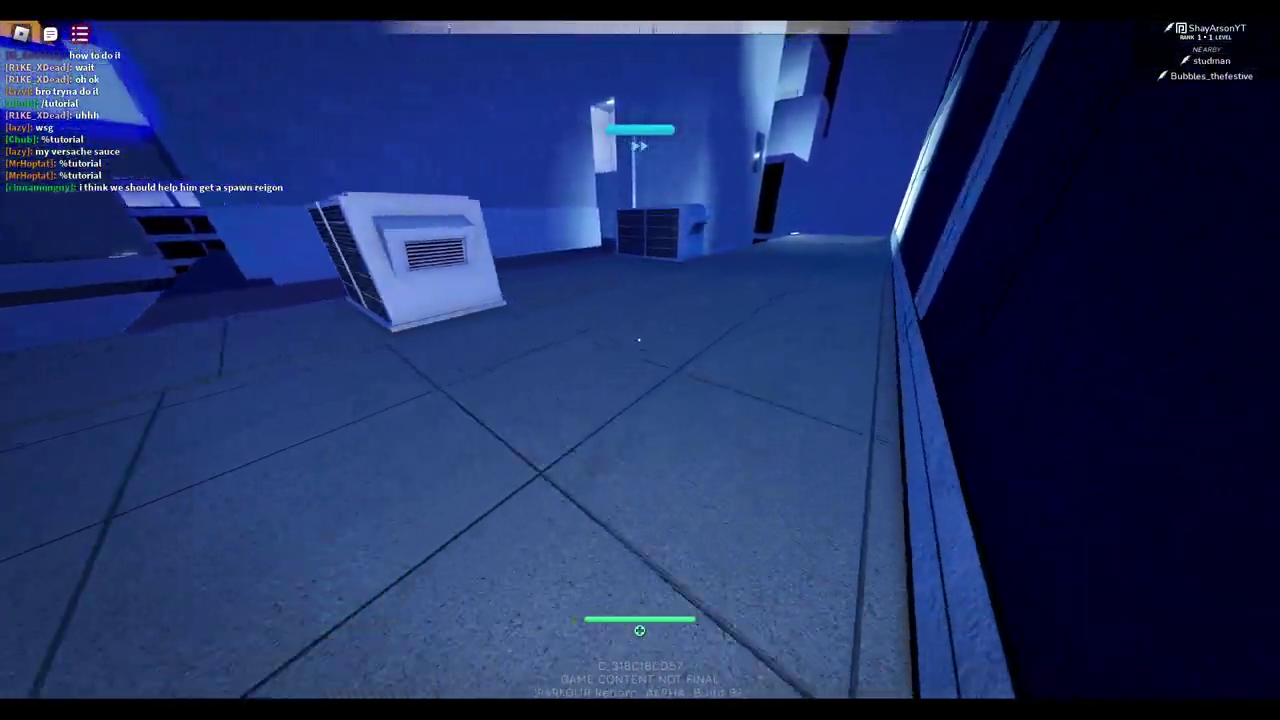
key("w")
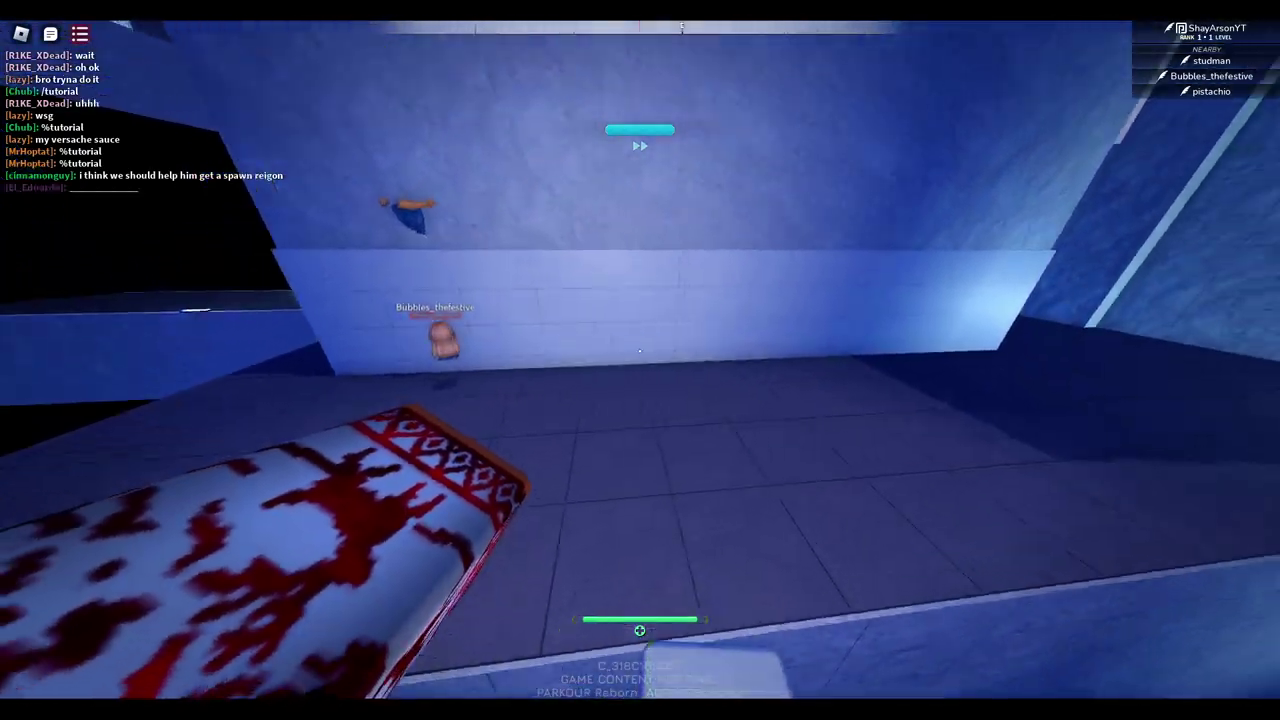
key("w")
key("w")
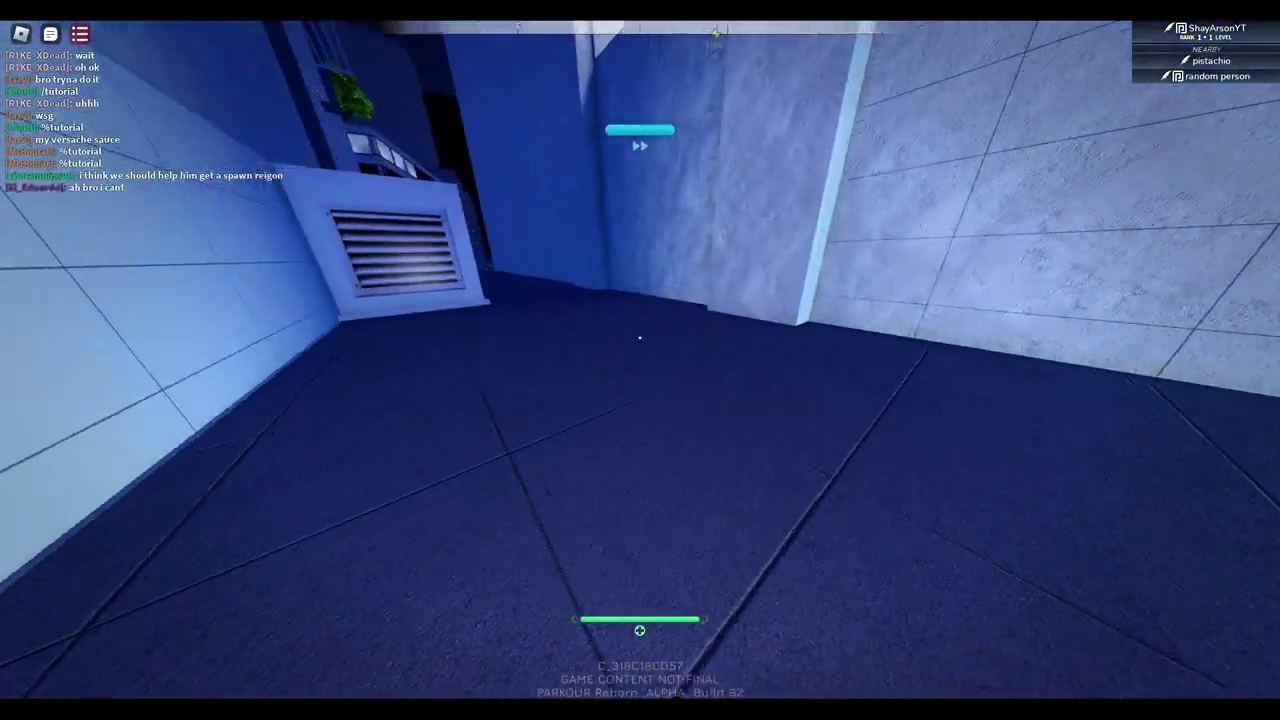
key("w")
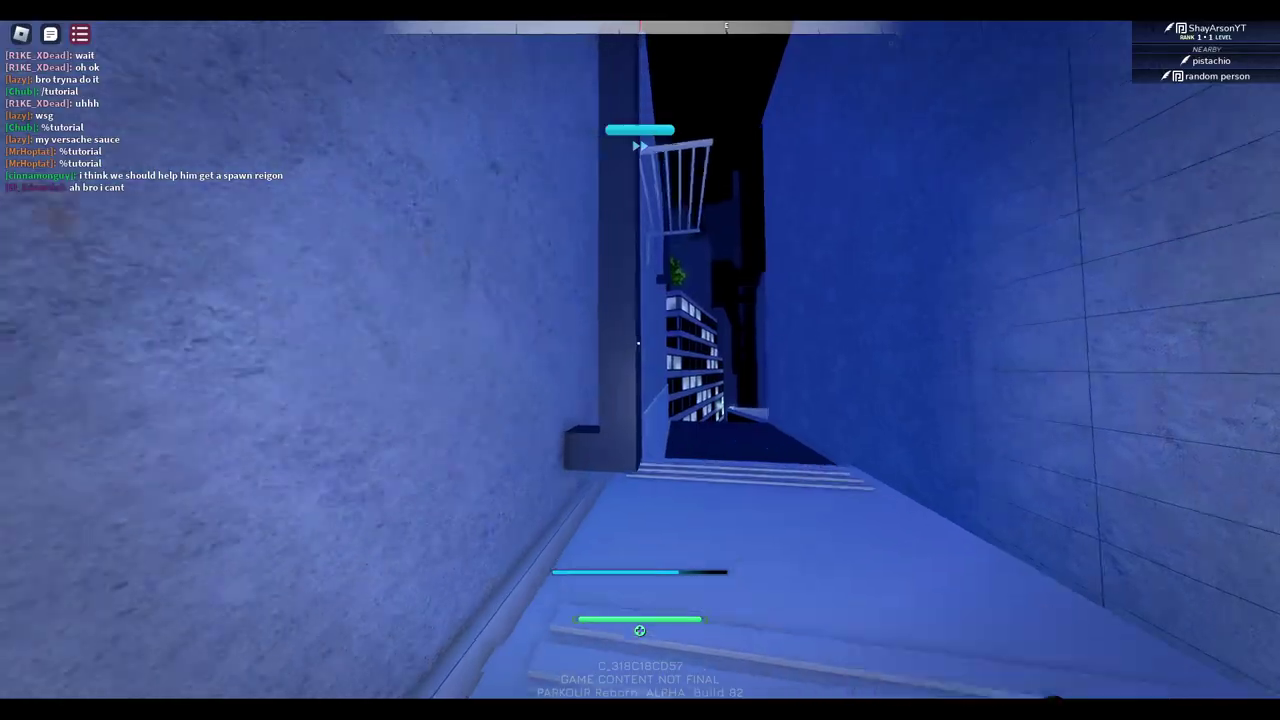
key("w")
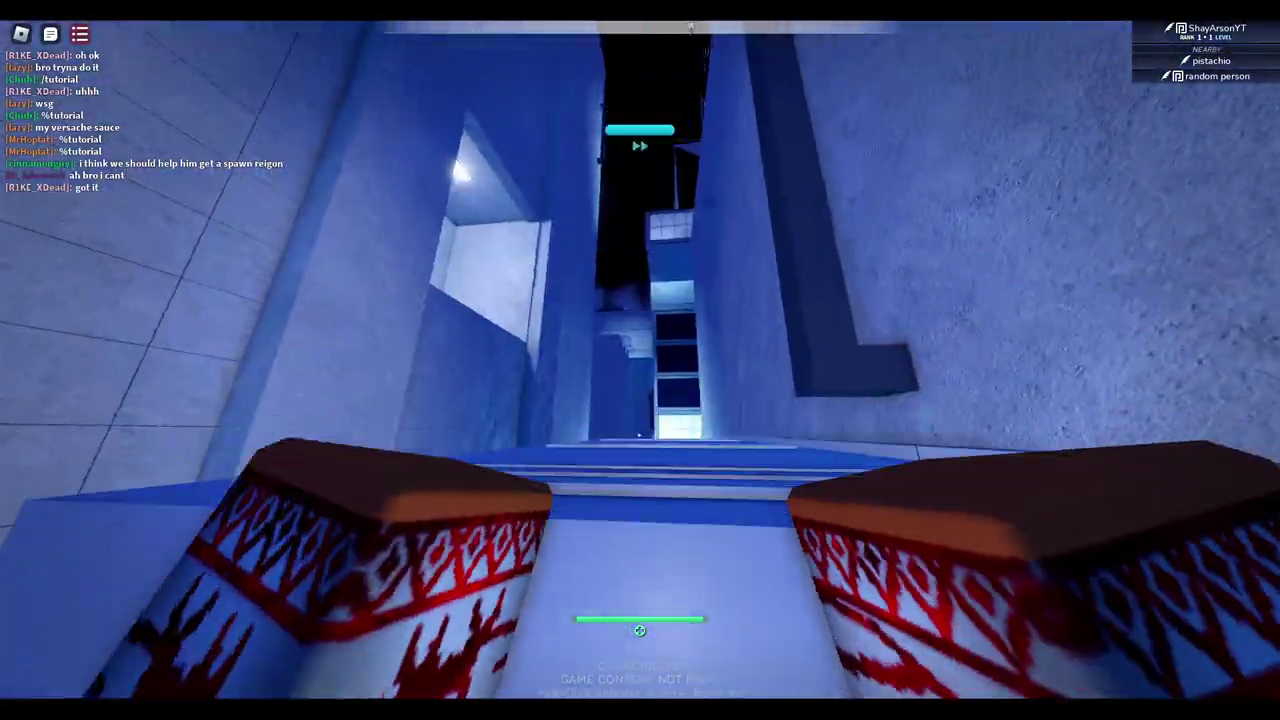
Cross the rooftops, wall-run into the narrow alley, and climb out onto the rooftop
key("w")
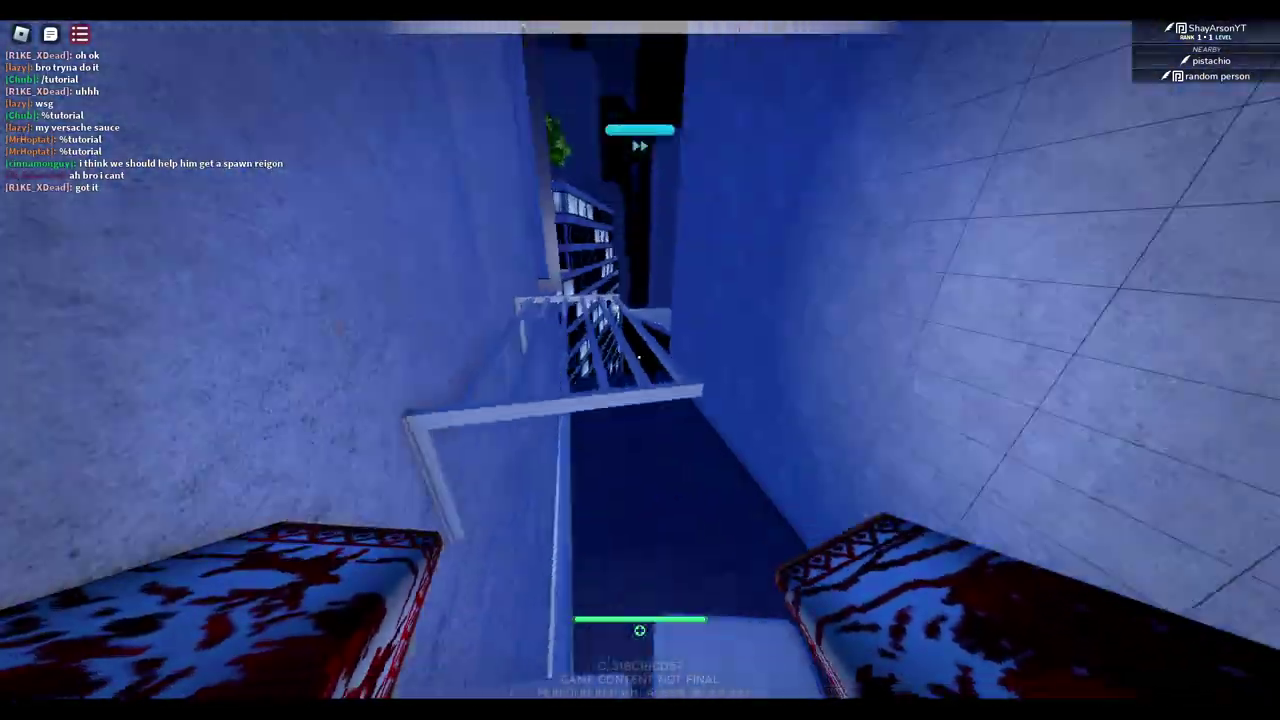
key("w")
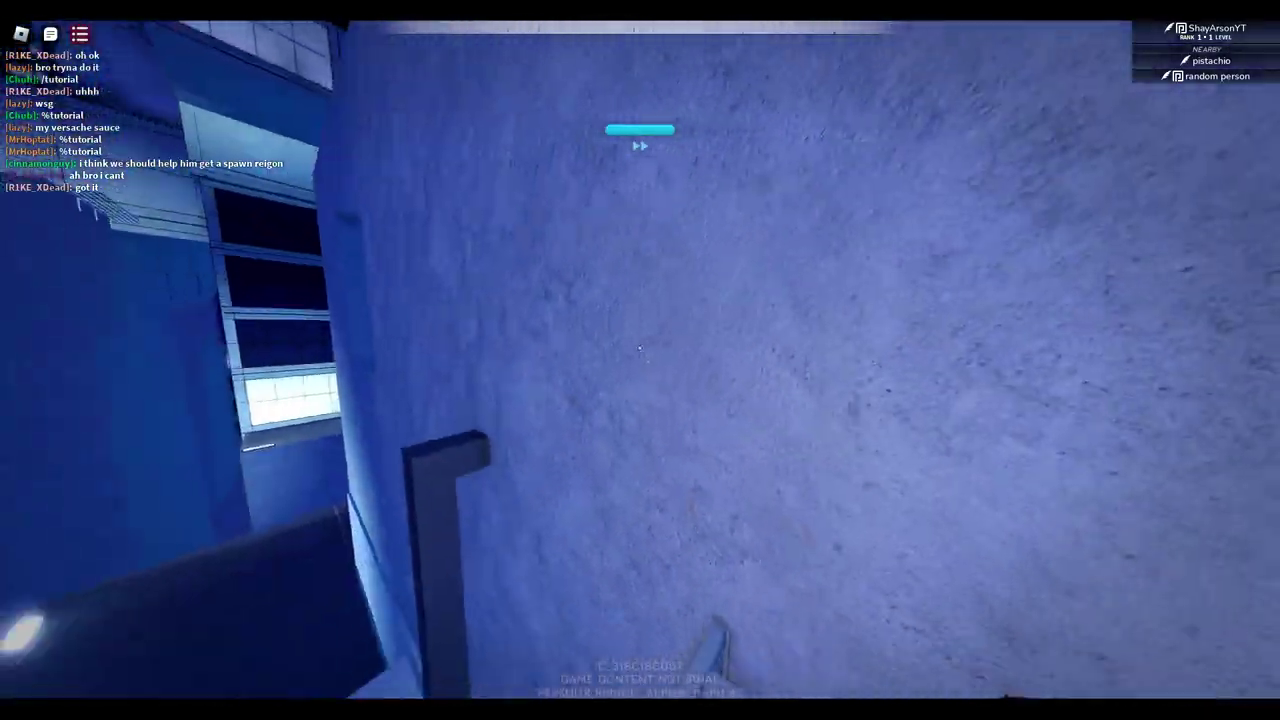
key("w")
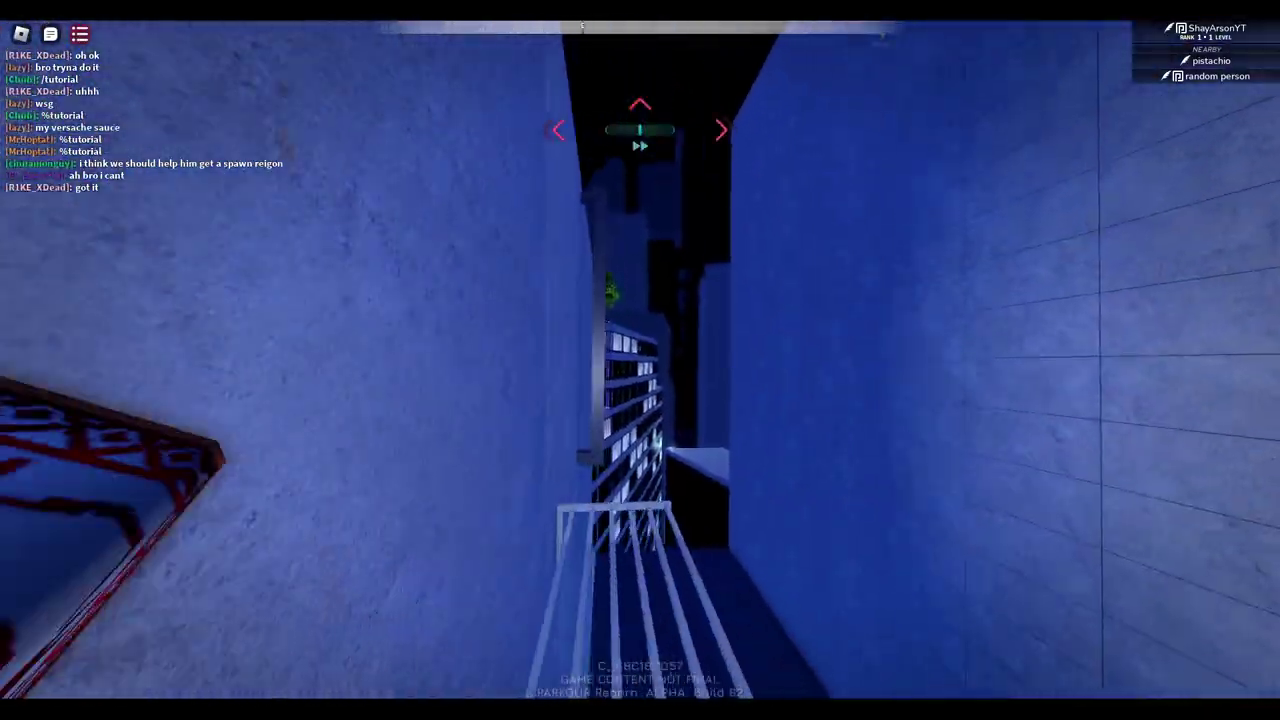
key("w")
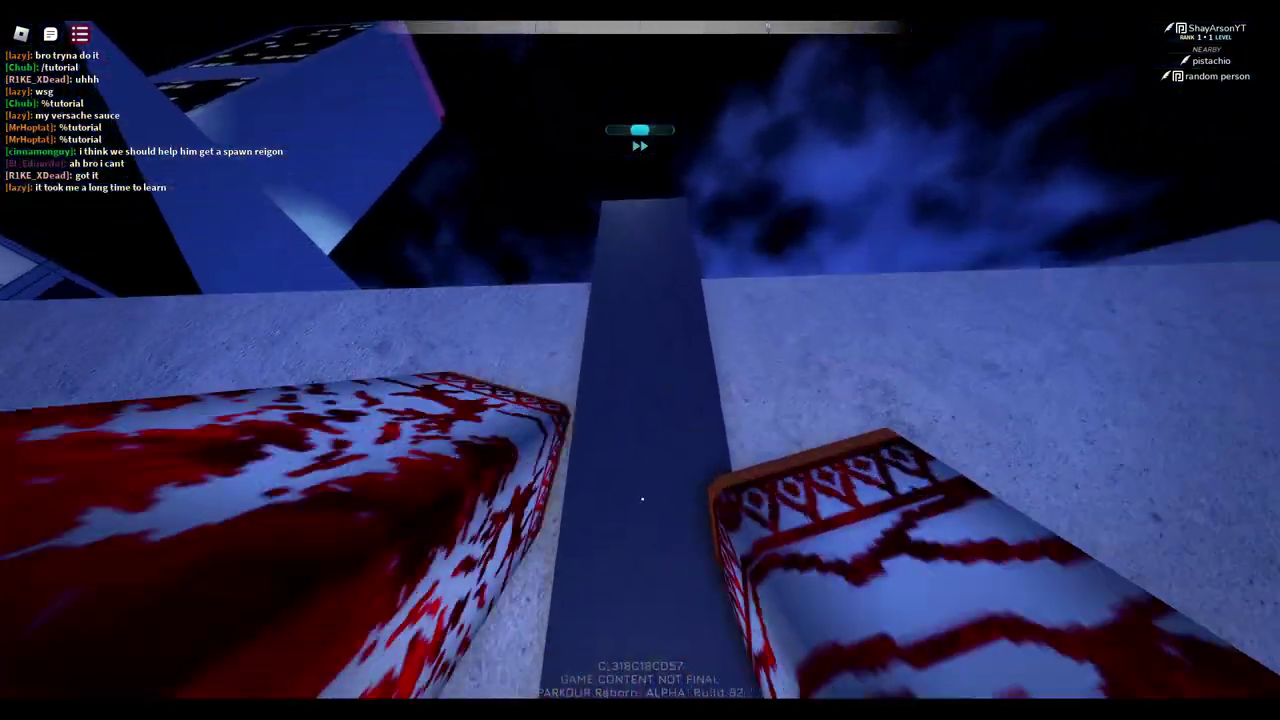
Run the rooftop beam, drop between the walls, climb onto the rooftop, and go third-person
key("w")
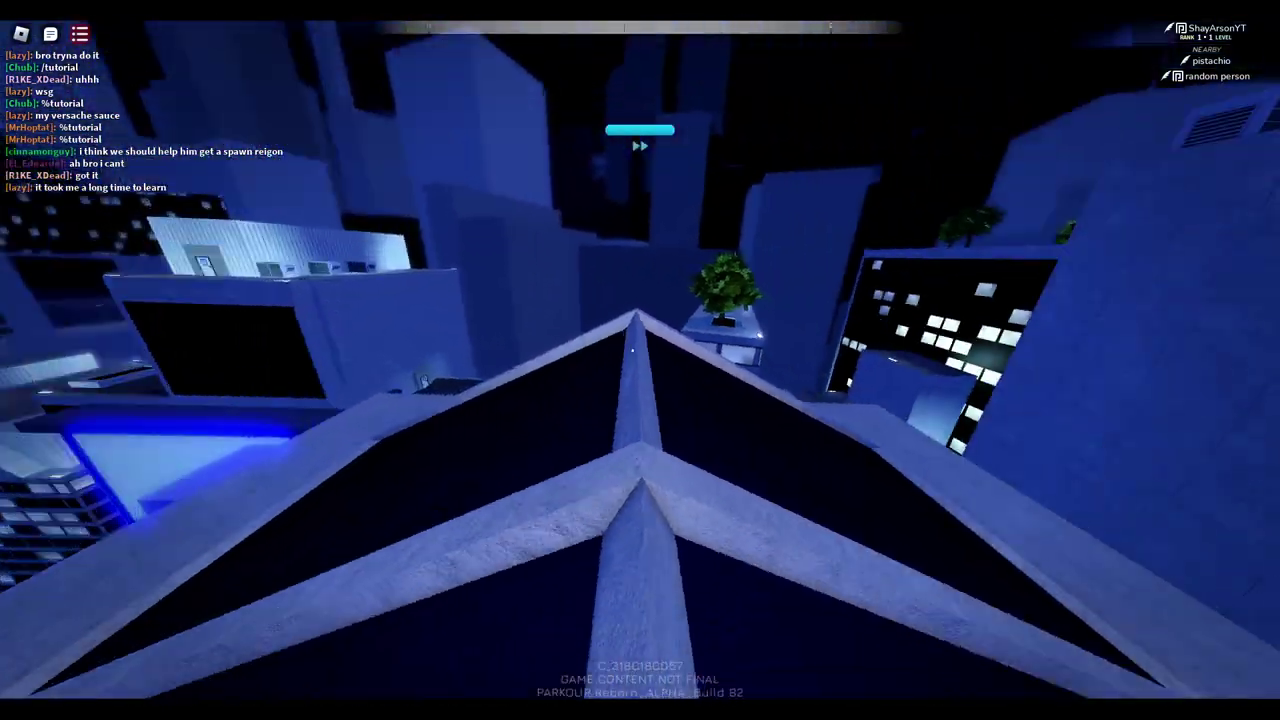
key("w")
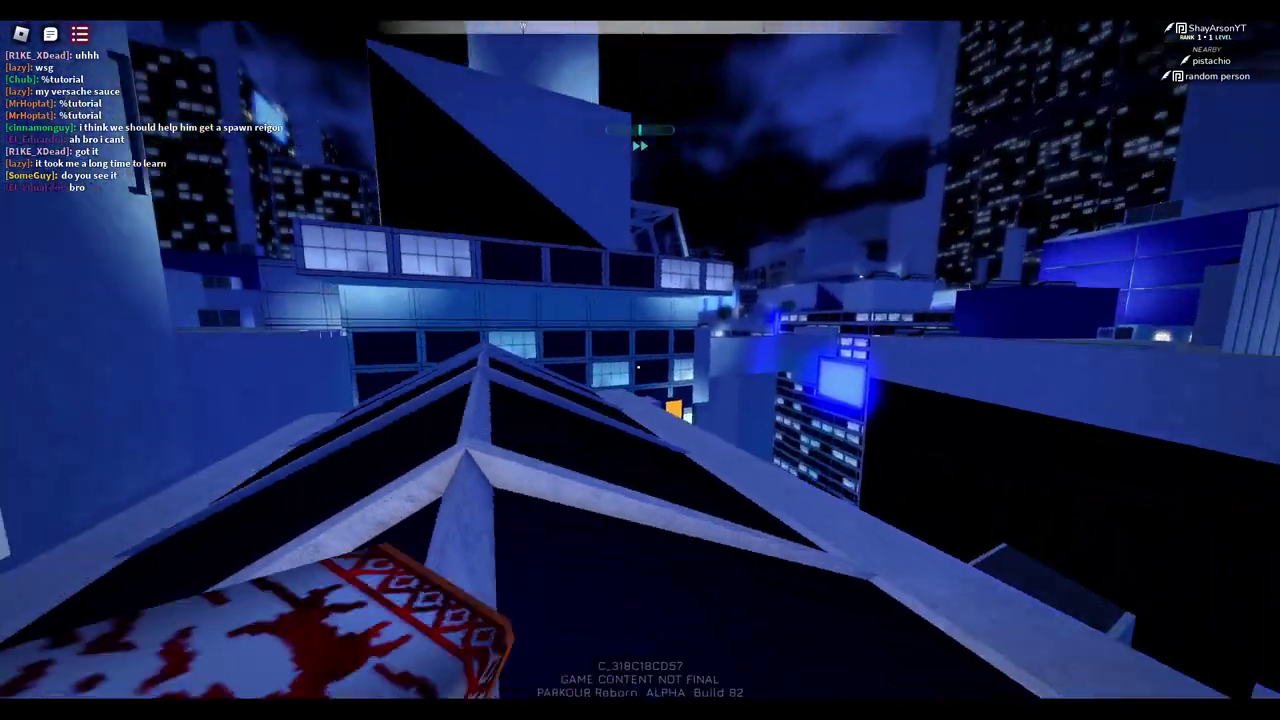
key("w")
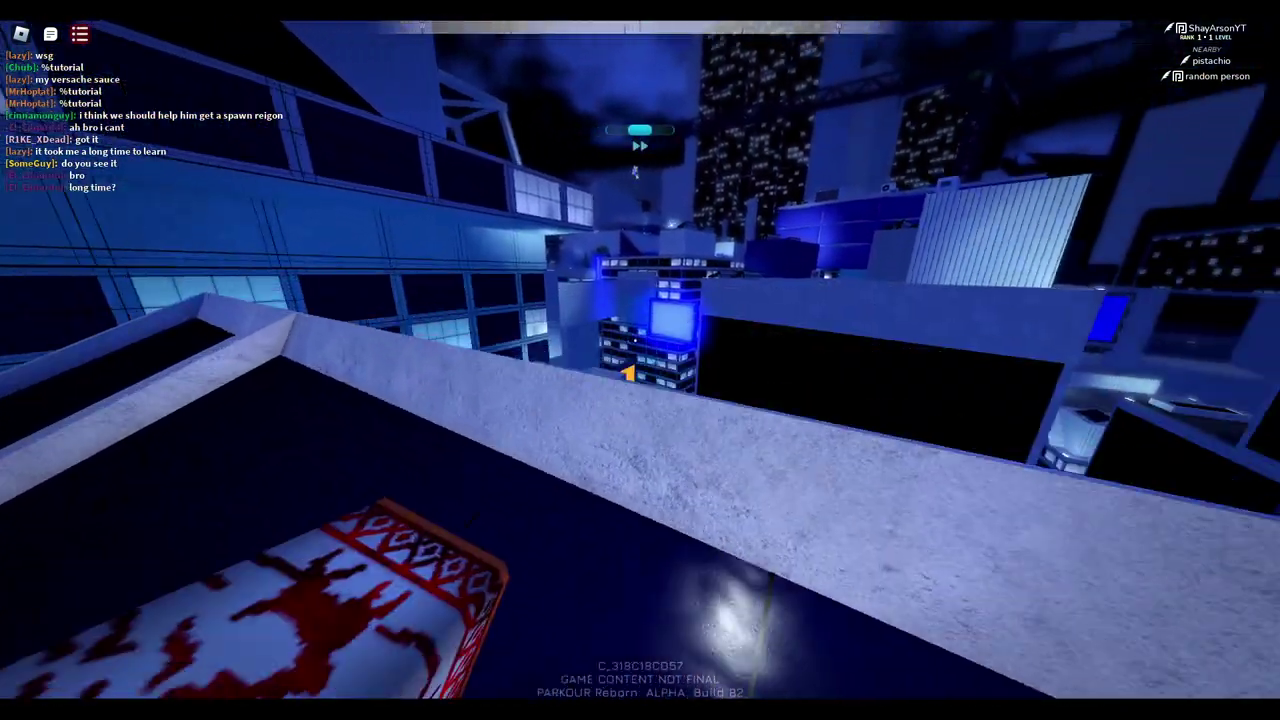
key("w")
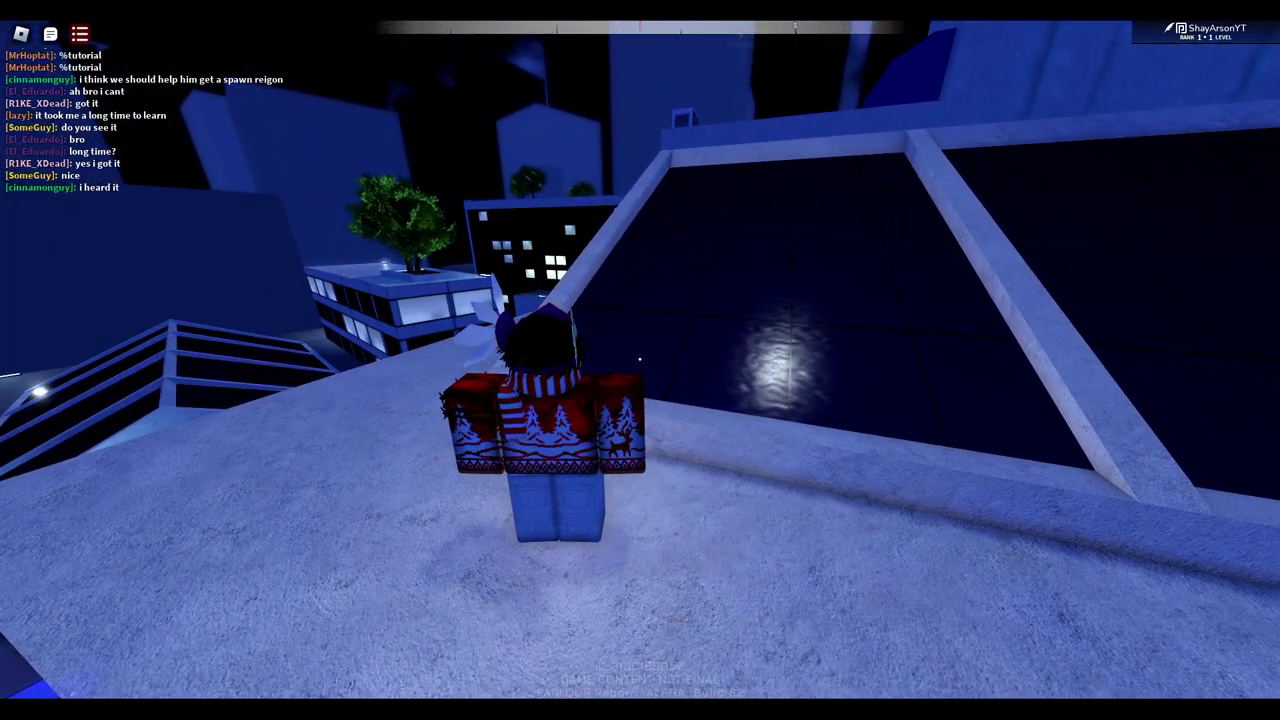
key("w")
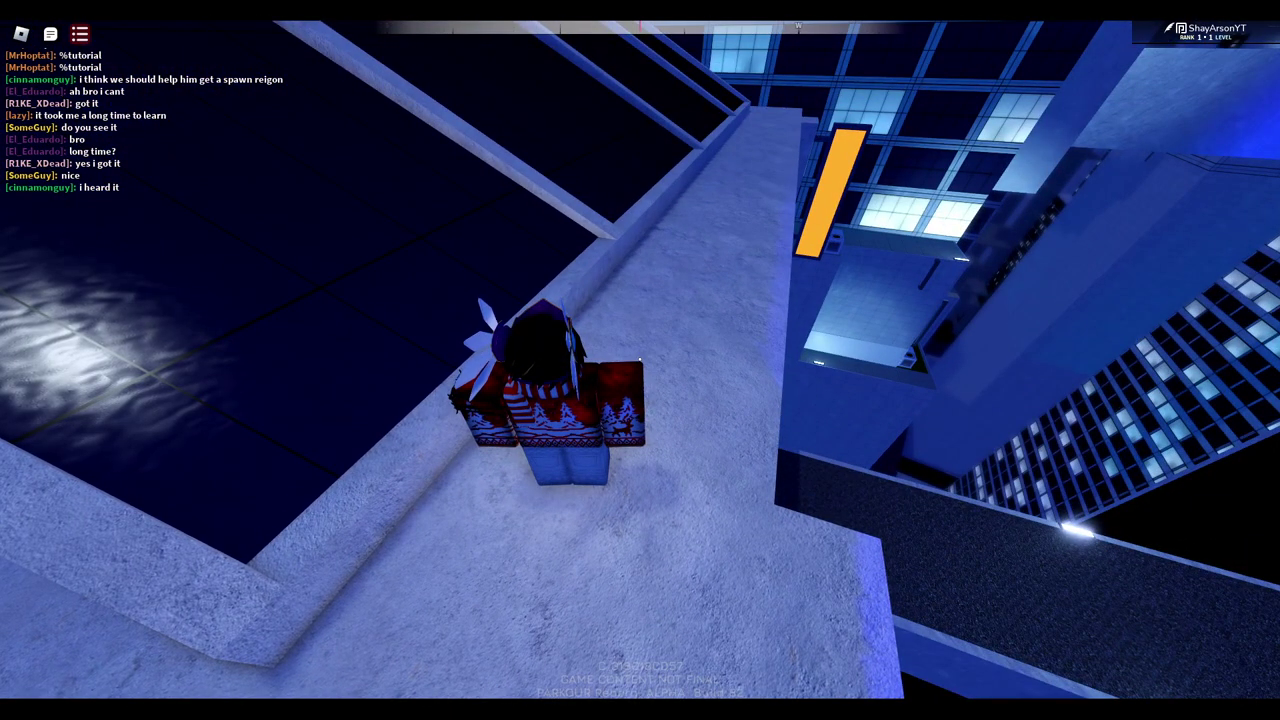